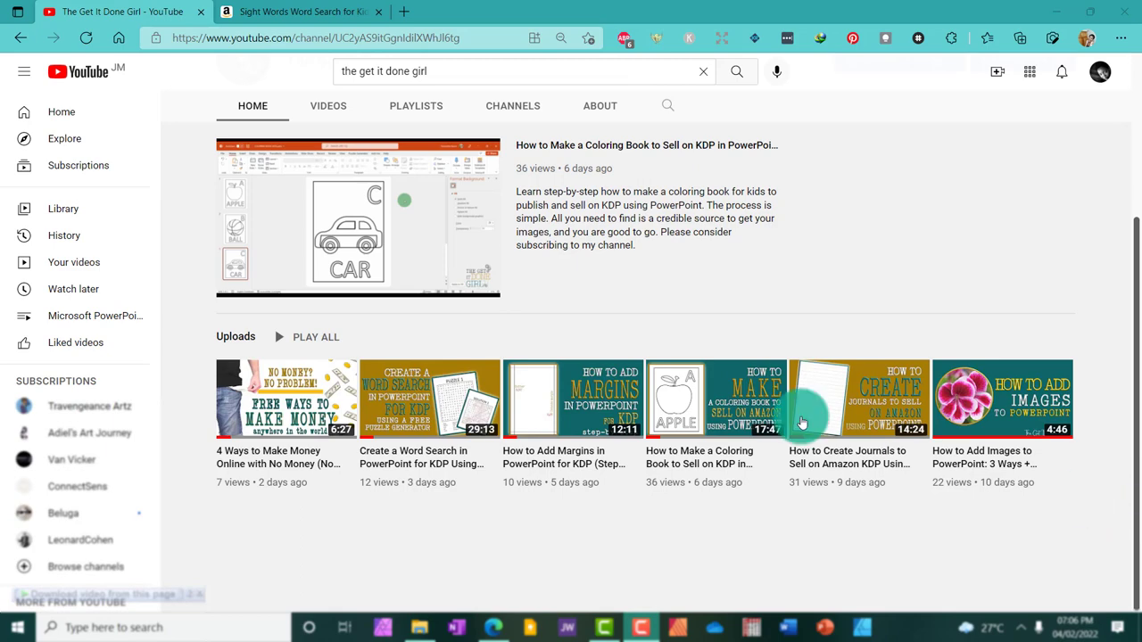
Step: Open the Sight Words Word Search book's Look inside sample and scroll down to Puzzle 3
{"action": "left_click", "coordinate": [345, 12]}
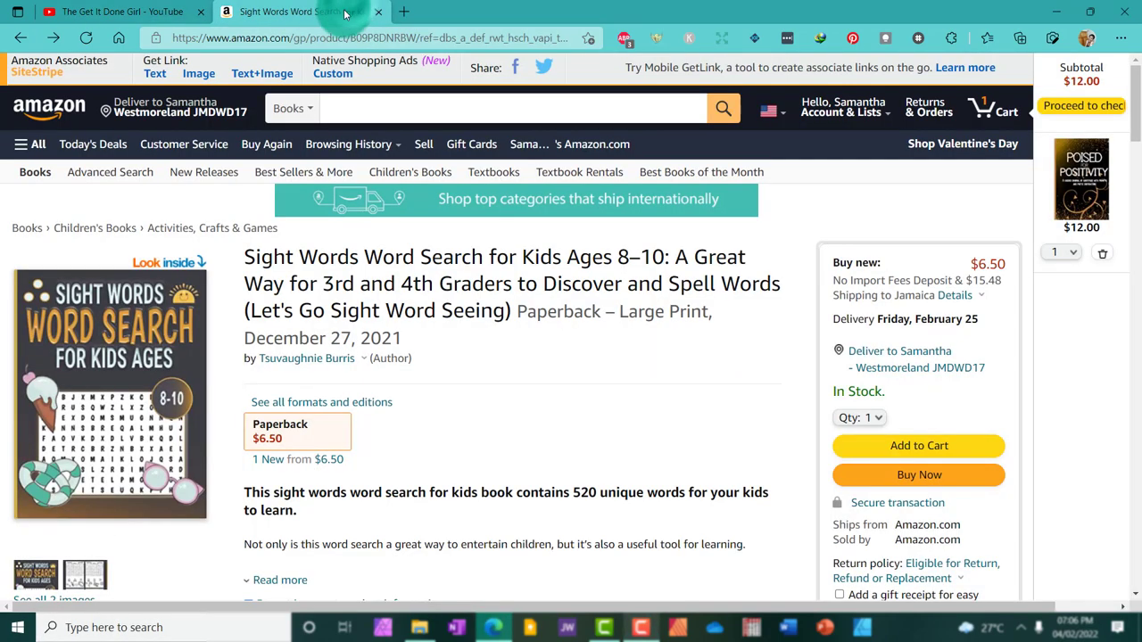
{"action": "left_click", "coordinate": [100, 330]}
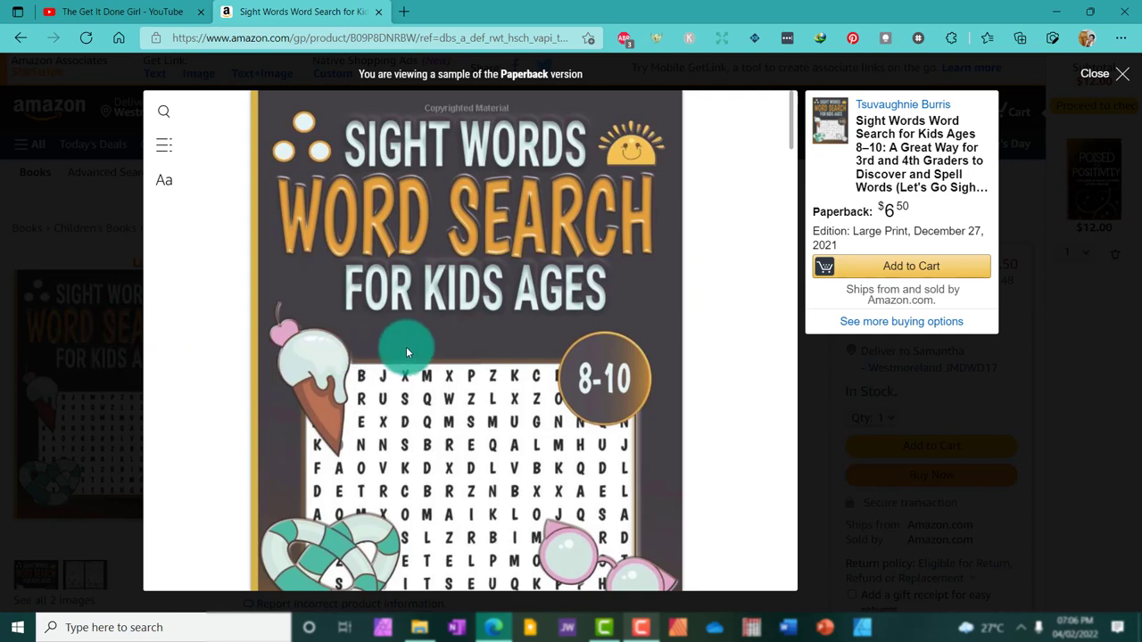
{"action": "scroll", "coordinate": [406, 350], "scroll_direction": "down", "scroll_amount": 2}
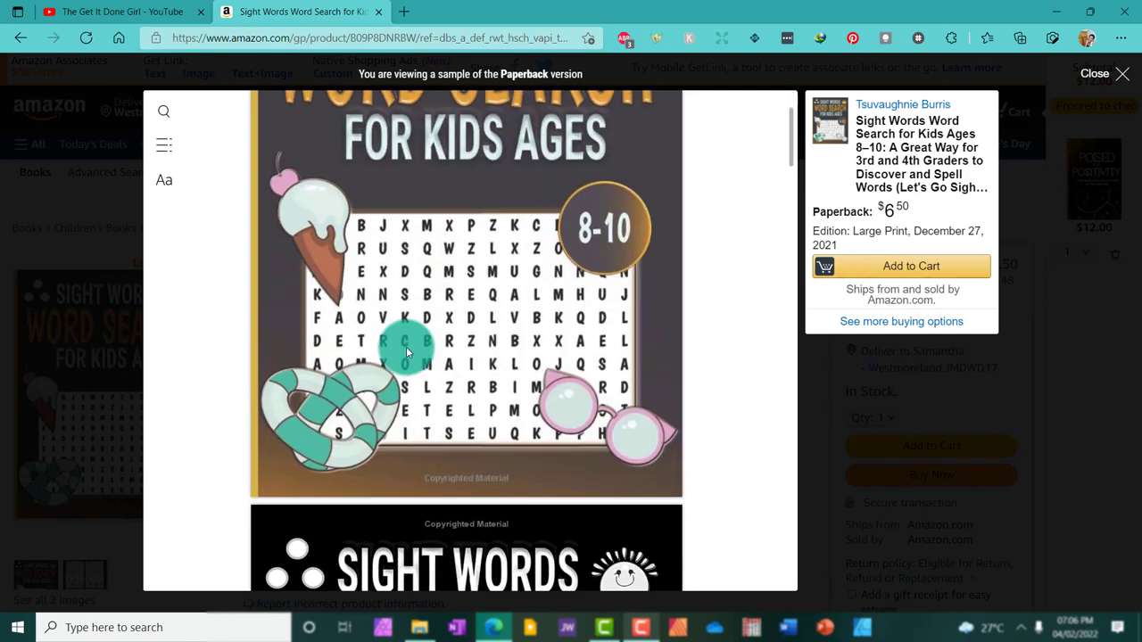
{"action": "scroll", "coordinate": [406, 347], "scroll_direction": "down", "scroll_amount": 1}
{"action": "scroll", "coordinate": [406, 347], "scroll_direction": "down", "scroll_amount": 8}
{"action": "scroll", "coordinate": [406, 348], "scroll_direction": "down", "scroll_amount": 9}
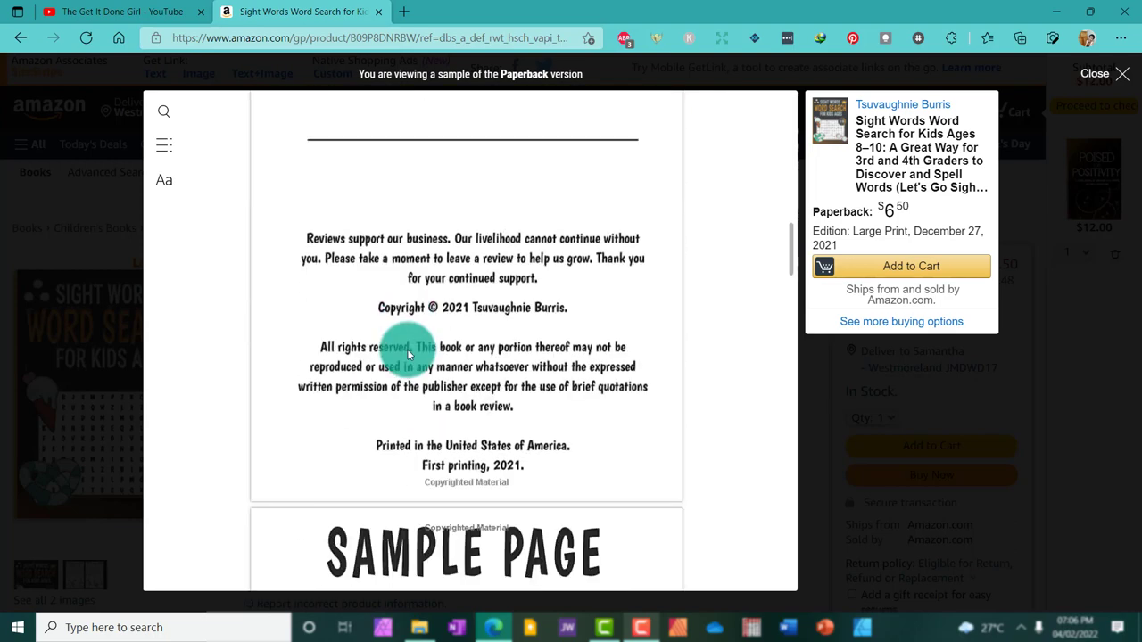
{"action": "scroll", "coordinate": [407, 358], "scroll_direction": "down", "scroll_amount": 5}
{"action": "scroll", "coordinate": [407, 360], "scroll_direction": "down", "scroll_amount": 6}
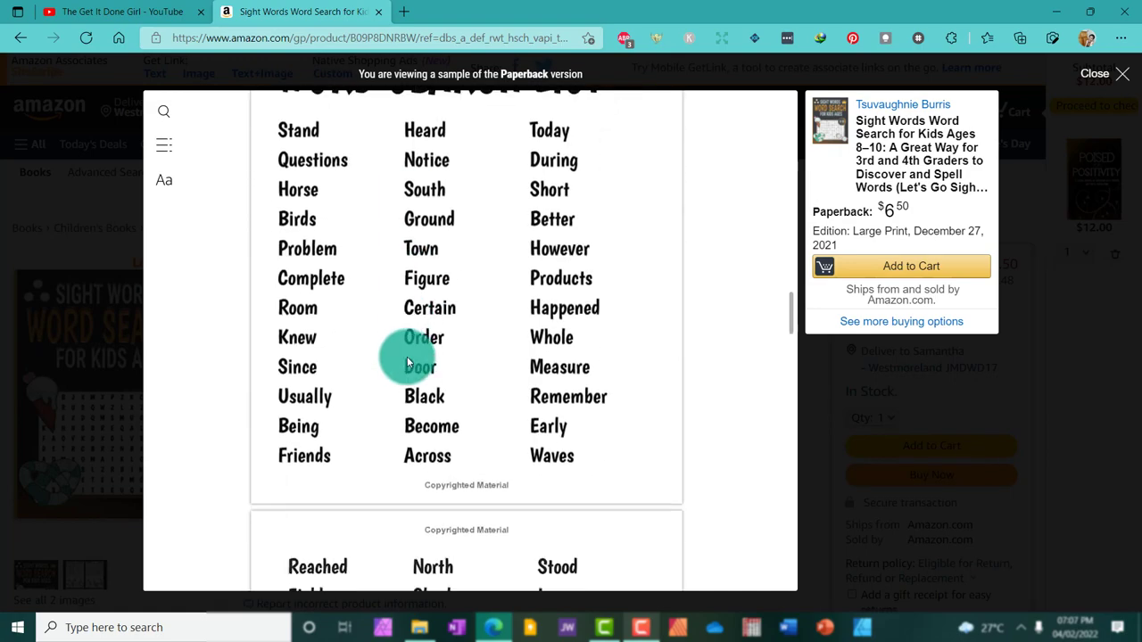
{"action": "scroll", "coordinate": [406, 362], "scroll_direction": "down", "scroll_amount": 10}
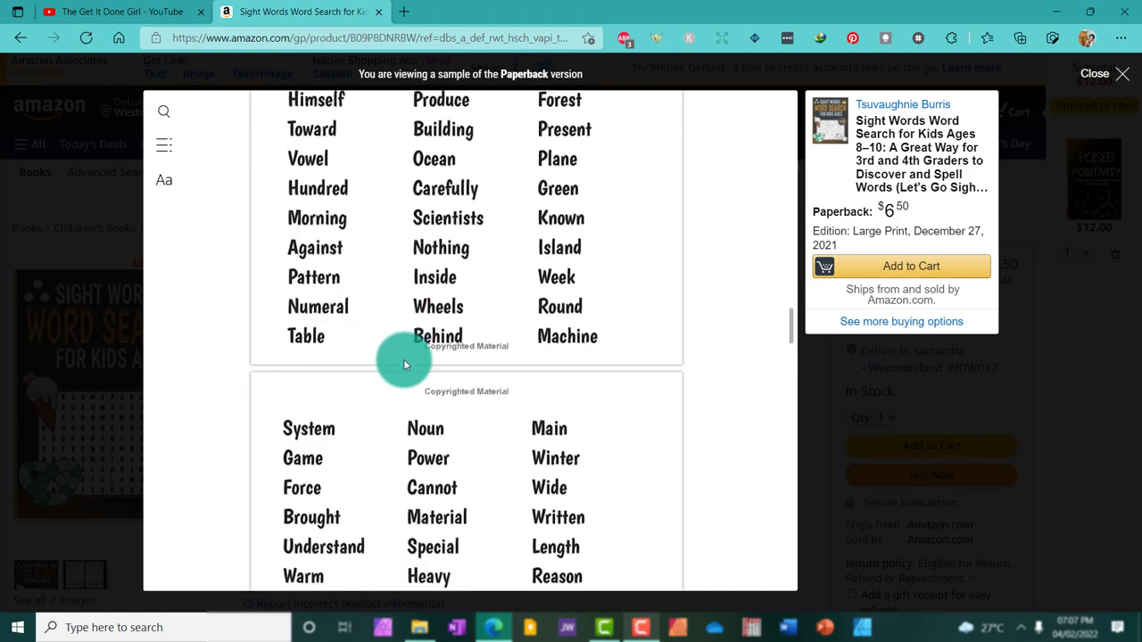
{"action": "scroll", "coordinate": [403, 359], "scroll_direction": "down", "scroll_amount": 1}
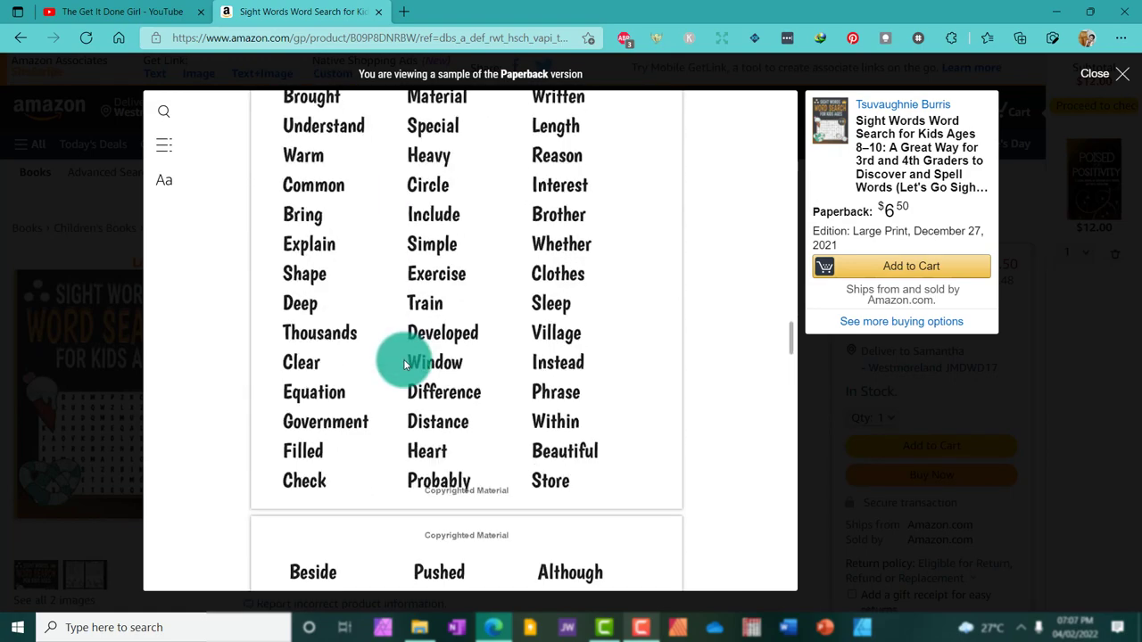
{"action": "scroll", "coordinate": [403, 358], "scroll_direction": "down", "scroll_amount": 2}
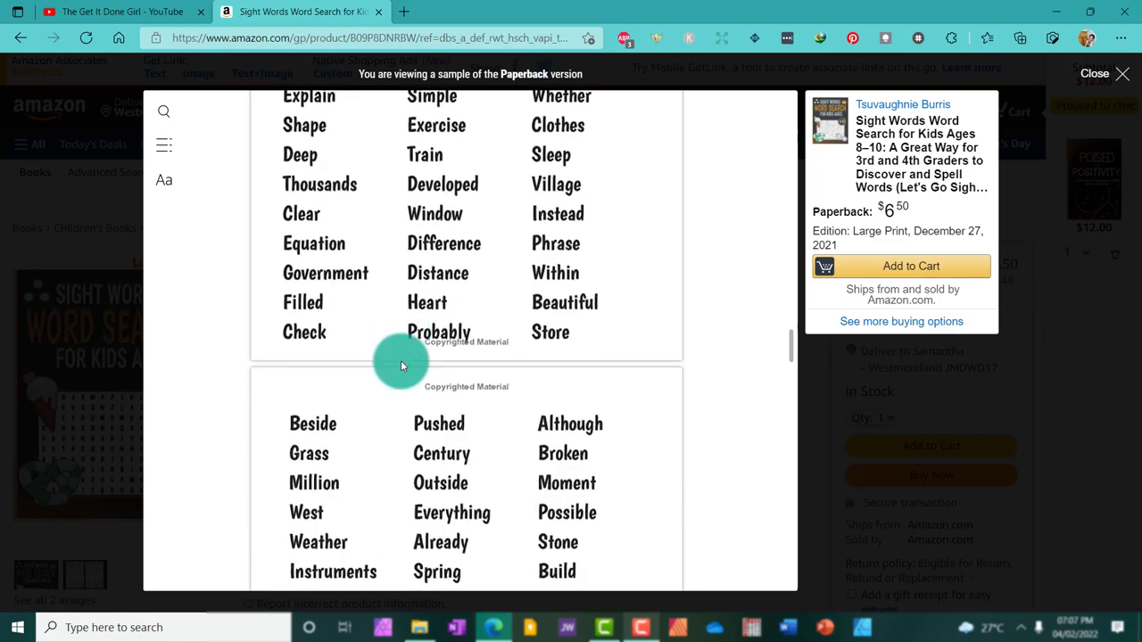
{"action": "scroll", "coordinate": [400, 360], "scroll_direction": "down", "scroll_amount": 5}
{"action": "scroll", "coordinate": [400, 360], "scroll_direction": "down", "scroll_amount": 8}
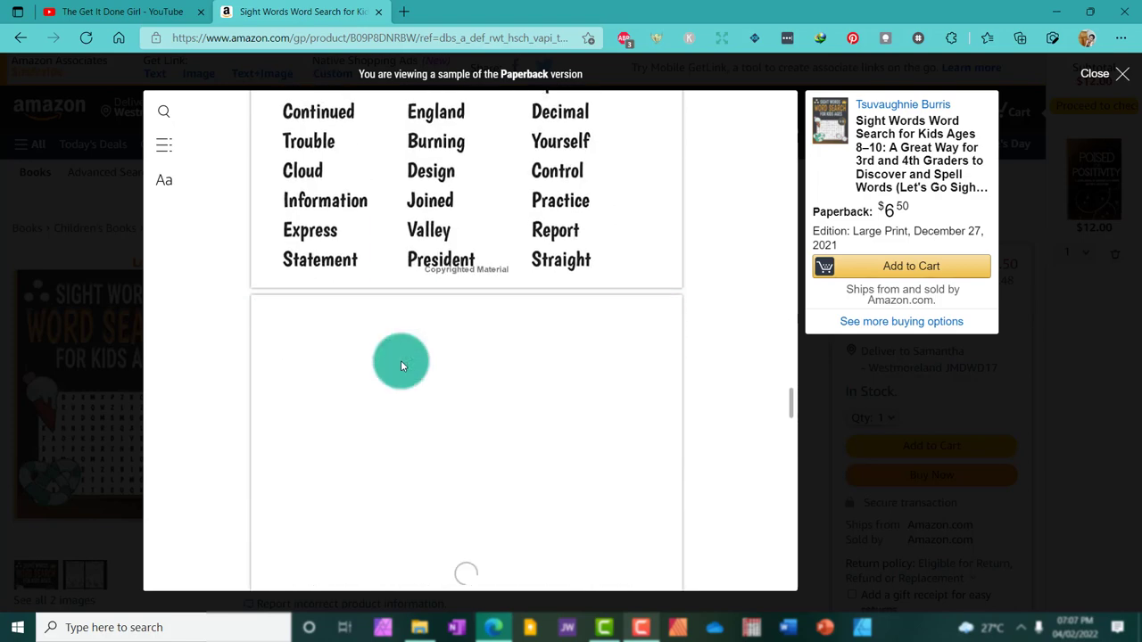
{"action": "scroll", "coordinate": [400, 360], "scroll_direction": "down", "scroll_amount": 6}
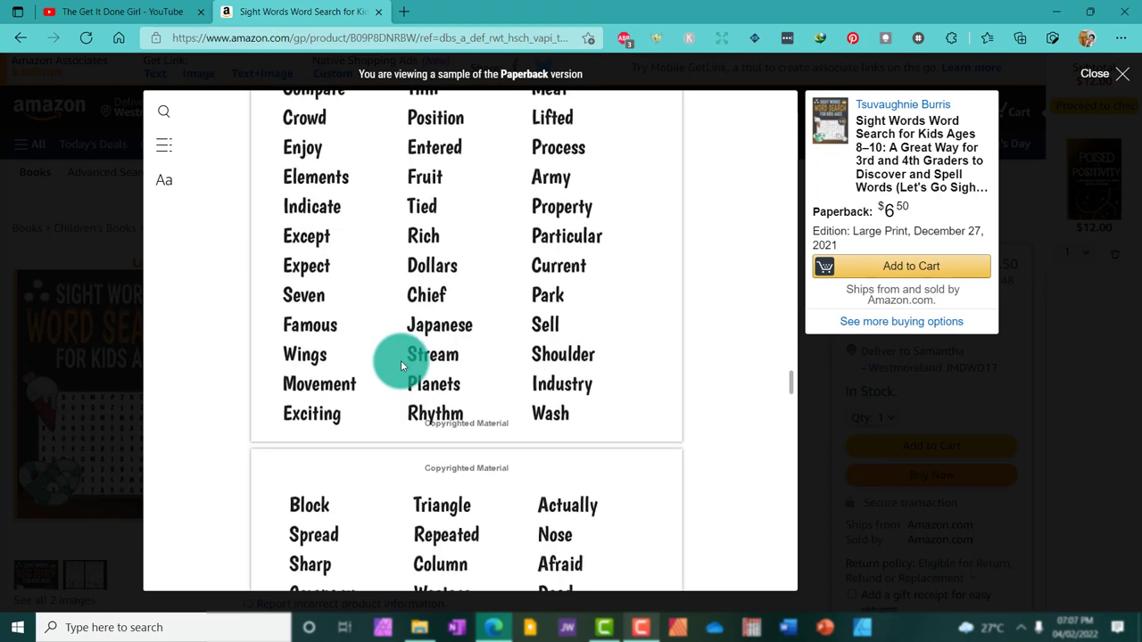
{"action": "scroll", "coordinate": [401, 360], "scroll_direction": "down", "scroll_amount": 15}
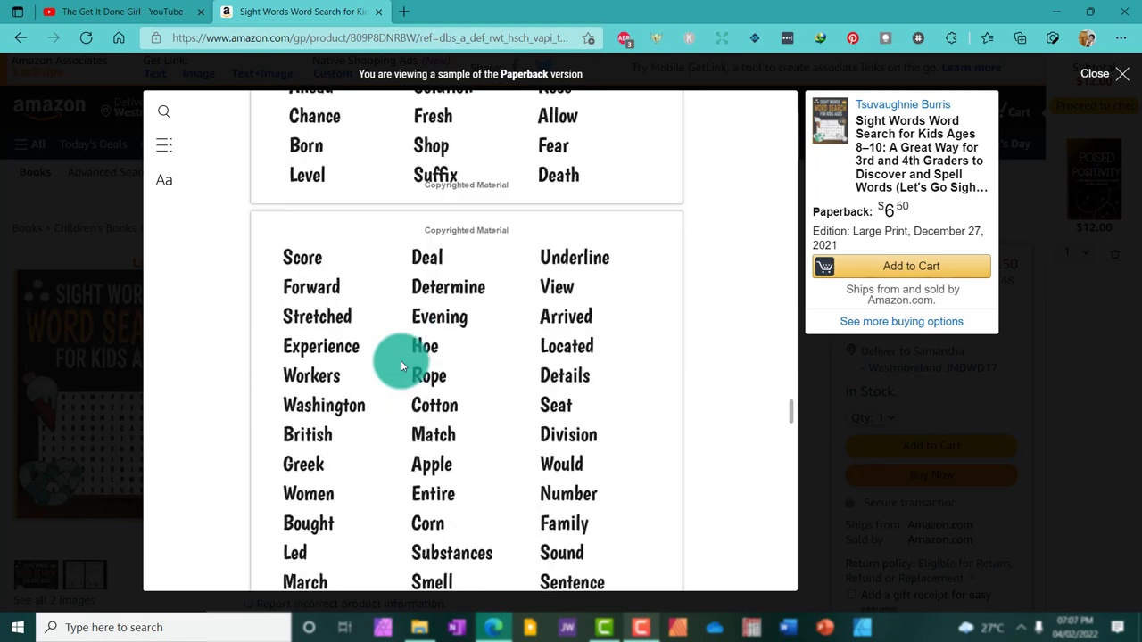
{"action": "scroll", "coordinate": [402, 360], "scroll_direction": "down", "scroll_amount": 10}
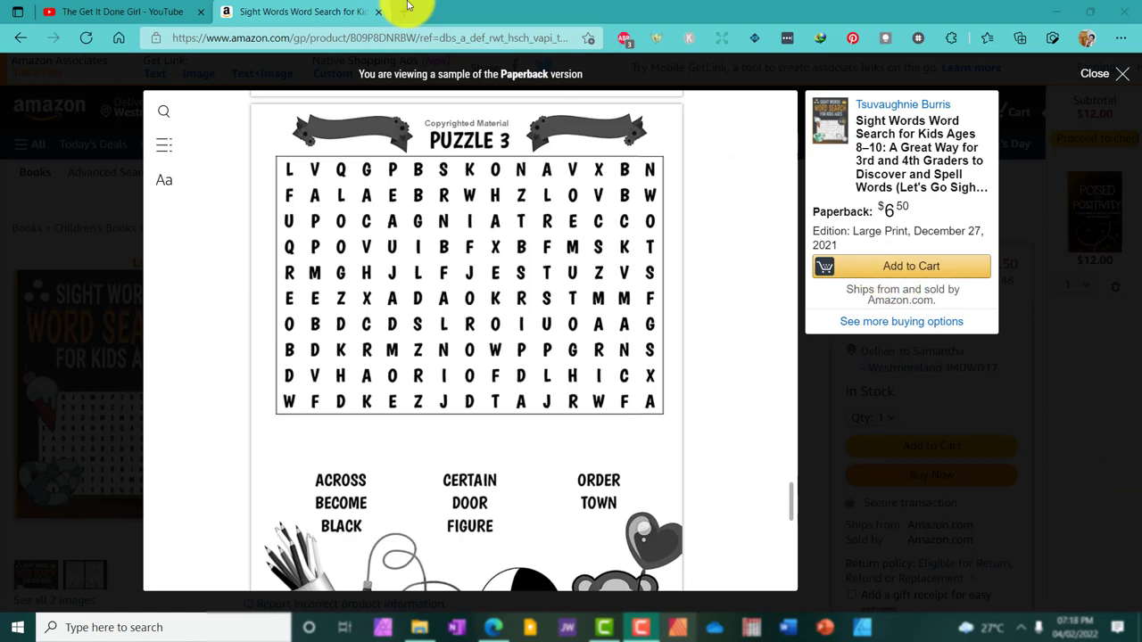
Step: Search Amazon for 'word search for kids' in a new tab
{"action": "left_click", "coordinate": [403, 12]}
{"action": "right_click", "coordinate": [412, 37]}
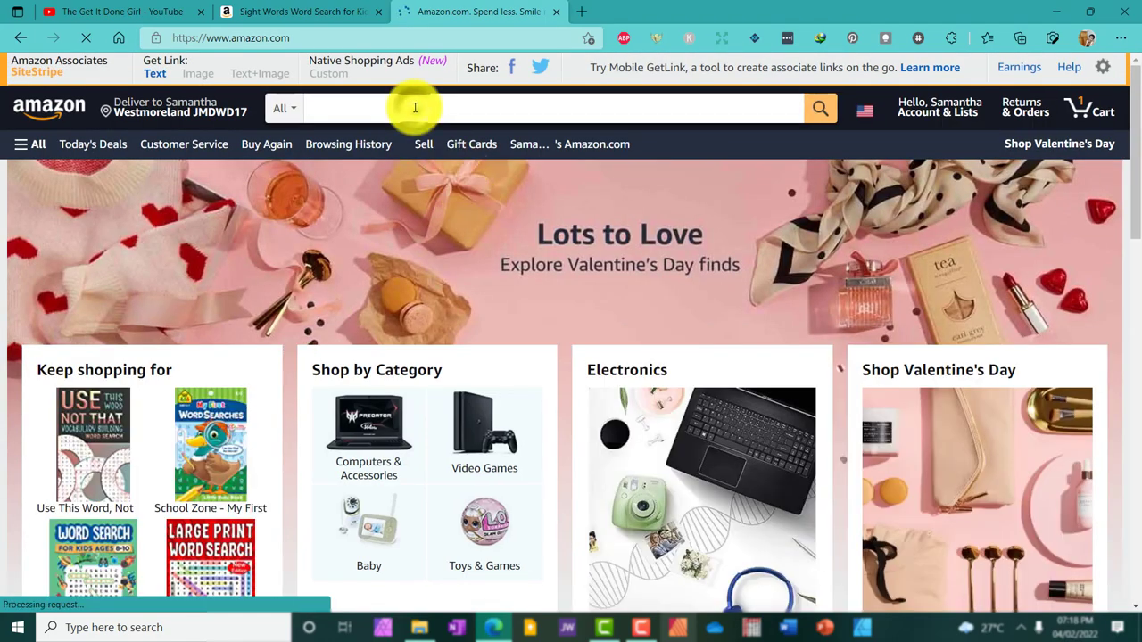
{"action": "left_click", "coordinate": [415, 107]}
{"action": "type", "text": "word sear"}
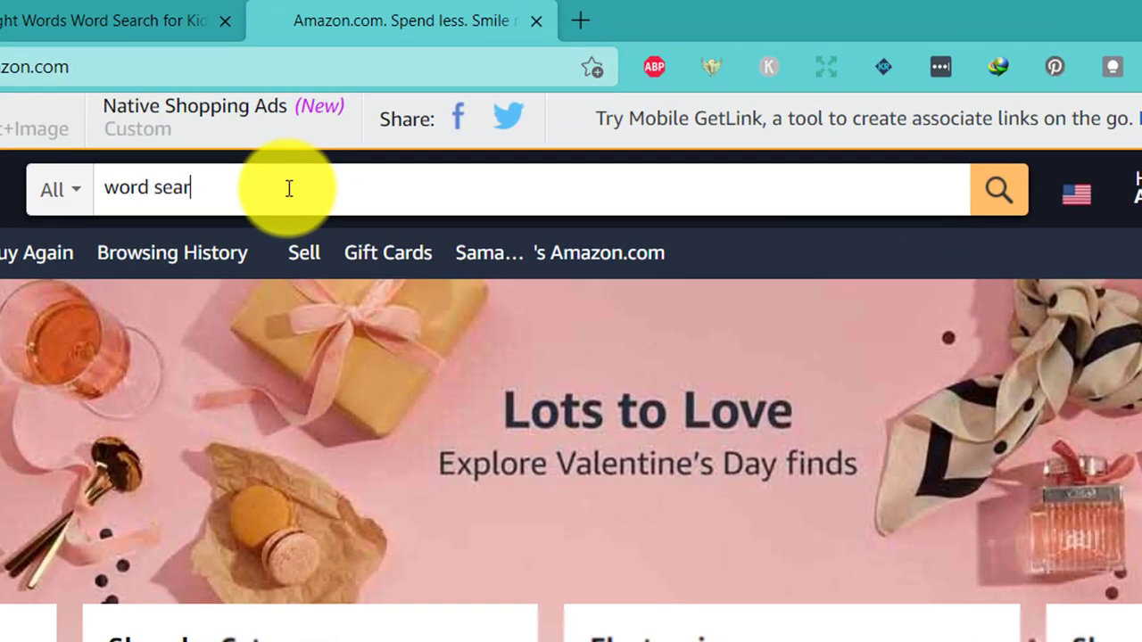
{"action": "type", "text": "ch for kids"}
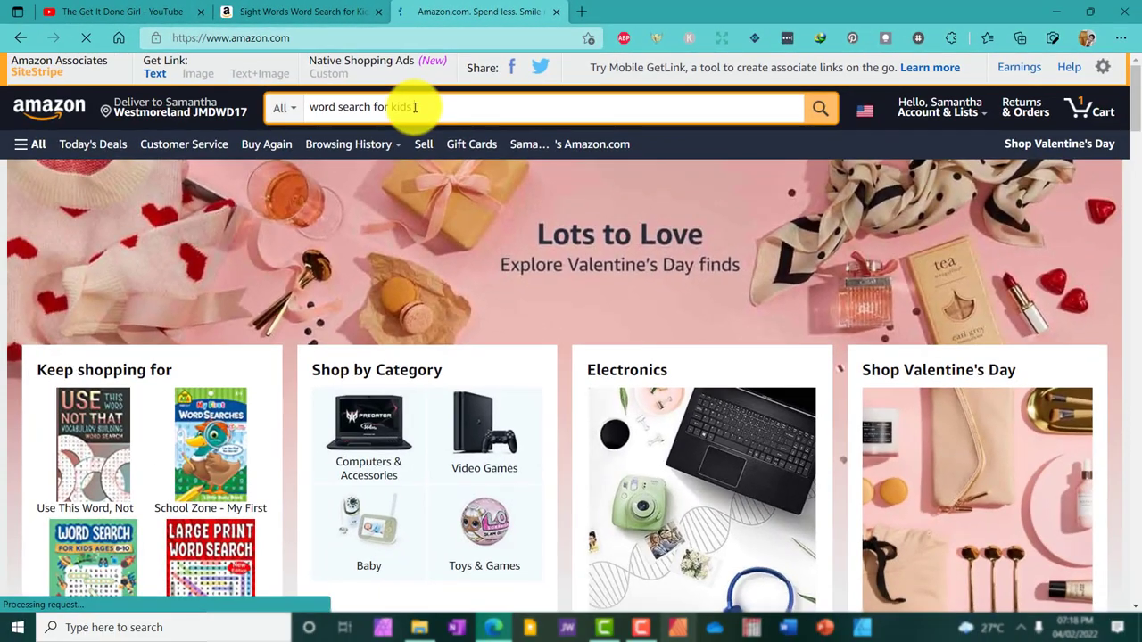
{"action": "key", "text": "Return"}
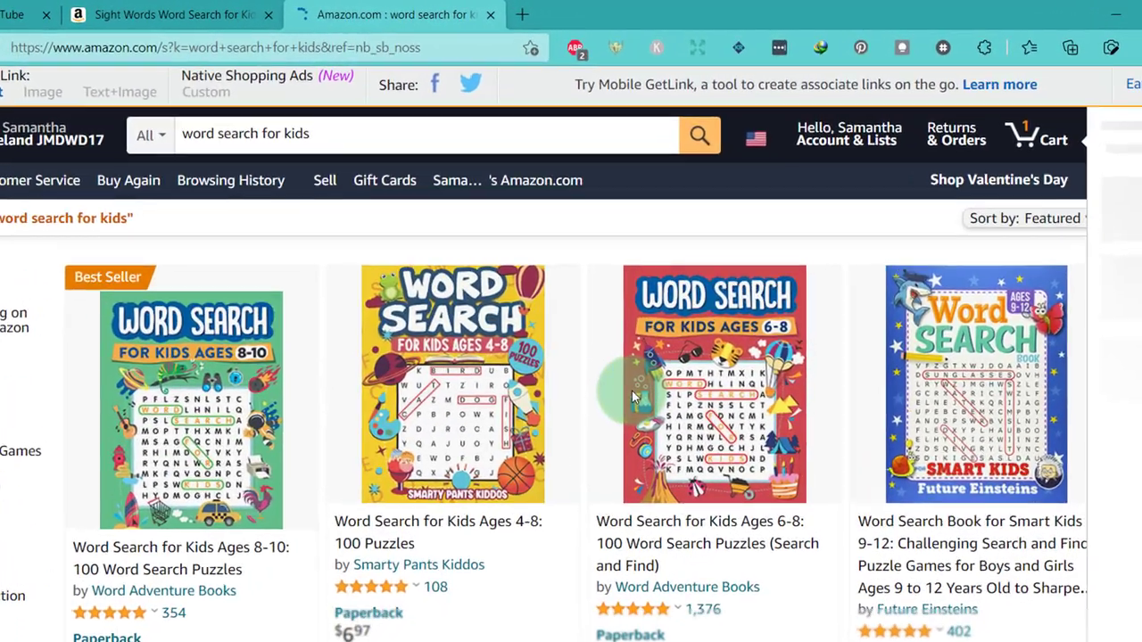
Step: Scroll through the results to browse the children's word-search books and their prices
{"action": "scroll", "coordinate": [671, 318], "scroll_direction": "down", "scroll_amount": 3}
{"action": "scroll", "coordinate": [627, 410], "scroll_direction": "up", "scroll_amount": 3}
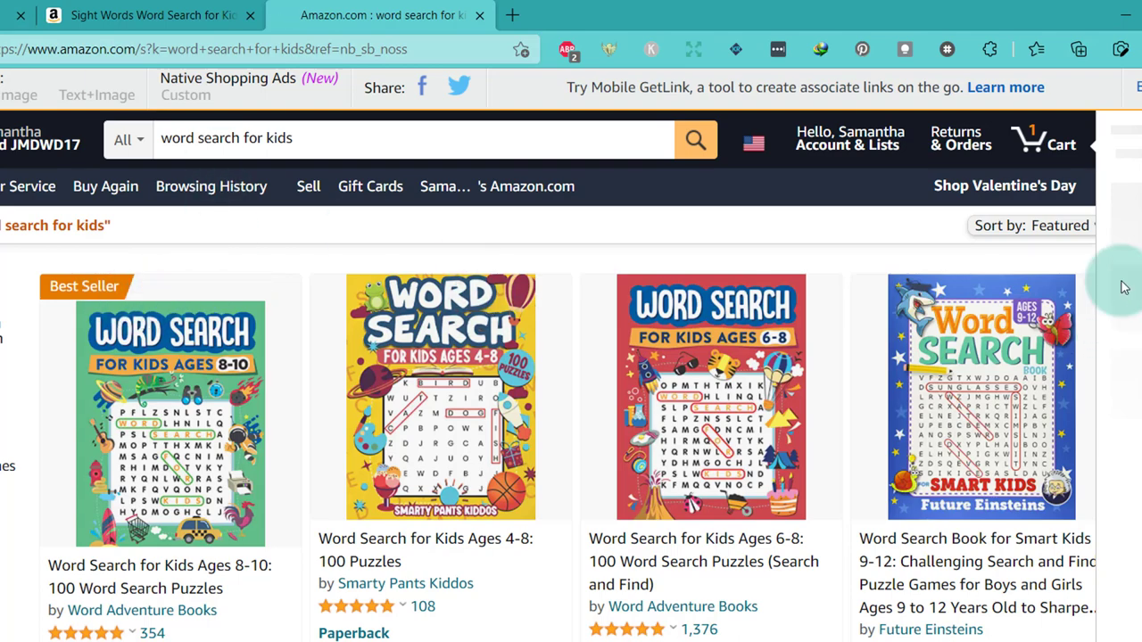
{"action": "scroll", "coordinate": [1121, 258], "scroll_direction": "down", "scroll_amount": 6}
{"action": "scroll", "coordinate": [571, 356], "scroll_direction": "down", "scroll_amount": 4}
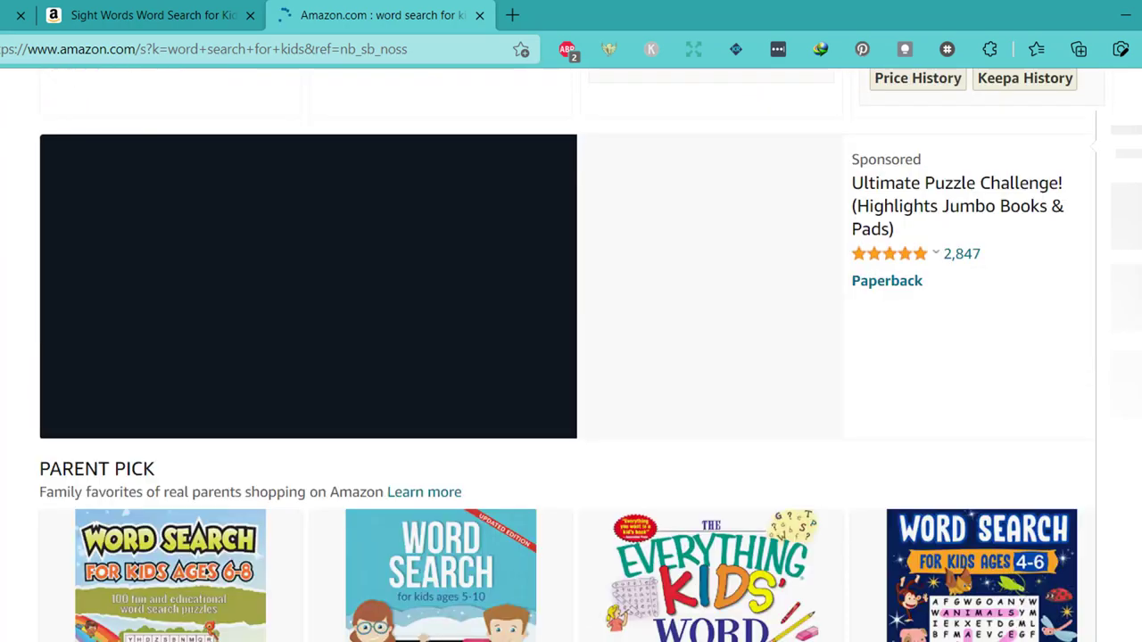
{"action": "scroll", "coordinate": [571, 357], "scroll_direction": "down", "scroll_amount": 10}
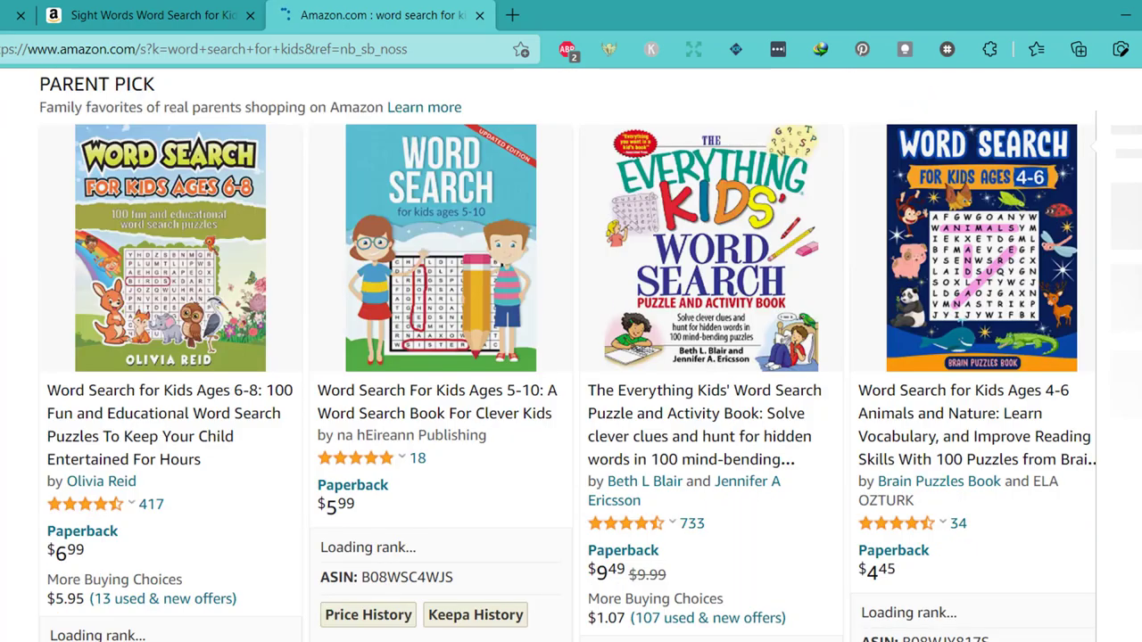
{"action": "scroll", "coordinate": [571, 357], "scroll_direction": "down", "scroll_amount": 5}
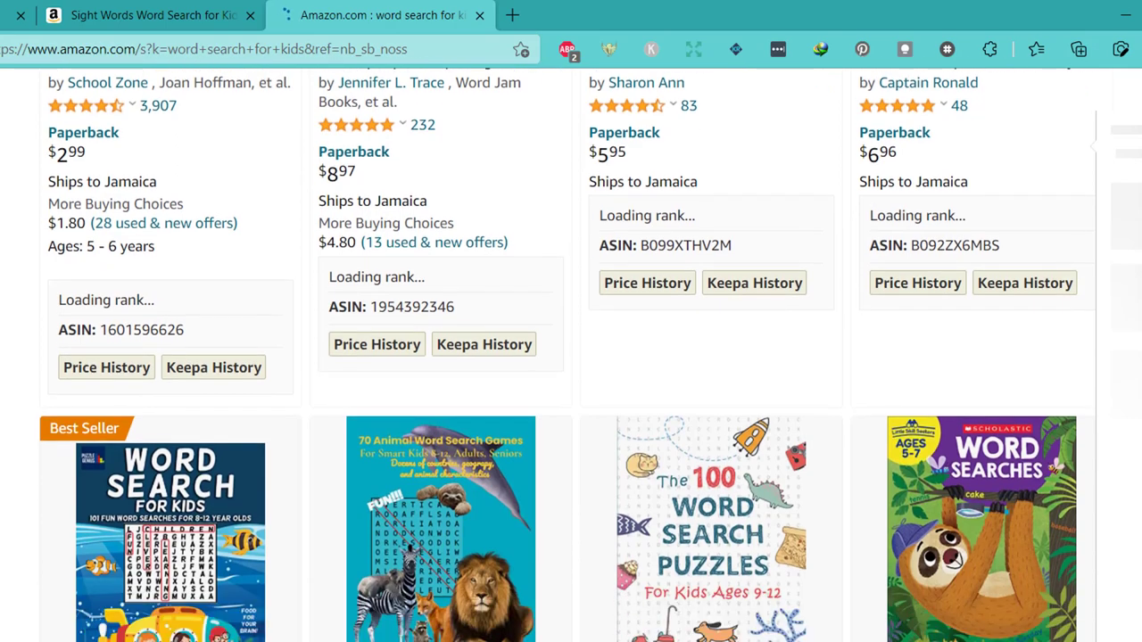
{"action": "scroll", "coordinate": [571, 357], "scroll_direction": "up", "scroll_amount": 3}
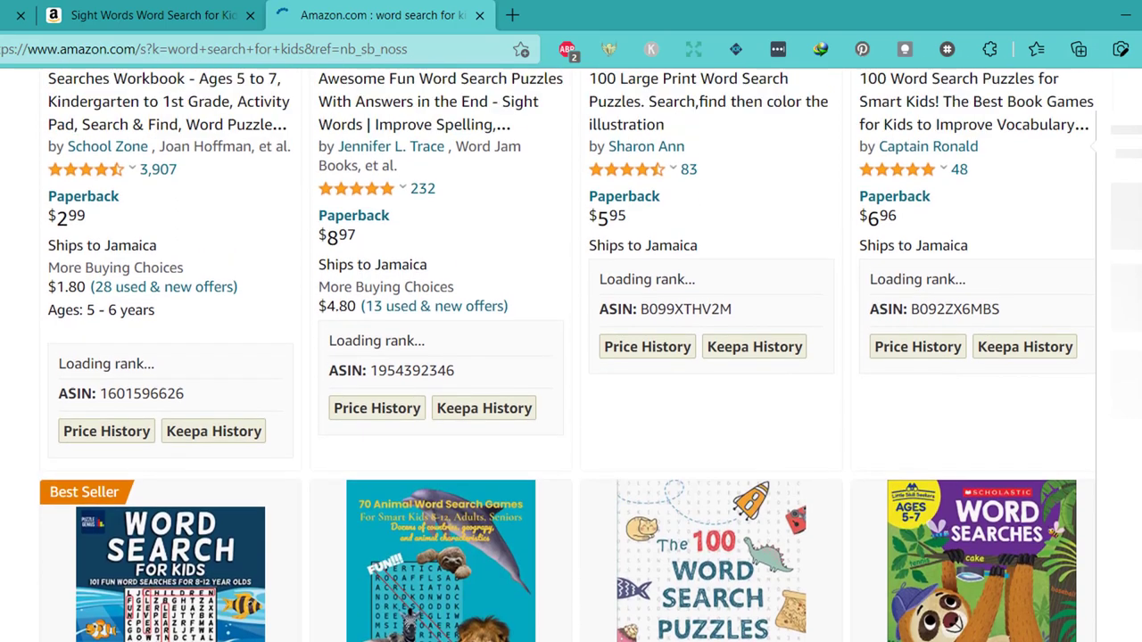
{"action": "scroll", "coordinate": [571, 357], "scroll_direction": "down", "scroll_amount": 4}
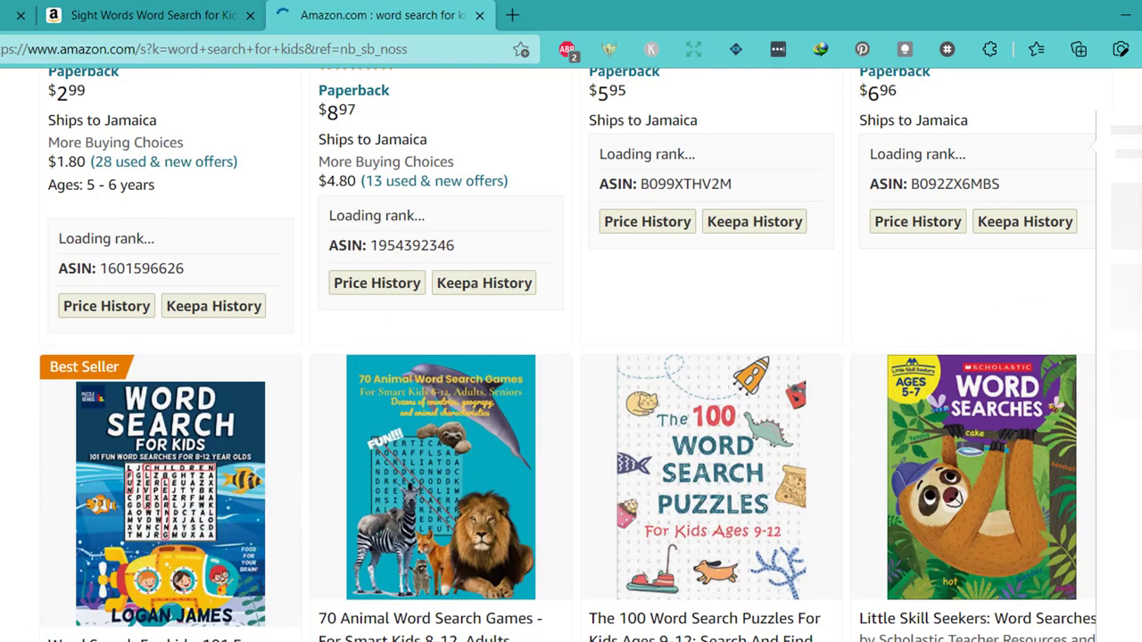
{"action": "scroll", "coordinate": [571, 357], "scroll_direction": "down", "scroll_amount": 1}
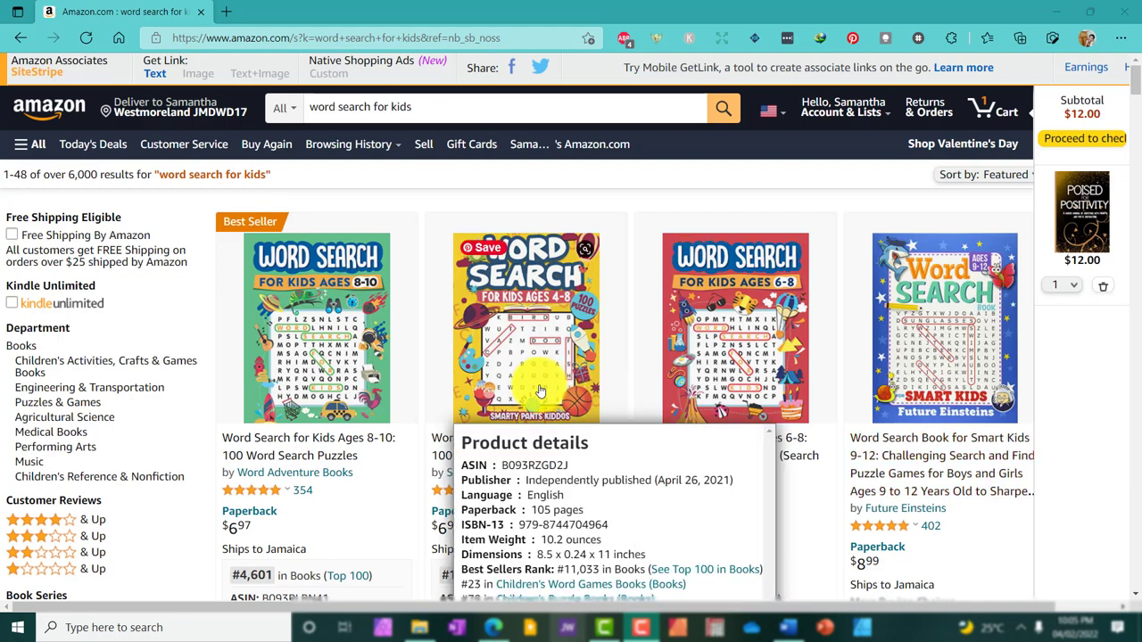
Step: Highlight the #4,601 and #4,936 sales ranks in the search results
{"action": "scroll", "coordinate": [407, 377], "scroll_direction": "down", "scroll_amount": 1}
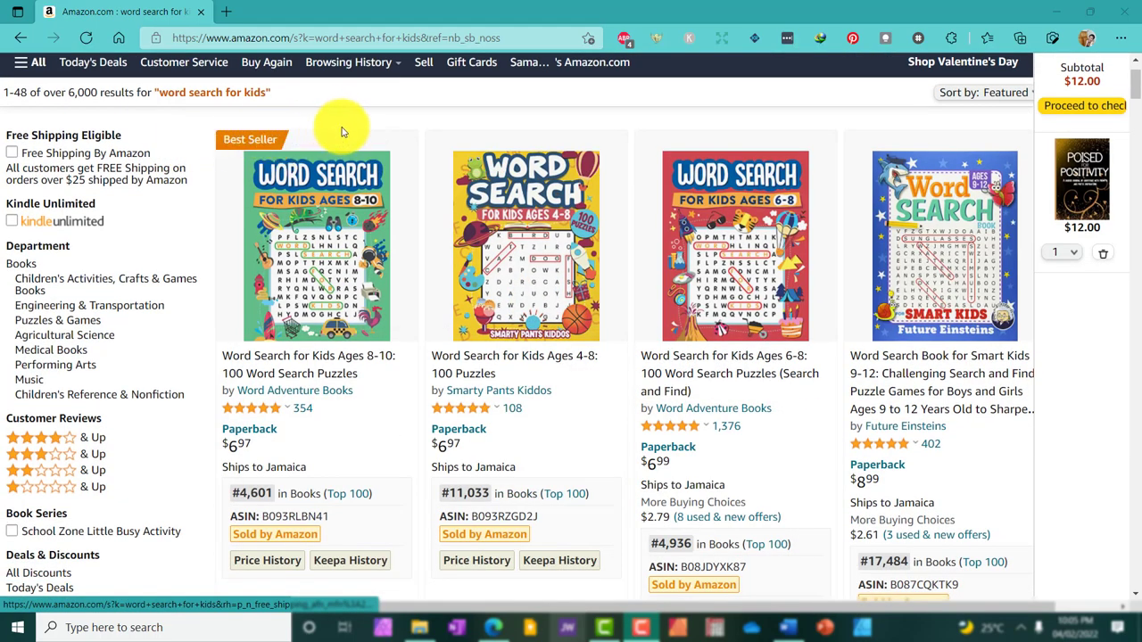
{"action": "scroll", "coordinate": [330, 179], "scroll_direction": "down", "scroll_amount": 1}
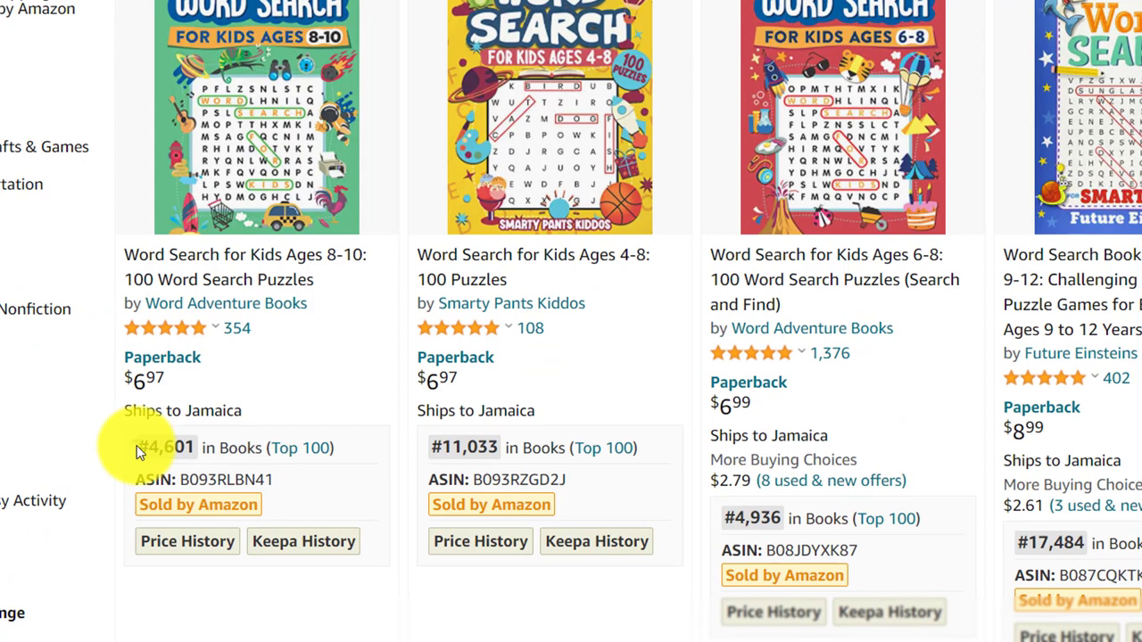
{"action": "left_click_drag", "start_coordinate": [137, 445], "coordinate": [194, 443]}
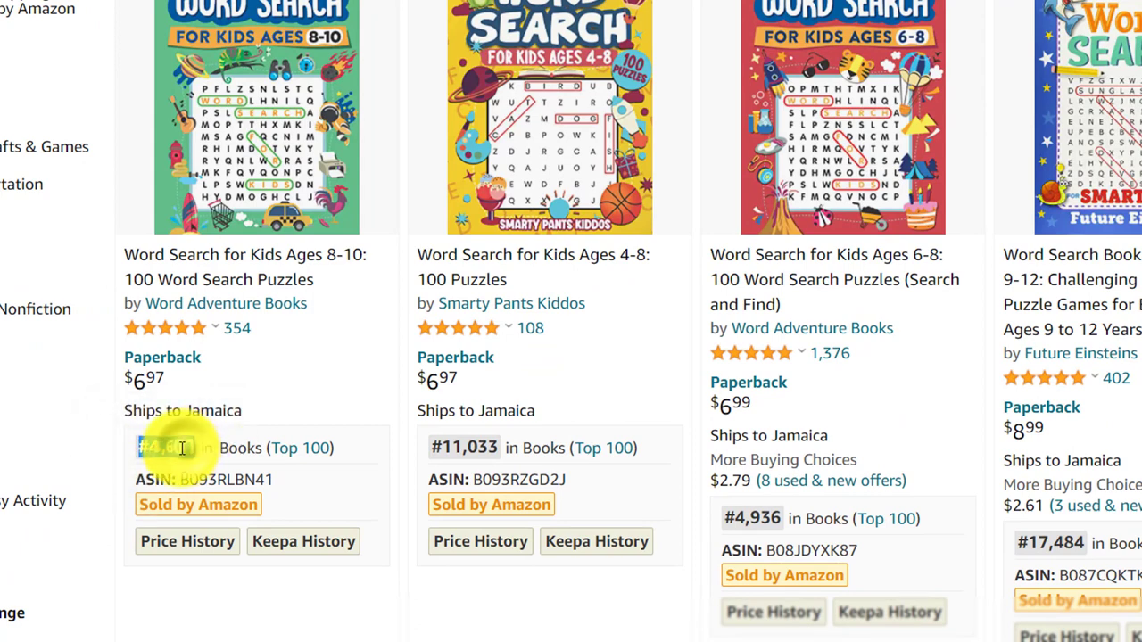
{"action": "left_click", "coordinate": [131, 448]}
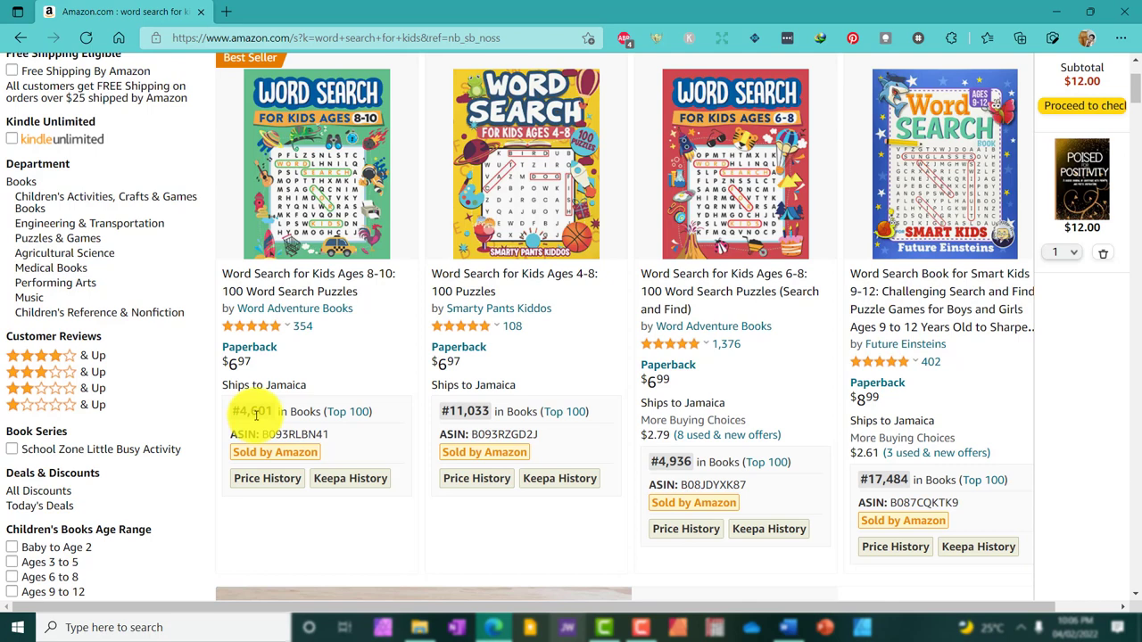
{"action": "left_click_drag", "start_coordinate": [239, 412], "coordinate": [273, 412]}
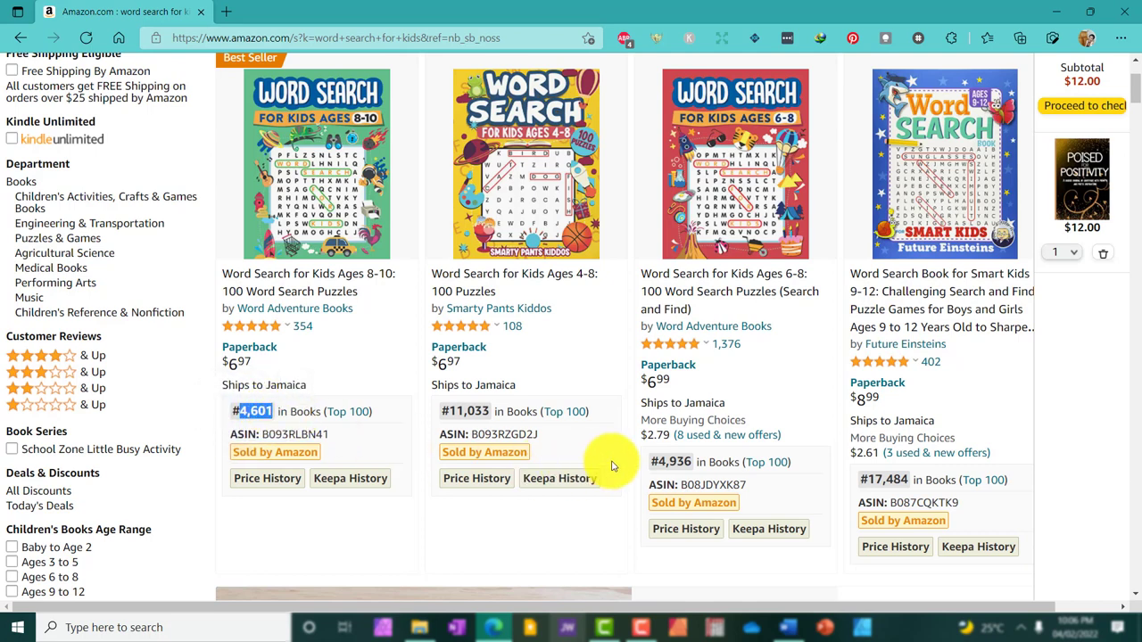
{"action": "left_click_drag", "start_coordinate": [652, 461], "coordinate": [685, 465]}
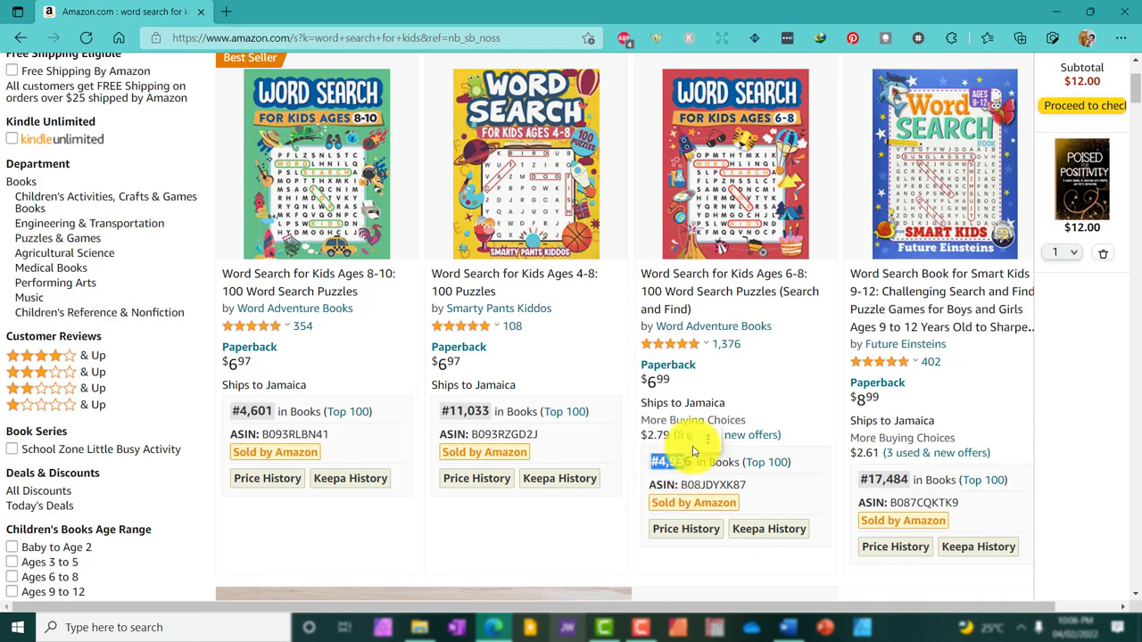
{"action": "left_click", "coordinate": [671, 443]}
Step: Scroll further down and highlight the #2,655 sales rank
{"action": "scroll", "coordinate": [664, 455], "scroll_direction": "down", "scroll_amount": 5}
{"action": "scroll", "coordinate": [663, 457], "scroll_direction": "down", "scroll_amount": 8}
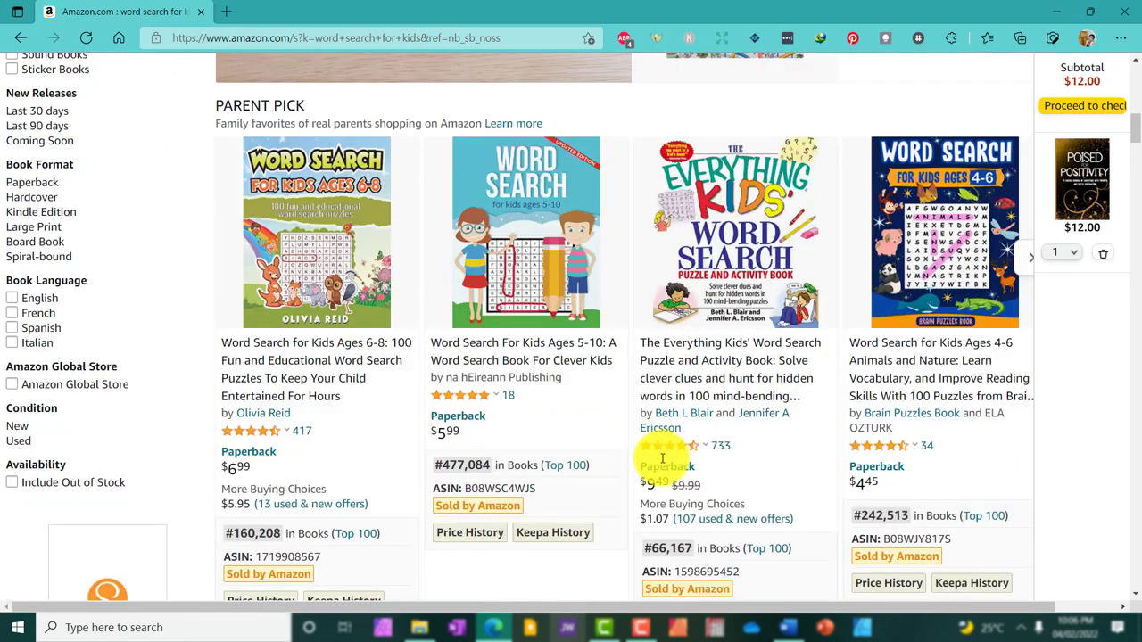
{"action": "scroll", "coordinate": [663, 457], "scroll_direction": "down", "scroll_amount": 1}
{"action": "scroll", "coordinate": [663, 457], "scroll_direction": "down", "scroll_amount": 2}
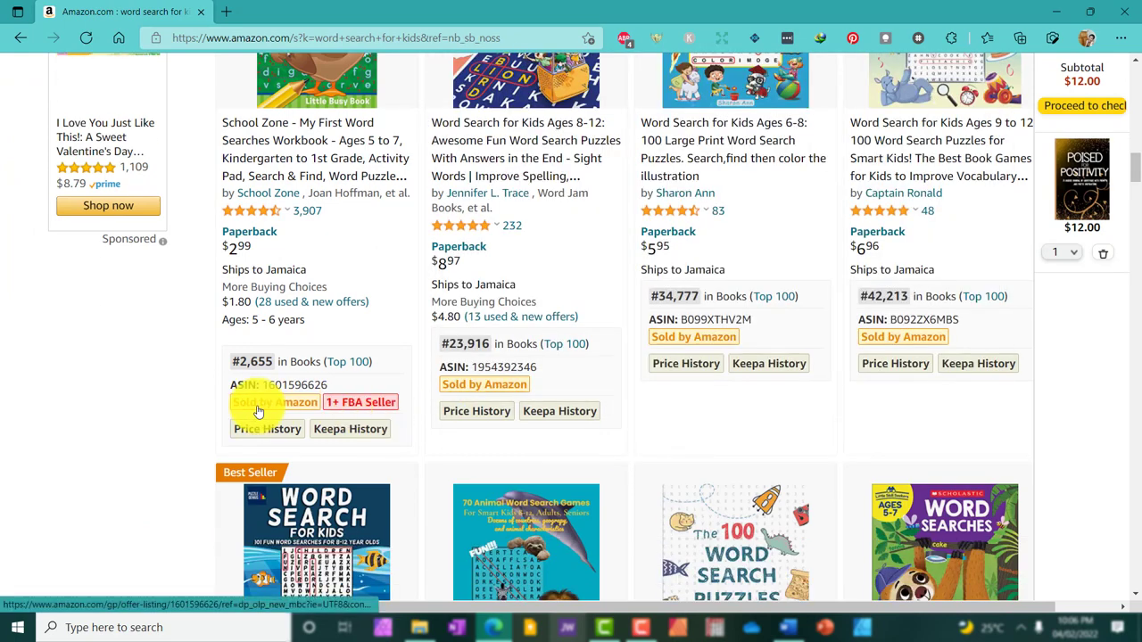
{"action": "left_click_drag", "start_coordinate": [231, 364], "coordinate": [274, 356]}
Step: Scroll back up and show the Product details card for Word Search for Kids Ages 8-10
{"action": "scroll", "coordinate": [140, 357], "scroll_direction": "down", "scroll_amount": 4}
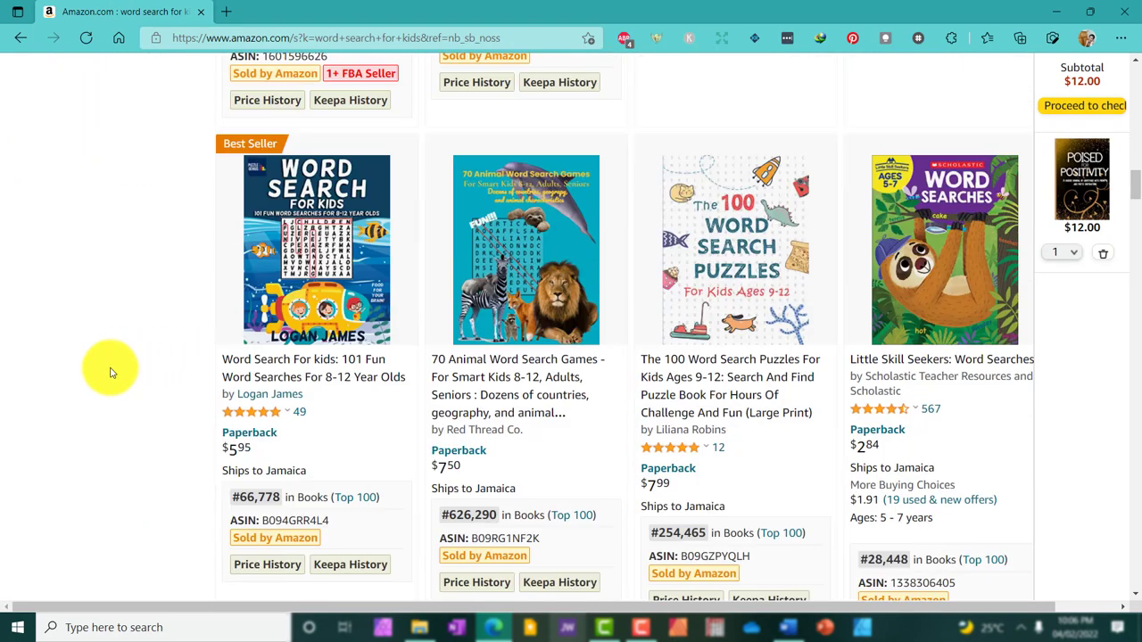
{"action": "scroll", "coordinate": [161, 304], "scroll_direction": "up", "scroll_amount": 1}
{"action": "scroll", "coordinate": [143, 361], "scroll_direction": "down", "scroll_amount": 3}
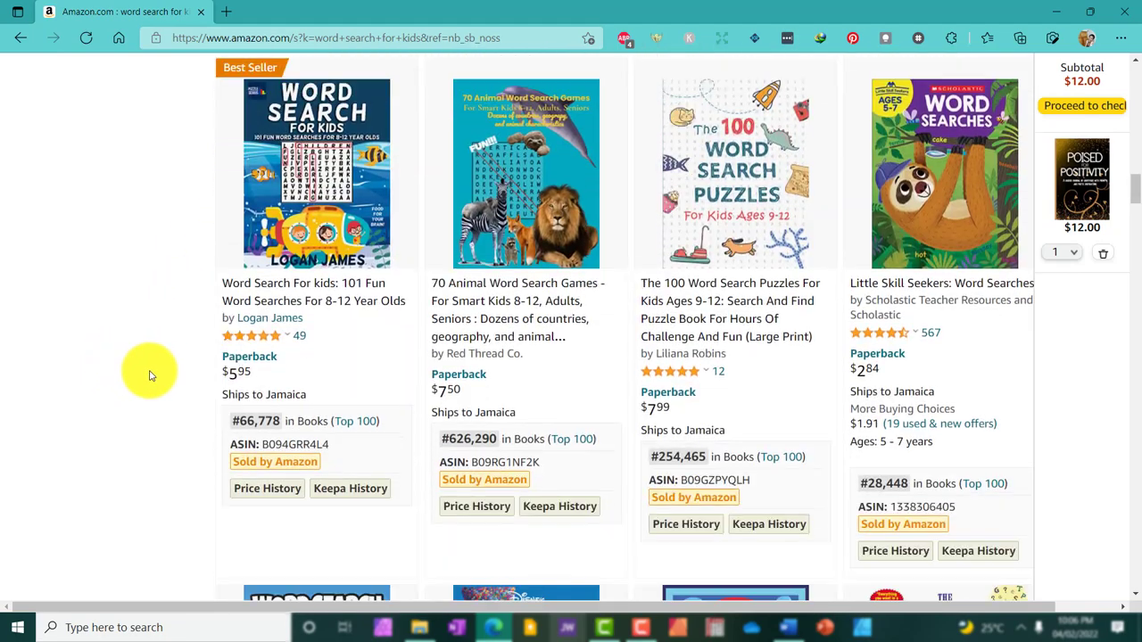
{"action": "scroll", "coordinate": [968, 370], "scroll_direction": "down", "scroll_amount": 9}
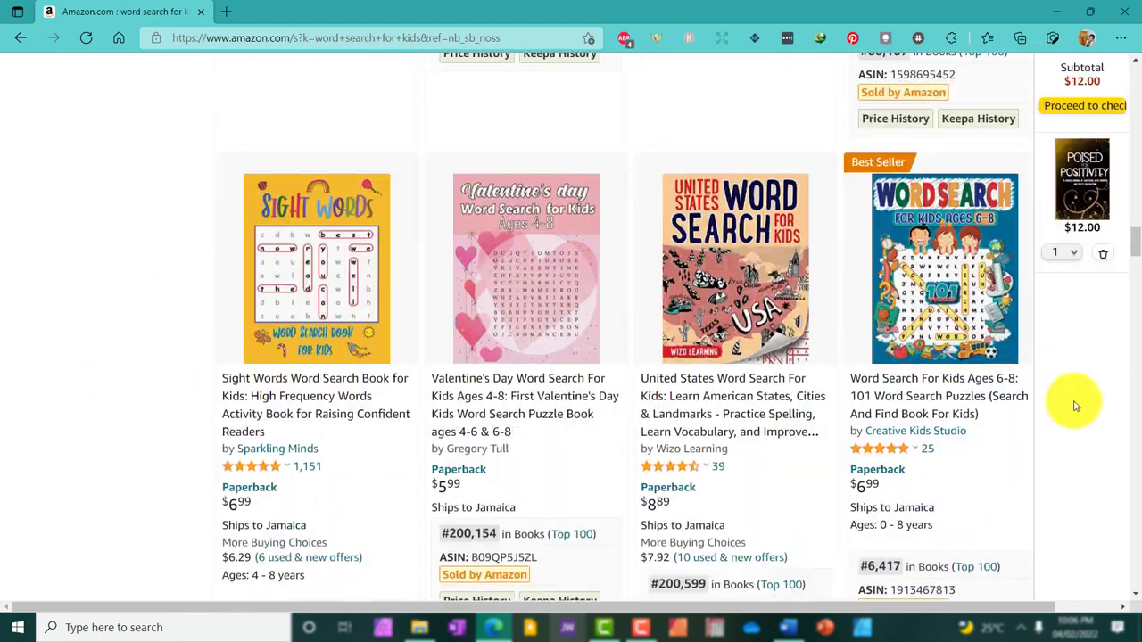
{"action": "scroll", "coordinate": [1088, 446], "scroll_direction": "down", "scroll_amount": 2}
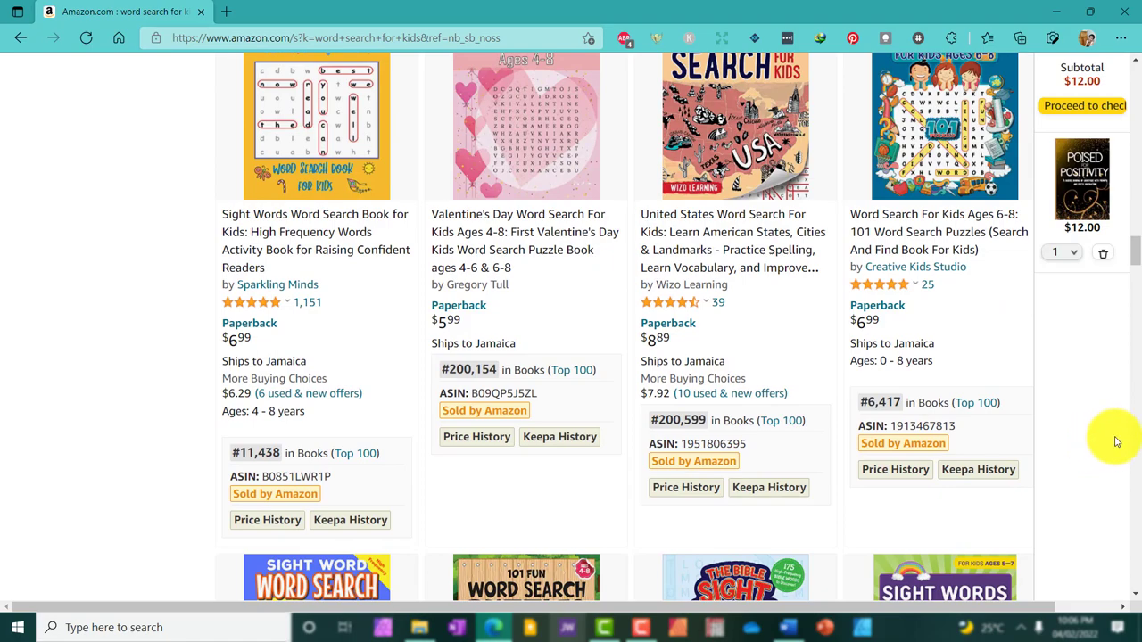
{"action": "left_click_drag", "start_coordinate": [1131, 252], "coordinate": [1127, 80]}
{"action": "scroll", "coordinate": [612, 288], "scroll_direction": "down", "scroll_amount": 2}
{"action": "mouse_move", "coordinate": [274, 126]}
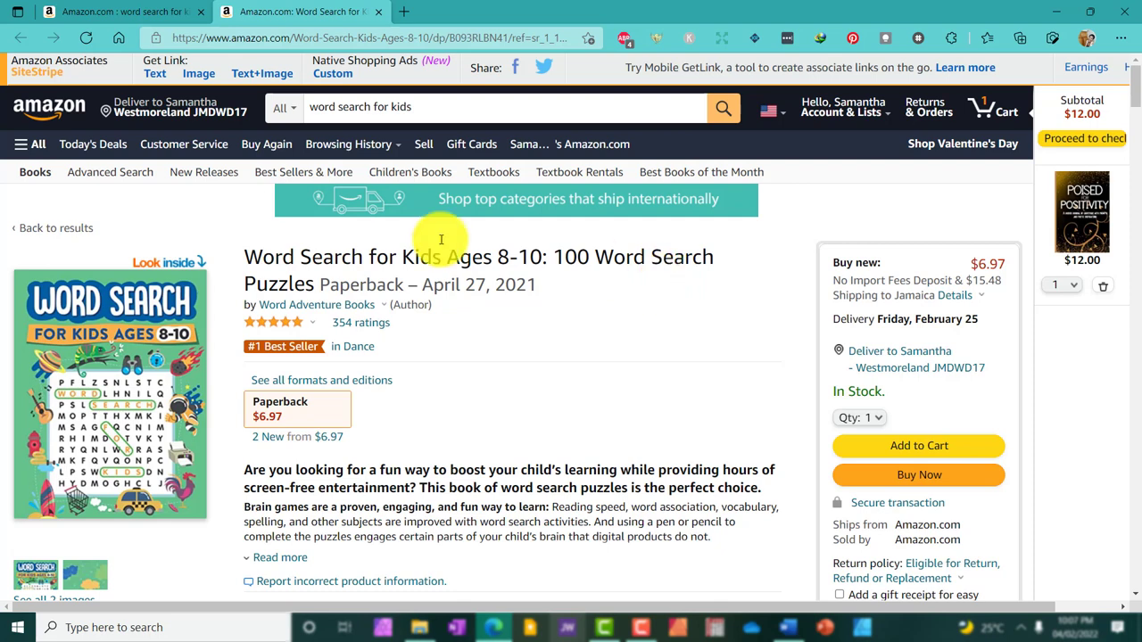
Step: Return to the search results tab and select the first book's #4,601 rank
{"action": "left_click", "coordinate": [89, 11]}
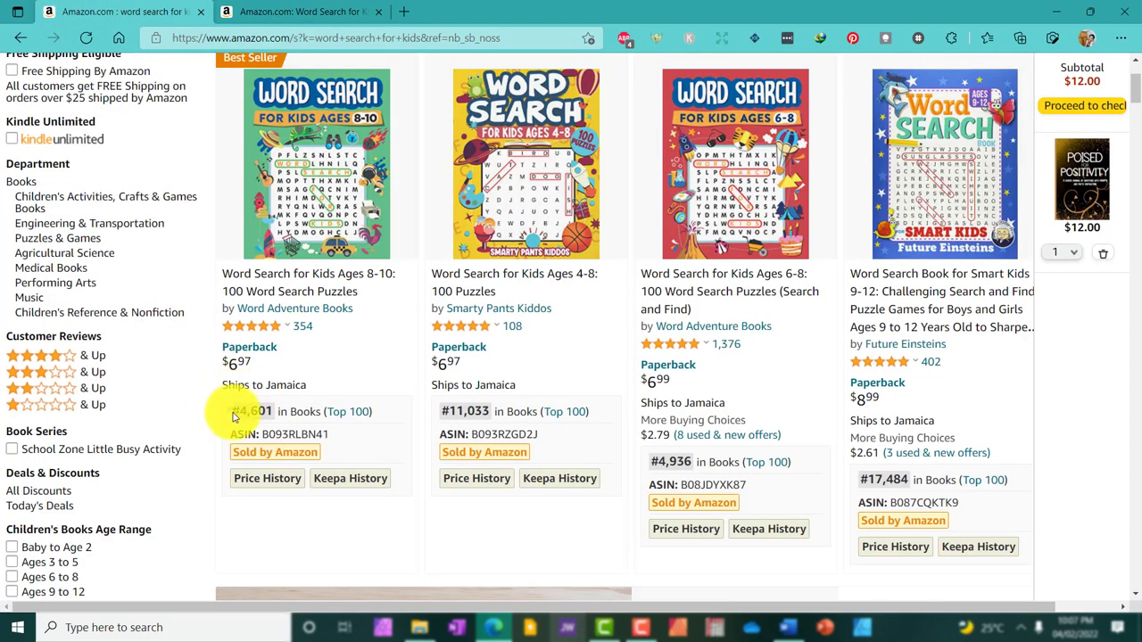
{"action": "left_click_drag", "start_coordinate": [231, 411], "coordinate": [272, 413]}
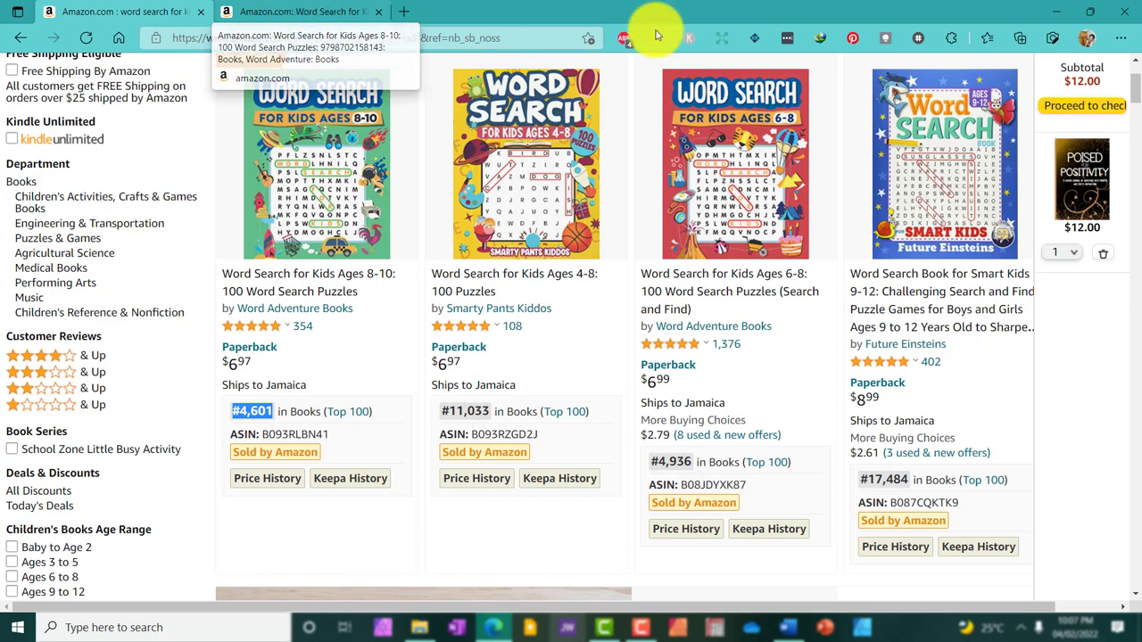
Step: Open the TCK Amazon Book Sales Calculator from the Word Search Puzzle Creation collection as the second tab
{"action": "left_click", "coordinate": [1020, 39]}
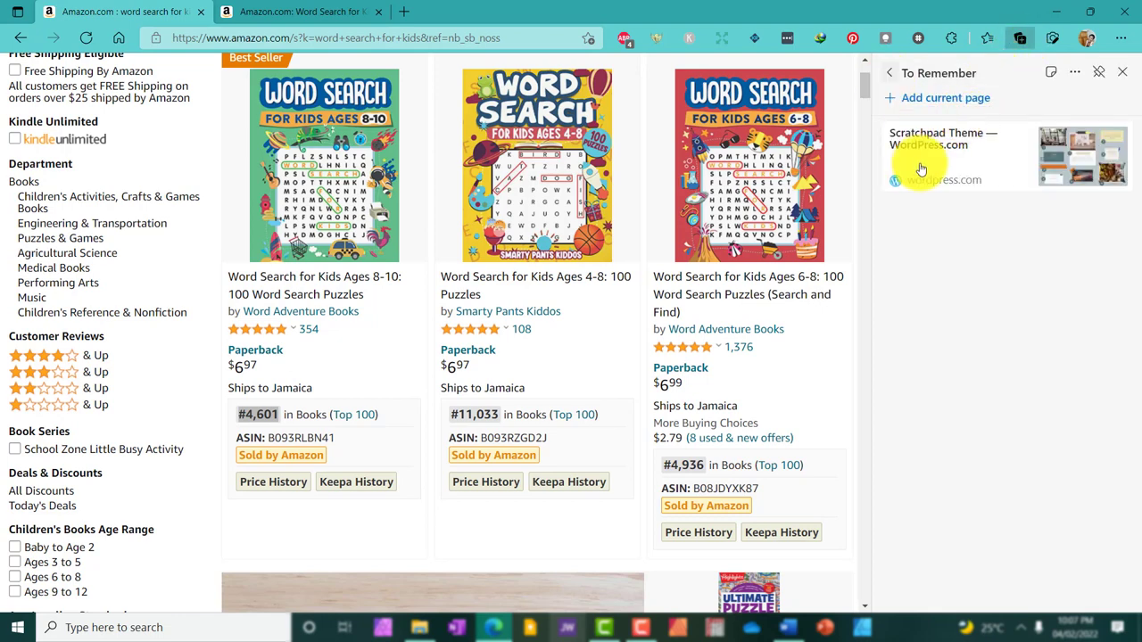
{"action": "left_click", "coordinate": [889, 72]}
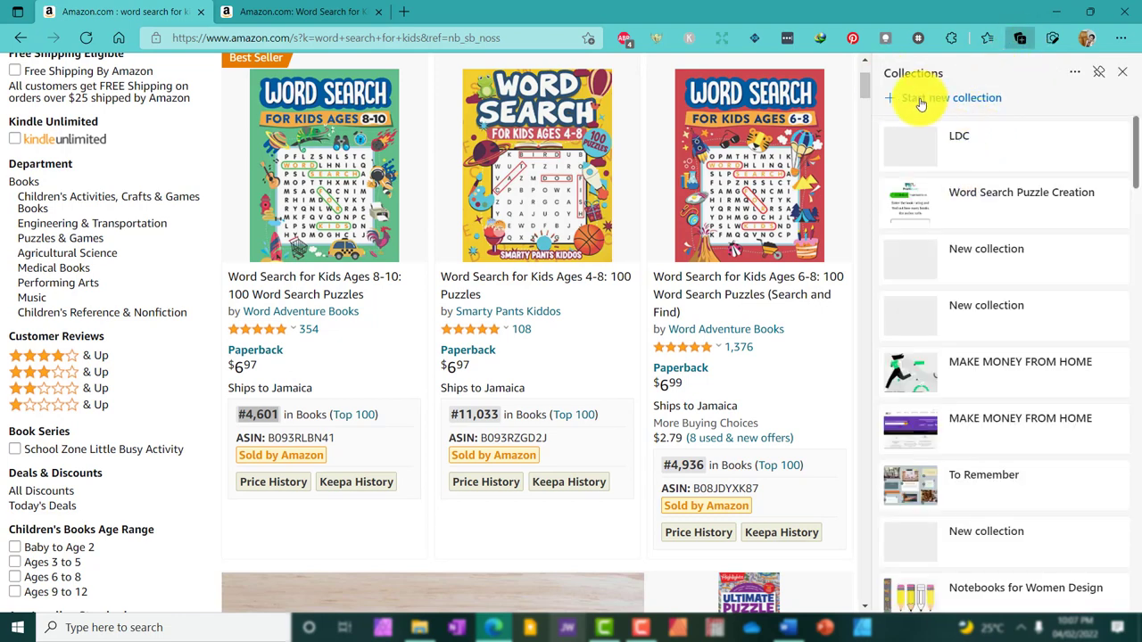
{"action": "left_click", "coordinate": [976, 202]}
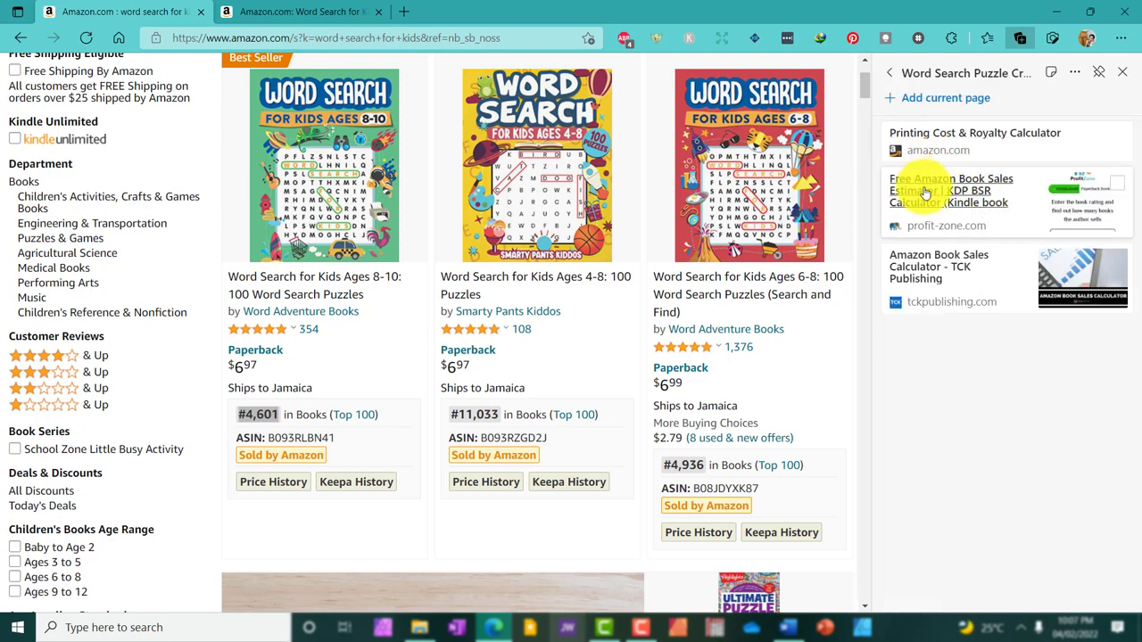
{"action": "right_click", "coordinate": [927, 264]}
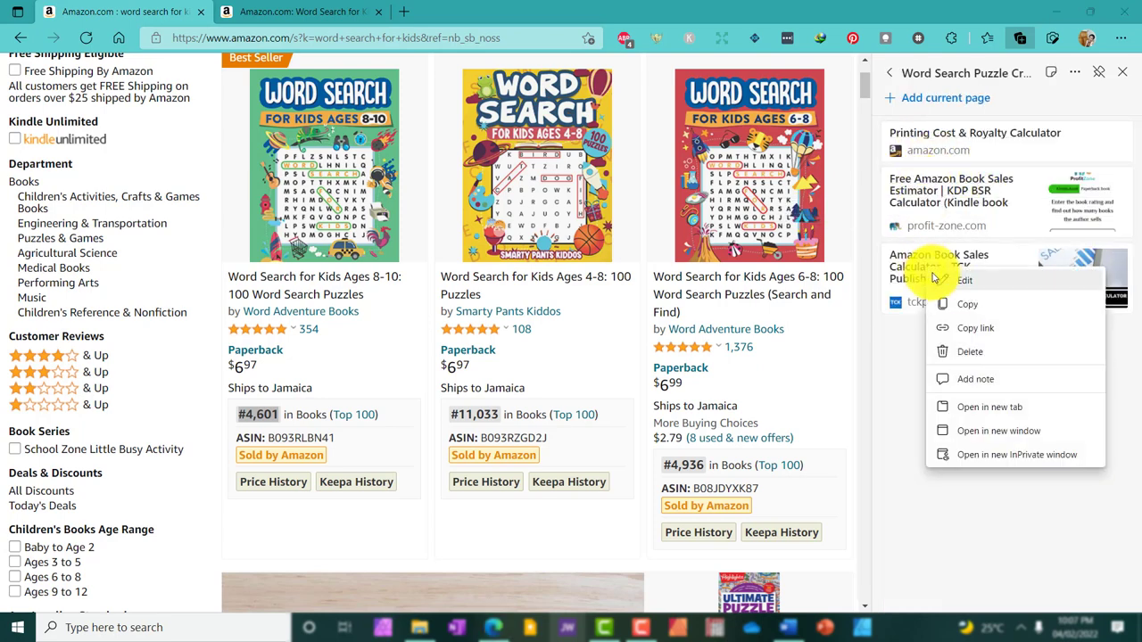
{"action": "left_click", "coordinate": [969, 328]}
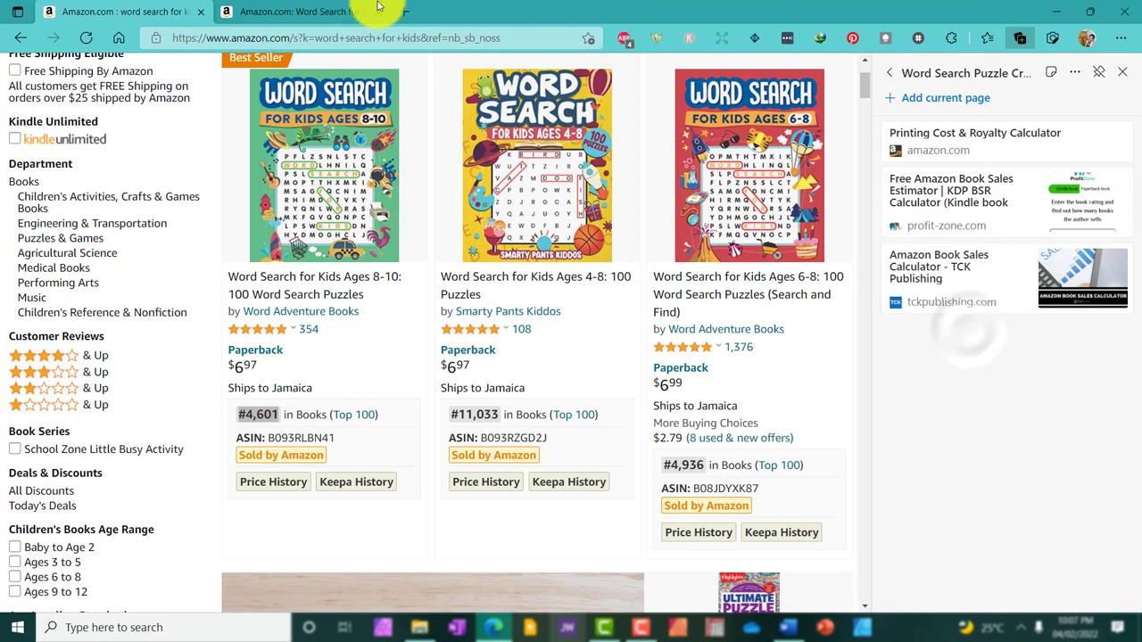
{"action": "left_click", "coordinate": [403, 11]}
{"action": "right_click", "coordinate": [401, 37]}
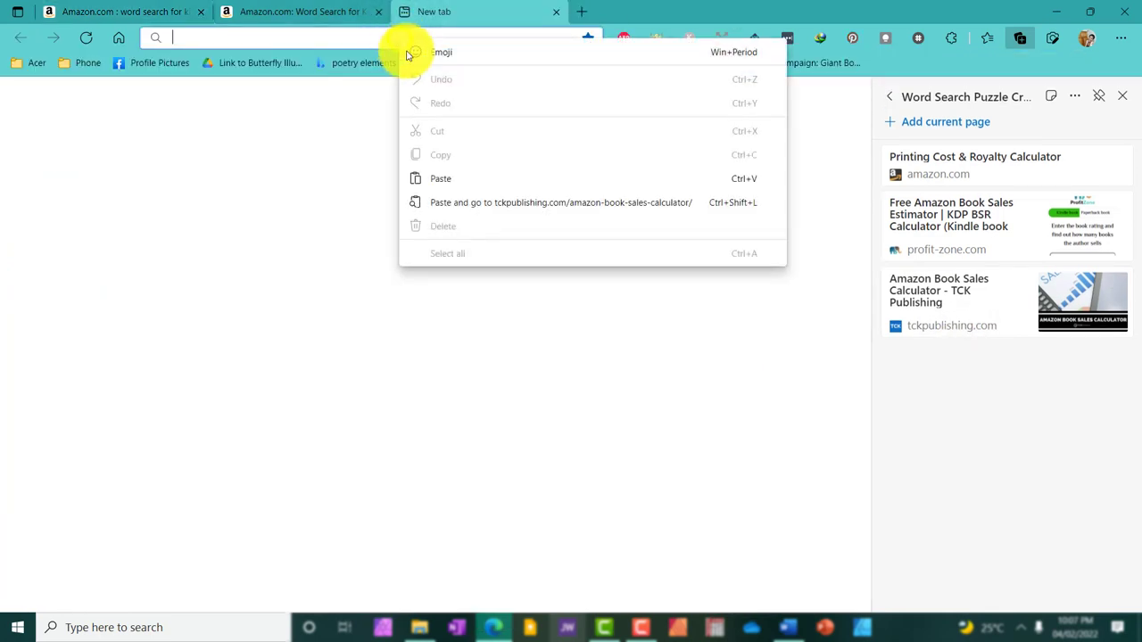
{"action": "left_click", "coordinate": [470, 203]}
{"action": "left_click_drag", "start_coordinate": [472, 12], "coordinate": [308, 5]}
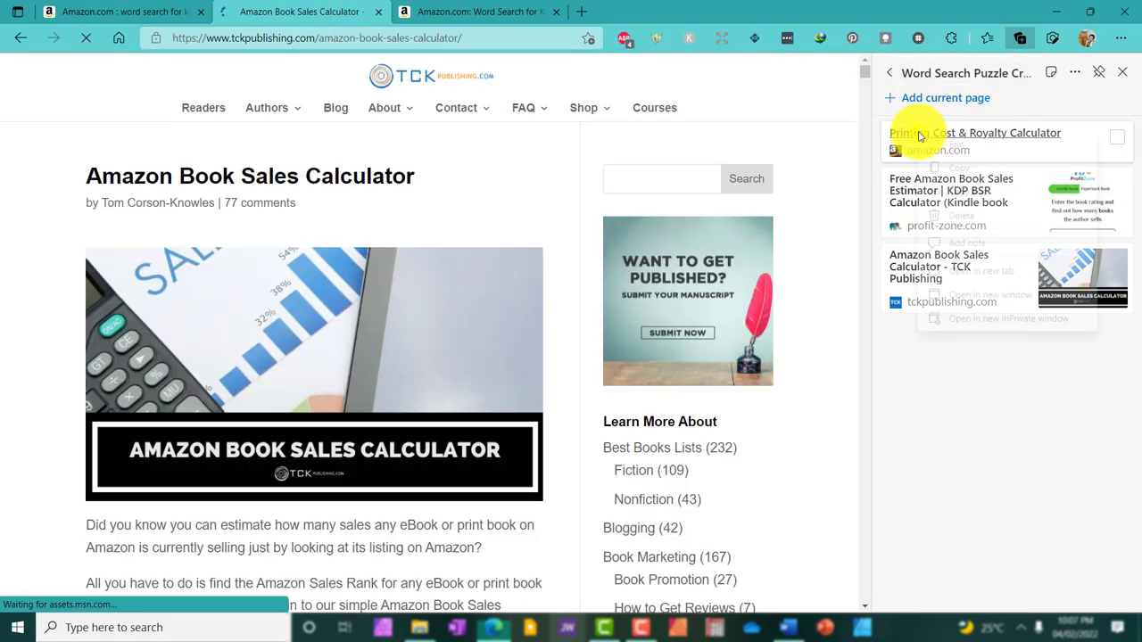
Step: Load the KDP Printing Cost & Royalty Calculator link in another new tab and close Collections
{"action": "right_click", "coordinate": [921, 135]}
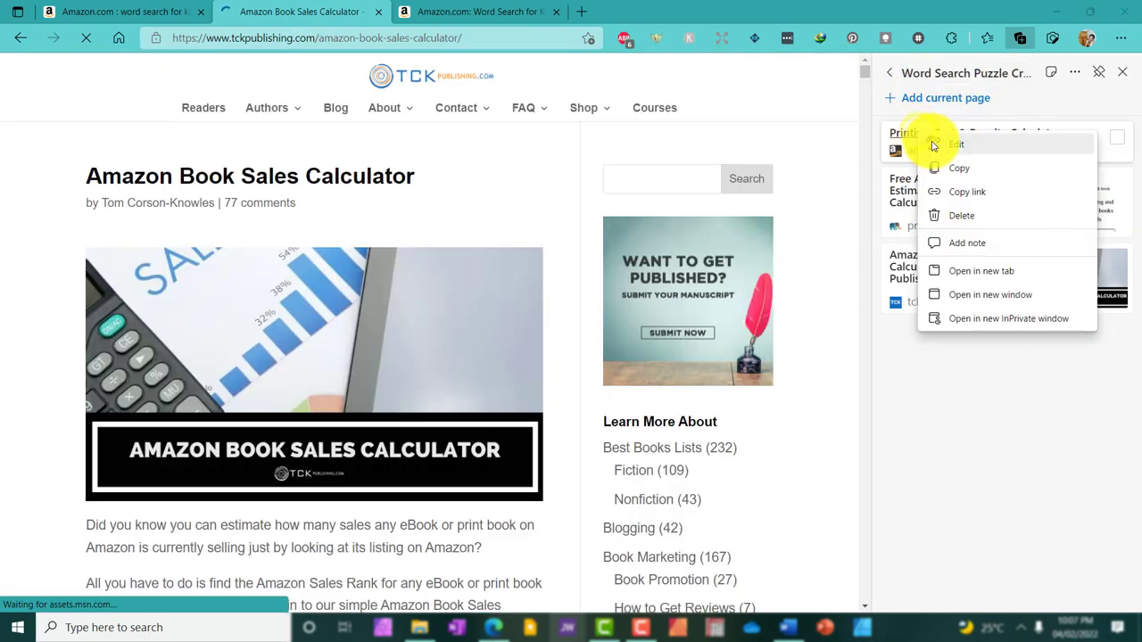
{"action": "left_click", "coordinate": [965, 189]}
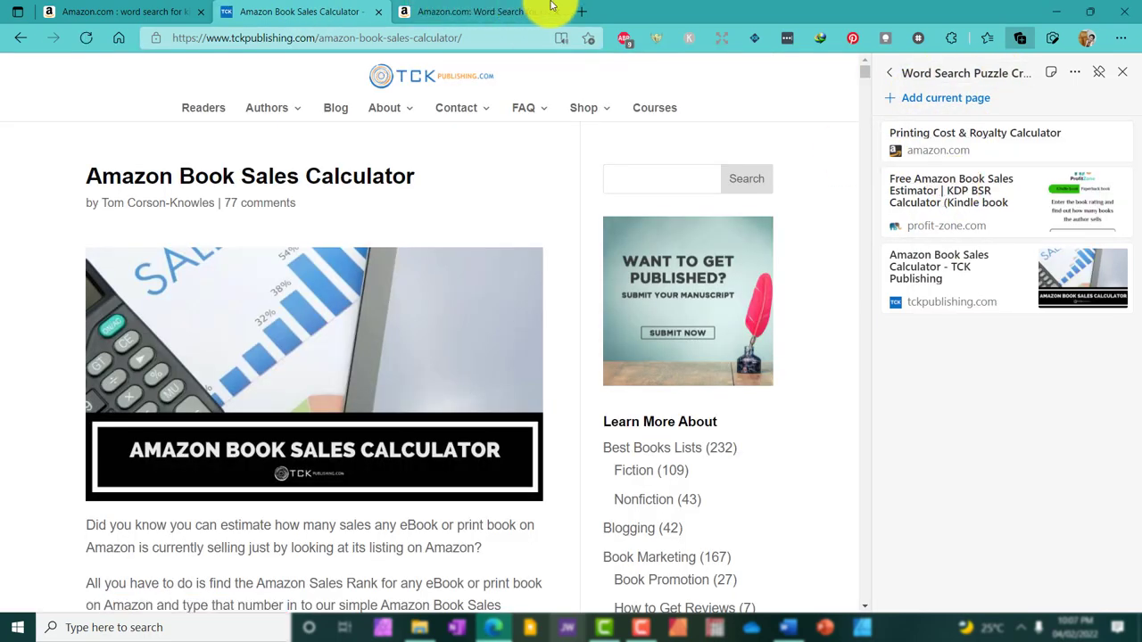
{"action": "left_click", "coordinate": [581, 11]}
{"action": "right_click", "coordinate": [466, 41]}
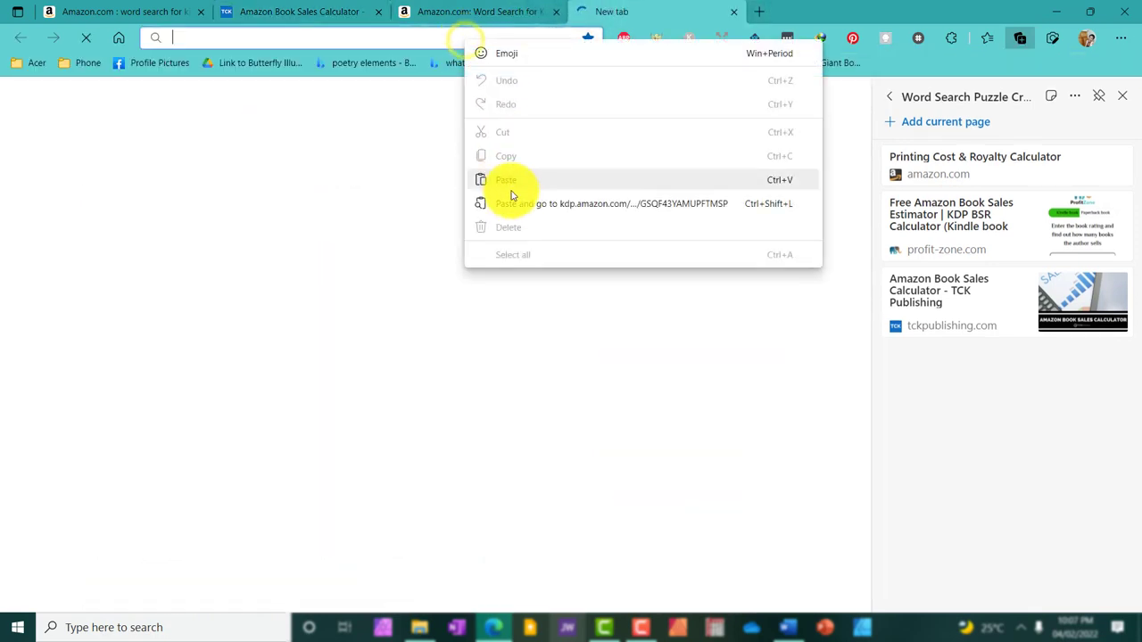
{"action": "left_click", "coordinate": [515, 203]}
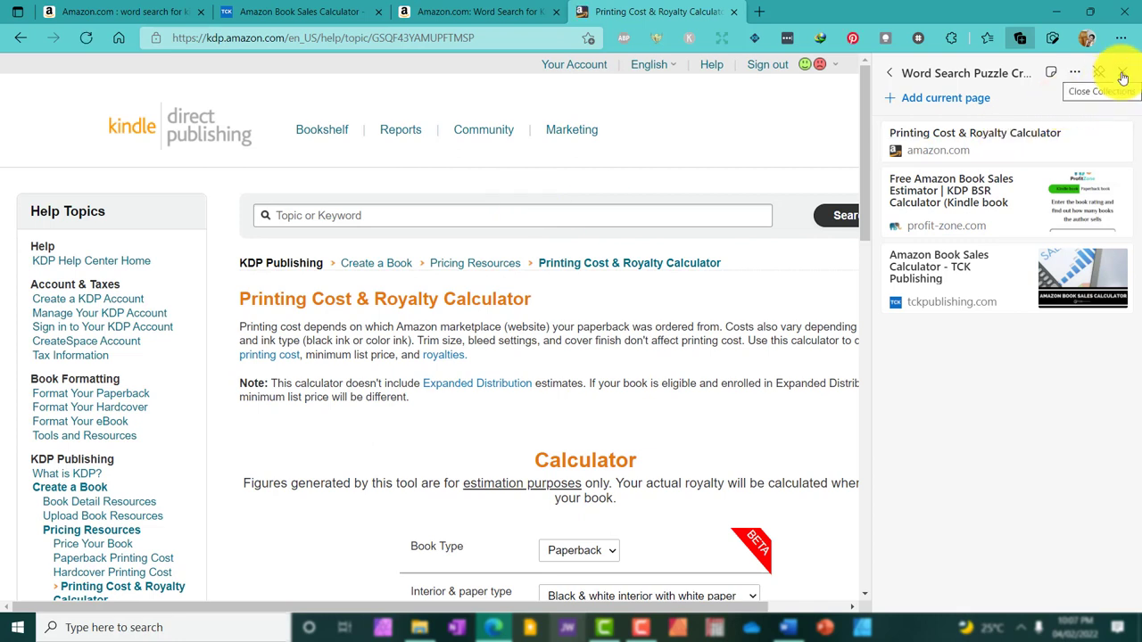
{"action": "left_click", "coordinate": [1123, 77]}
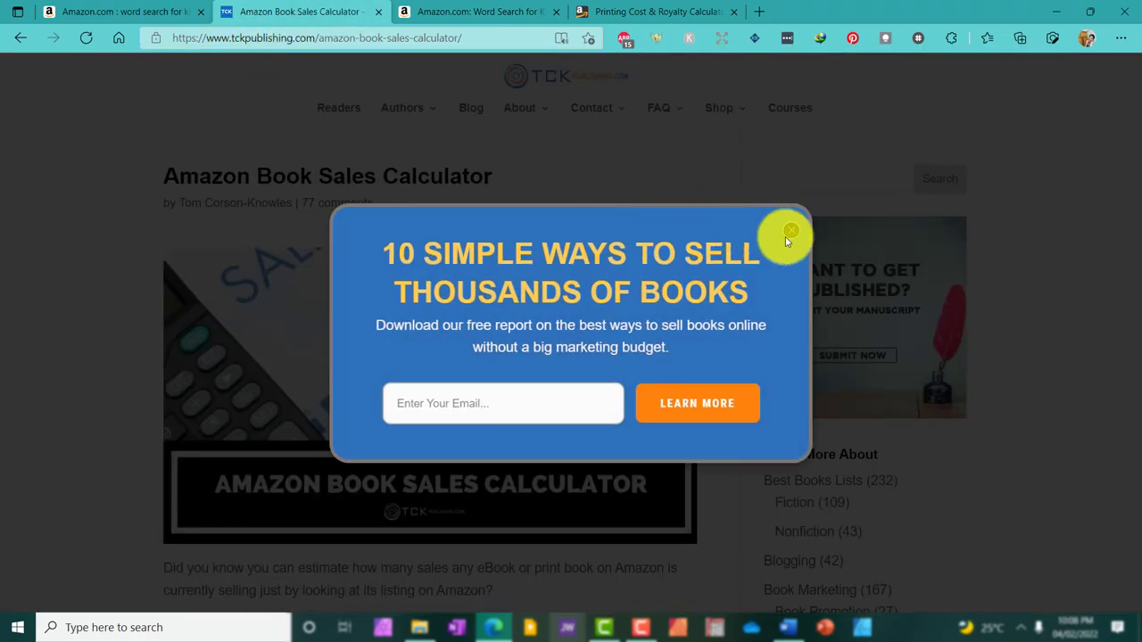
Step: Calculate sales for BSR 4601 as a Book: 702 per month and 47 per day
{"action": "left_click", "coordinate": [785, 237]}
{"action": "scroll", "coordinate": [678, 380], "scroll_direction": "down", "scroll_amount": 5}
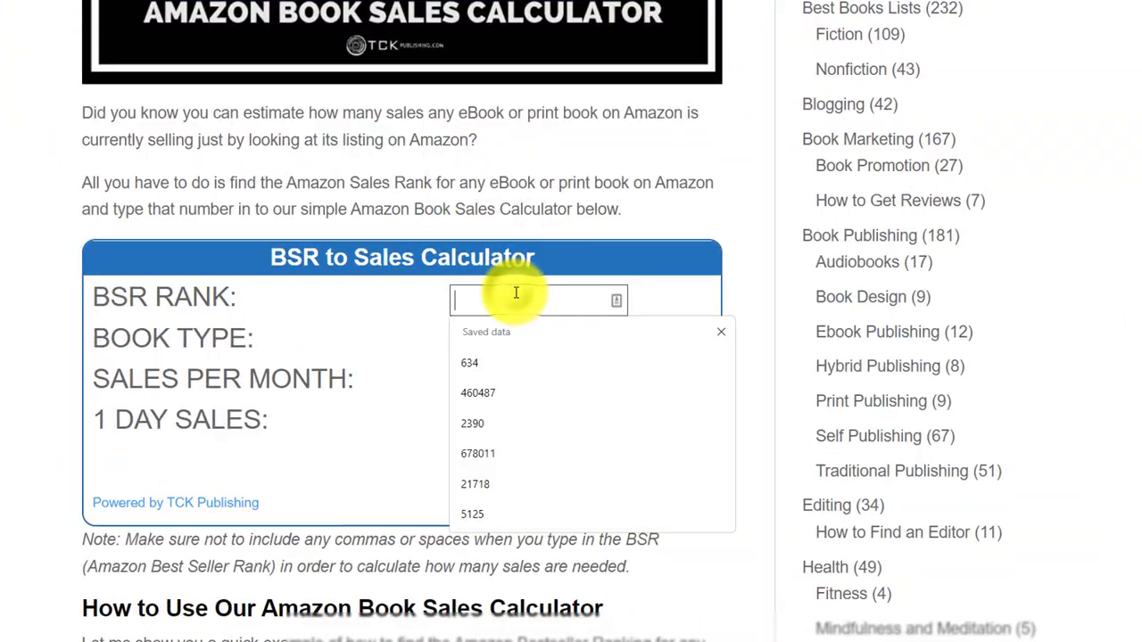
{"action": "type", "text": "4601"}
{"action": "left_click", "coordinate": [604, 342]}
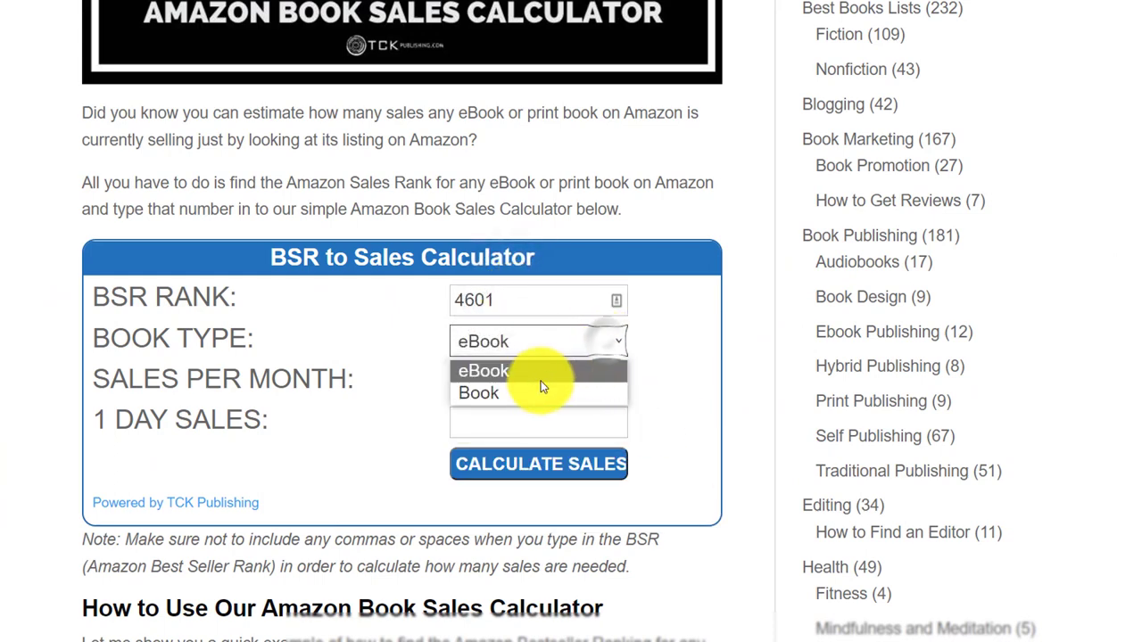
{"action": "left_click", "coordinate": [496, 394]}
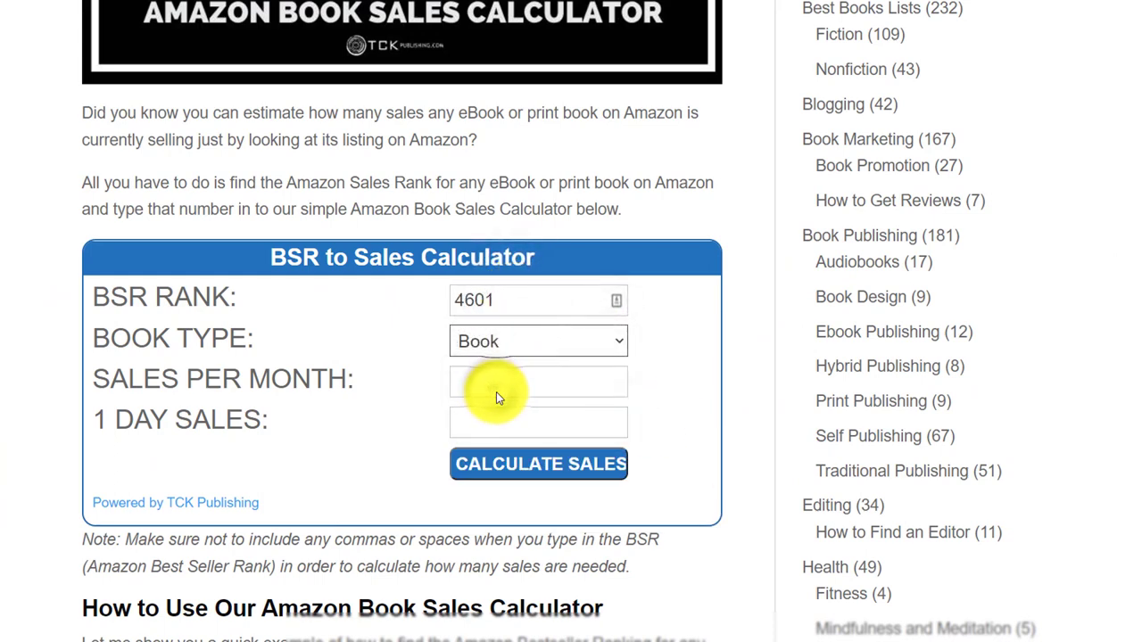
{"action": "left_click", "coordinate": [507, 483]}
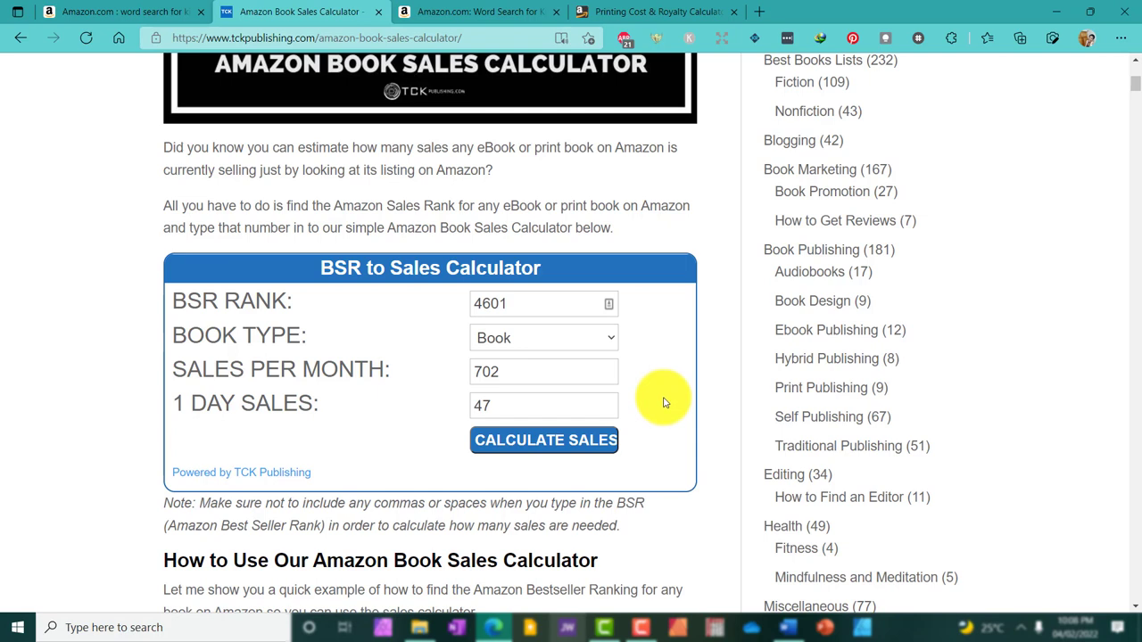
Step: Start filling the KDP calculator's page count and list price, checking the Amazon product page
{"action": "left_click", "coordinate": [509, 13]}
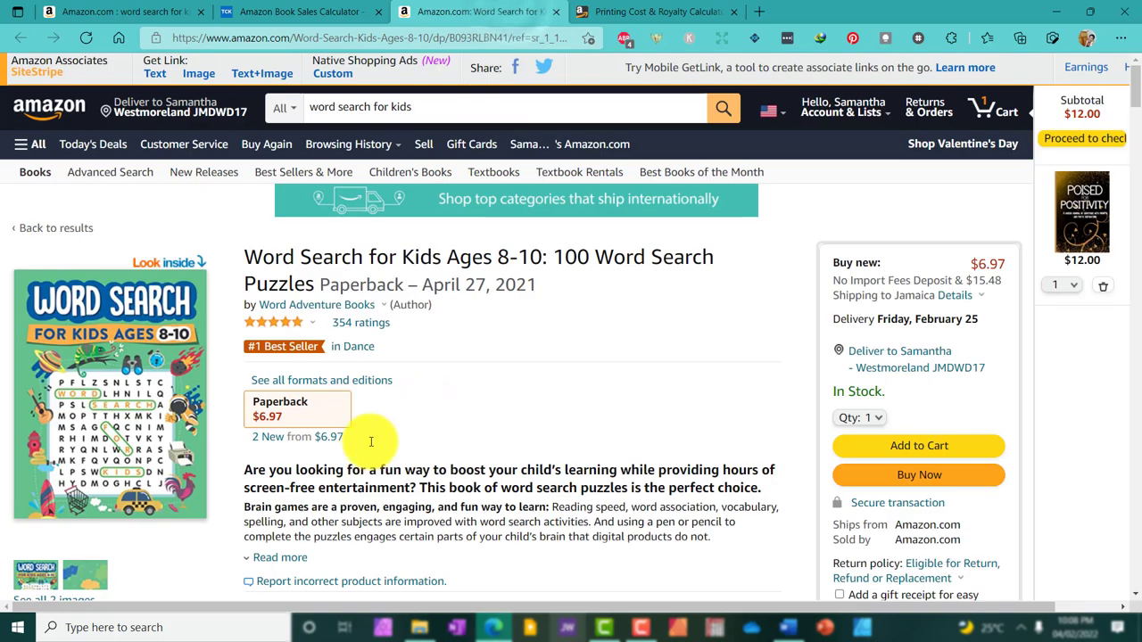
{"action": "left_click", "coordinate": [615, 12]}
{"action": "scroll", "coordinate": [667, 339], "scroll_direction": "down", "scroll_amount": 3}
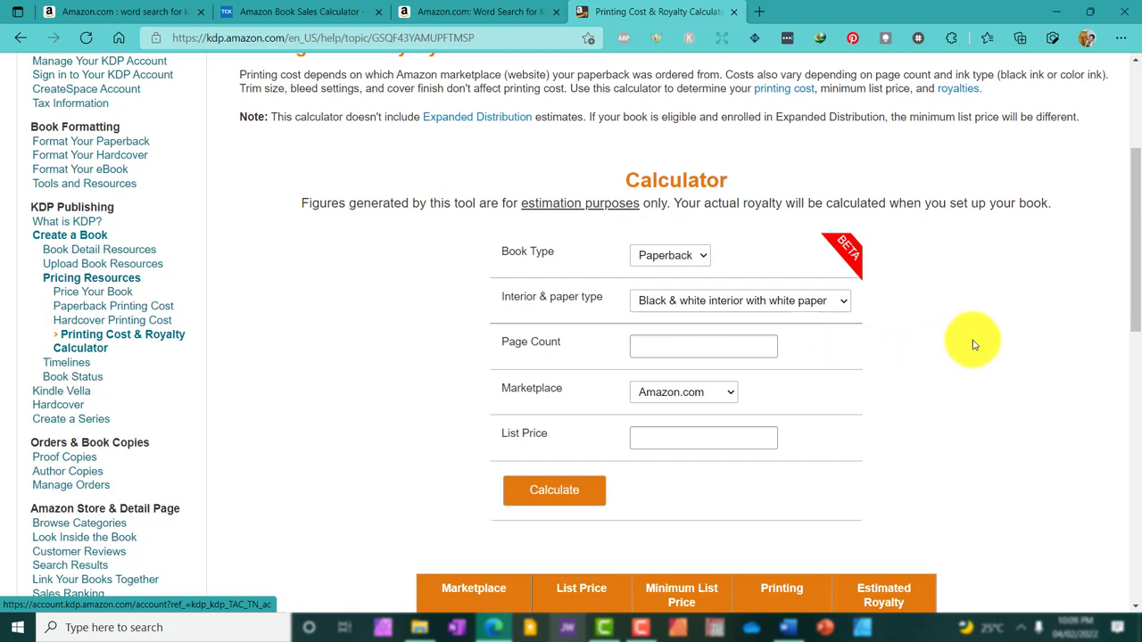
{"action": "scroll", "coordinate": [975, 345], "scroll_direction": "down", "scroll_amount": 1}
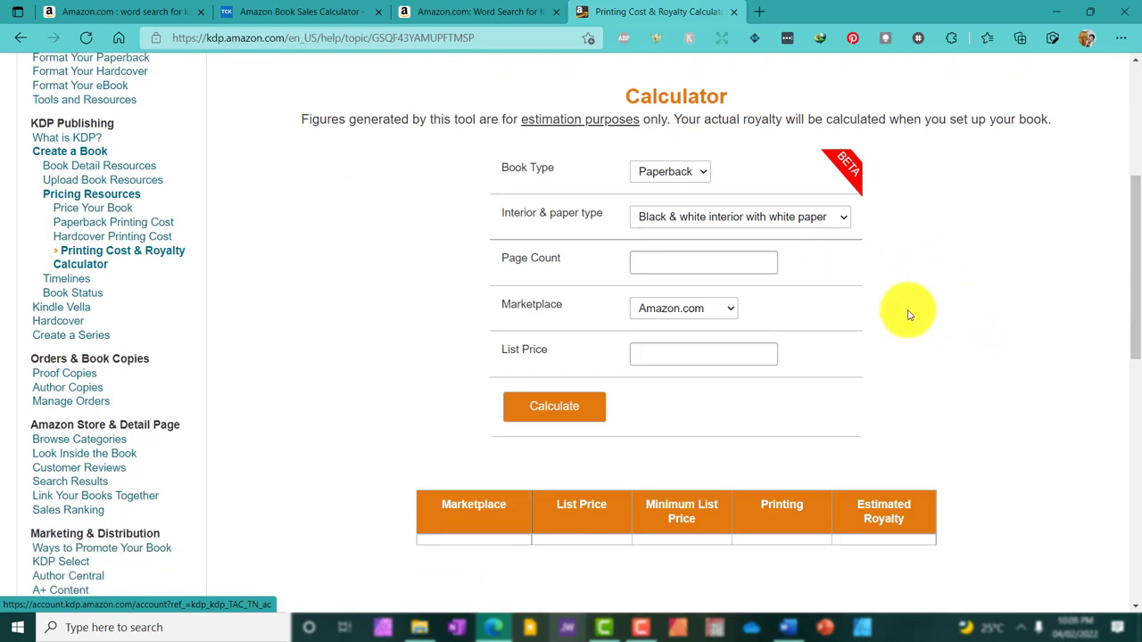
{"action": "left_click", "coordinate": [725, 260]}
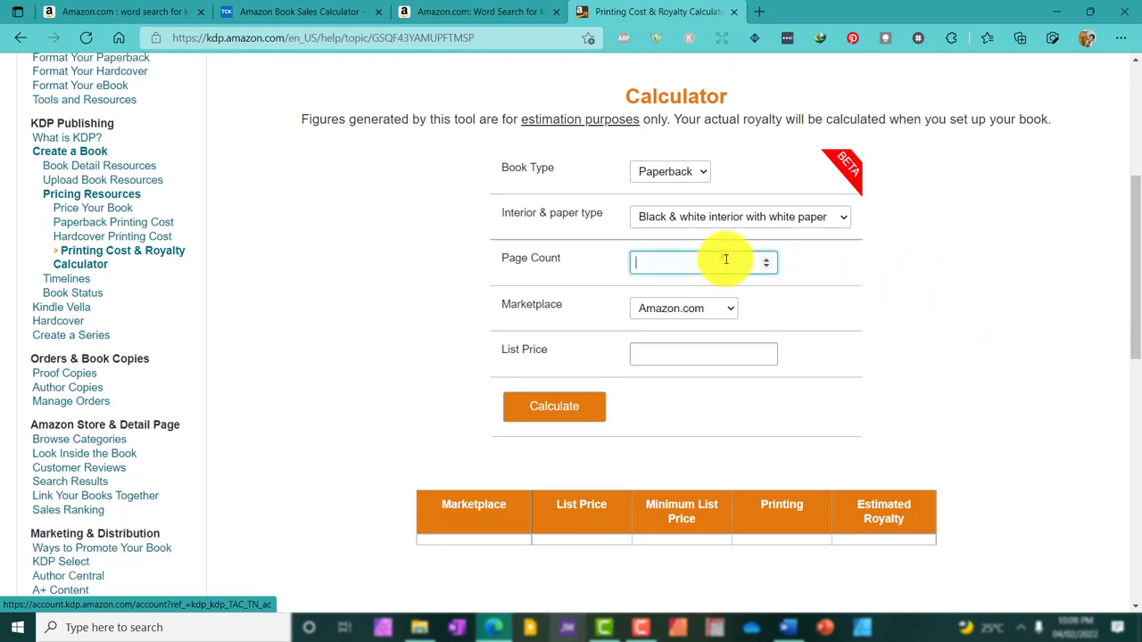
{"action": "left_click", "coordinate": [677, 354]}
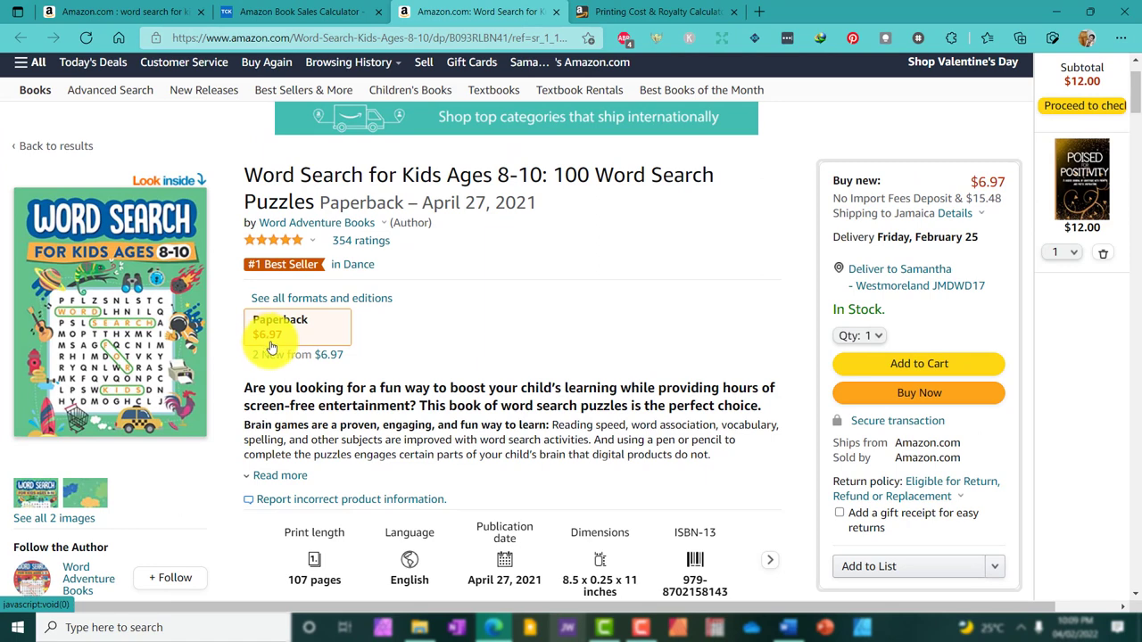
{"action": "left_click", "coordinate": [589, 12]}
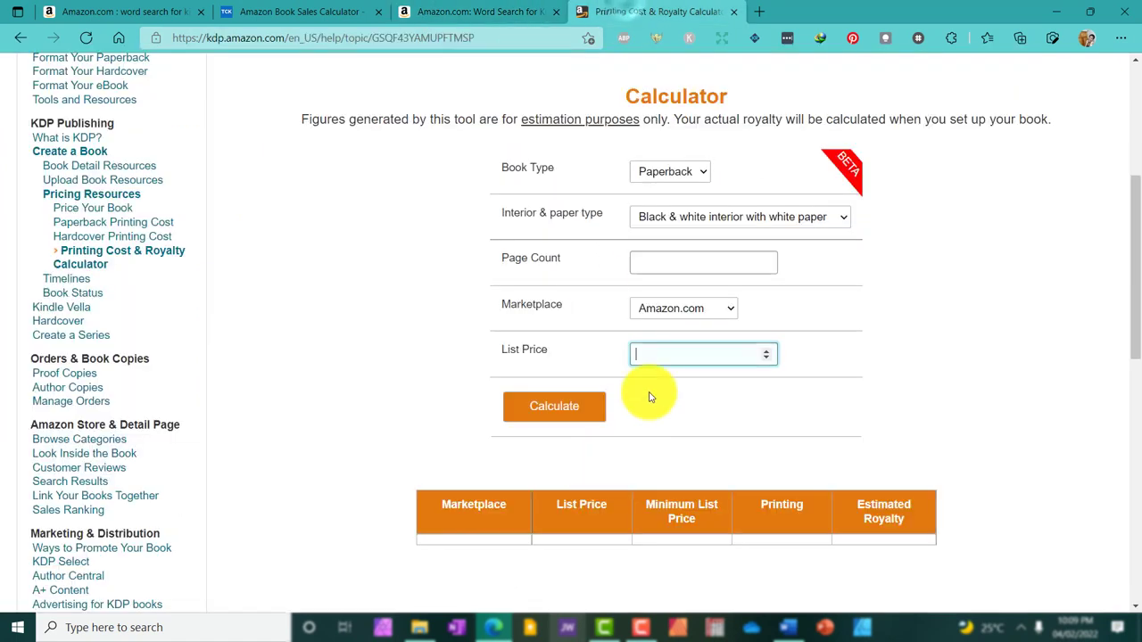
{"action": "type", "text": "6.97"}
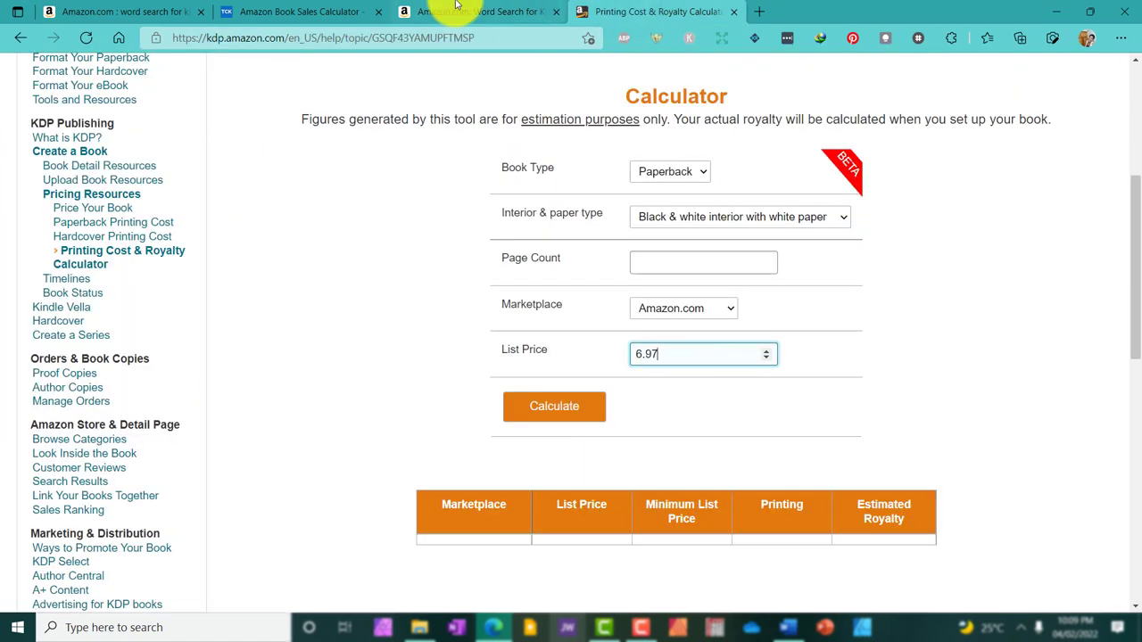
{"action": "left_click", "coordinate": [473, 12]}
{"action": "scroll", "coordinate": [477, 344], "scroll_direction": "down", "scroll_amount": 1}
{"action": "scroll", "coordinate": [477, 344], "scroll_direction": "down", "scroll_amount": 2}
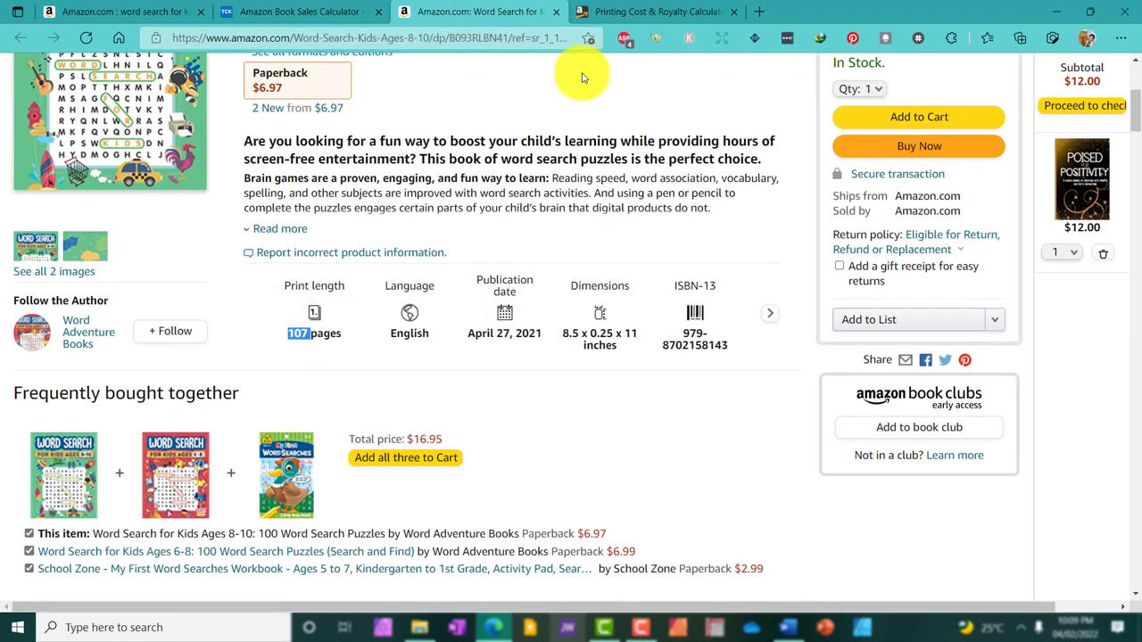
Step: Set the page count to 107 and calculate, giving a $2.03 estimated royalty
{"action": "left_click", "coordinate": [589, 12]}
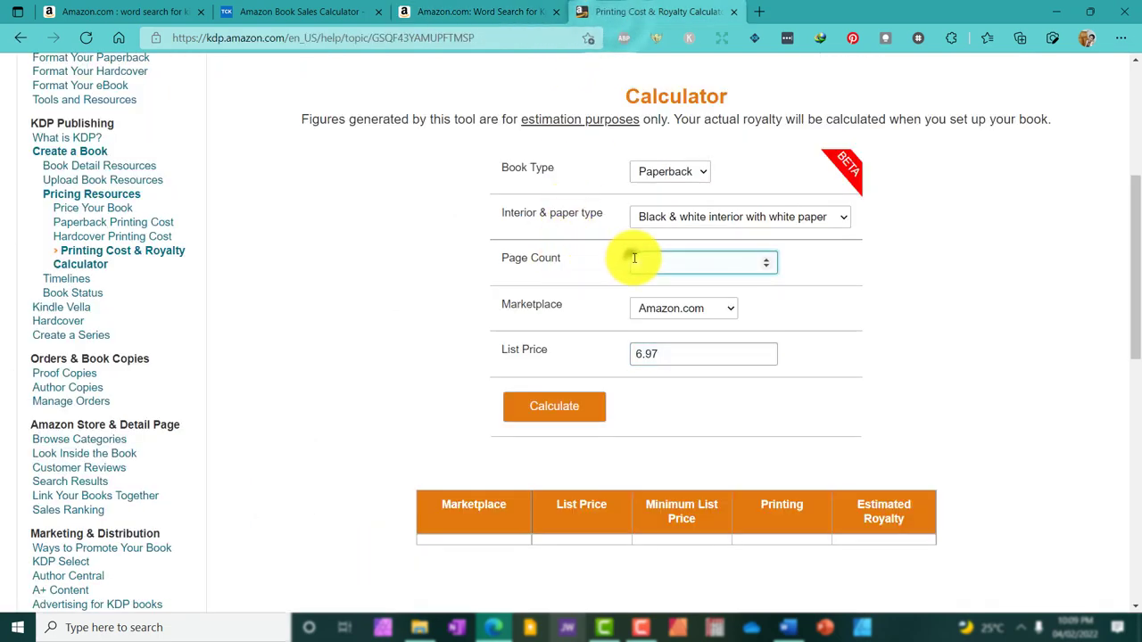
{"action": "left_click", "coordinate": [626, 258]}
{"action": "double_click", "coordinate": [657, 260]}
{"action": "type", "text": "107"}
{"action": "left_click", "coordinate": [549, 411]}
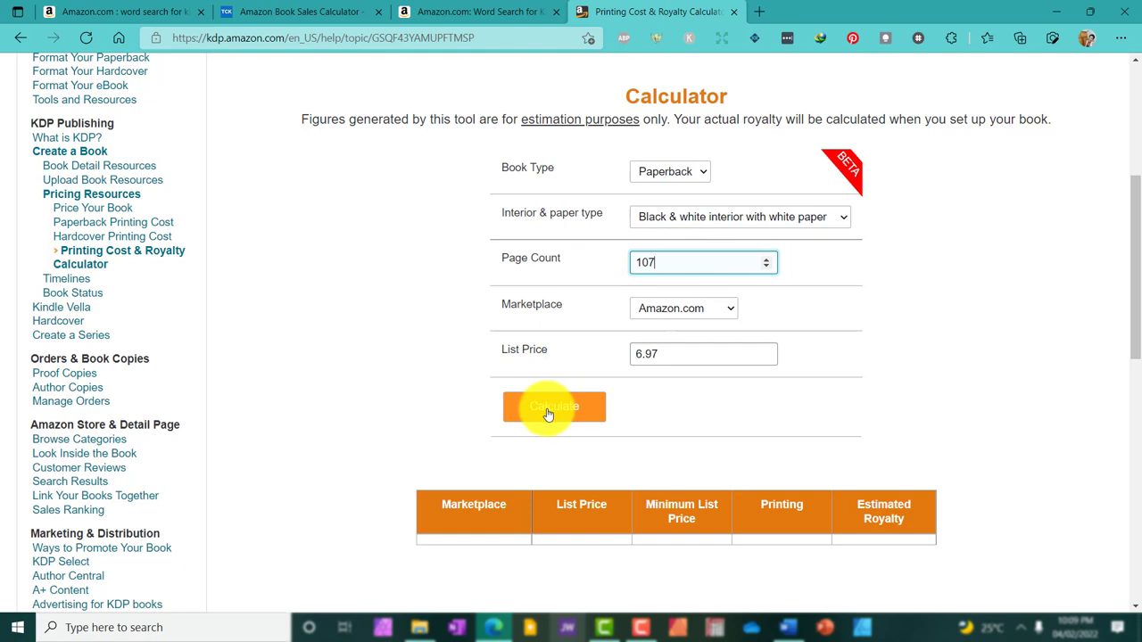
{"action": "left_click", "coordinate": [548, 410]}
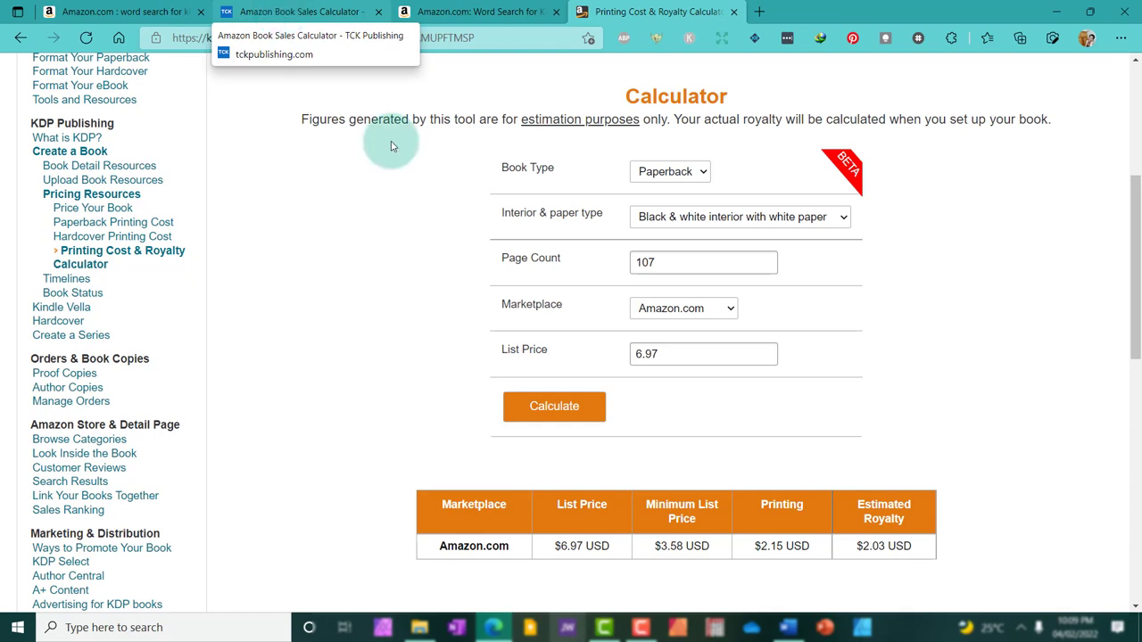
{"action": "double_click", "coordinate": [865, 545]}
{"action": "left_click", "coordinate": [309, 8]}
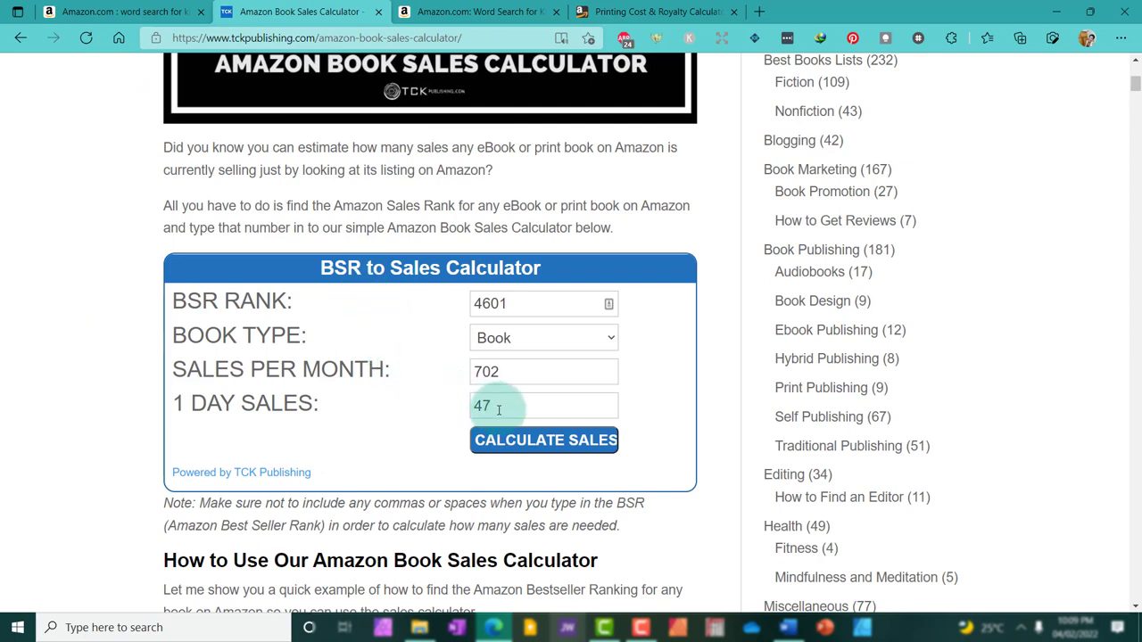
Step: Bring up Bing Calculator by searching 'calc' in a new tab
{"action": "left_click", "coordinate": [759, 11]}
{"action": "left_click", "coordinate": [506, 40]}
{"action": "type", "text": "calc"}
{"action": "key", "text": "Return"}
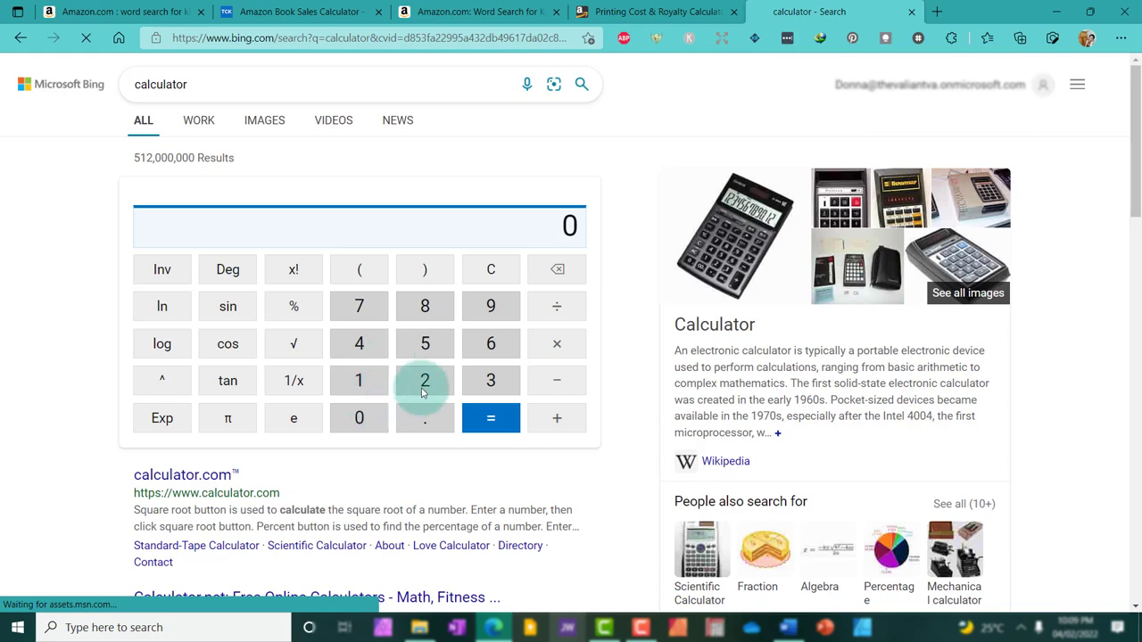
{"action": "left_click", "coordinate": [660, 12]}
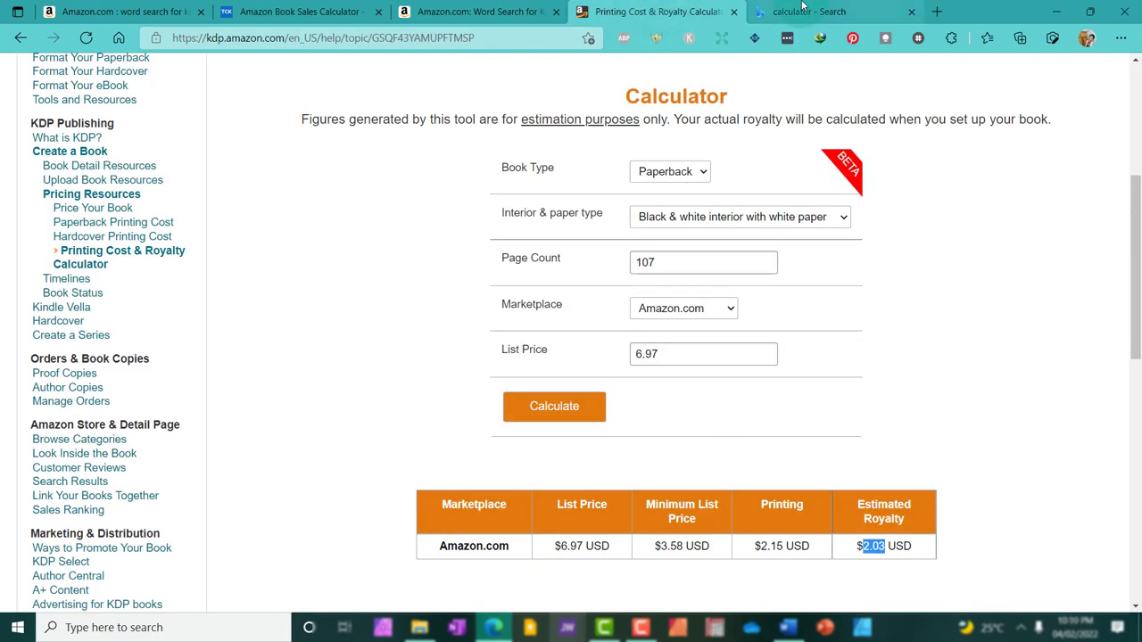
{"action": "left_click", "coordinate": [798, 11]}
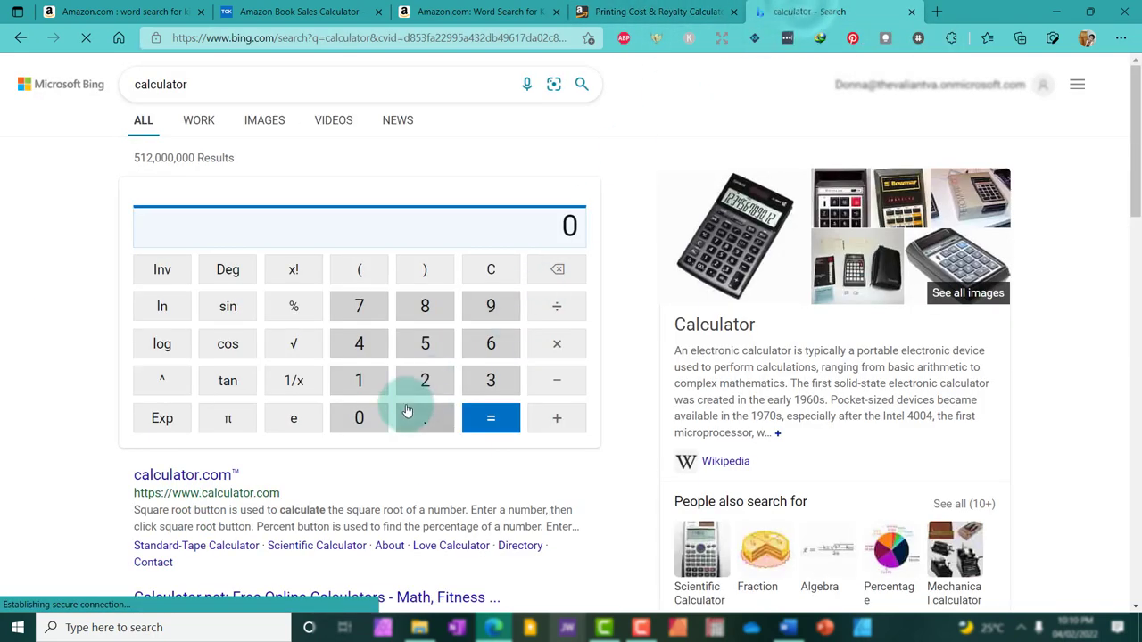
Step: Multiply the 2.03 royalty by 47 daily sales to get 95.41
{"action": "left_click", "coordinate": [425, 380]}
{"action": "left_click", "coordinate": [424, 418]}
{"action": "left_click", "coordinate": [359, 417]}
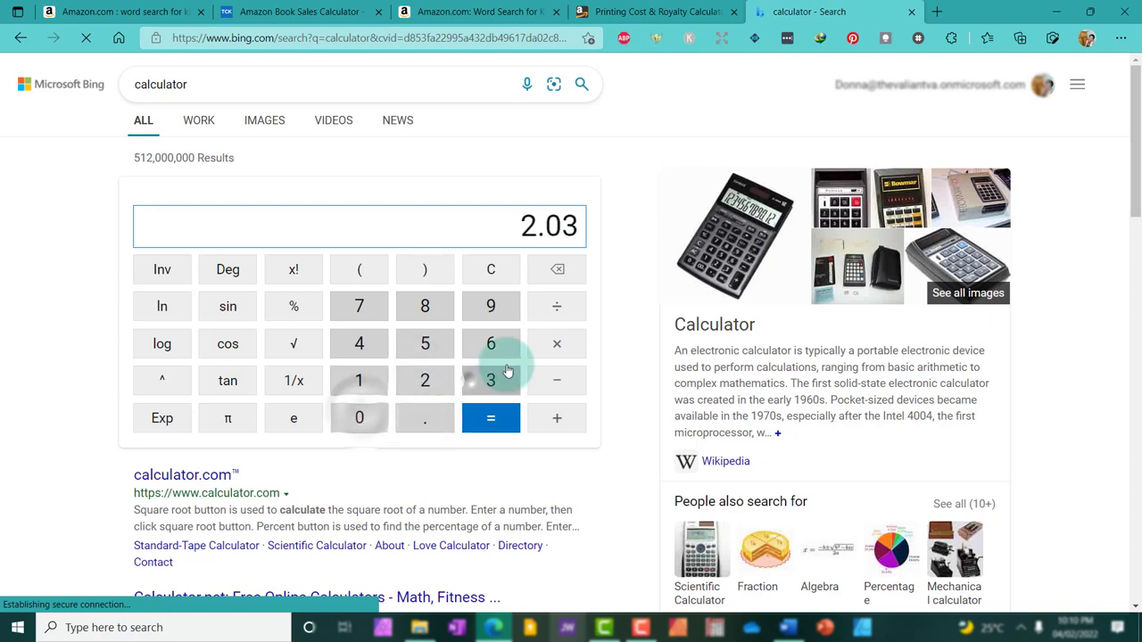
{"action": "left_click", "coordinate": [467, 381]}
{"action": "left_click", "coordinate": [546, 346]}
{"action": "left_click", "coordinate": [353, 341]}
{"action": "left_click", "coordinate": [355, 306]}
{"action": "left_click", "coordinate": [490, 421]}
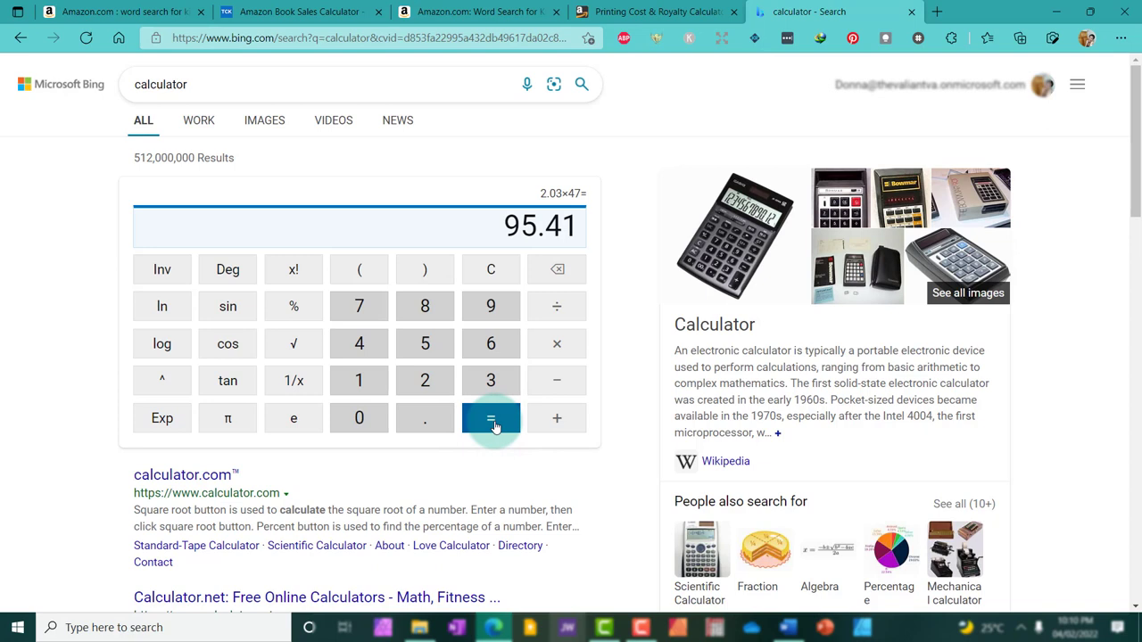
Step: Multiply 95.41 by 31 days for a 2957.71 monthly royalty
{"action": "left_click", "coordinate": [546, 353]}
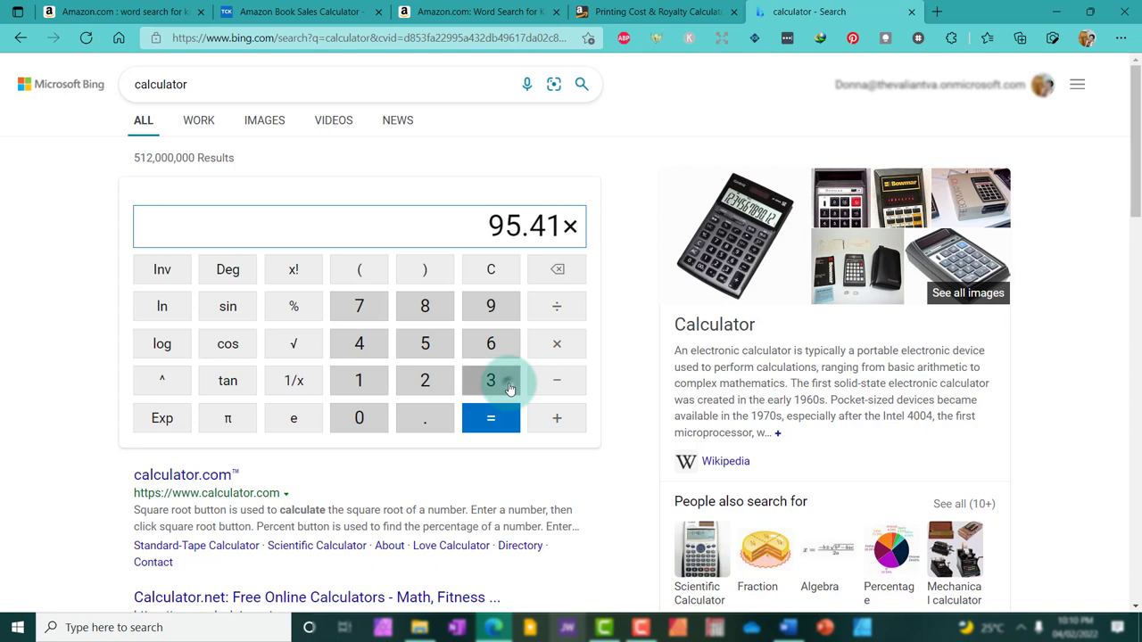
{"action": "left_click", "coordinate": [508, 388]}
{"action": "left_click", "coordinate": [359, 396]}
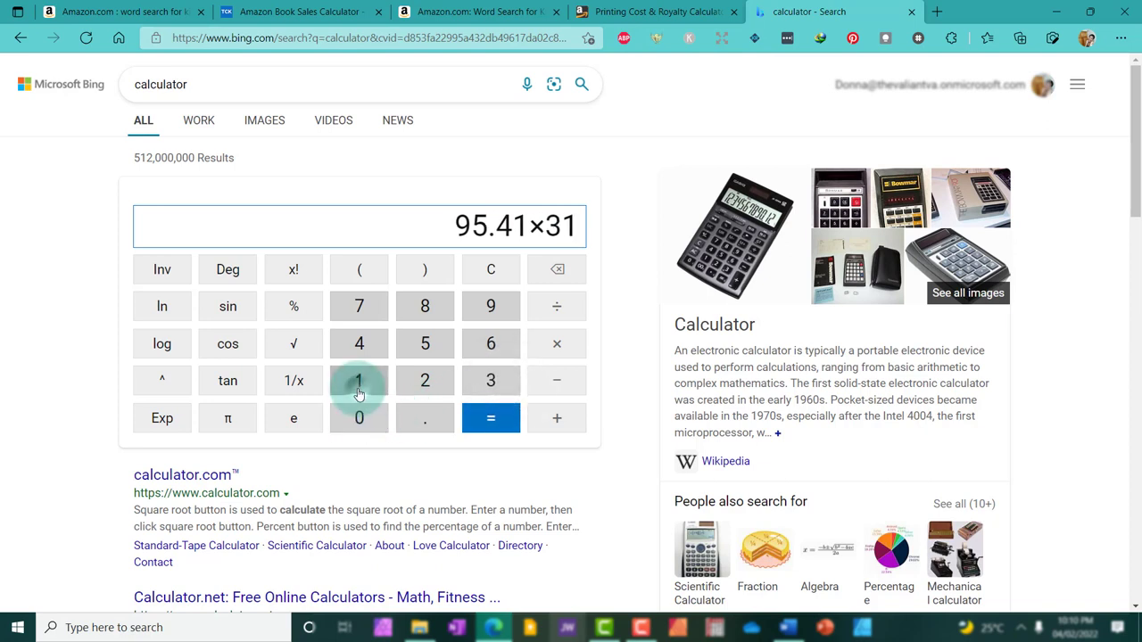
{"action": "left_click", "coordinate": [489, 427]}
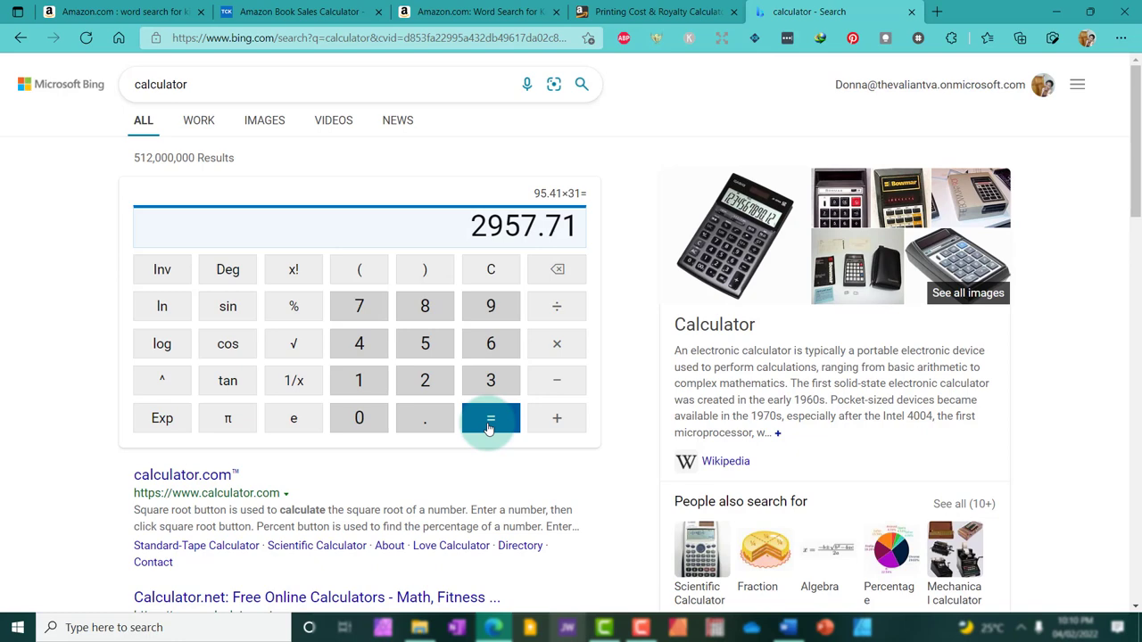
{"action": "left_click", "coordinate": [477, 12]}
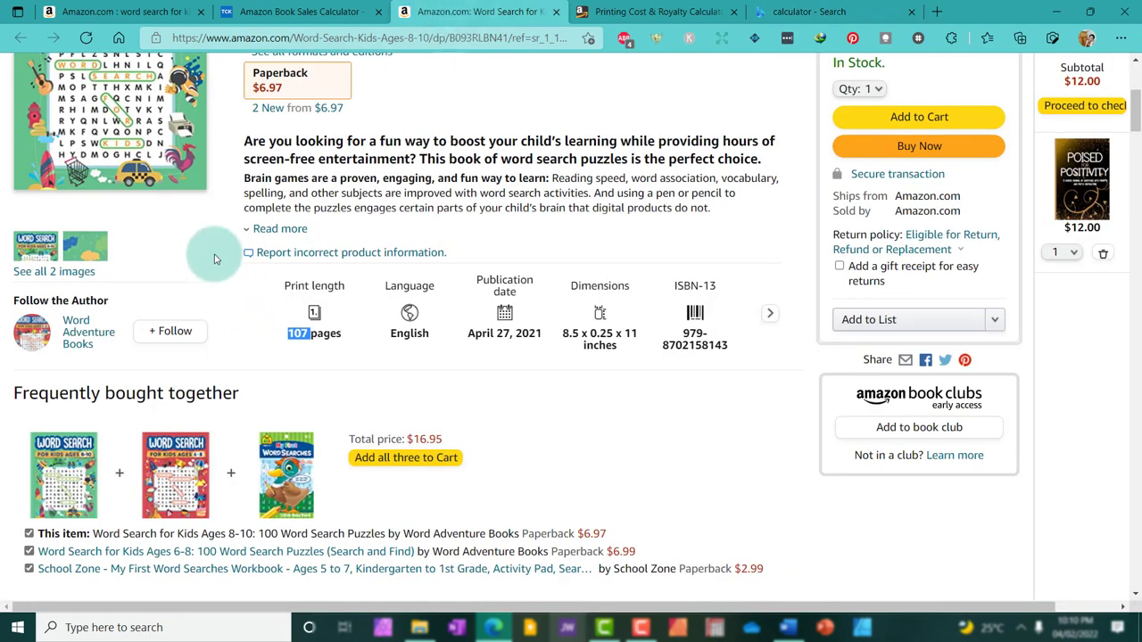
Step: Scroll through Word Adventure Books' titles, ranked #4,290 (Ages 8-10) and #5,747 (Ages 6-8)
{"action": "scroll", "coordinate": [214, 259], "scroll_direction": "up", "scroll_amount": 2}
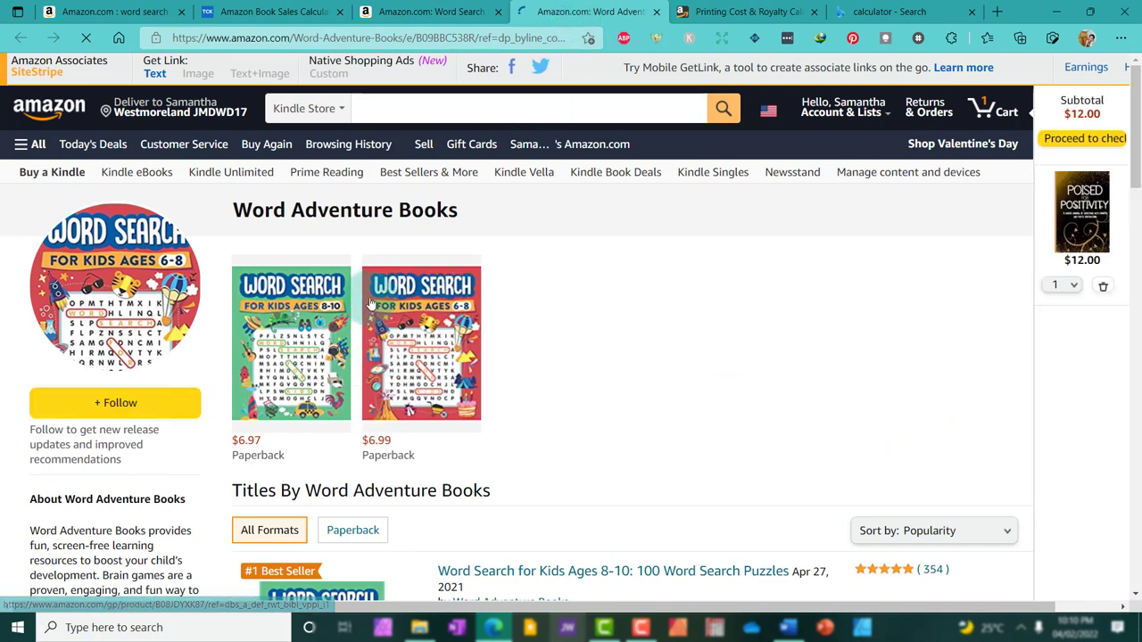
{"action": "scroll", "coordinate": [748, 292], "scroll_direction": "down", "scroll_amount": 3}
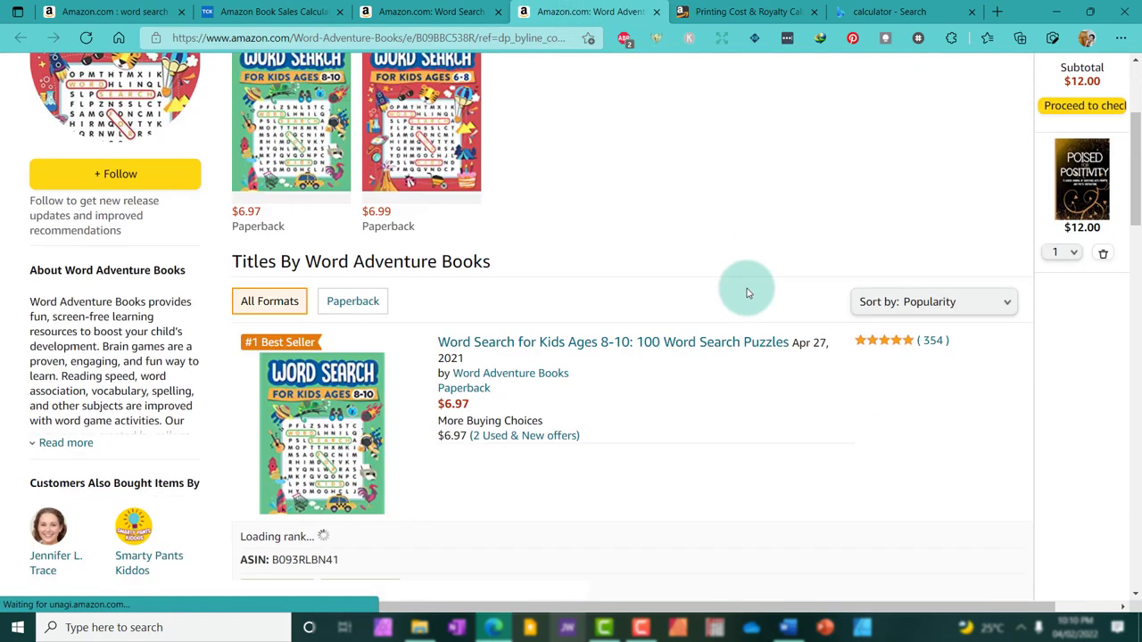
{"action": "scroll", "coordinate": [747, 288], "scroll_direction": "down", "scroll_amount": 3}
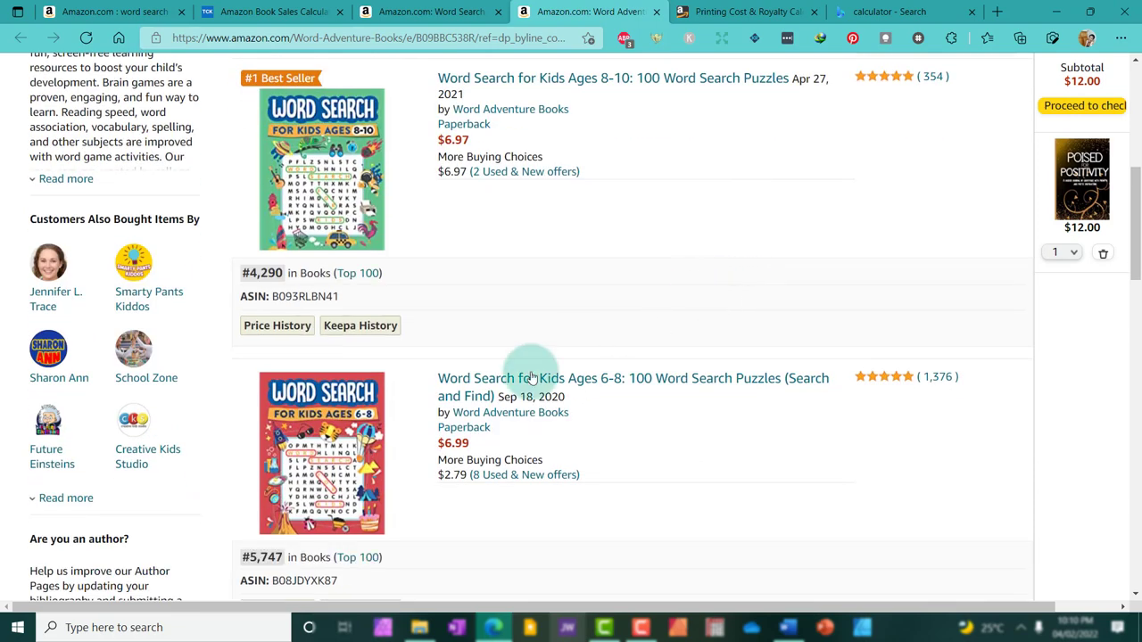
{"action": "scroll", "coordinate": [321, 446], "scroll_direction": "down", "scroll_amount": 1}
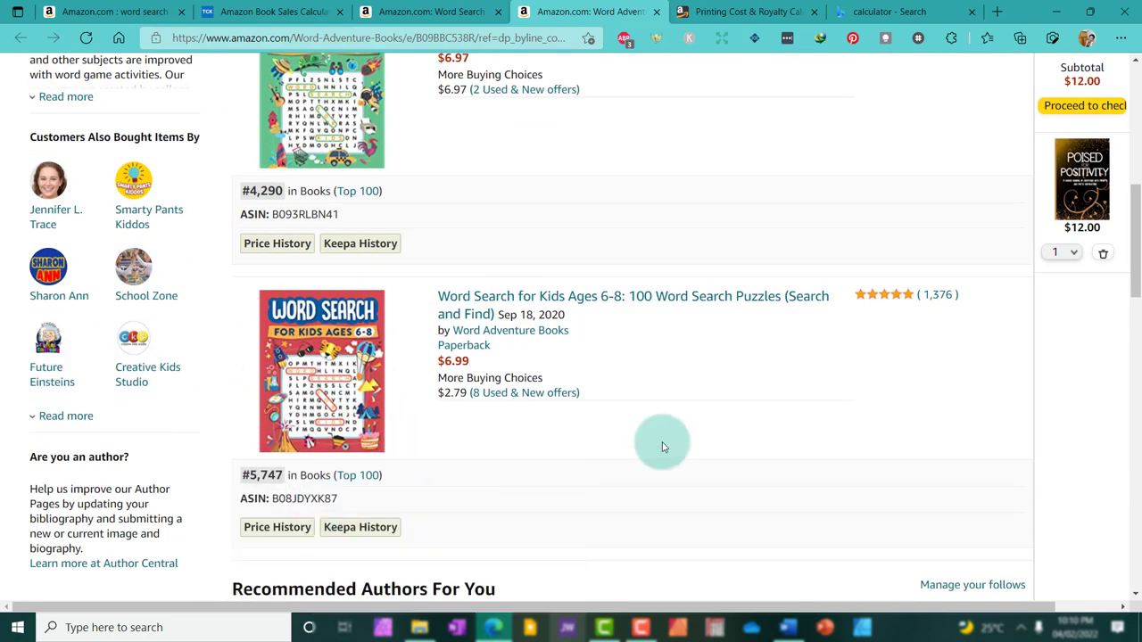
{"action": "scroll", "coordinate": [749, 437], "scroll_direction": "down", "scroll_amount": 2}
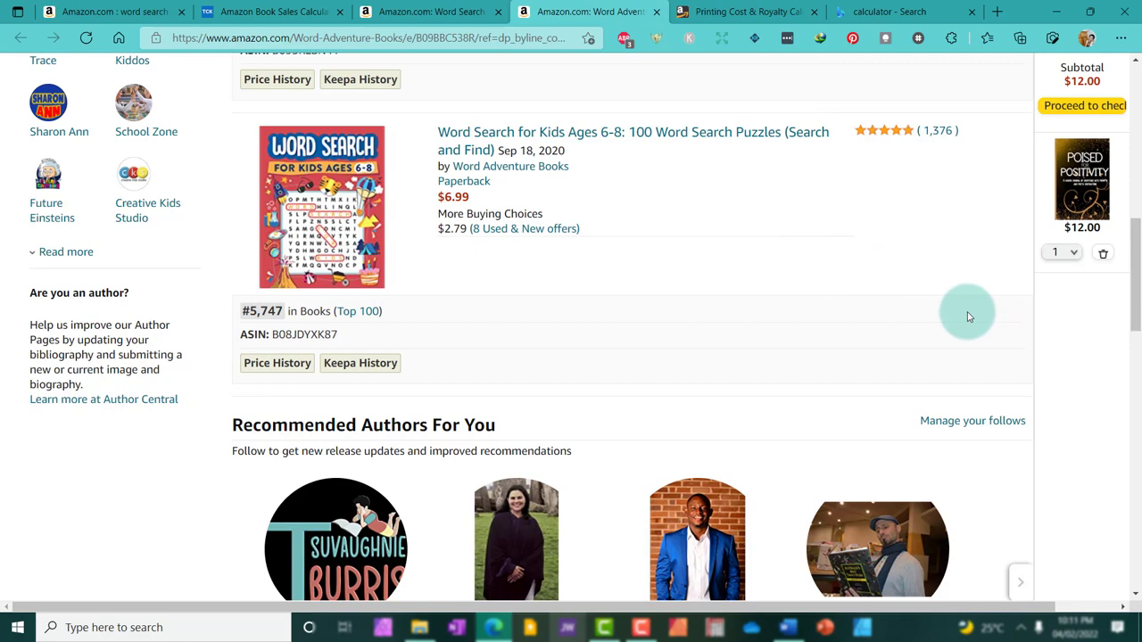
Step: Scroll the 'word search for kids' results to competing ranks like #2,655, #23,916 and #42,213
{"action": "left_click", "coordinate": [139, 8]}
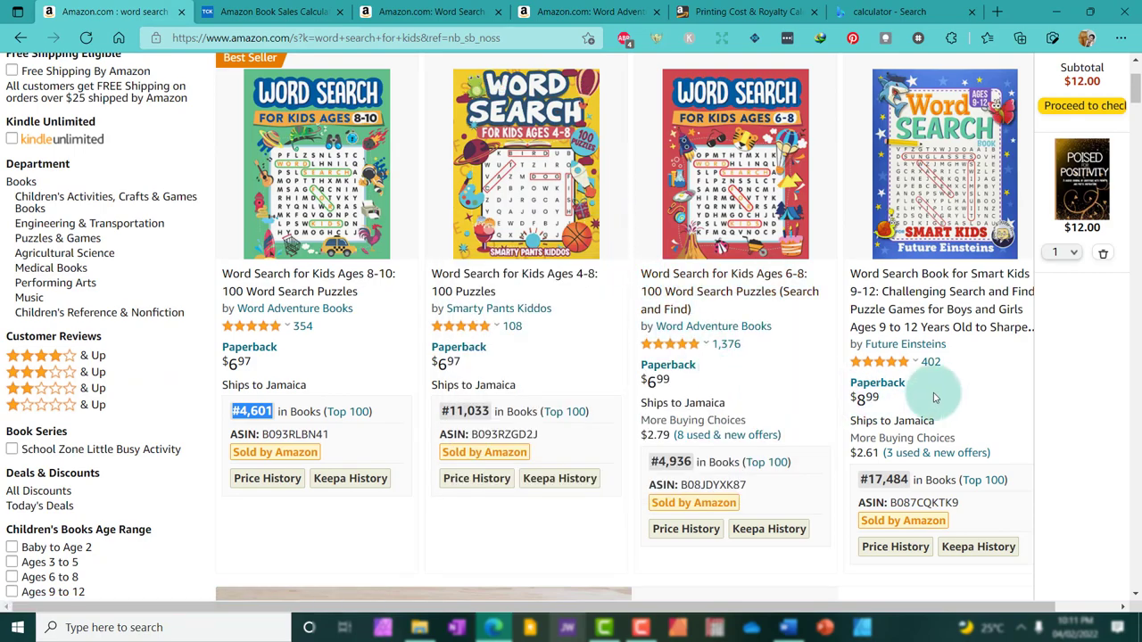
{"action": "scroll", "coordinate": [937, 392], "scroll_direction": "down", "scroll_amount": 2}
{"action": "scroll", "coordinate": [937, 392], "scroll_direction": "down", "scroll_amount": 10}
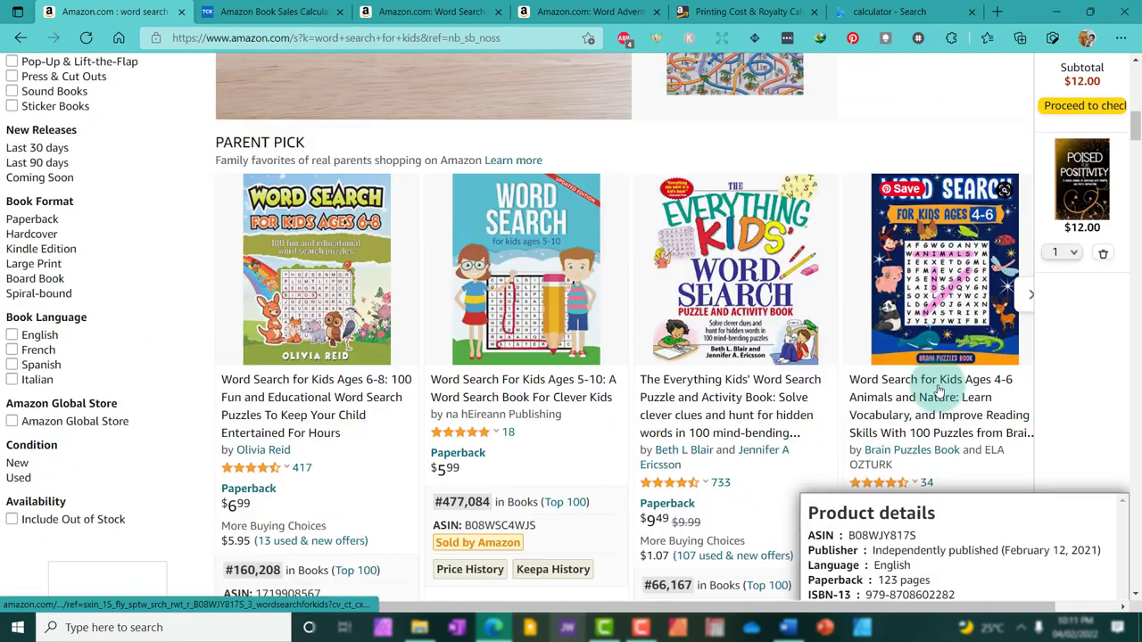
{"action": "scroll", "coordinate": [537, 432], "scroll_direction": "down", "scroll_amount": 6}
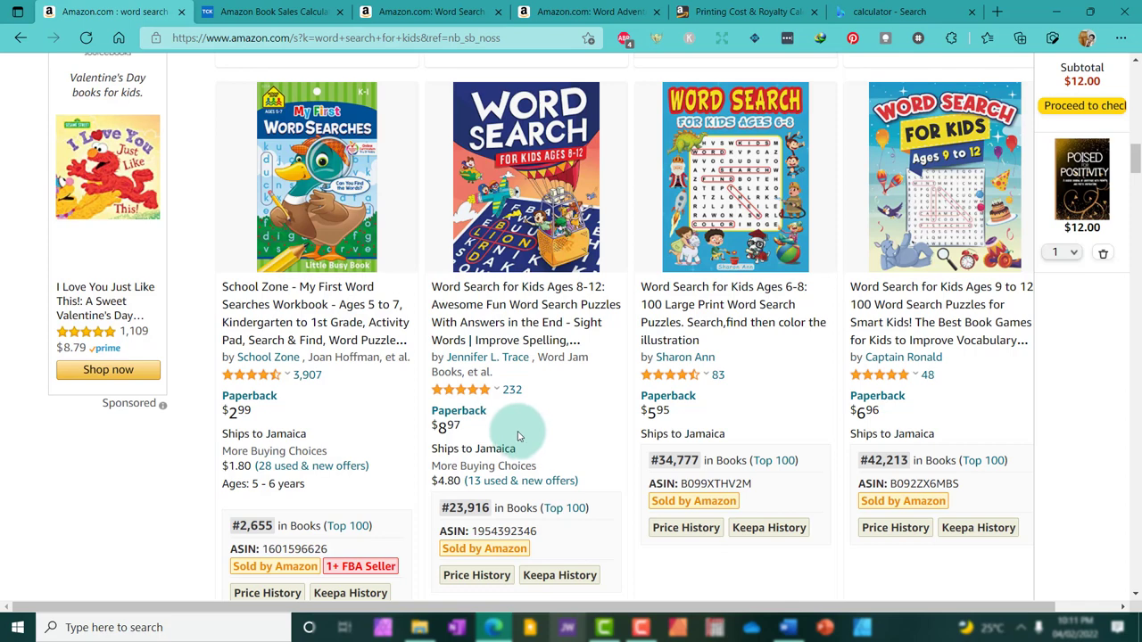
{"action": "scroll", "coordinate": [522, 437], "scroll_direction": "down", "scroll_amount": 1}
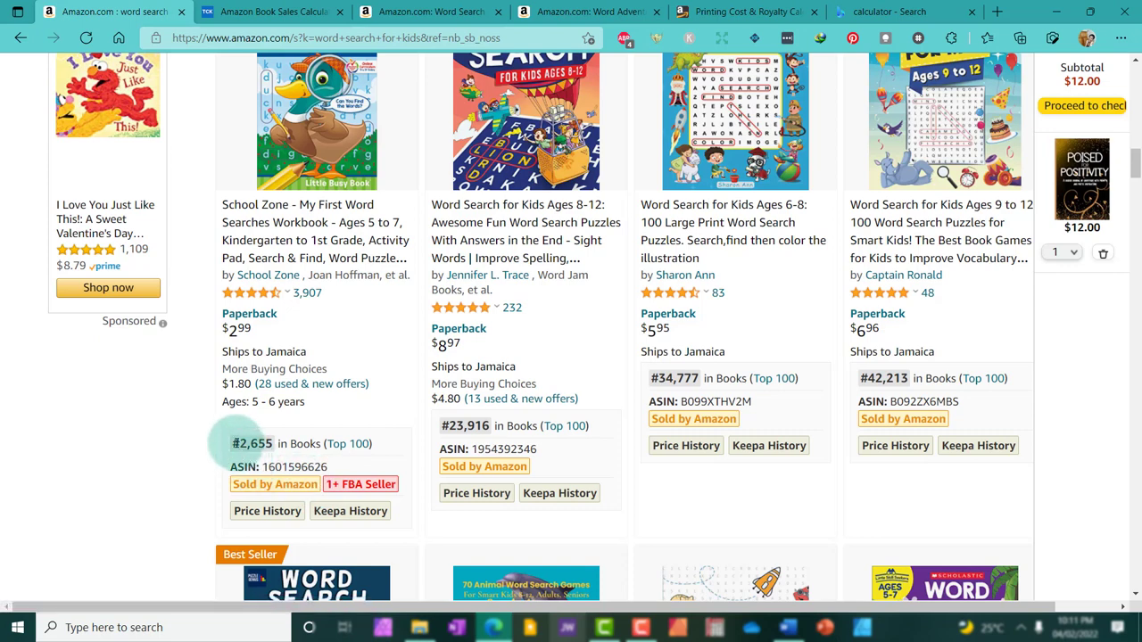
{"action": "scroll", "coordinate": [981, 339], "scroll_direction": "down", "scroll_amount": 3}
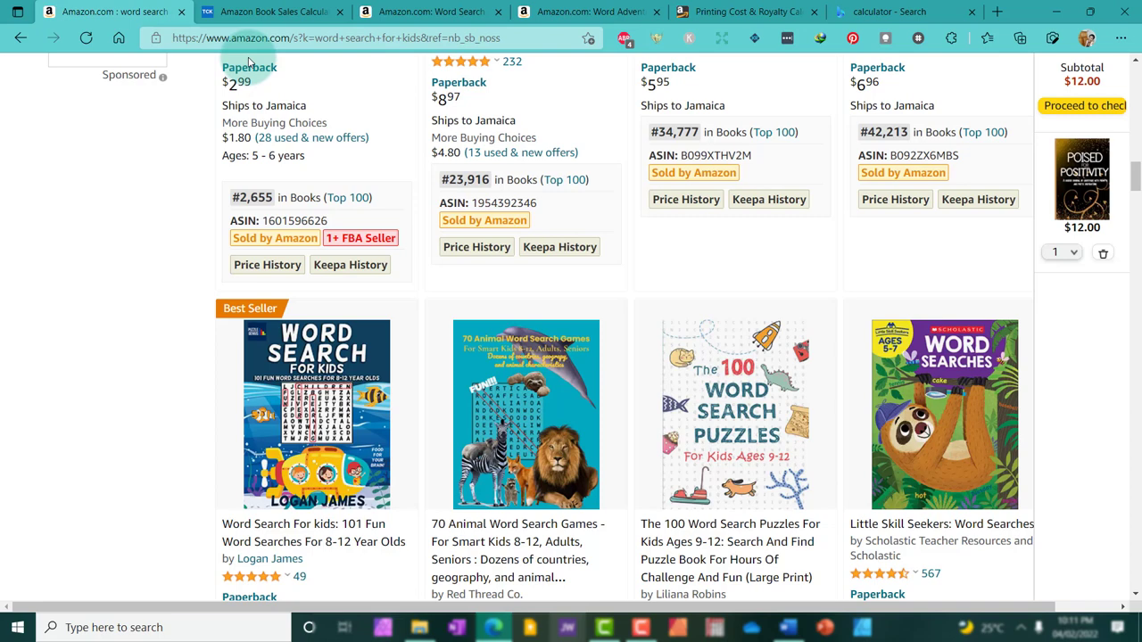
Step: Return to the Word Search for Kids Ages 8-10 product page and launch PowerPoint
{"action": "left_click", "coordinate": [410, 10]}
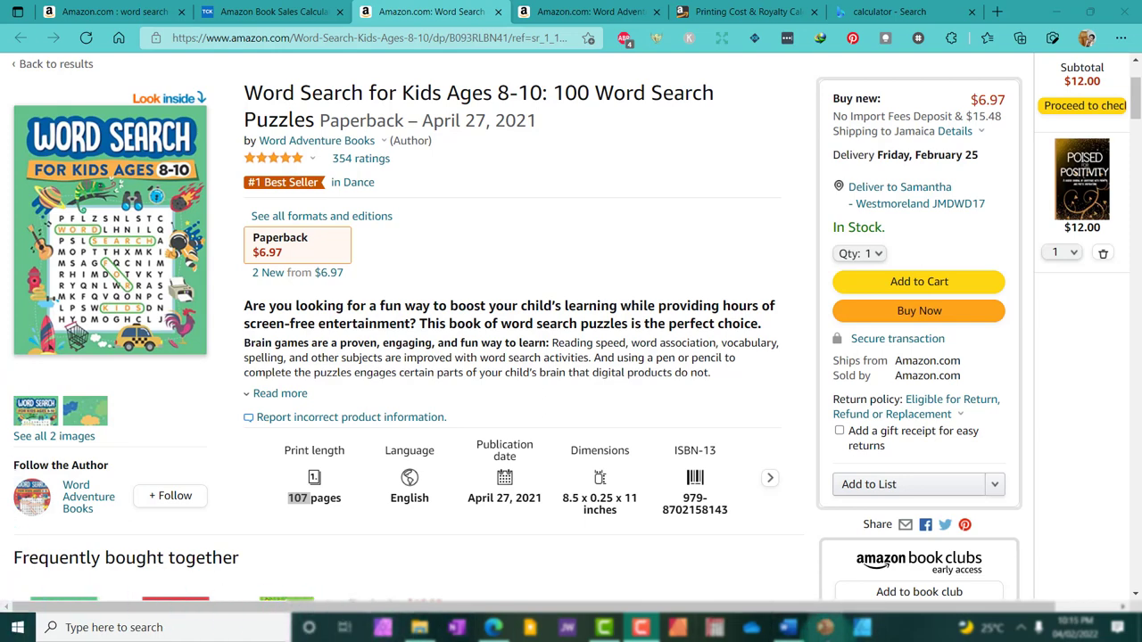
{"action": "left_click", "coordinate": [825, 627]}
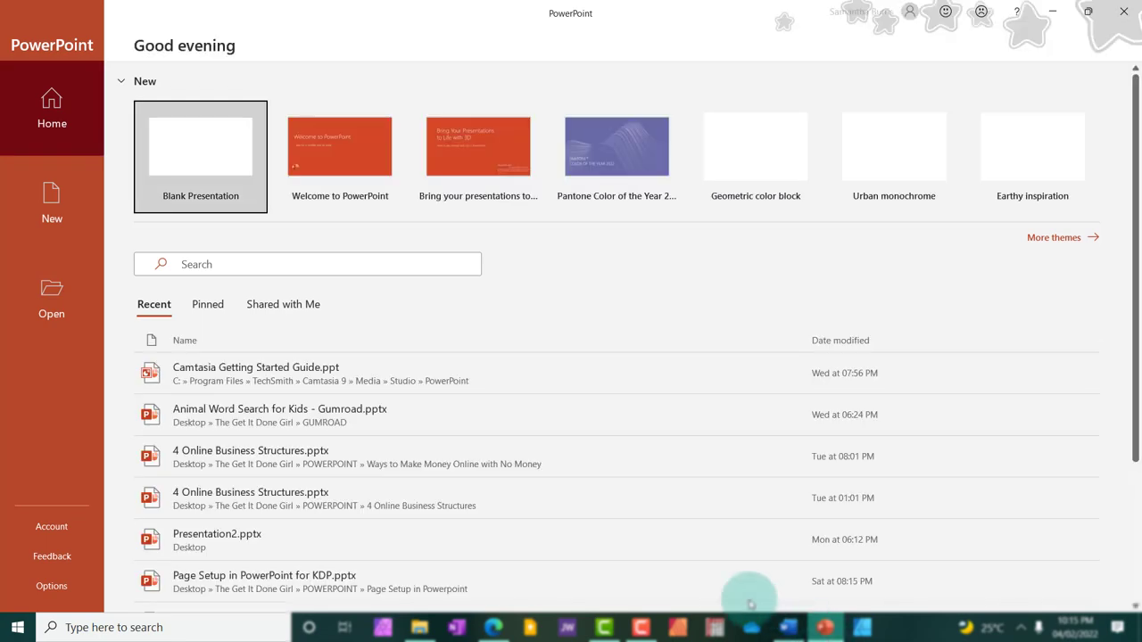
Step: Start a blank presentation and close the Camtasia welcome message and Getting Started presentation
{"action": "left_click", "coordinate": [230, 190]}
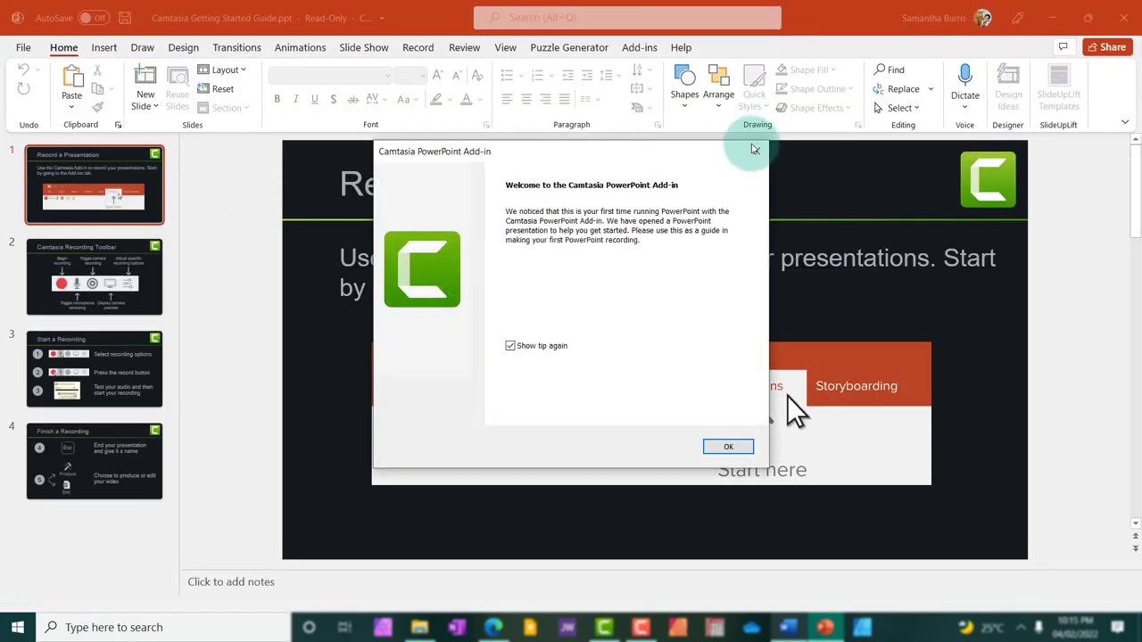
{"action": "left_click", "coordinate": [754, 149]}
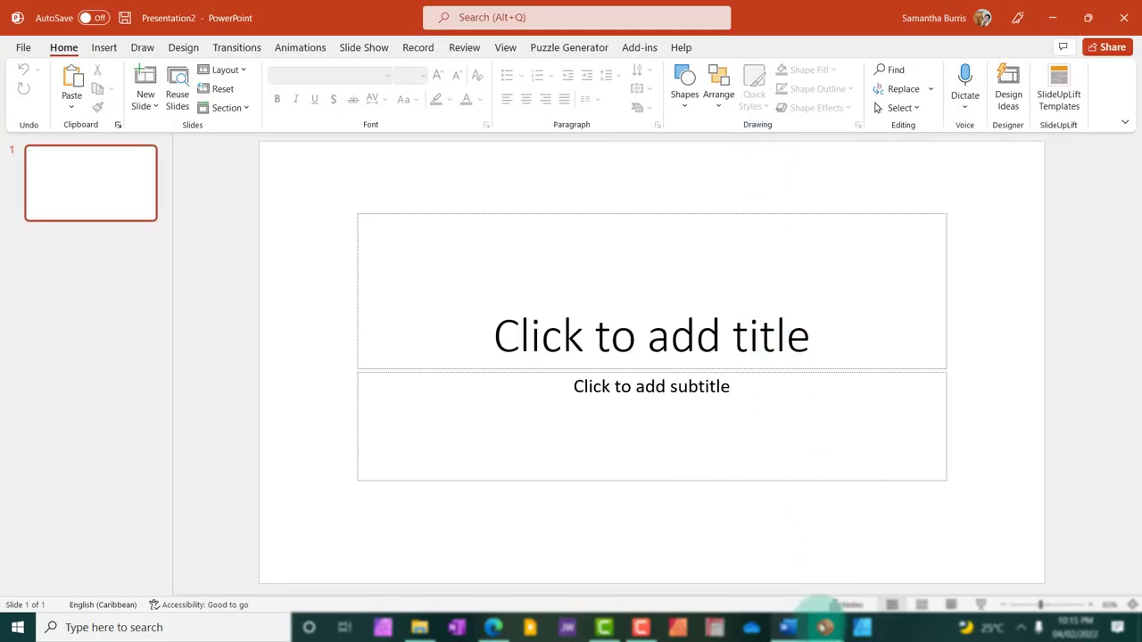
{"action": "mouse_move", "coordinate": [825, 628]}
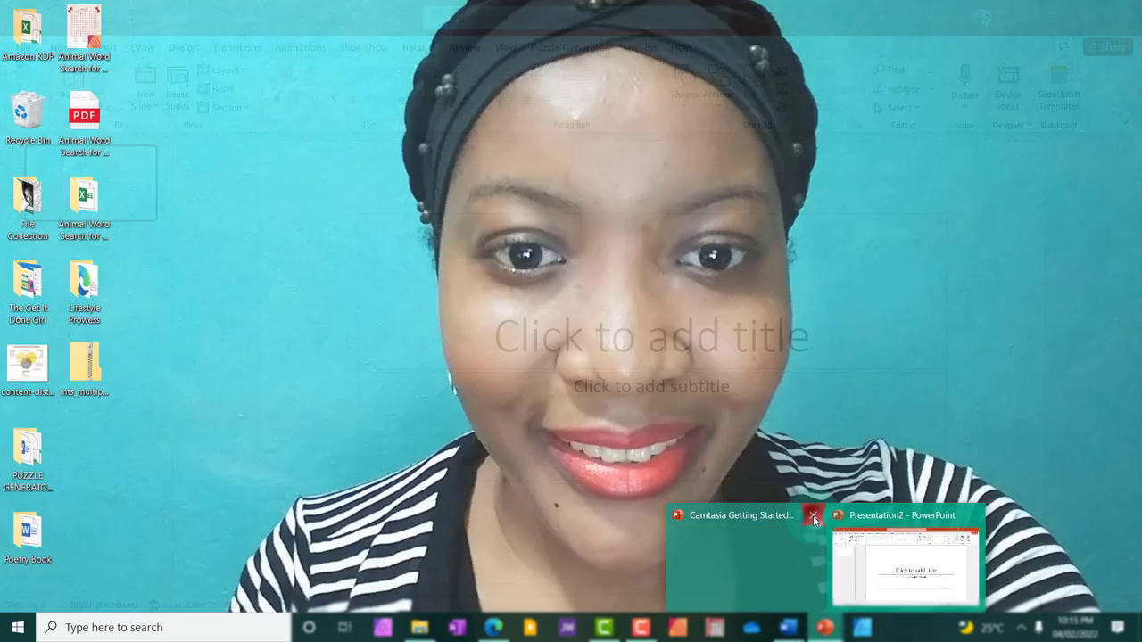
{"action": "left_click", "coordinate": [812, 516]}
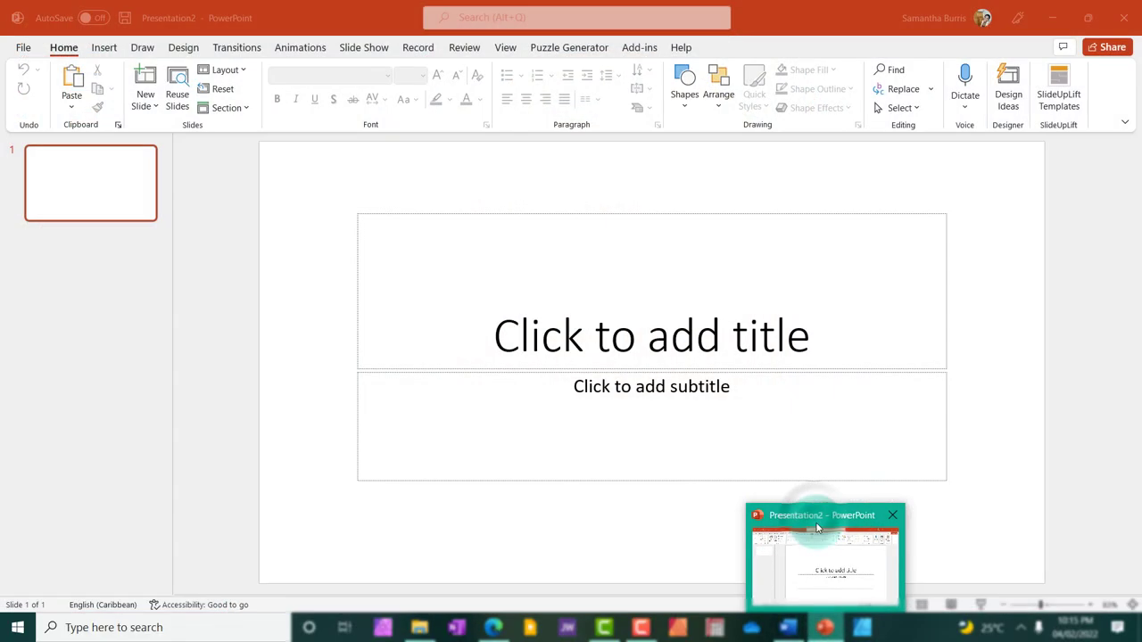
Step: Delete the slide's title and subtitle placeholders and show the Puzzle Generator tools
{"action": "key", "text": "ctrl+a"}
{"action": "key", "text": "Delete"}
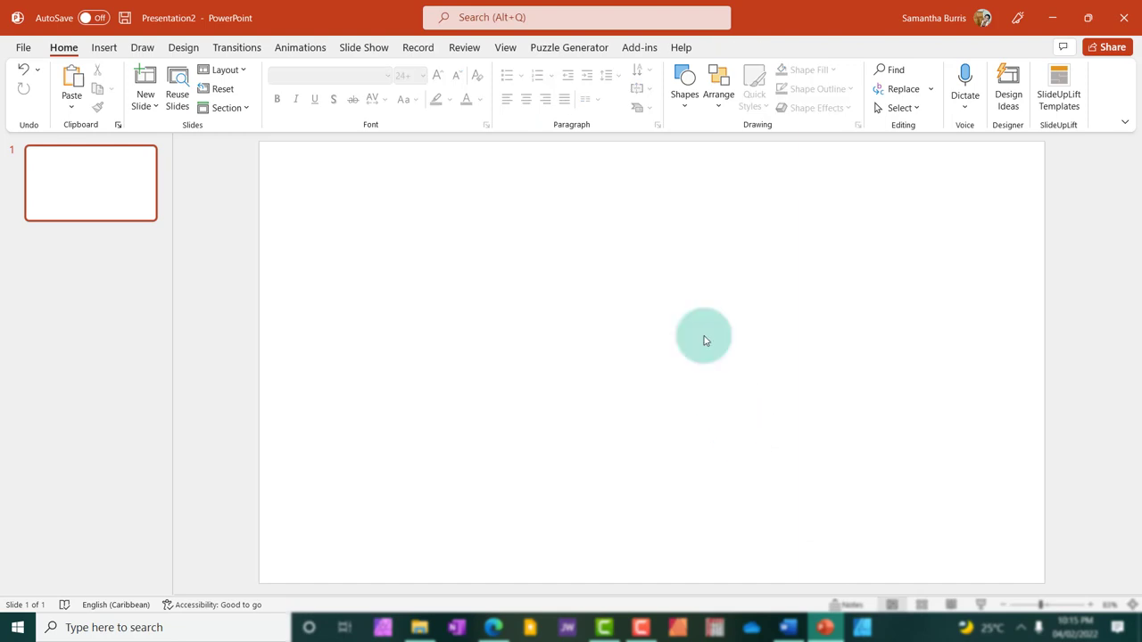
{"action": "left_click", "coordinate": [568, 52]}
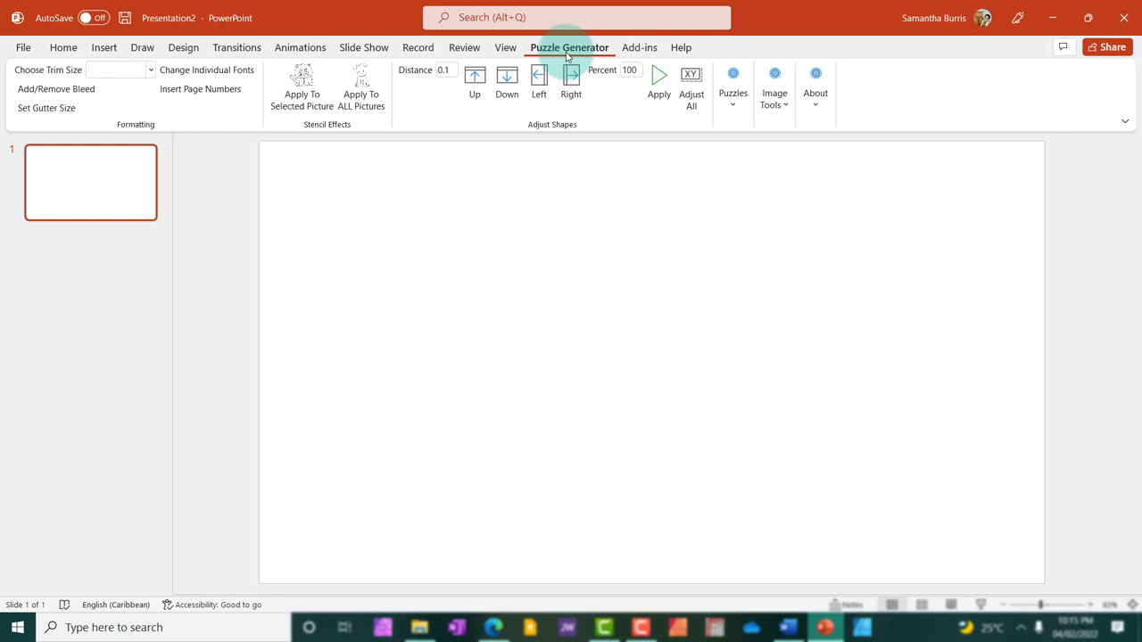
Step: Open the PUZZLE GENERATOR PC-MAC 6.1 folder on the Desktop, then return to the blank presentation
{"action": "left_click", "coordinate": [418, 627]}
{"action": "left_click", "coordinate": [163, 116]}
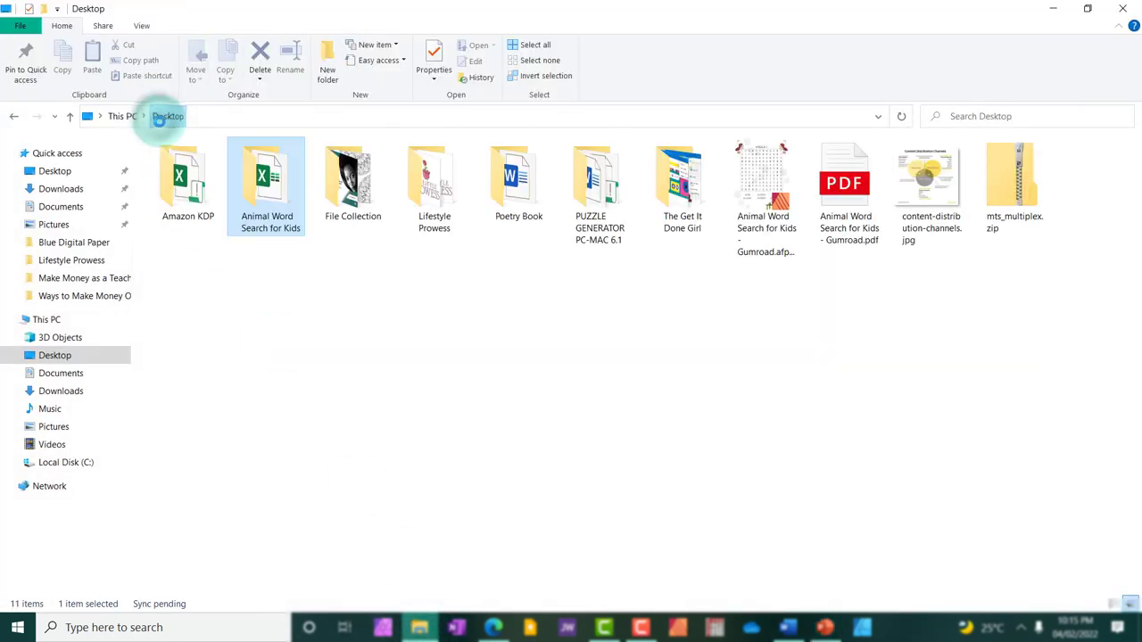
{"action": "double_click", "coordinate": [610, 207]}
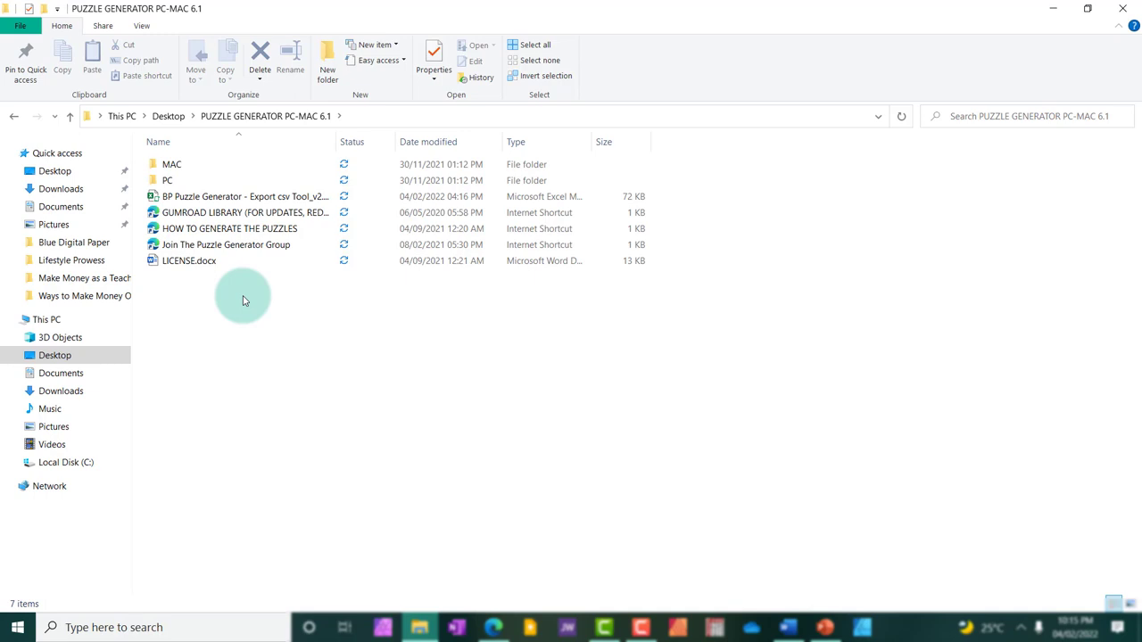
{"action": "left_click", "coordinate": [825, 627]}
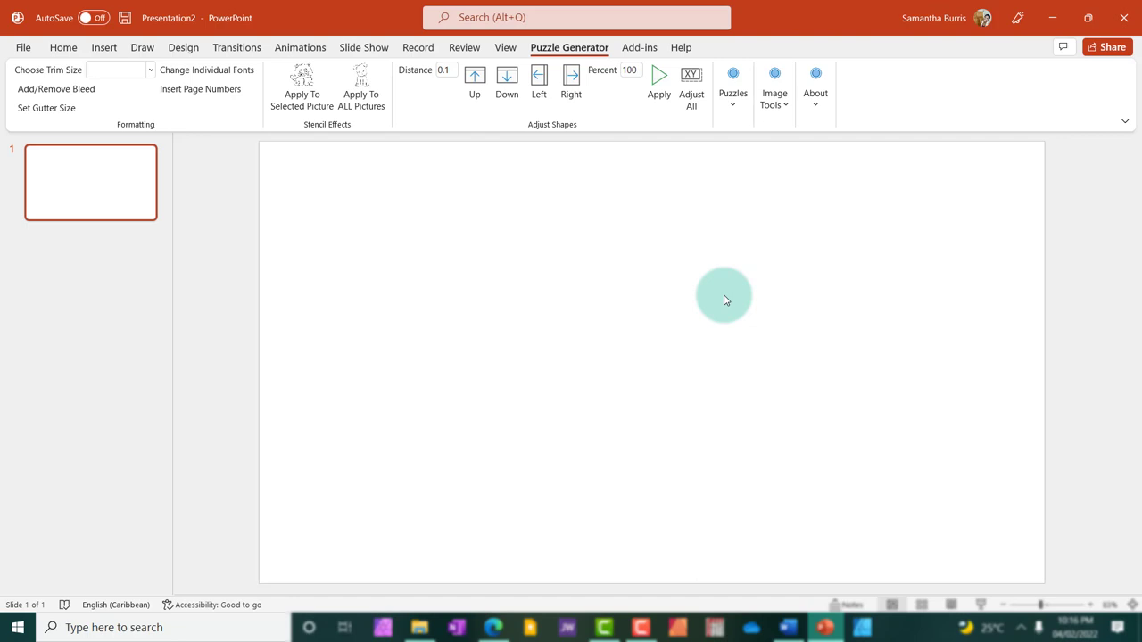
Step: Open the Puzzles dropdown to view the puzzle types, from Tic Tac Toe to Warships
{"action": "left_click", "coordinate": [728, 105]}
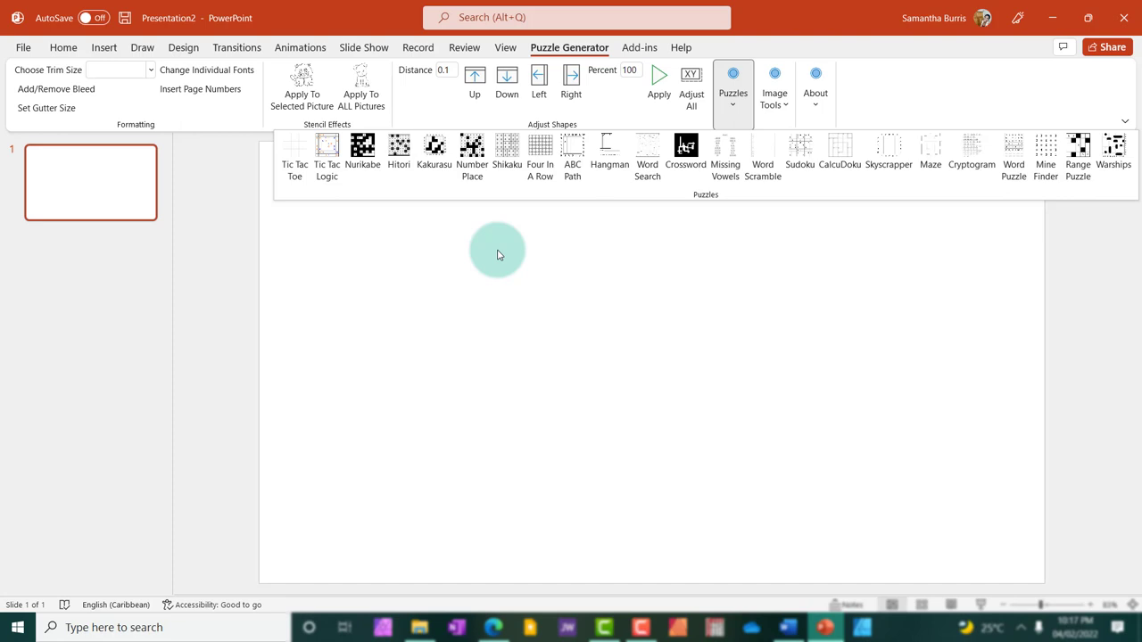
Step: Close the puzzle gallery and review the PUZZLE 1–10 animal word lists in Excel
{"action": "left_click", "coordinate": [497, 255]}
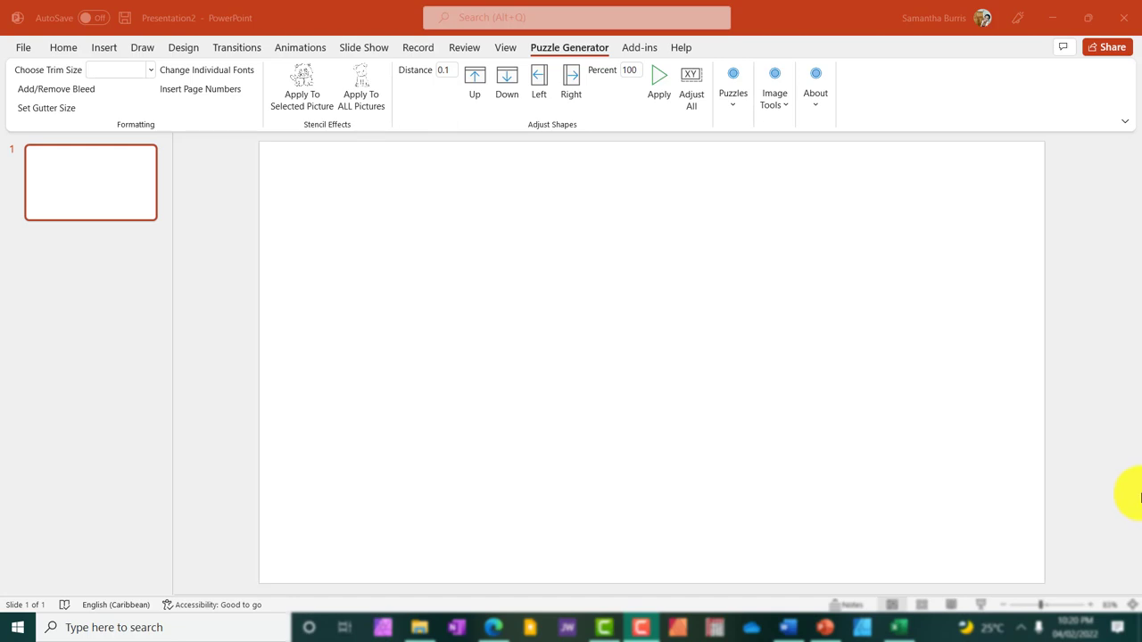
{"action": "left_click", "coordinate": [899, 627]}
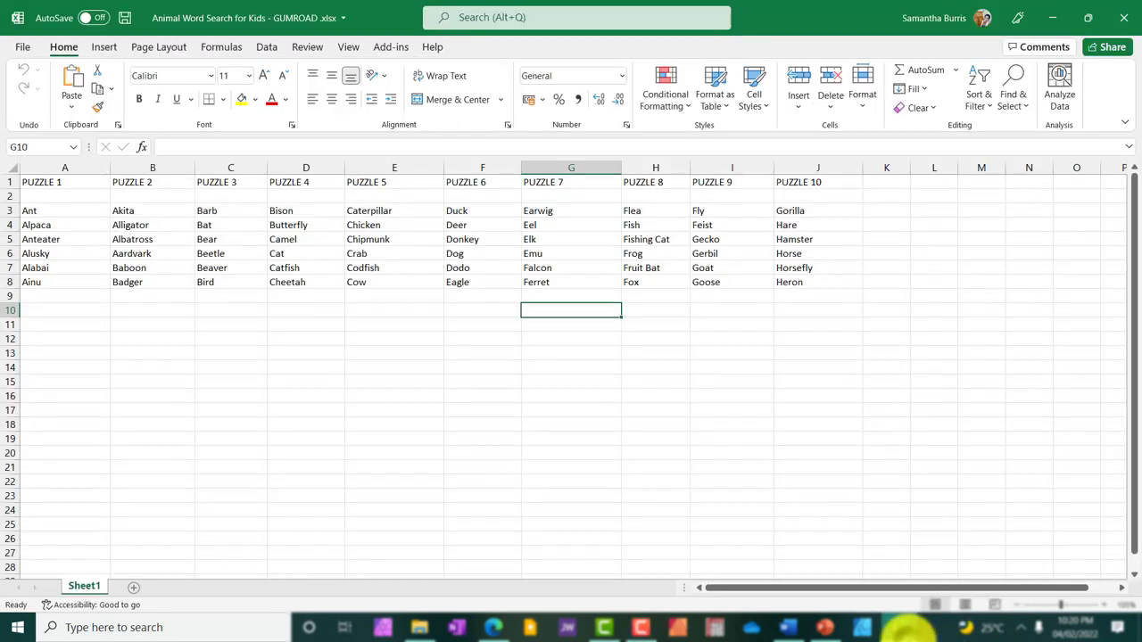
{"action": "left_click", "coordinate": [434, 302]}
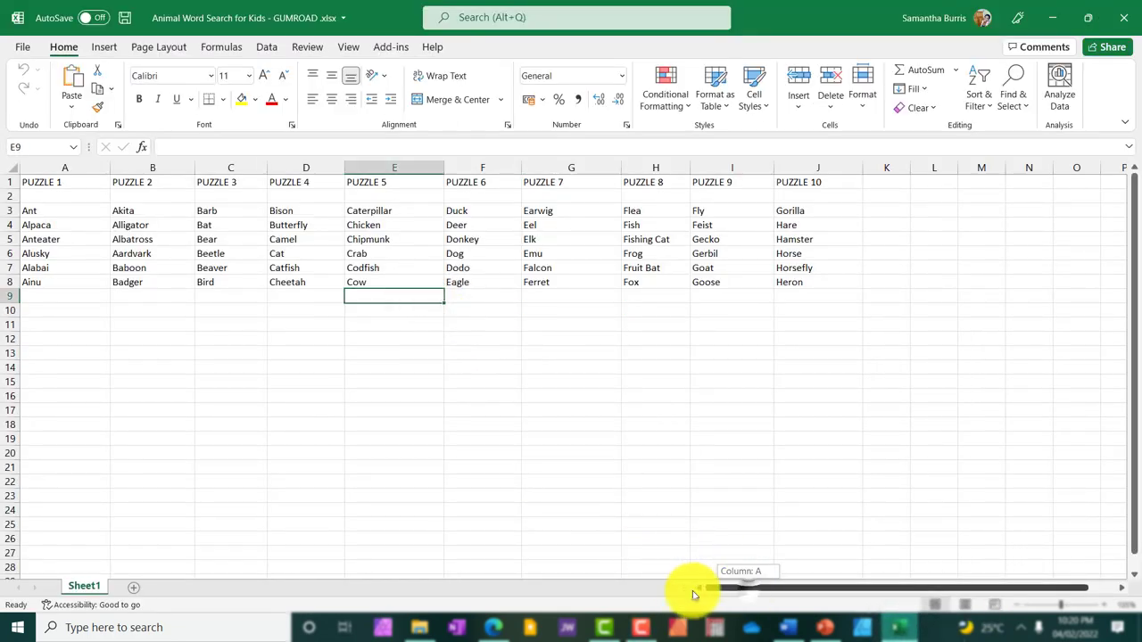
{"action": "left_click", "coordinate": [296, 281]}
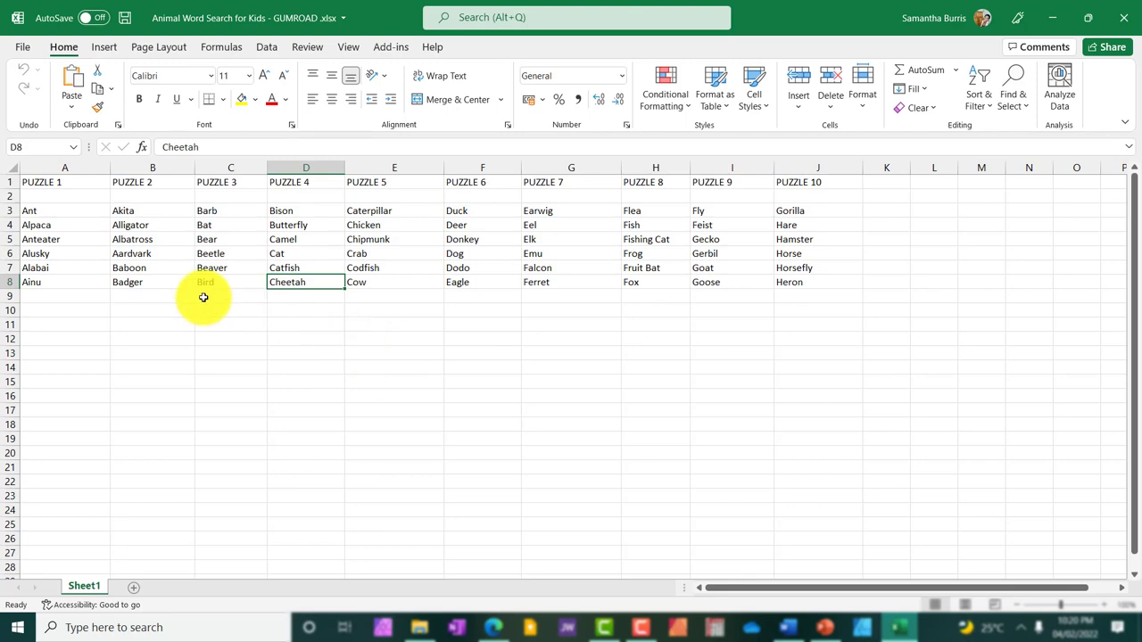
{"action": "left_click_drag", "start_coordinate": [44, 211], "coordinate": [806, 279]}
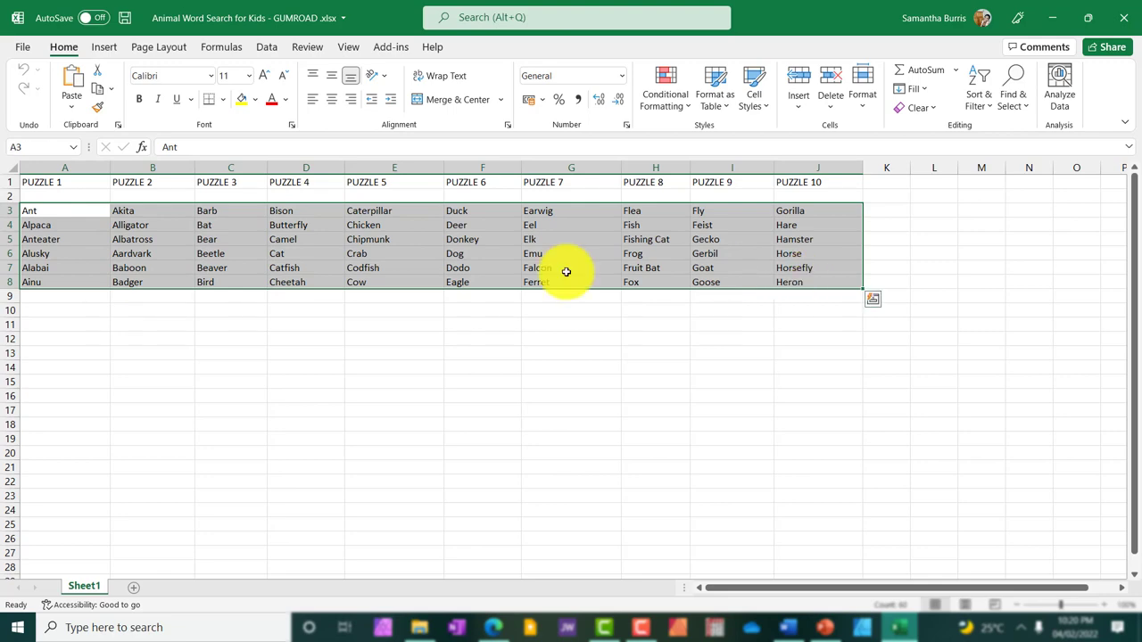
{"action": "left_click", "coordinate": [66, 182]}
{"action": "left_click_drag", "start_coordinate": [395, 229], "coordinate": [811, 282]}
{"action": "left_click", "coordinate": [274, 359]}
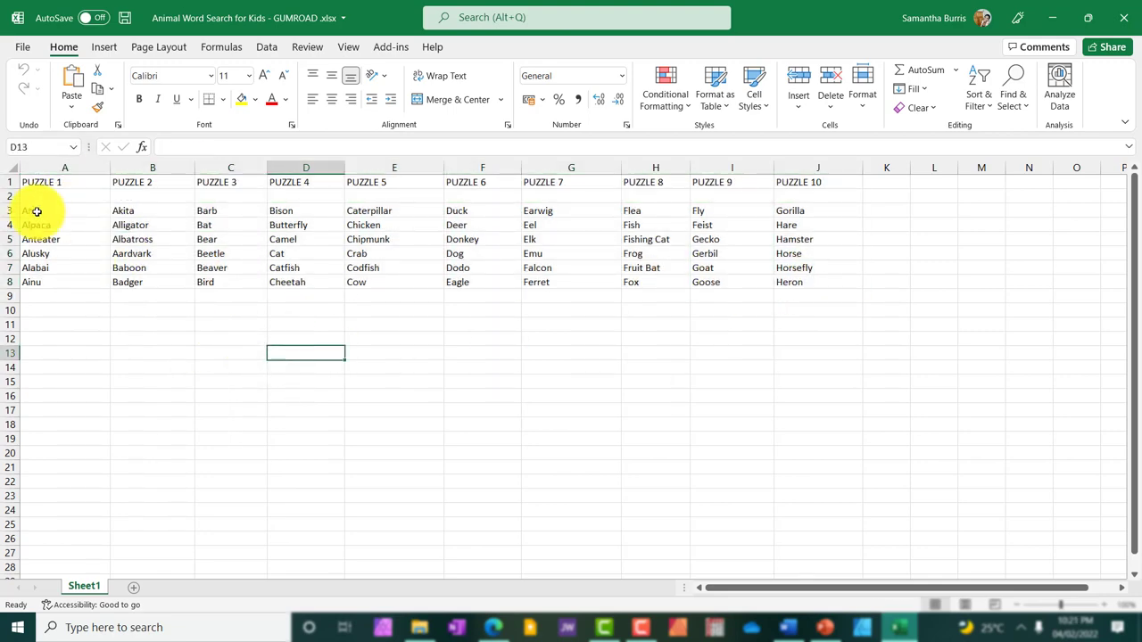
Step: Select Puzzle 1's six animal words and save the Animal Word Search workbook
{"action": "left_click_drag", "start_coordinate": [38, 211], "coordinate": [48, 280]}
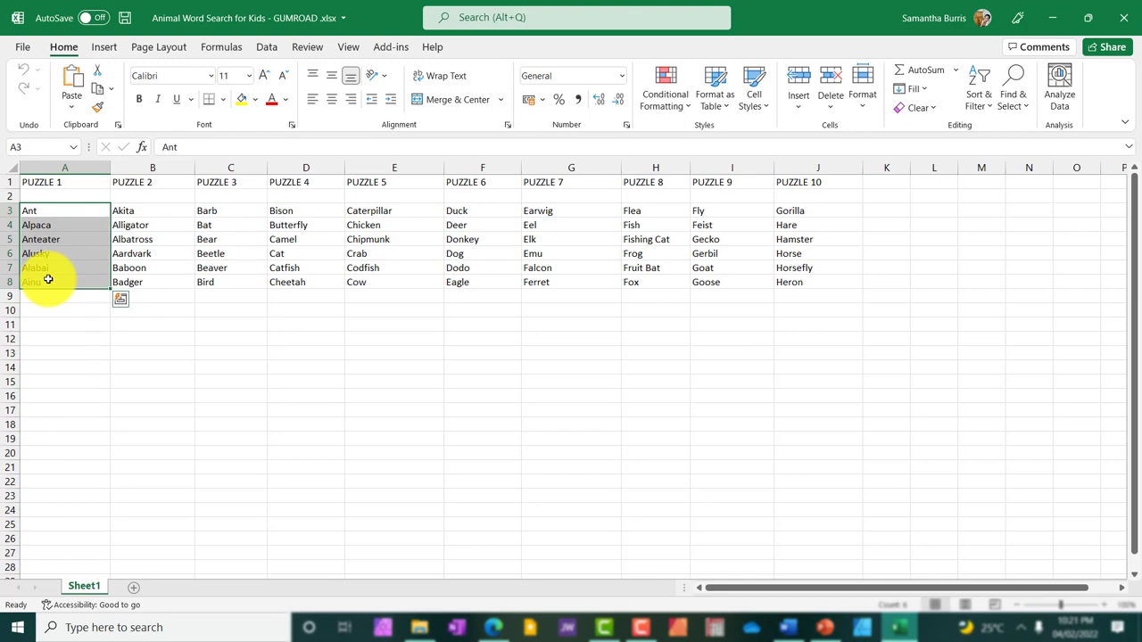
{"action": "left_click", "coordinate": [125, 17]}
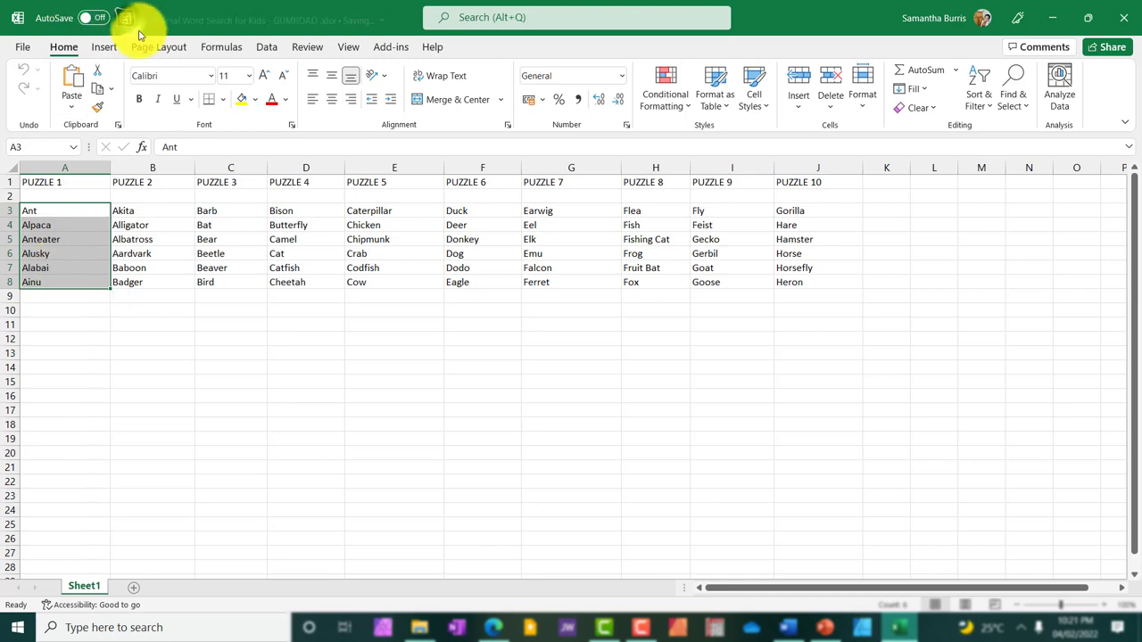
{"action": "left_click", "coordinate": [760, 306]}
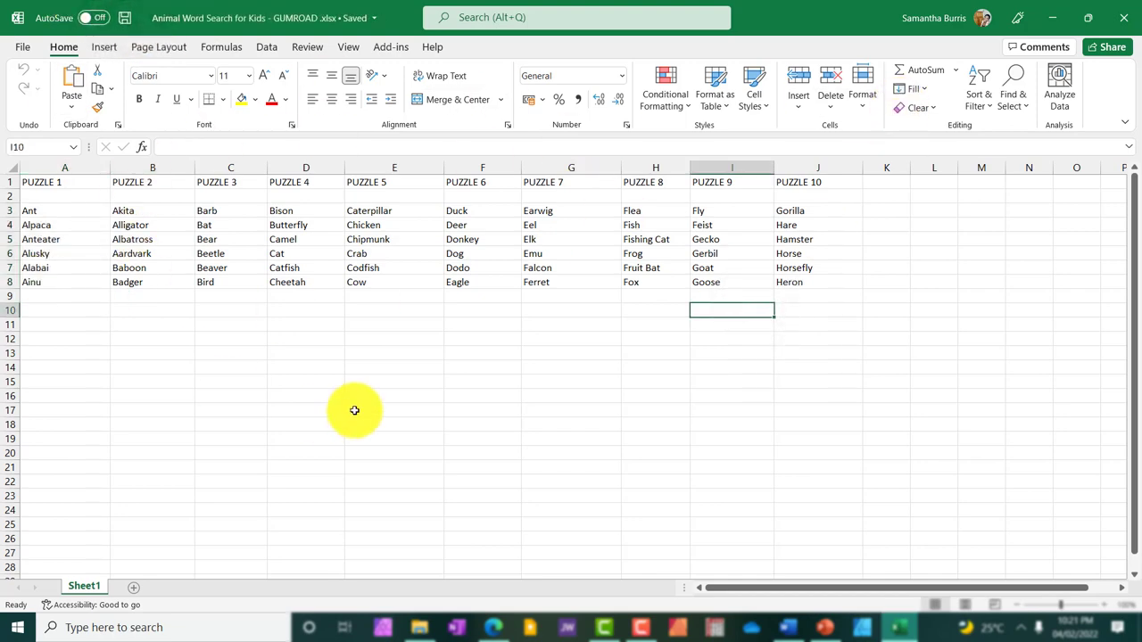
Step: Open 'BP Puzzle Generator - Export csv Tool_v2.5.xlsm' from the Desktop's PUZZLE GENERATOR PC-MAC 6.1 folder
{"action": "left_click", "coordinate": [419, 627]}
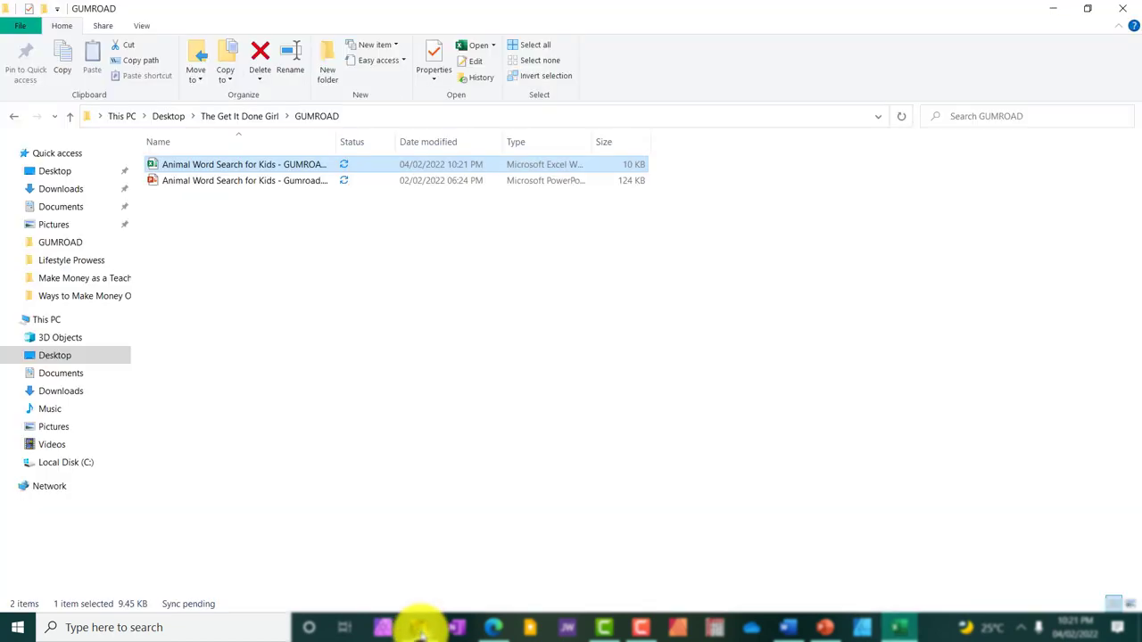
{"action": "left_click", "coordinate": [171, 118]}
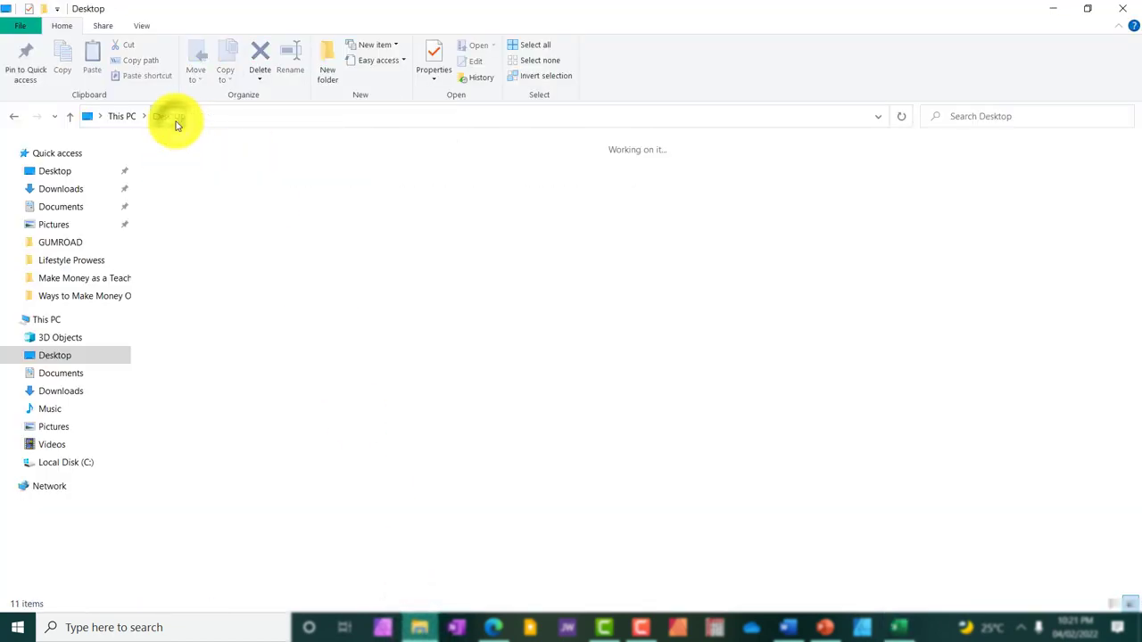
{"action": "left_click", "coordinate": [591, 187]}
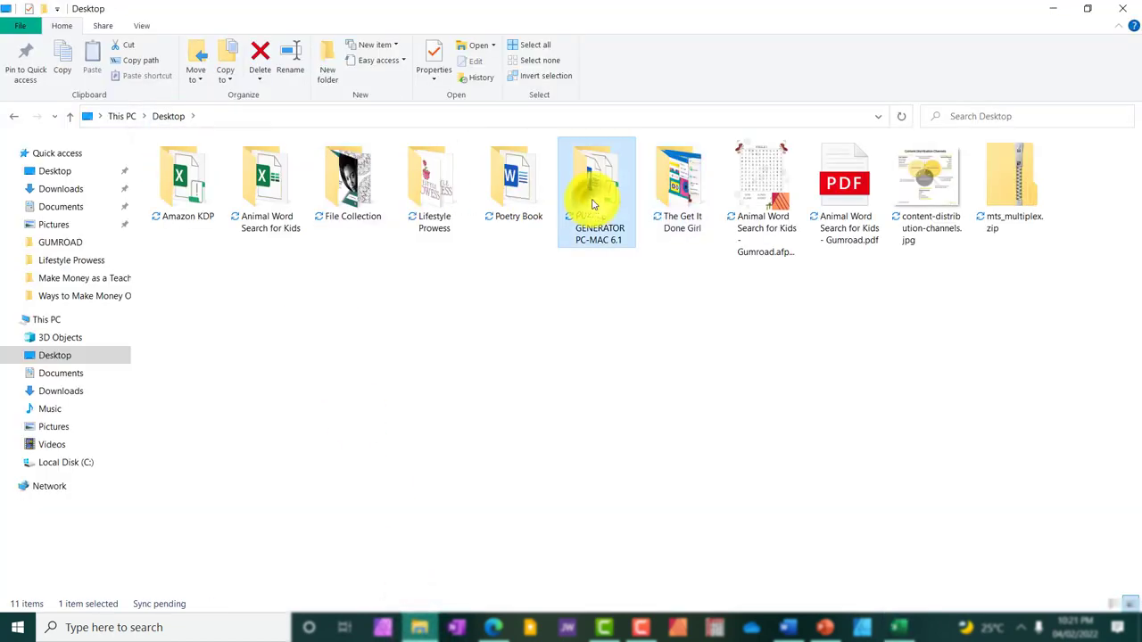
{"action": "double_click", "coordinate": [592, 203]}
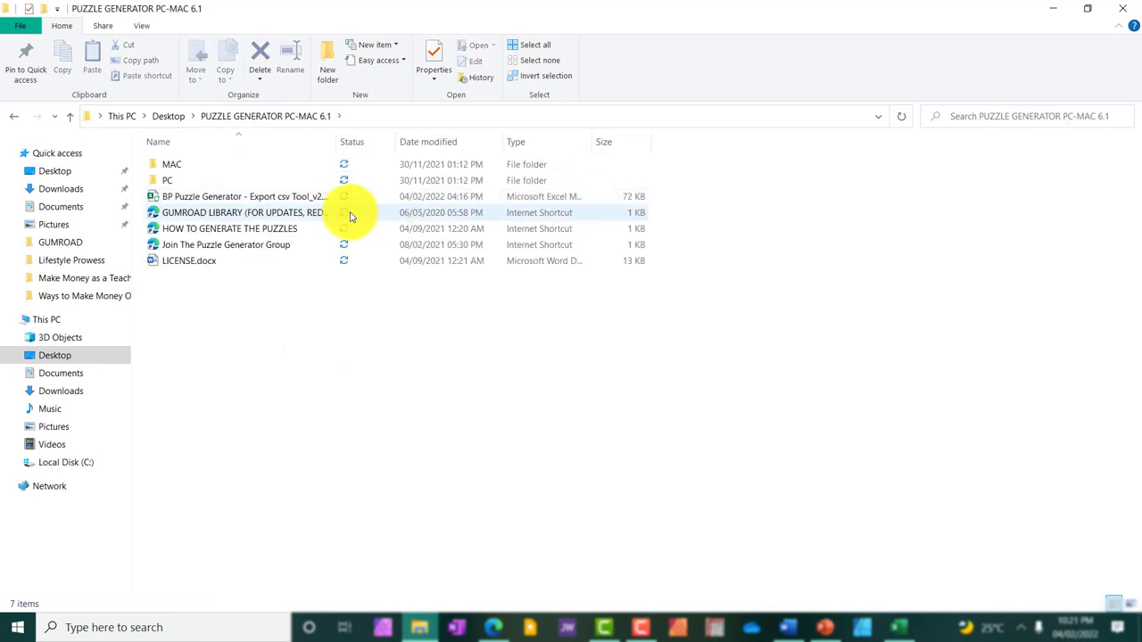
{"action": "left_click", "coordinate": [286, 202]}
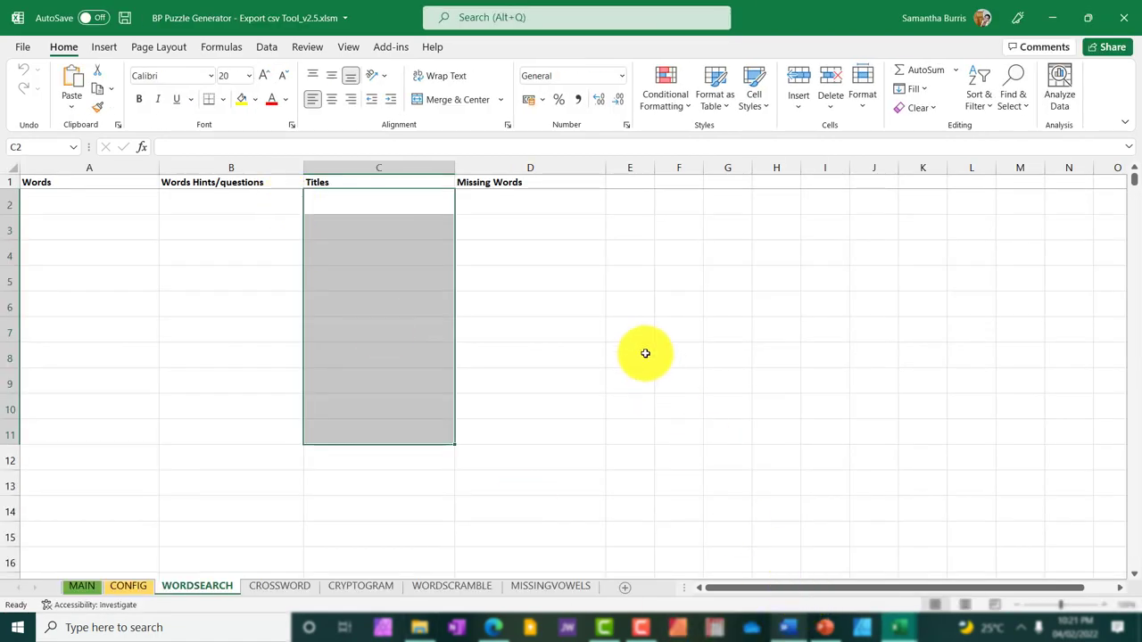
{"action": "left_click", "coordinate": [644, 351]}
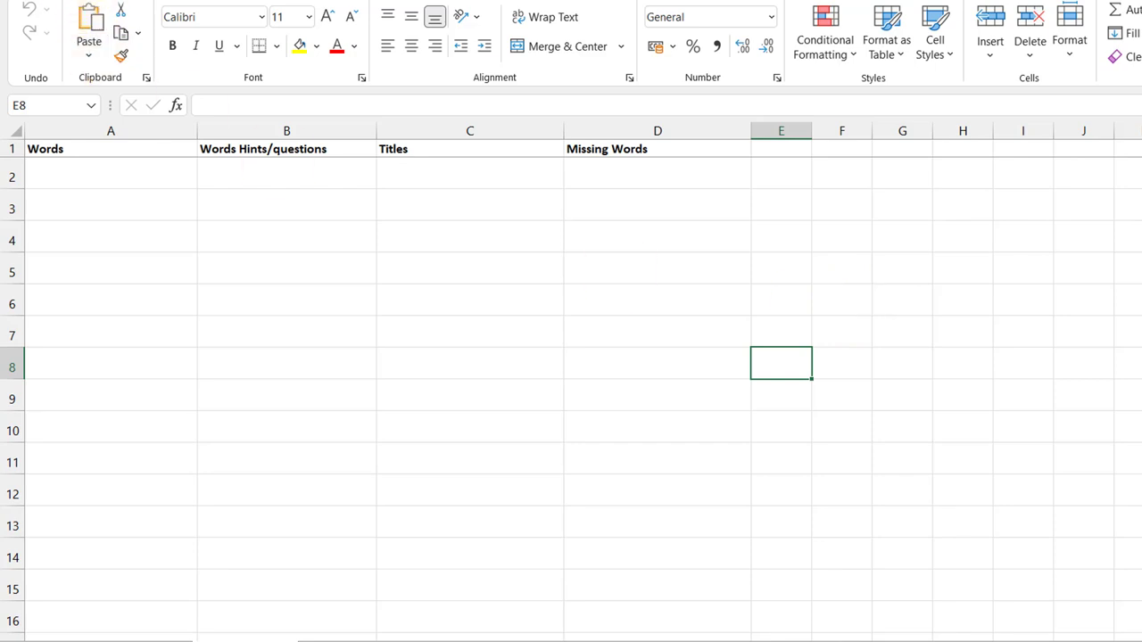
{"action": "left_click_drag", "start_coordinate": [153, 173], "coordinate": [153, 580]}
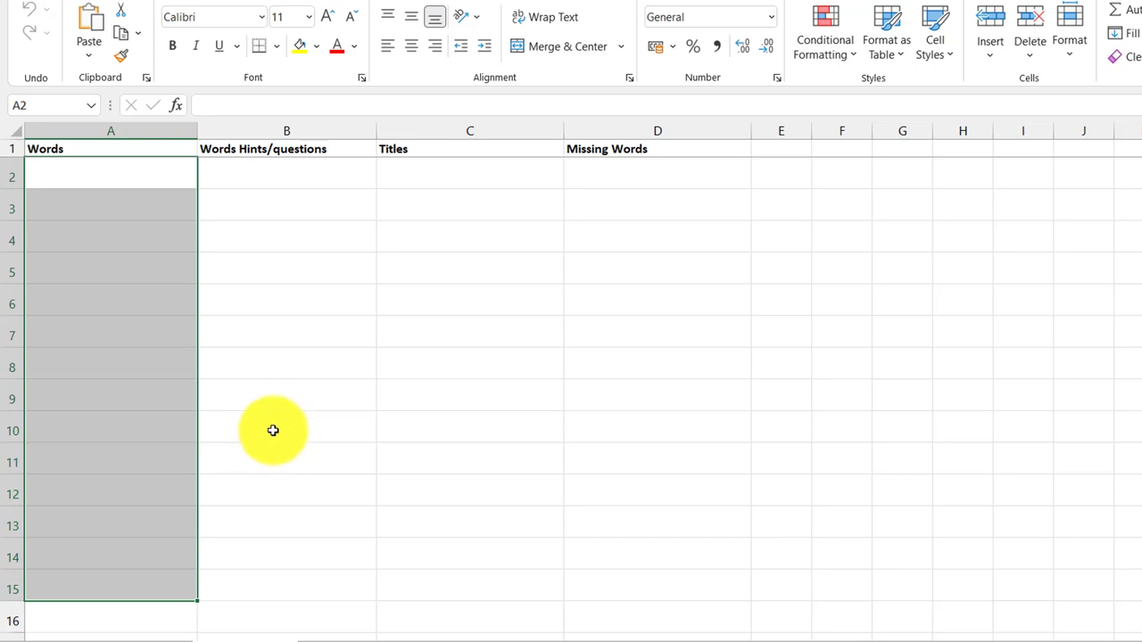
{"action": "left_click", "coordinate": [301, 236]}
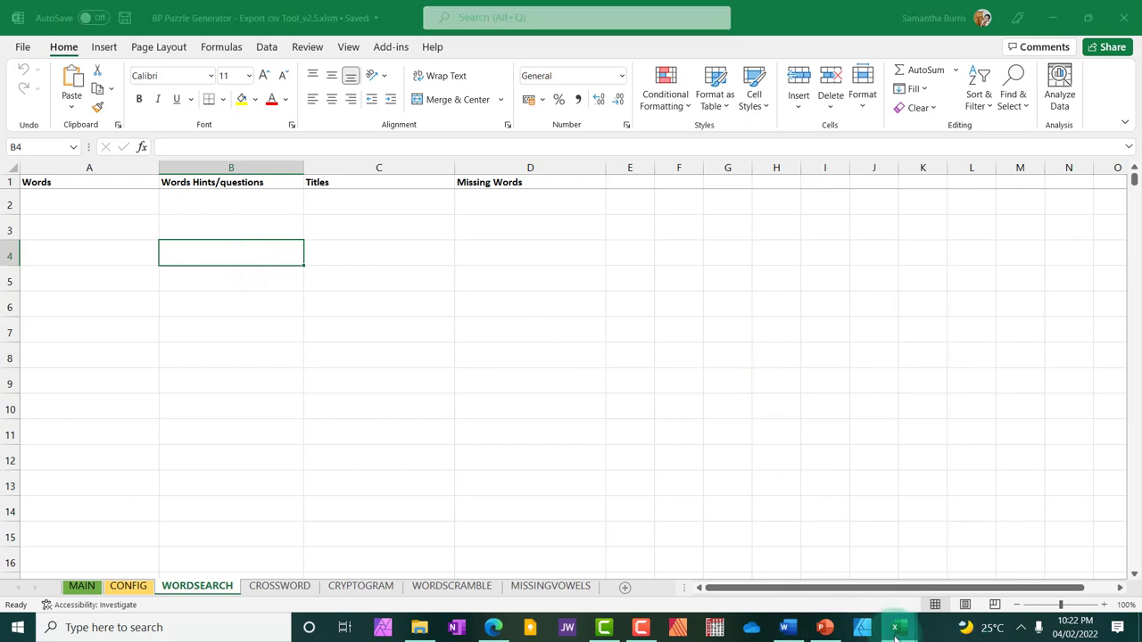
Step: Copy Puzzle 1's six animal words from the Animal Word Search workbook
{"action": "mouse_move", "coordinate": [895, 629]}
{"action": "left_click", "coordinate": [822, 578]}
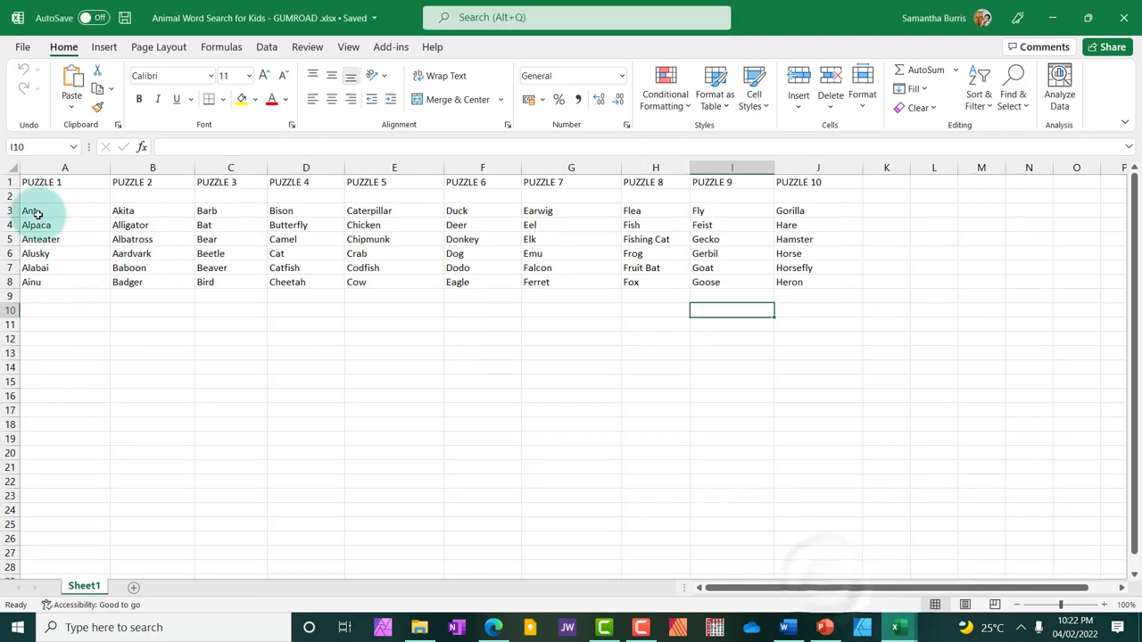
{"action": "left_click_drag", "start_coordinate": [31, 212], "coordinate": [40, 282]}
{"action": "key", "text": "ctrl+c"}
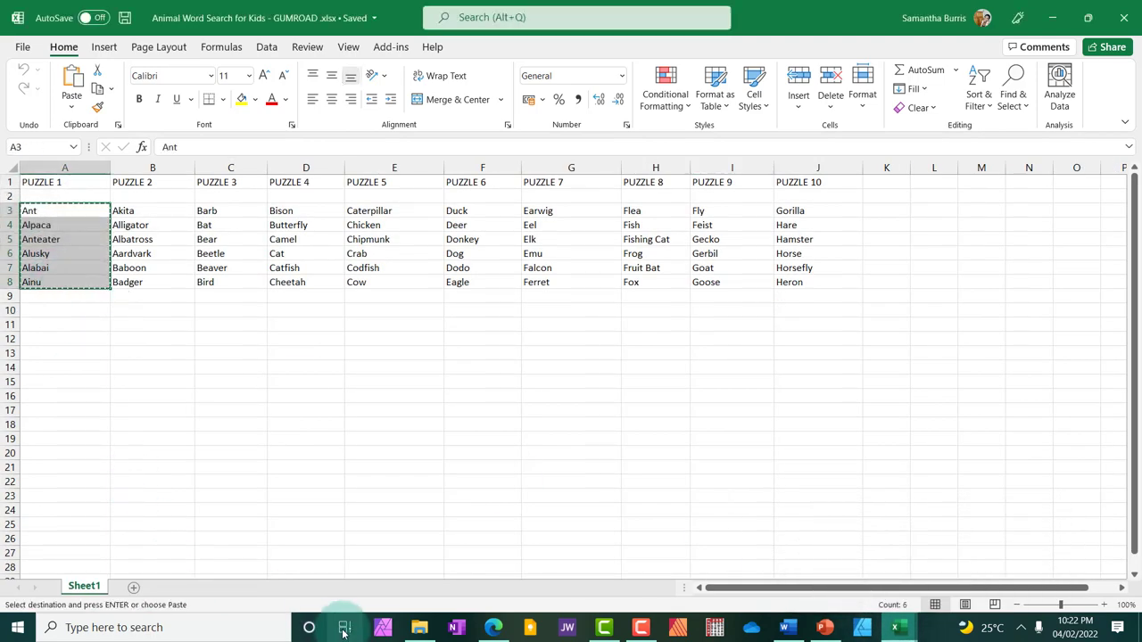
Step: Snap Animal Word Search to the right half and BP Puzzle Generator to the left
{"action": "left_click", "coordinate": [344, 627]}
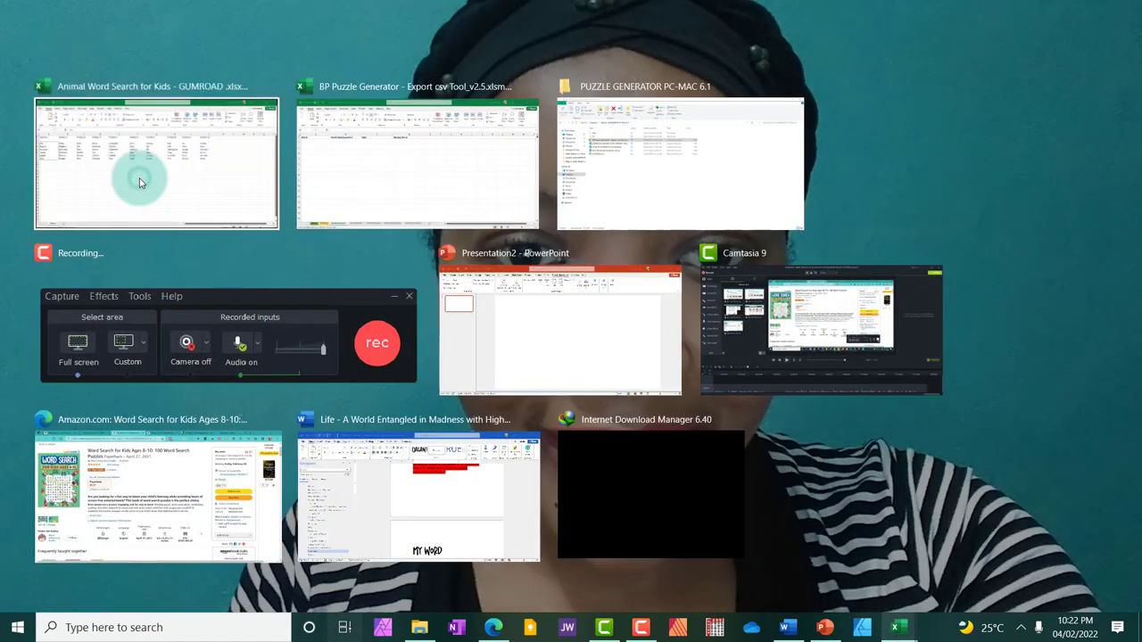
{"action": "right_click", "coordinate": [139, 183]}
{"action": "left_click", "coordinate": [181, 218]}
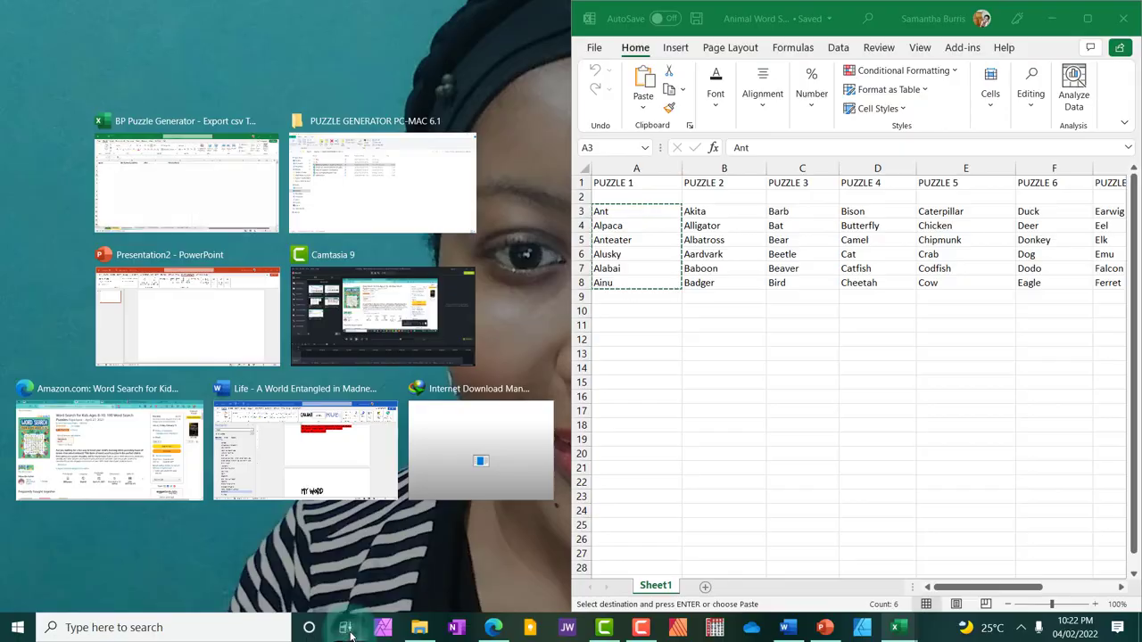
{"action": "left_click", "coordinate": [346, 630]}
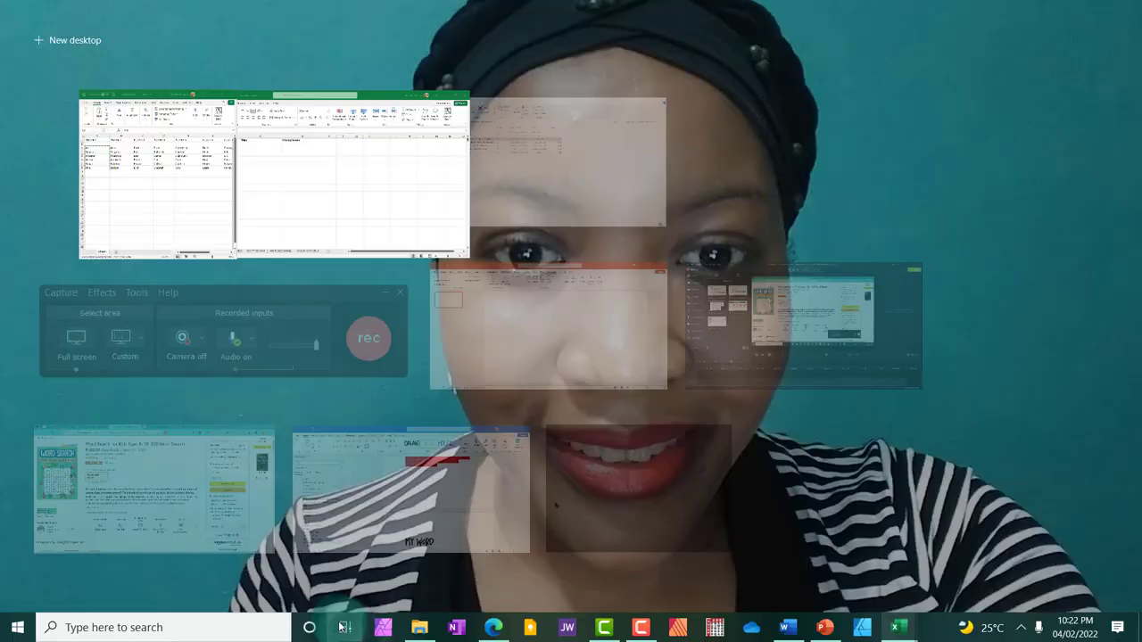
{"action": "right_click", "coordinate": [205, 175]}
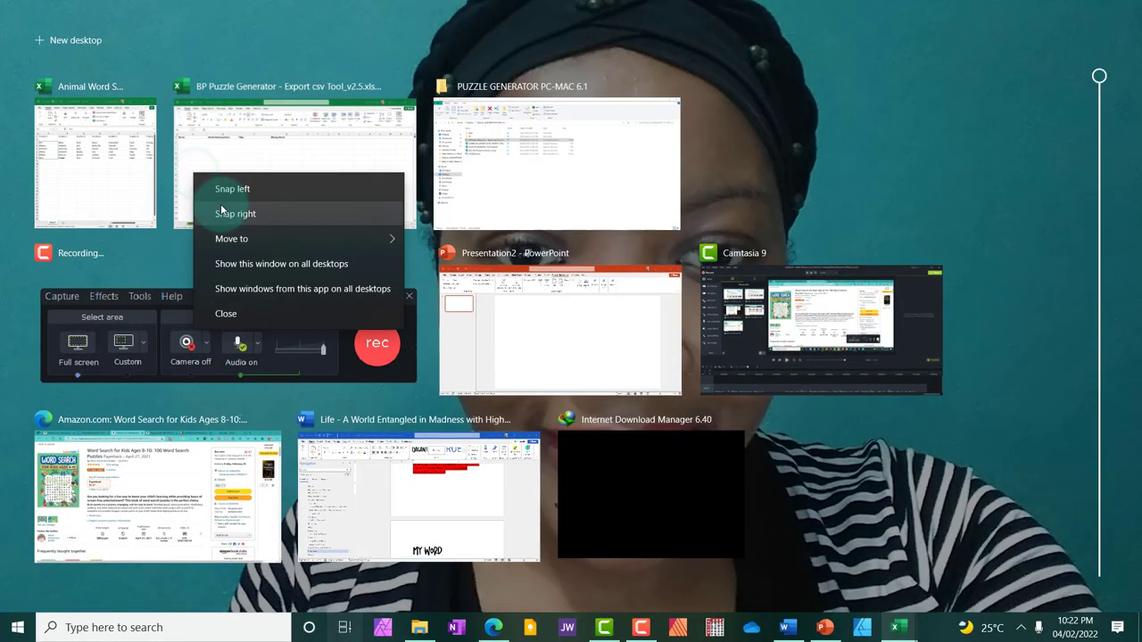
{"action": "left_click", "coordinate": [219, 189]}
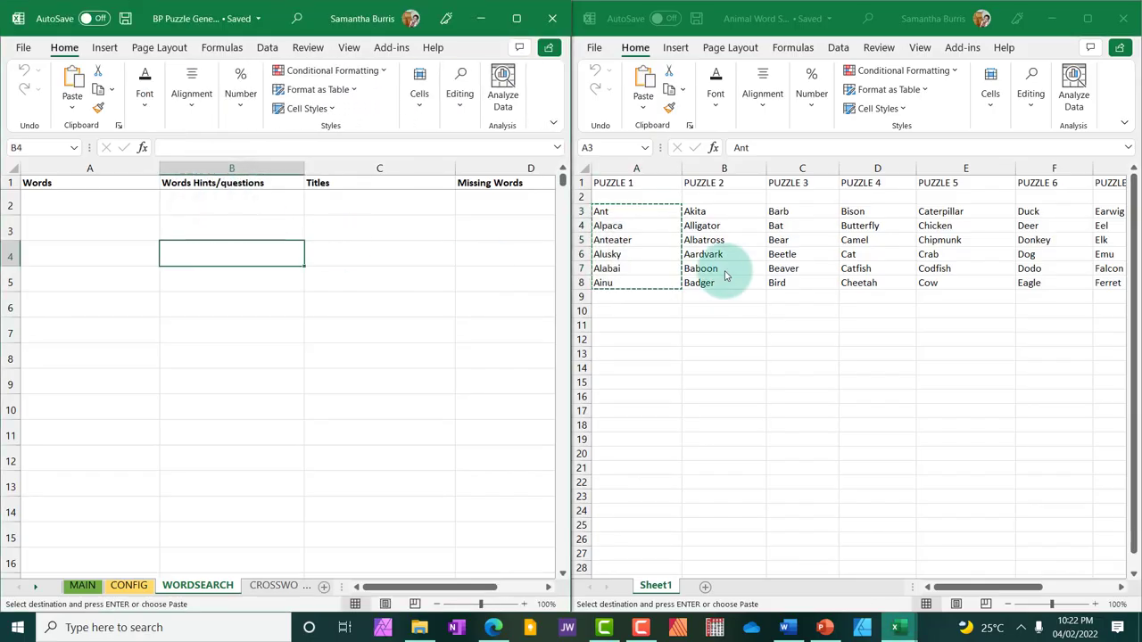
Step: Paste Puzzle 1's six animal words, starting with Ant, under Words in the WORDSEARCH sheet
{"action": "left_click", "coordinate": [722, 273]}
{"action": "key", "text": "ctrl+v"}
{"action": "left_click", "coordinate": [644, 216]}
{"action": "left_click_drag", "start_coordinate": [642, 267], "coordinate": [646, 288]}
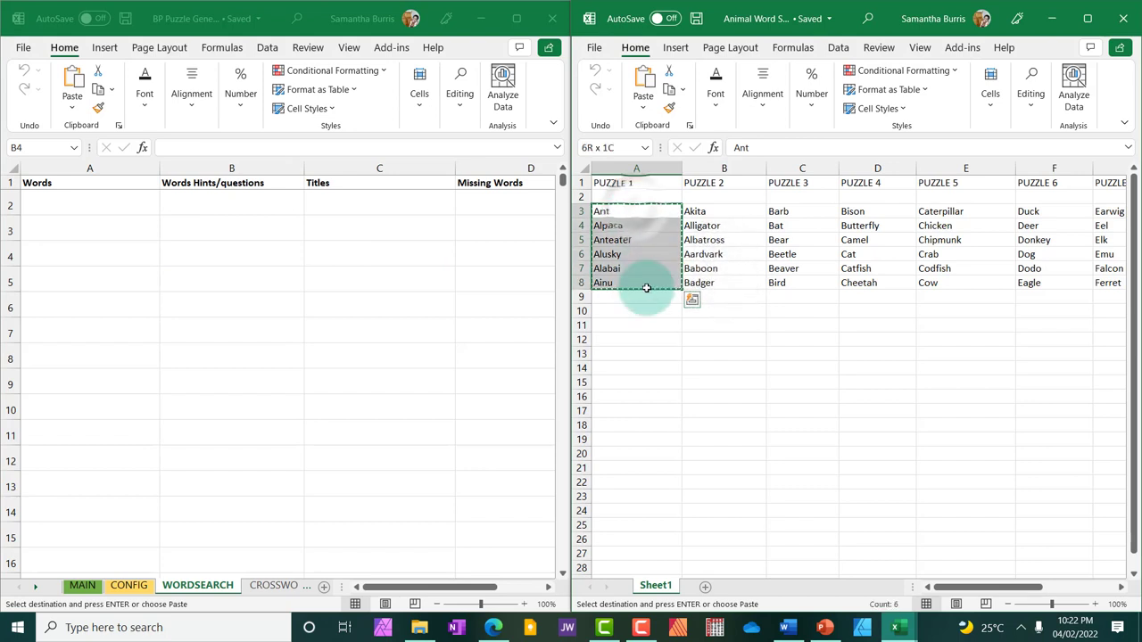
{"action": "left_click", "coordinate": [46, 204]}
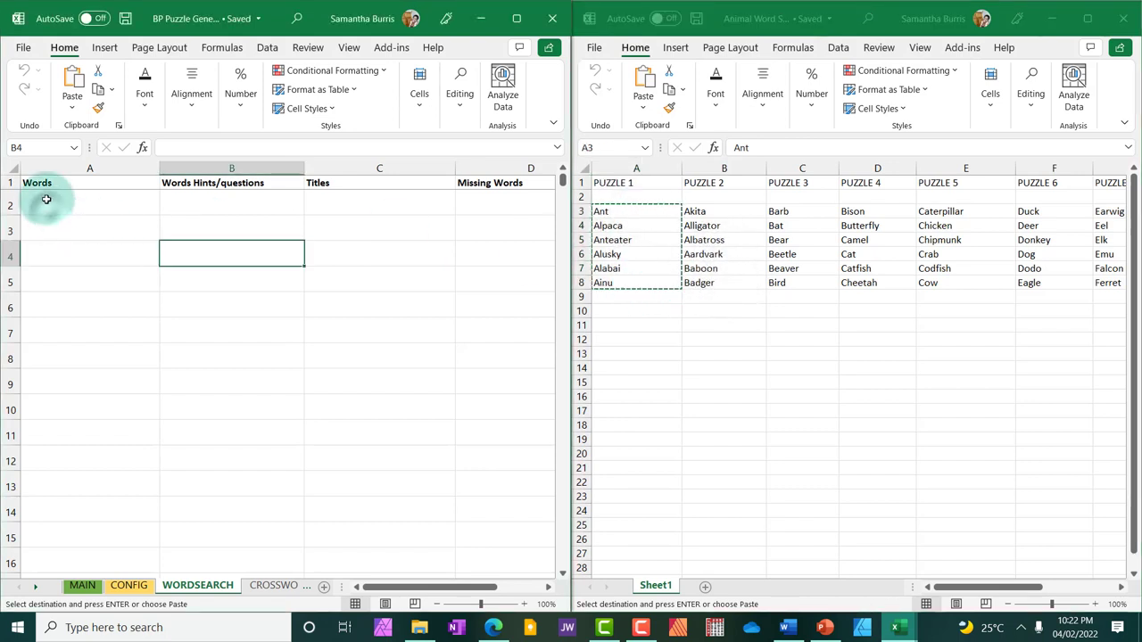
{"action": "left_click_drag", "start_coordinate": [46, 203], "coordinate": [61, 346]}
{"action": "key", "text": "ctrl+v"}
{"action": "left_click", "coordinate": [205, 350]}
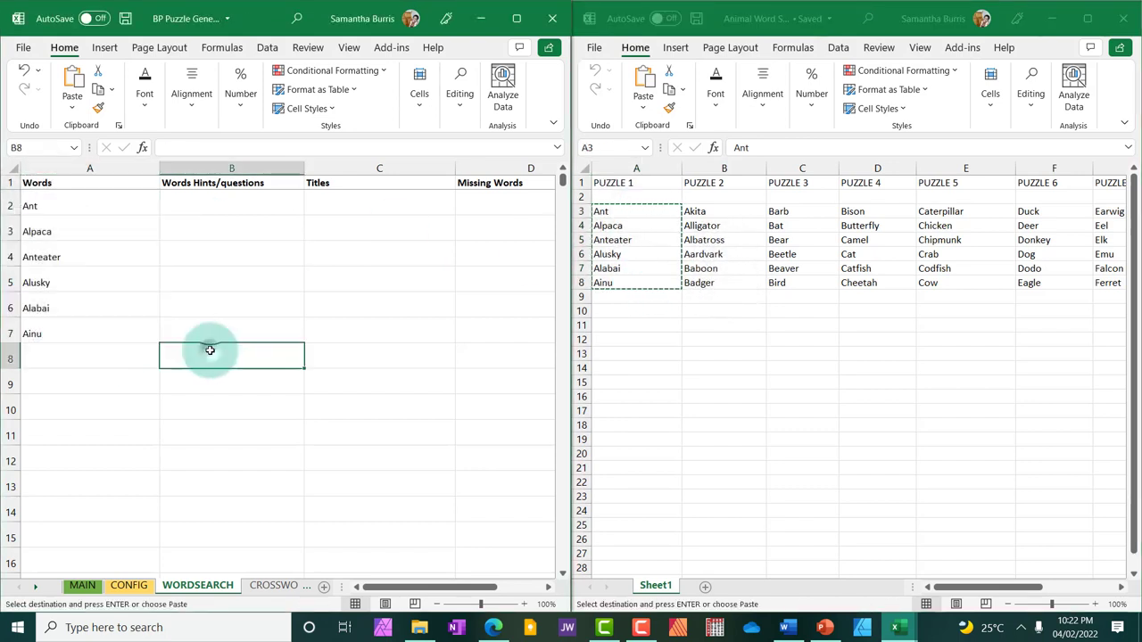
{"action": "key", "text": "Escape"}
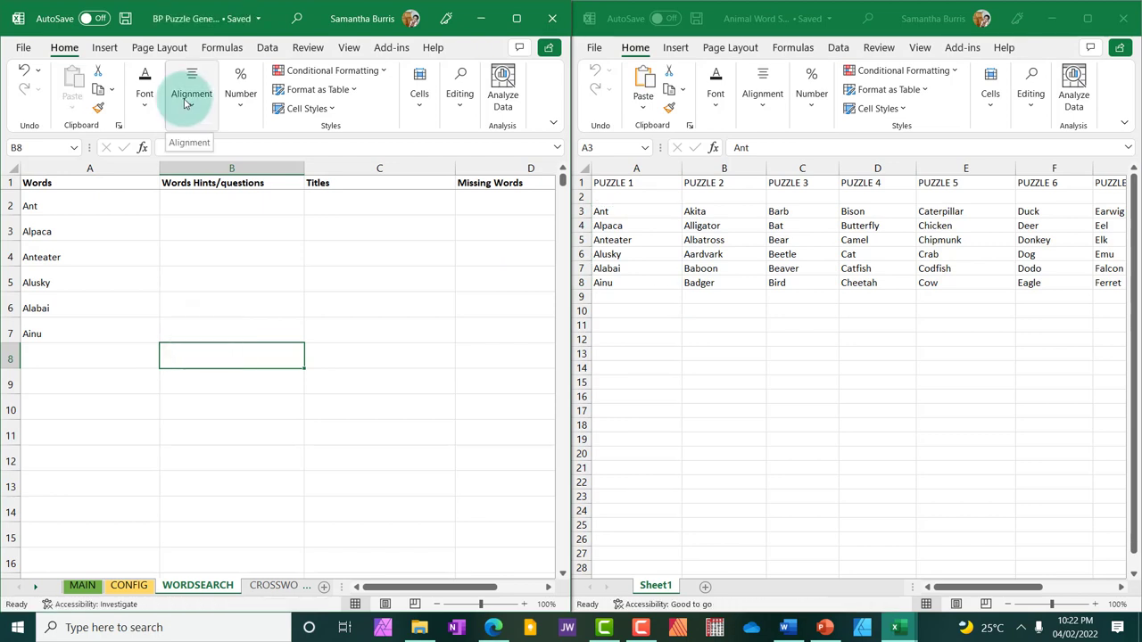
Step: Copy Puzzle 2's words, Akita through Badger, below Puzzle 1's list in column A
{"action": "left_click", "coordinate": [719, 217]}
{"action": "left_click_drag", "start_coordinate": [719, 218], "coordinate": [717, 280]}
{"action": "key", "text": "ctrl+c"}
{"action": "left_click", "coordinate": [46, 349]}
{"action": "scroll", "coordinate": [48, 348], "scroll_direction": "down", "scroll_amount": 1}
{"action": "left_click_drag", "start_coordinate": [43, 285], "coordinate": [76, 484]}
{"action": "key", "text": "ctrl+v"}
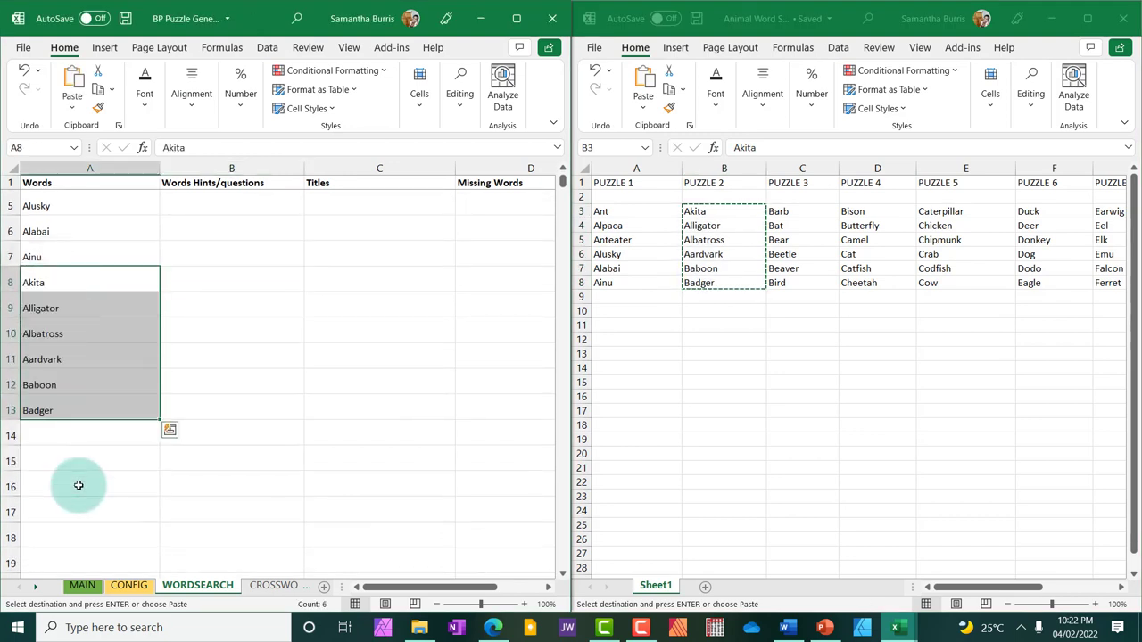
{"action": "left_click", "coordinate": [150, 331]}
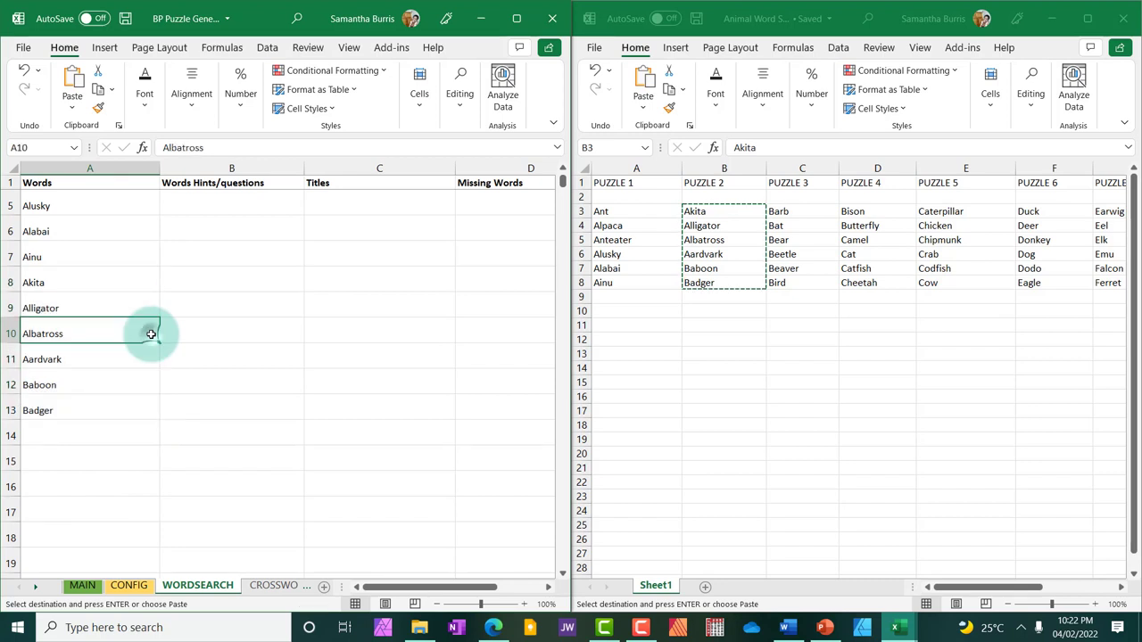
Step: Copy Puzzle 3's words, Barb through Bird, into A14:A19
{"action": "left_click", "coordinate": [788, 212]}
{"action": "left_click_drag", "start_coordinate": [788, 211], "coordinate": [790, 284]}
{"action": "key", "text": "ctrl+c"}
{"action": "left_click", "coordinate": [169, 419]}
{"action": "scroll", "coordinate": [148, 380], "scroll_direction": "down", "scroll_amount": 2}
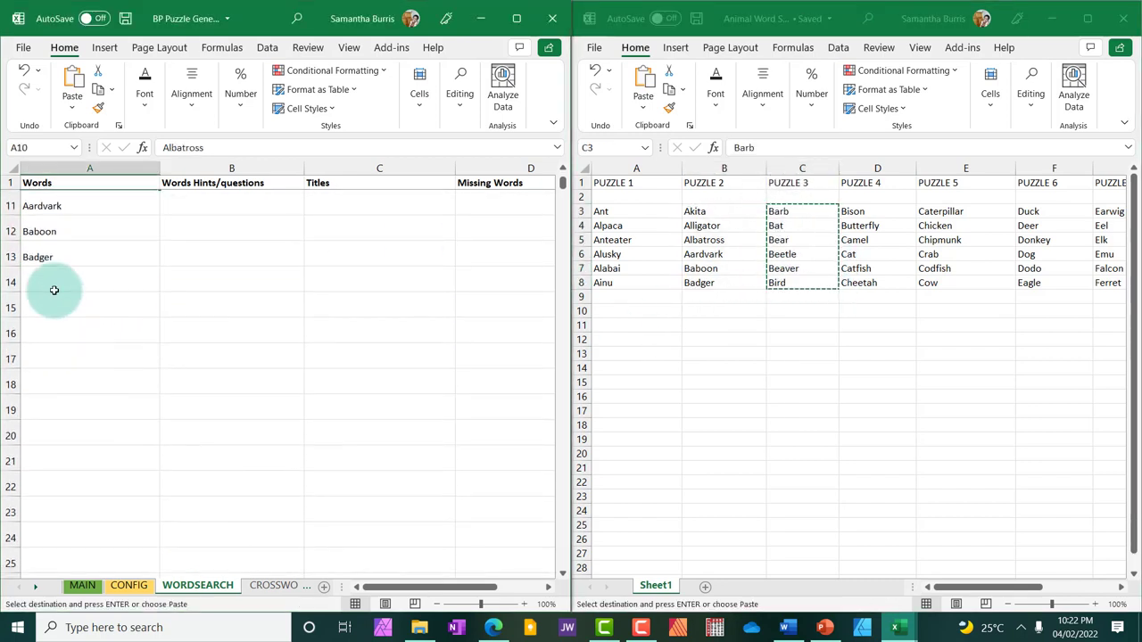
{"action": "left_click_drag", "start_coordinate": [52, 283], "coordinate": [62, 411]}
{"action": "key", "text": "ctrl+v"}
Step: Copy Puzzle 4's words, Bison through Cheetah, into A20:A25
{"action": "left_click", "coordinate": [856, 214]}
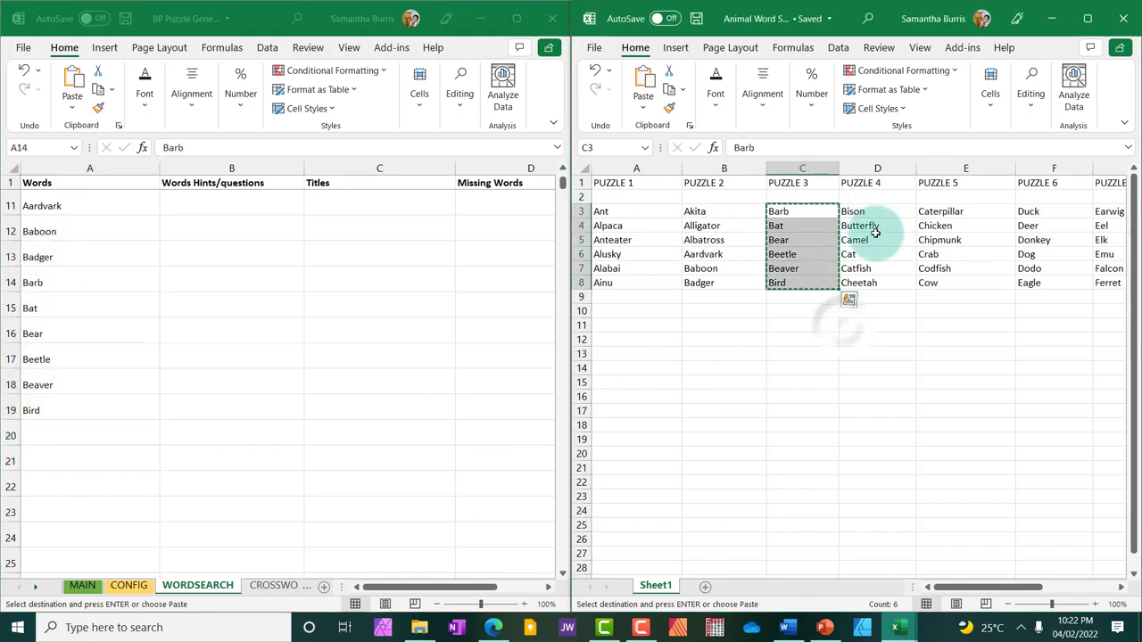
{"action": "left_click_drag", "start_coordinate": [879, 248], "coordinate": [874, 282]}
{"action": "key", "text": "ctrl+c"}
{"action": "left_click", "coordinate": [112, 354]}
{"action": "scroll", "coordinate": [70, 347], "scroll_direction": "down", "scroll_amount": 1}
{"action": "scroll", "coordinate": [70, 347], "scroll_direction": "down", "scroll_amount": 1}
{"action": "left_click_drag", "start_coordinate": [46, 287], "coordinate": [45, 416]}
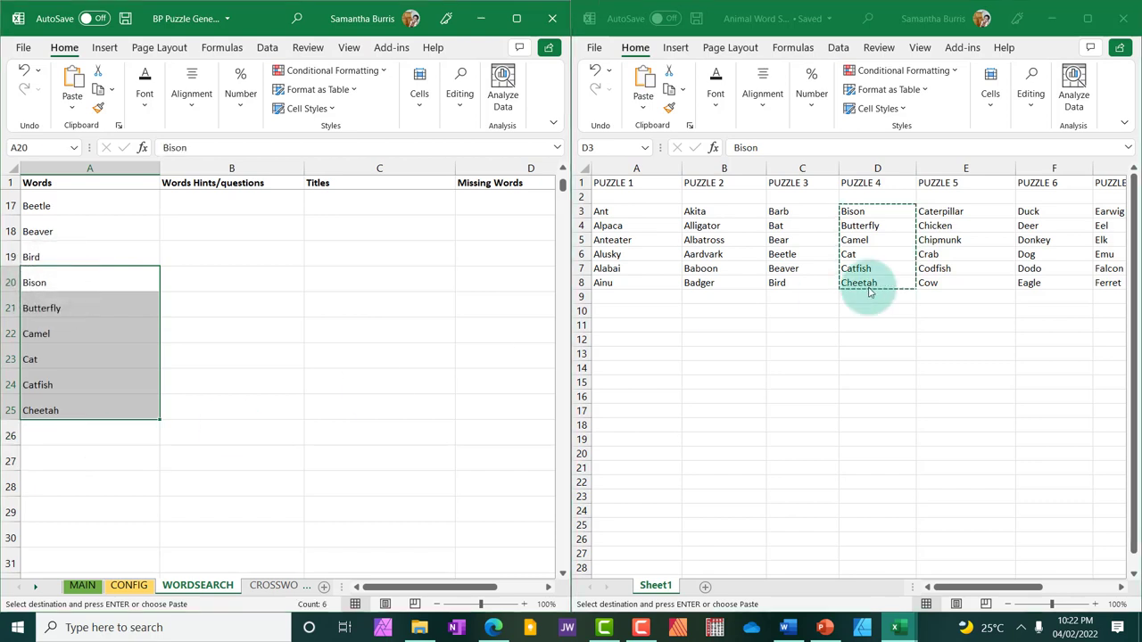
{"action": "key", "text": "ctrl+v"}
Step: Copy Puzzle 5's words, Caterpillar through Cow, into column A starting at A26
{"action": "left_click_drag", "start_coordinate": [937, 211], "coordinate": [935, 282]}
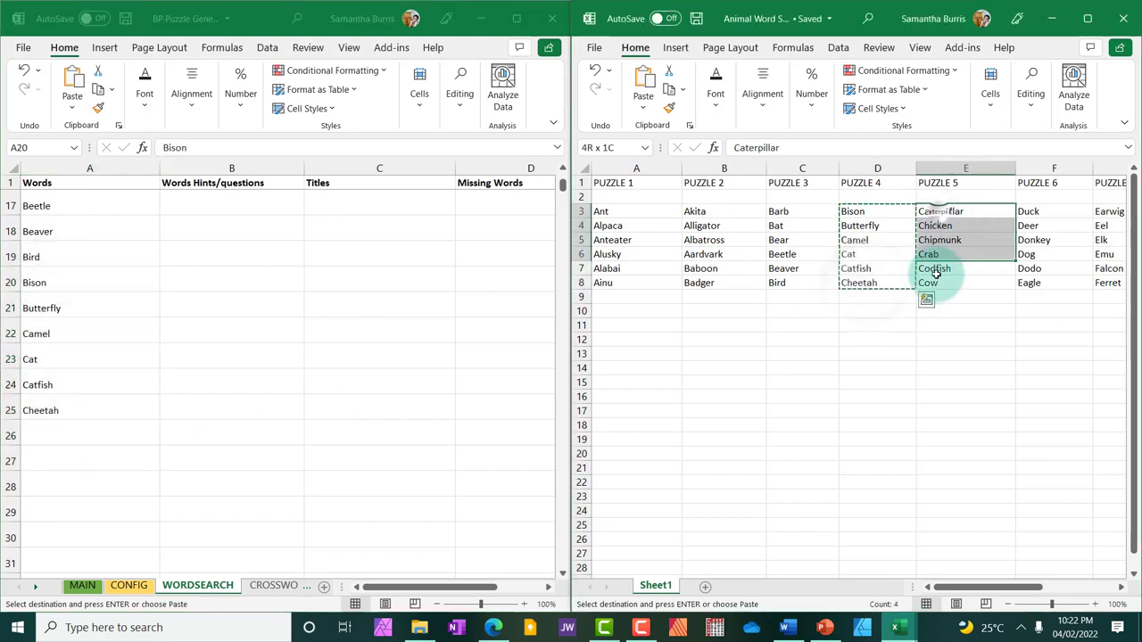
{"action": "key", "text": "ctrl+c"}
{"action": "left_click", "coordinate": [144, 304]}
{"action": "scroll", "coordinate": [144, 304], "scroll_direction": "down", "scroll_amount": 2}
{"action": "left_click", "coordinate": [53, 282]}
{"action": "key", "text": "ctrl+v"}
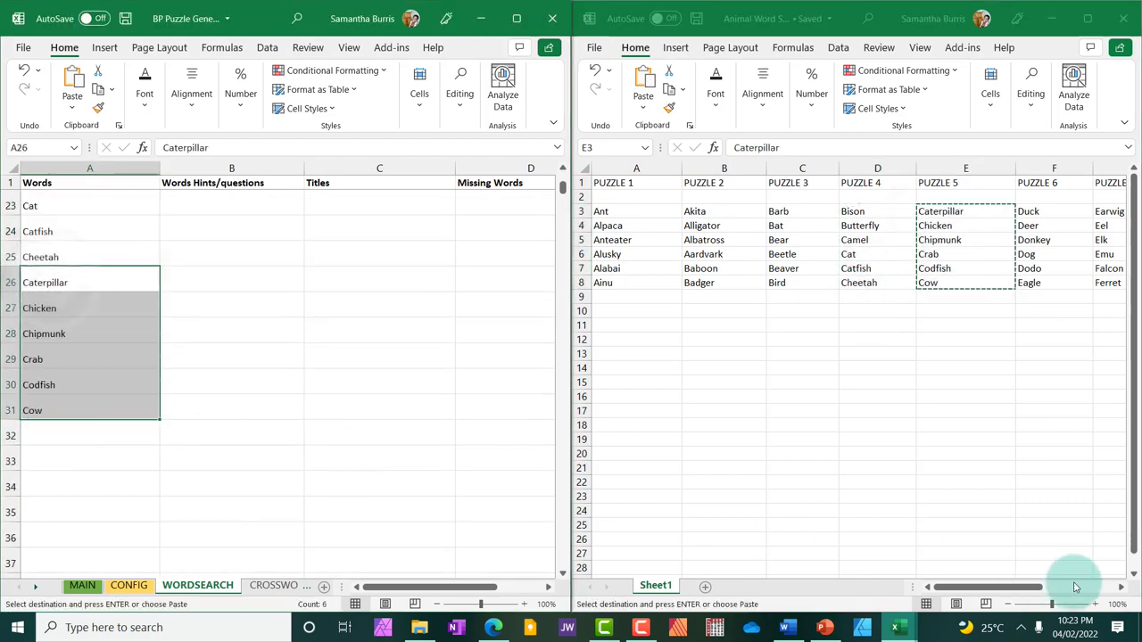
Step: Copy Puzzle 6's words, Duck through Eagle, into A32:A37
{"action": "left_click", "coordinate": [1087, 589]}
{"action": "scroll", "coordinate": [1086, 588], "scroll_direction": "right", "scroll_amount": 3}
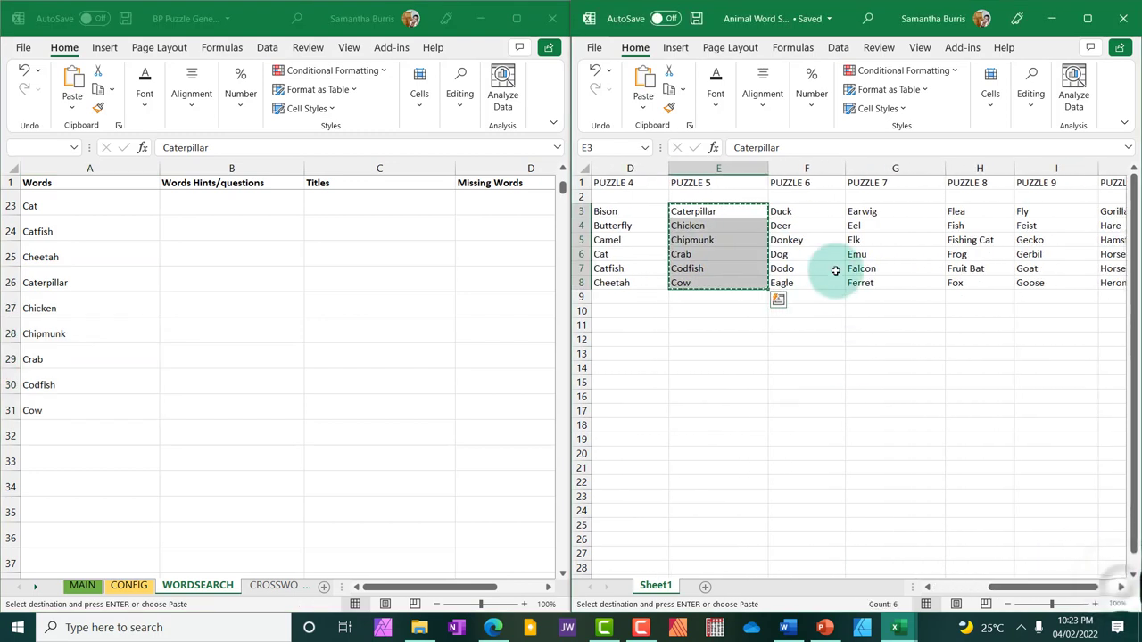
{"action": "left_click_drag", "start_coordinate": [789, 211], "coordinate": [805, 280]}
{"action": "key", "text": "ctrl+c"}
{"action": "left_click", "coordinate": [84, 356]}
{"action": "scroll", "coordinate": [74, 353], "scroll_direction": "down", "scroll_amount": 1}
{"action": "left_click", "coordinate": [54, 284]}
{"action": "key", "text": "ctrl+v"}
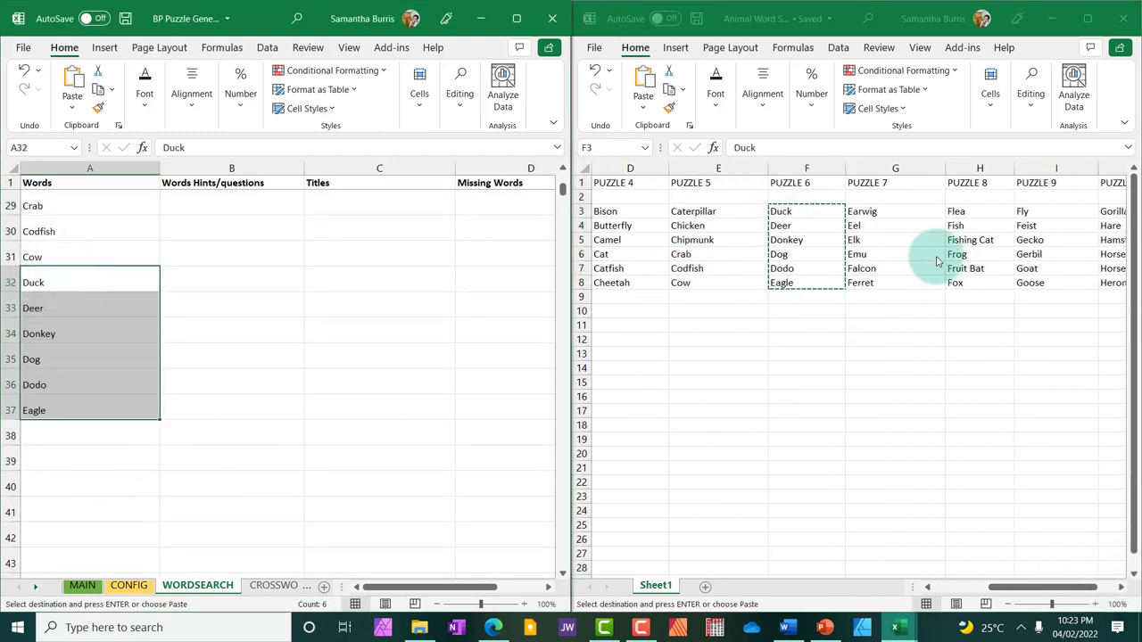
Step: Copy Puzzle 7's words, Earwig through Ferret, into column A below Eagle
{"action": "left_click_drag", "start_coordinate": [889, 212], "coordinate": [900, 292]}
{"action": "key", "text": "ctrl+c"}
{"action": "left_click", "coordinate": [95, 388]}
{"action": "scroll", "coordinate": [80, 339], "scroll_direction": "down", "scroll_amount": 2}
{"action": "left_click_drag", "start_coordinate": [69, 284], "coordinate": [70, 426]}
{"action": "key", "text": "ctrl+v"}
Step: Copy Puzzle 8's words, Flea through Fox, into A44:A49
{"action": "left_click_drag", "start_coordinate": [956, 212], "coordinate": [955, 286]}
{"action": "key", "text": "ctrl+c"}
{"action": "left_click", "coordinate": [199, 434]}
{"action": "scroll", "coordinate": [84, 393], "scroll_direction": "down", "scroll_amount": 3}
{"action": "left_click", "coordinate": [64, 365]}
{"action": "left_click_drag", "start_coordinate": [65, 365], "coordinate": [84, 502]}
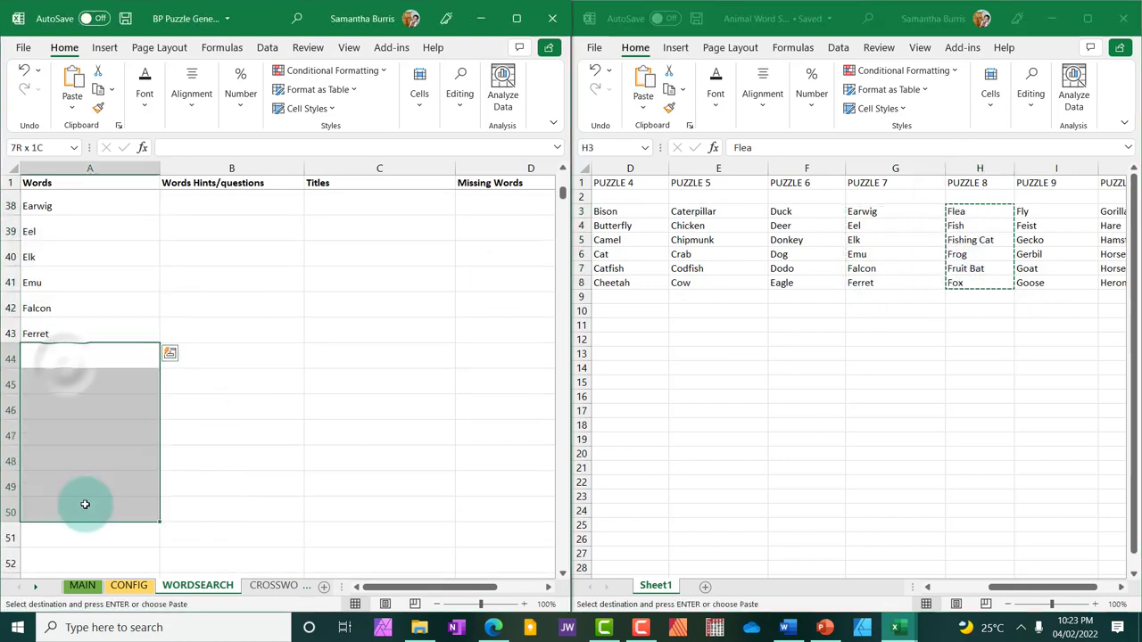
{"action": "key", "text": "Return"}
Step: Copy Puzzle 9's words, Fly through Goose, into A50:A55
{"action": "left_click", "coordinate": [1121, 586]}
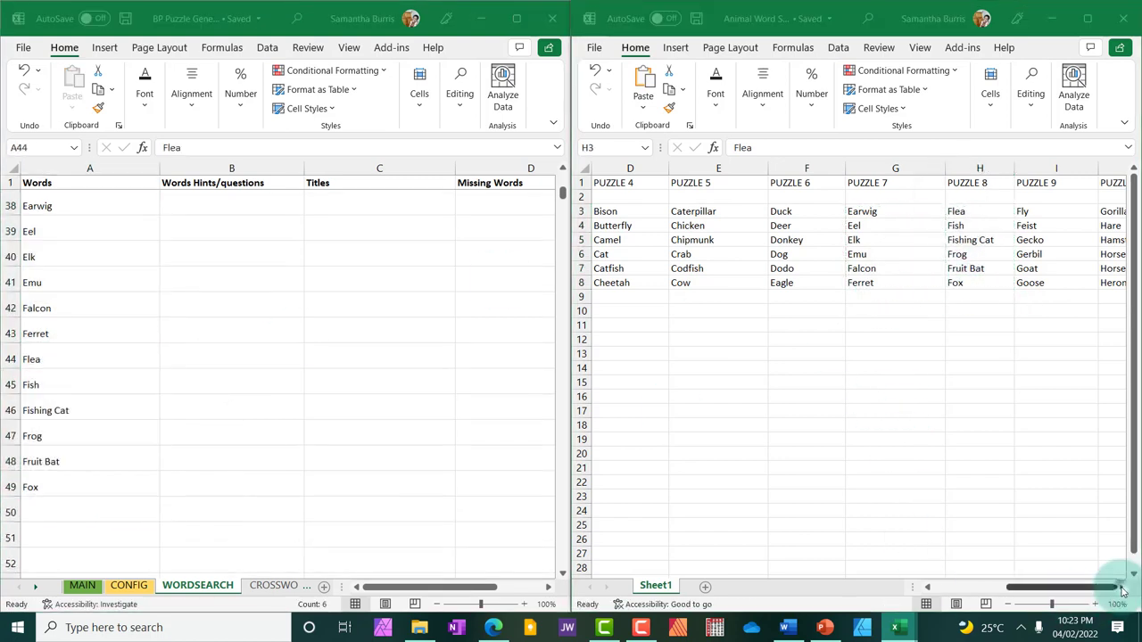
{"action": "left_click", "coordinate": [1120, 587]}
{"action": "left_click", "coordinate": [1120, 586]}
{"action": "left_click", "coordinate": [1121, 586]}
{"action": "left_click_drag", "start_coordinate": [787, 214], "coordinate": [803, 288]}
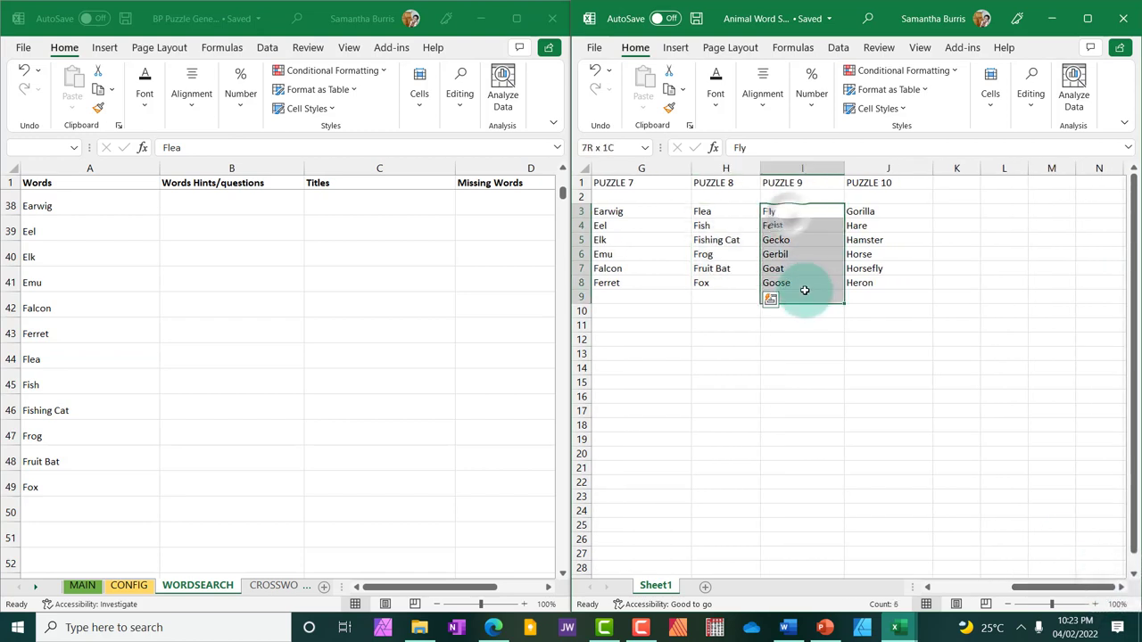
{"action": "key", "text": "ctrl+c"}
{"action": "left_click", "coordinate": [152, 344]}
{"action": "scroll", "coordinate": [70, 343], "scroll_direction": "down", "scroll_amount": 2}
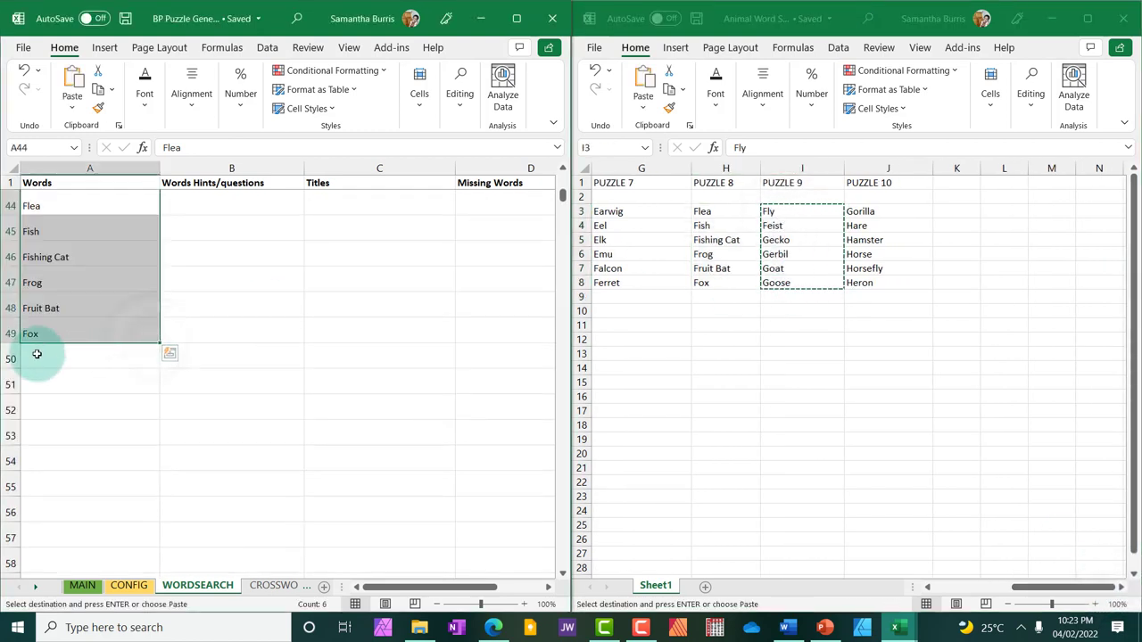
{"action": "left_click_drag", "start_coordinate": [39, 350], "coordinate": [51, 496]}
{"action": "key", "text": "ctrl+v"}
Step: Copy Puzzle 10's words, Gorilla through Heron, into A56:A61
{"action": "left_click", "coordinate": [849, 236]}
{"action": "left_click_drag", "start_coordinate": [857, 212], "coordinate": [859, 282]}
{"action": "key", "text": "ctrl+c"}
{"action": "scroll", "coordinate": [178, 366], "scroll_direction": "down", "scroll_amount": 3}
{"action": "left_click_drag", "start_coordinate": [66, 283], "coordinate": [79, 410]}
{"action": "key", "text": "ctrl+v"}
{"action": "left_click", "coordinate": [286, 350]}
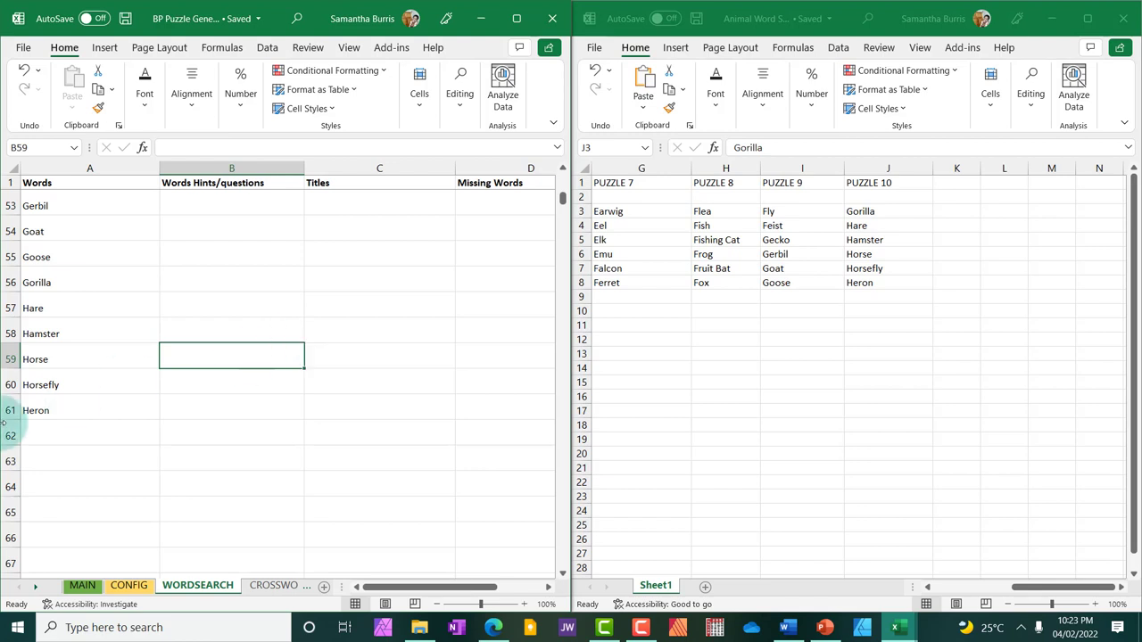
Step: Check the Words list runs from Ant in row 2 to Heron in row 61
{"action": "left_click", "coordinate": [65, 410]}
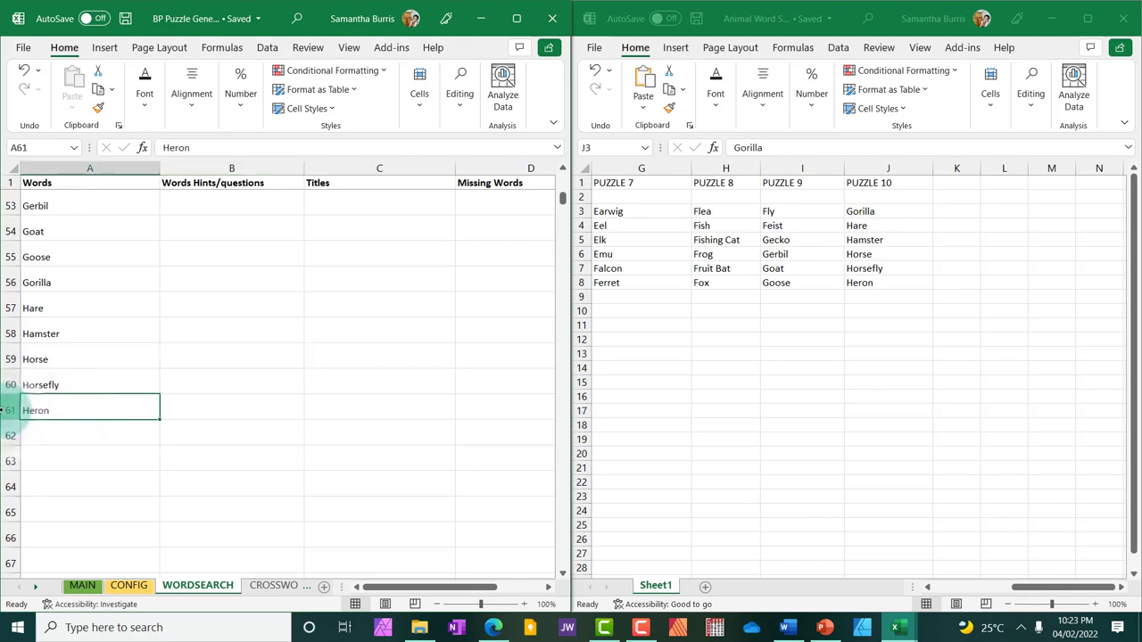
{"action": "left_click", "coordinate": [11, 410]}
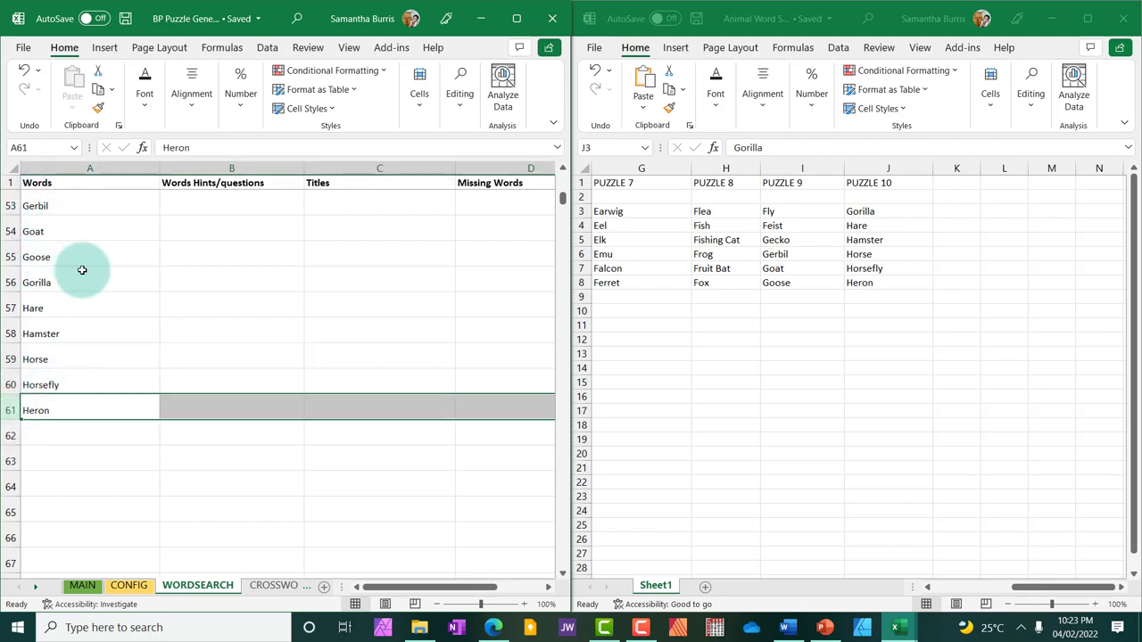
{"action": "left_click_drag", "start_coordinate": [564, 203], "coordinate": [561, 175]}
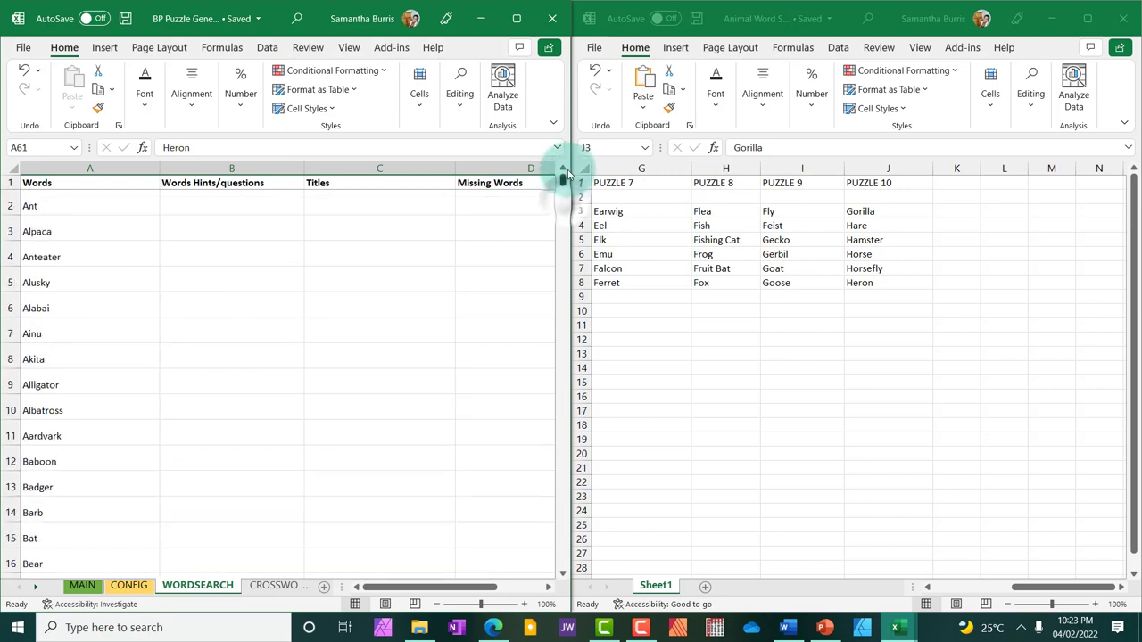
{"action": "left_click", "coordinate": [223, 205]}
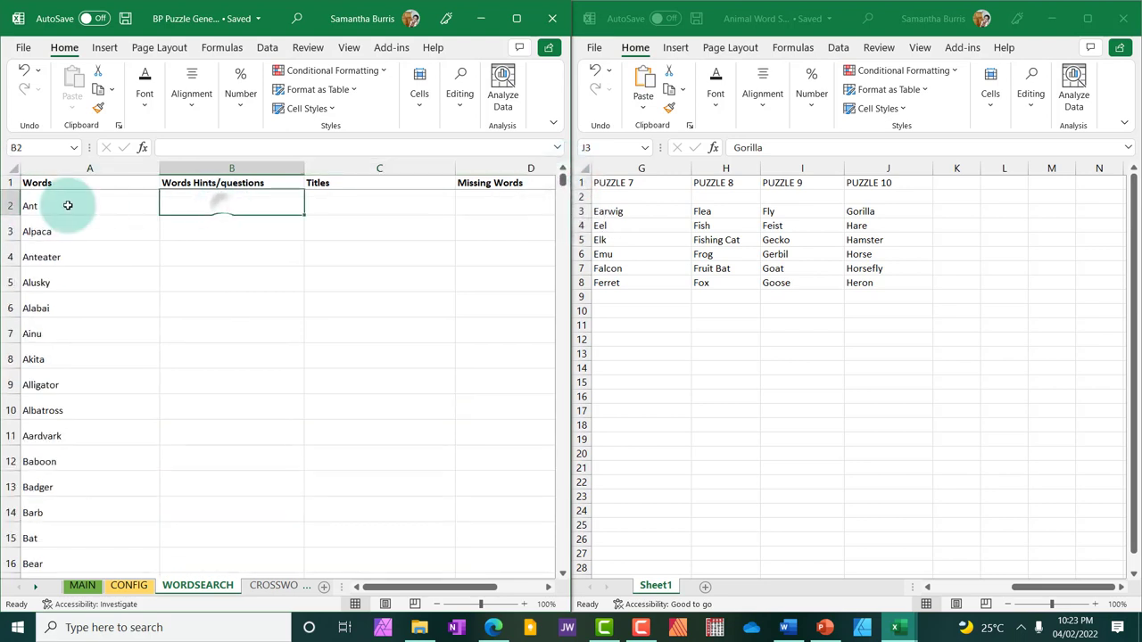
{"action": "left_click", "coordinate": [7, 204]}
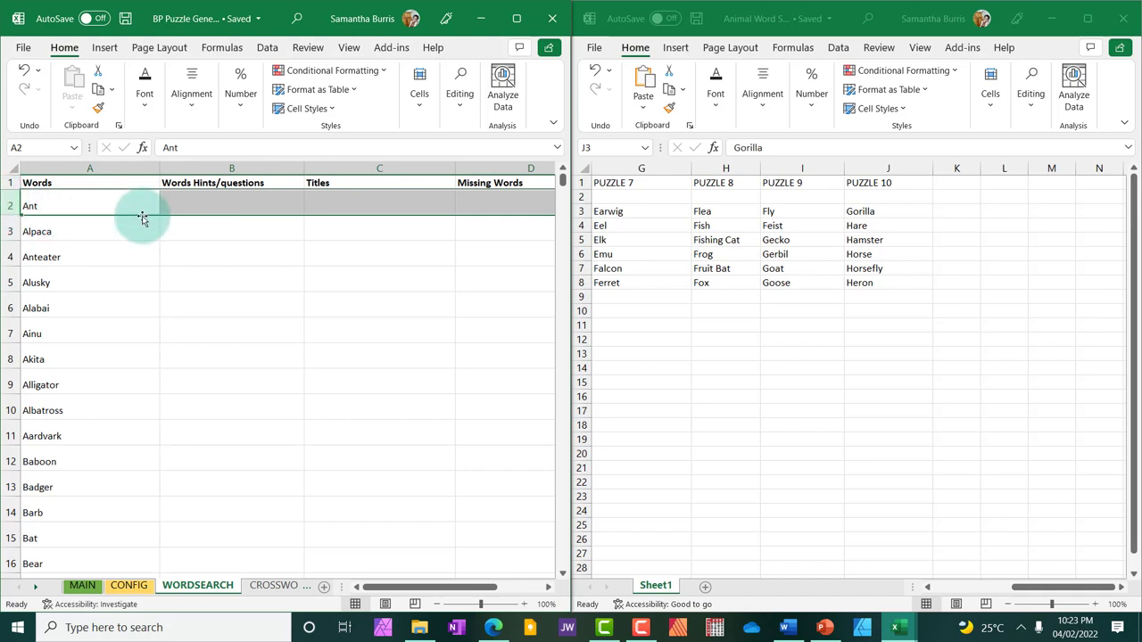
{"action": "left_click", "coordinate": [252, 223]}
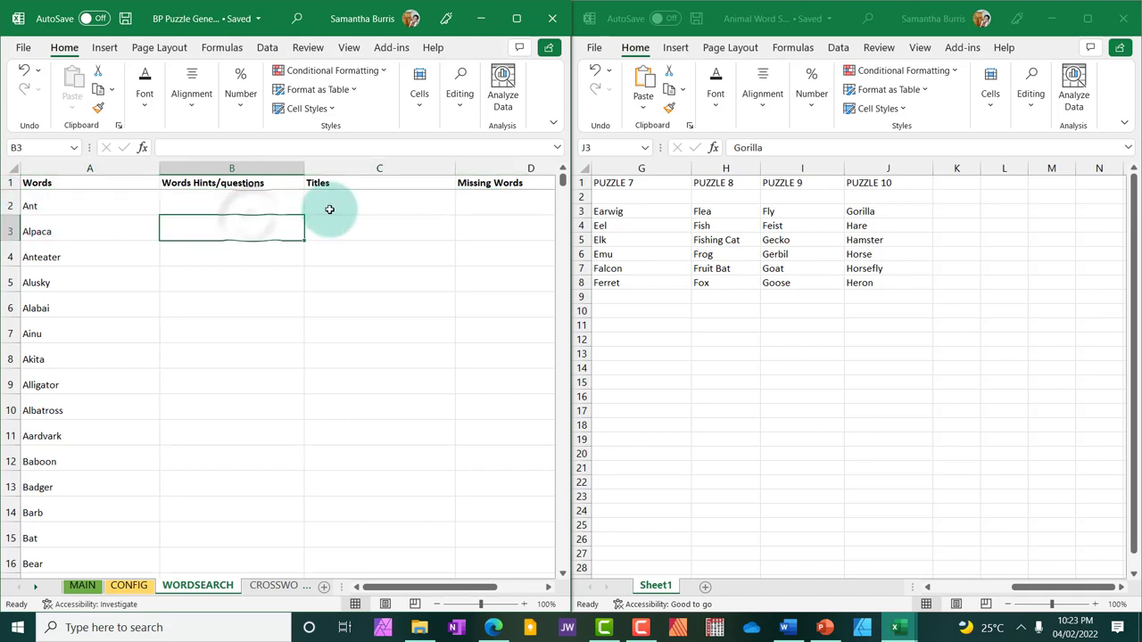
Step: Enter 'Puzzle 1' in C2 and fill titles down through Puzzle 10, removing the surplus Puzzle 11
{"action": "left_click", "coordinate": [329, 209]}
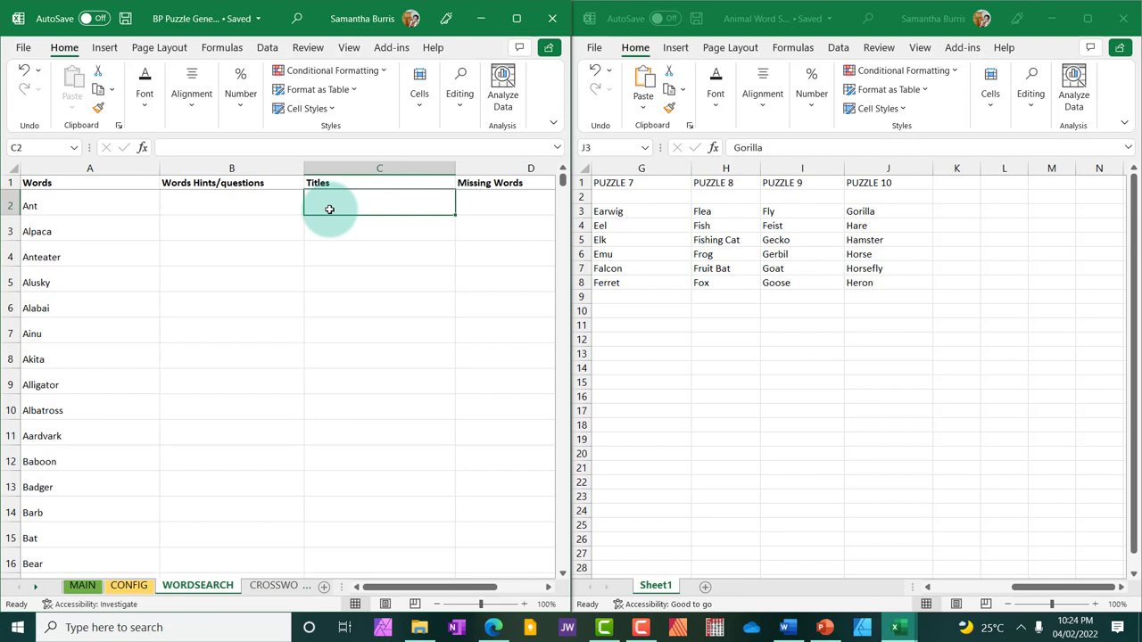
{"action": "type", "text": "Puzzle 1"}
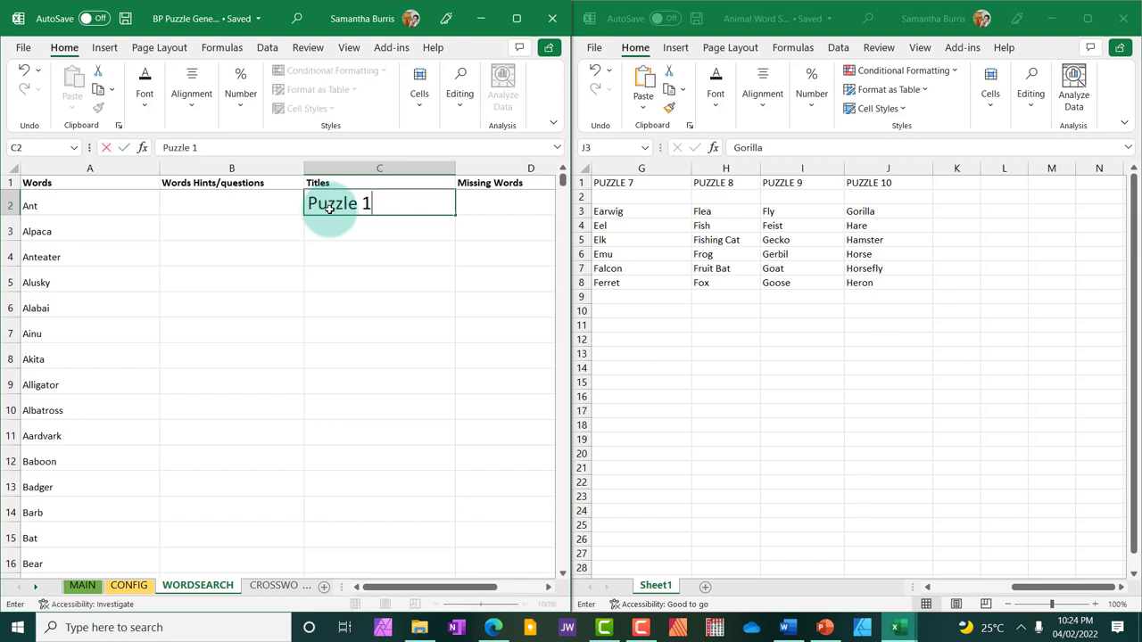
{"action": "left_click", "coordinate": [387, 321]}
{"action": "left_click", "coordinate": [398, 202]}
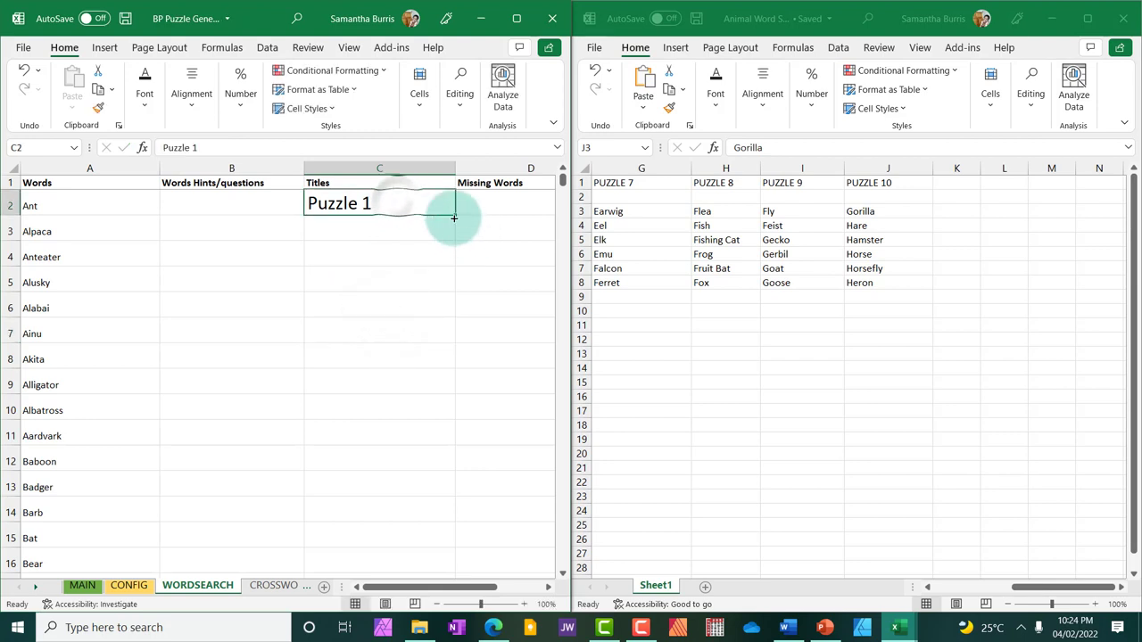
{"action": "mouse_move", "coordinate": [452, 237]}
{"action": "left_mouse_down"}
{"action": "mouse_move", "coordinate": [436, 561]}
{"action": "mouse_move", "coordinate": [436, 463]}
{"action": "left_mouse_up"}
{"action": "left_click", "coordinate": [406, 462]}
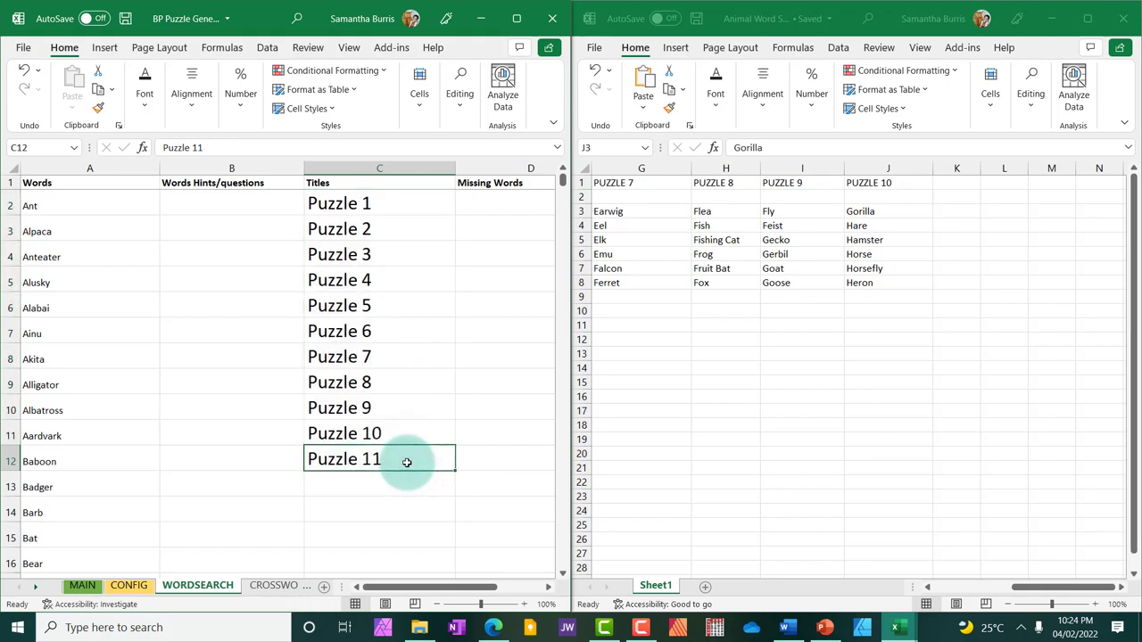
Step: Select and review the ten titles Puzzle 1–10 in C2:C11
{"action": "left_click", "coordinate": [457, 380]}
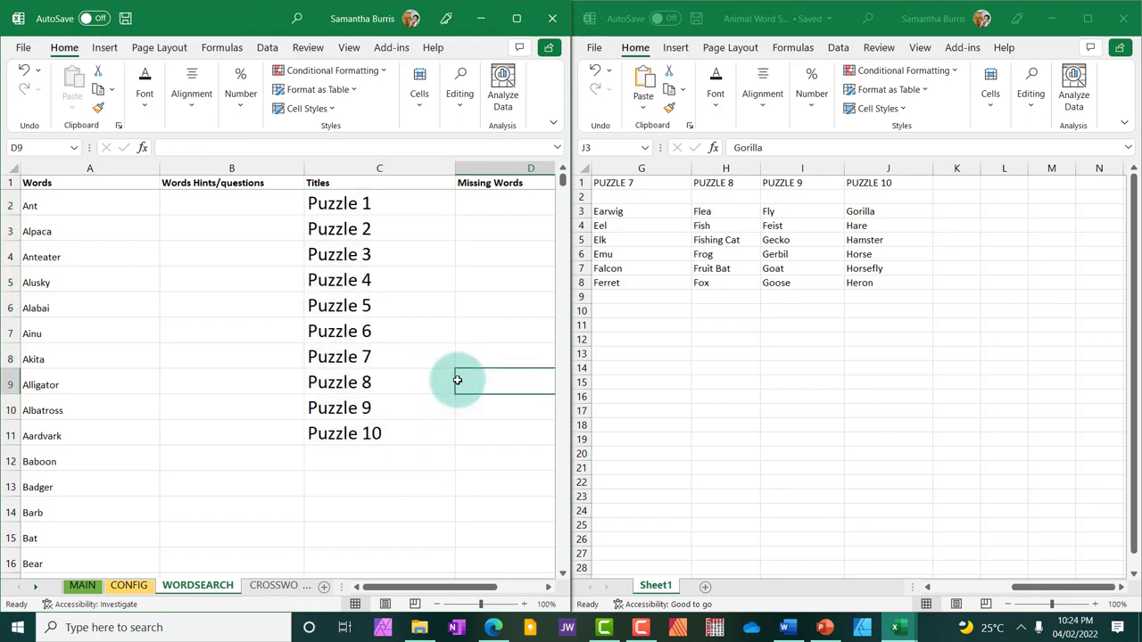
{"action": "left_click_drag", "start_coordinate": [367, 203], "coordinate": [363, 426]}
{"action": "left_click", "coordinate": [252, 400]}
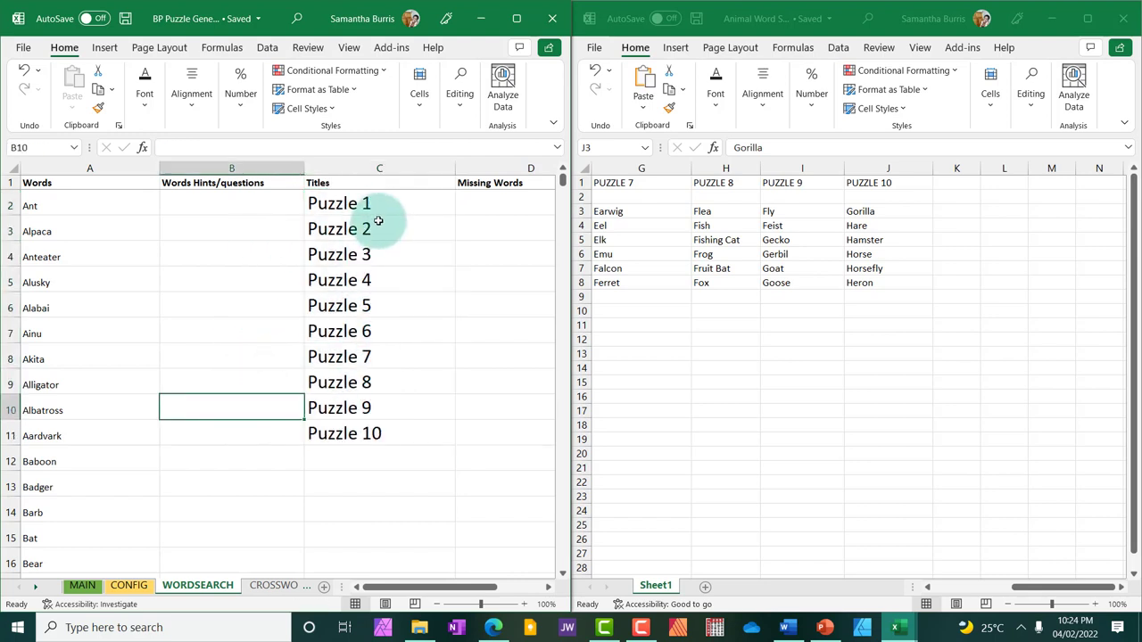
{"action": "left_click_drag", "start_coordinate": [375, 203], "coordinate": [364, 426]}
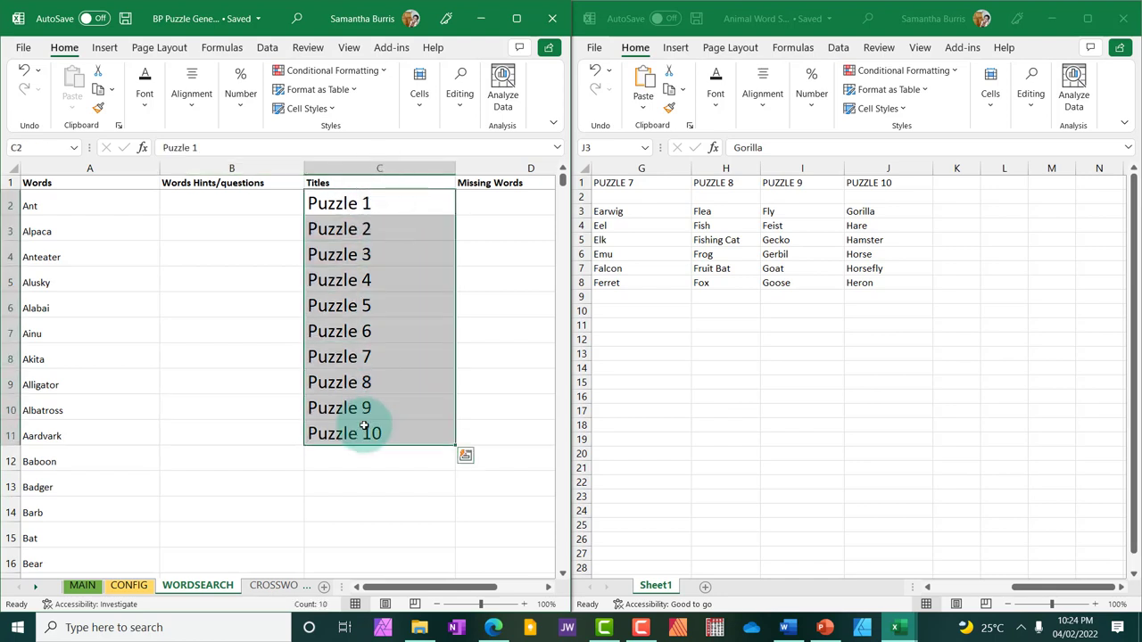
{"action": "left_click", "coordinate": [205, 329]}
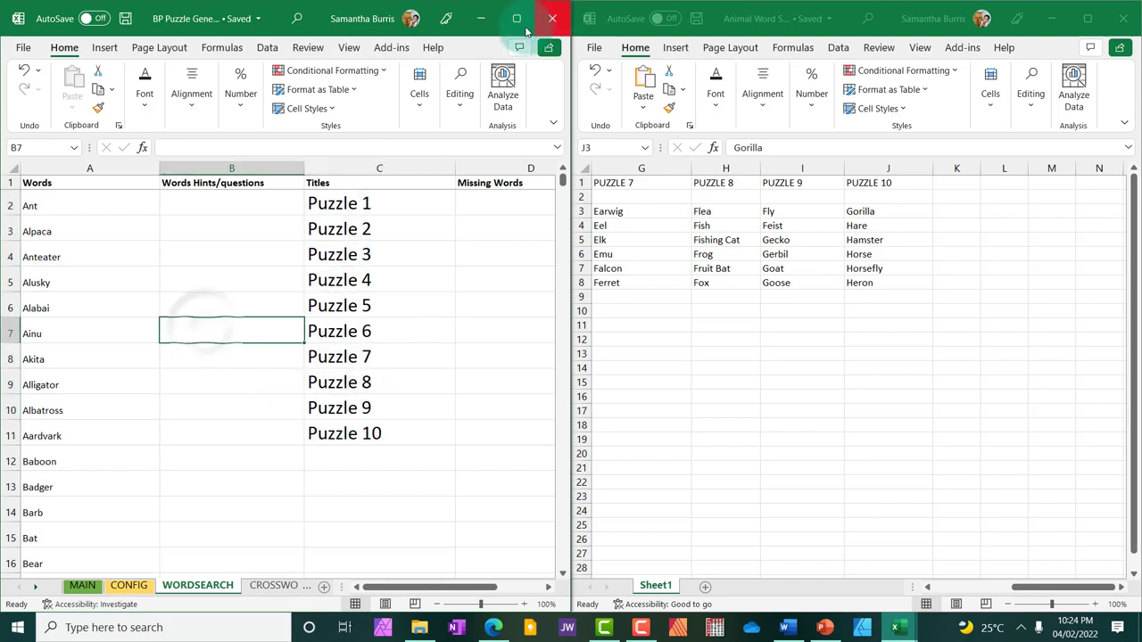
Step: Close the animal word list workbook and maximise the export tool window
{"action": "left_click", "coordinate": [1124, 18]}
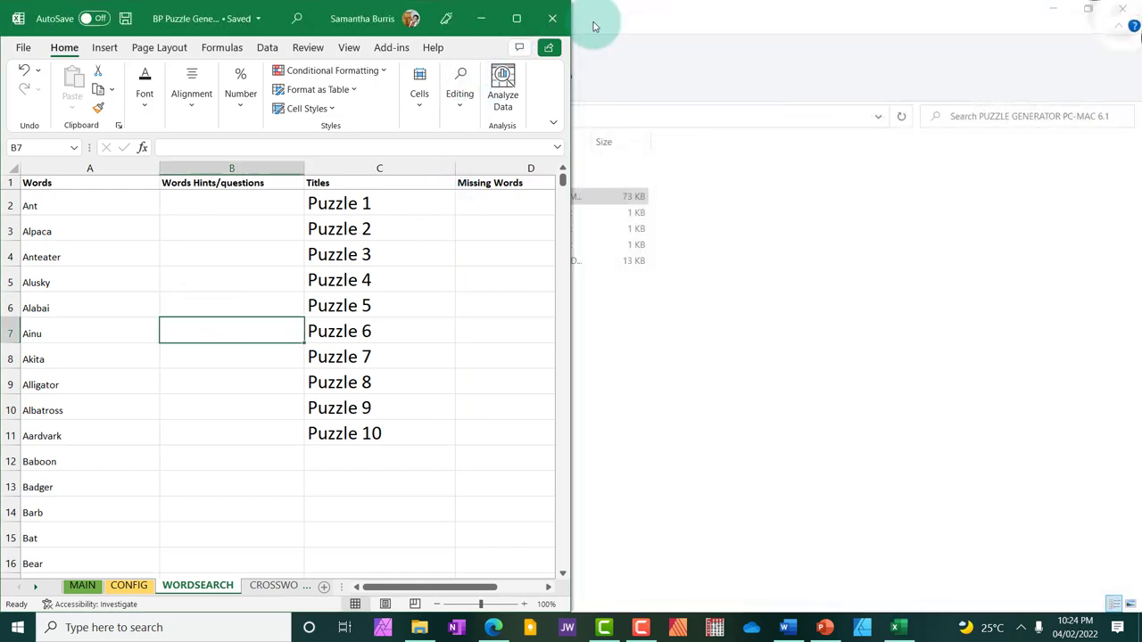
{"action": "left_click", "coordinate": [517, 19]}
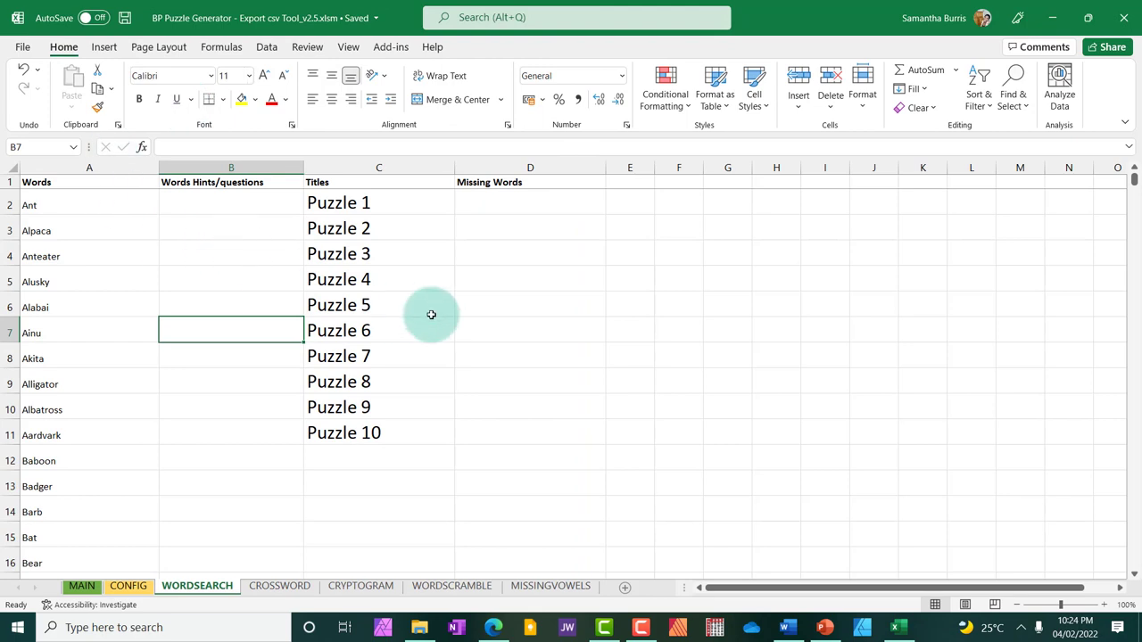
{"action": "left_click", "coordinate": [432, 315]}
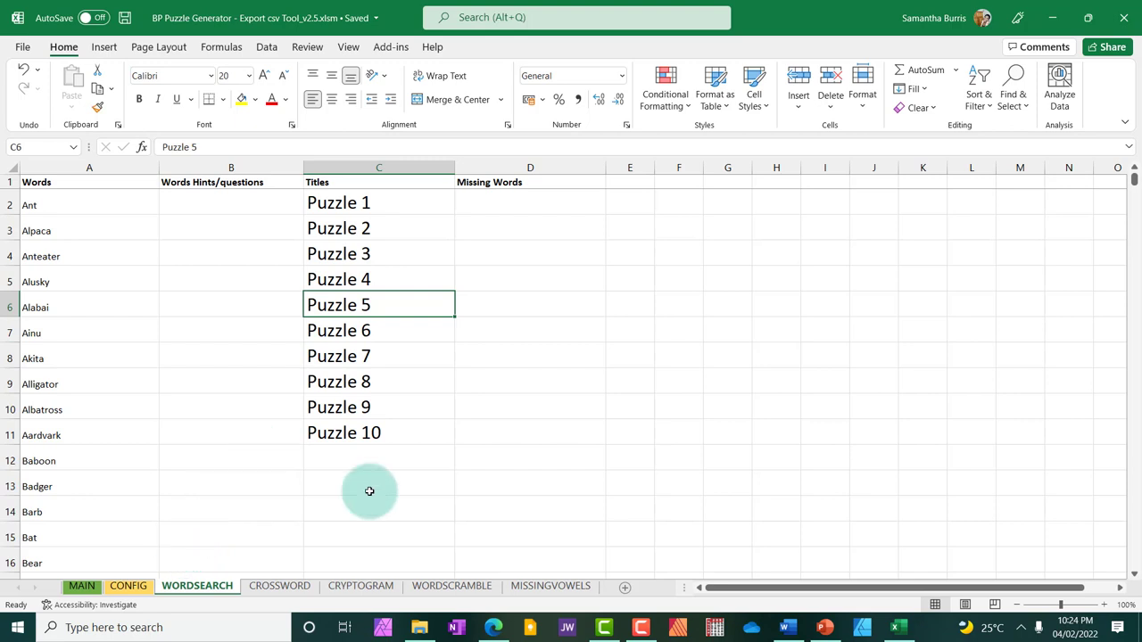
Step: Run the csv export from the MAIN sheet's SUBMIT button and acknowledge the Completed message
{"action": "left_click", "coordinate": [125, 587]}
{"action": "left_click", "coordinate": [79, 586]}
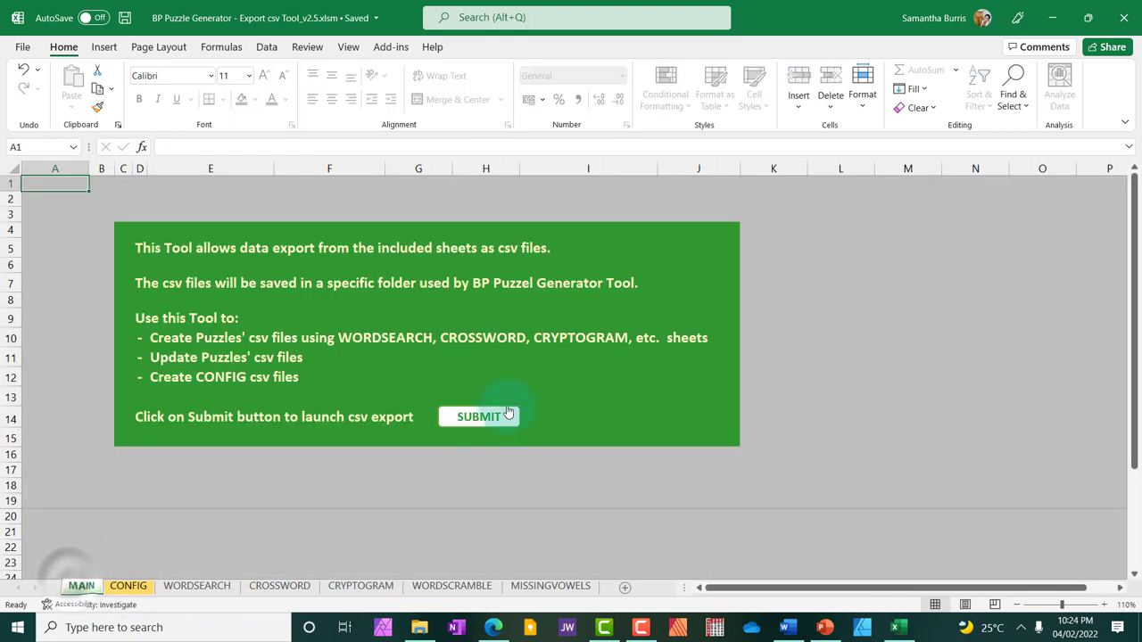
{"action": "left_click", "coordinate": [81, 586]}
{"action": "left_click", "coordinate": [468, 418]}
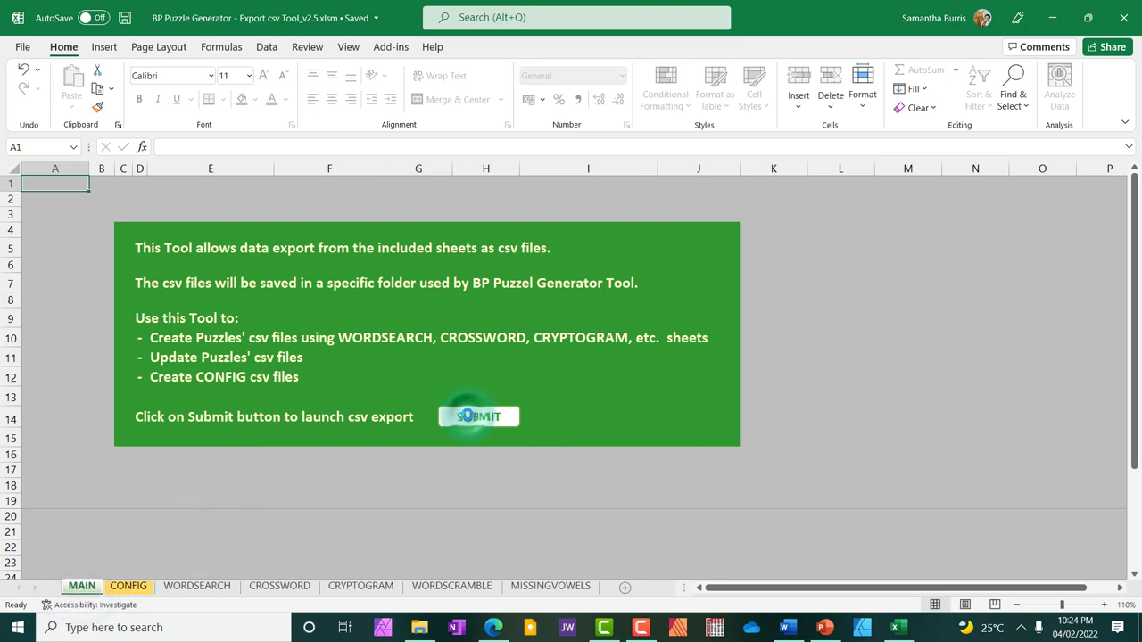
{"action": "left_click", "coordinate": [620, 369]}
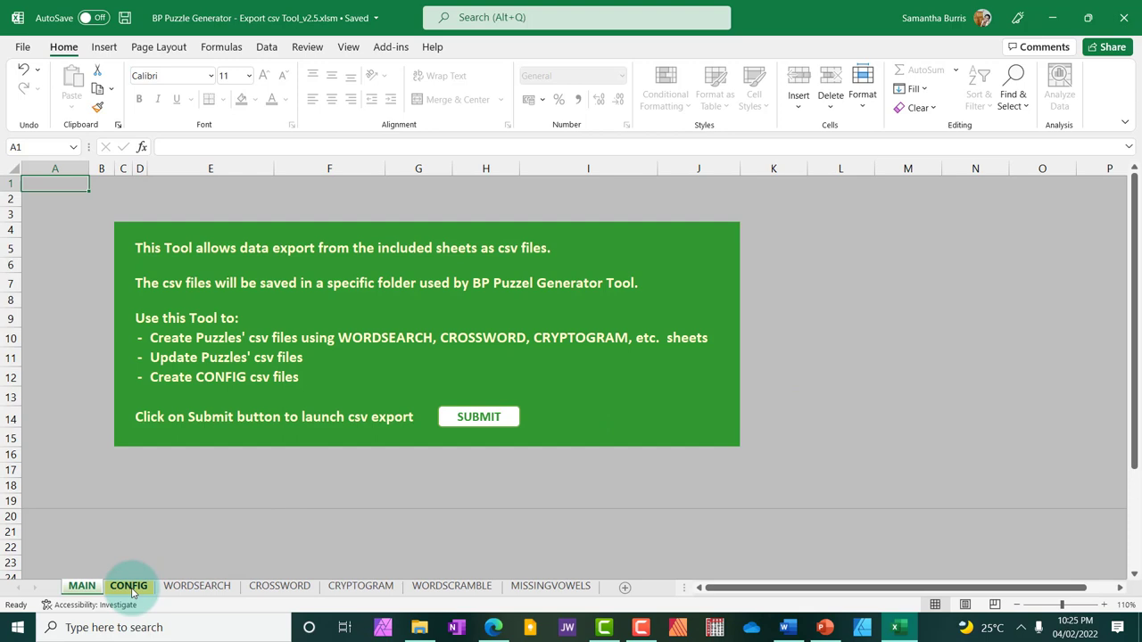
Step: On the CONFIG sheet, select the fonts in D2:D16 and look up the Babe font in the font list
{"action": "left_click", "coordinate": [129, 587]}
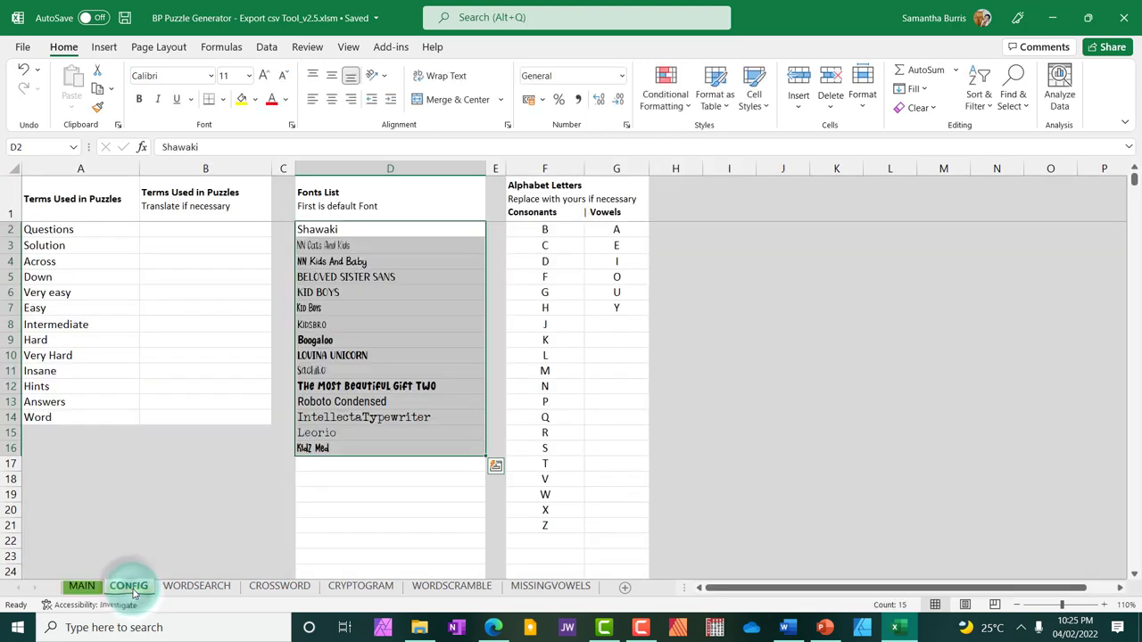
{"action": "left_click", "coordinate": [810, 419]}
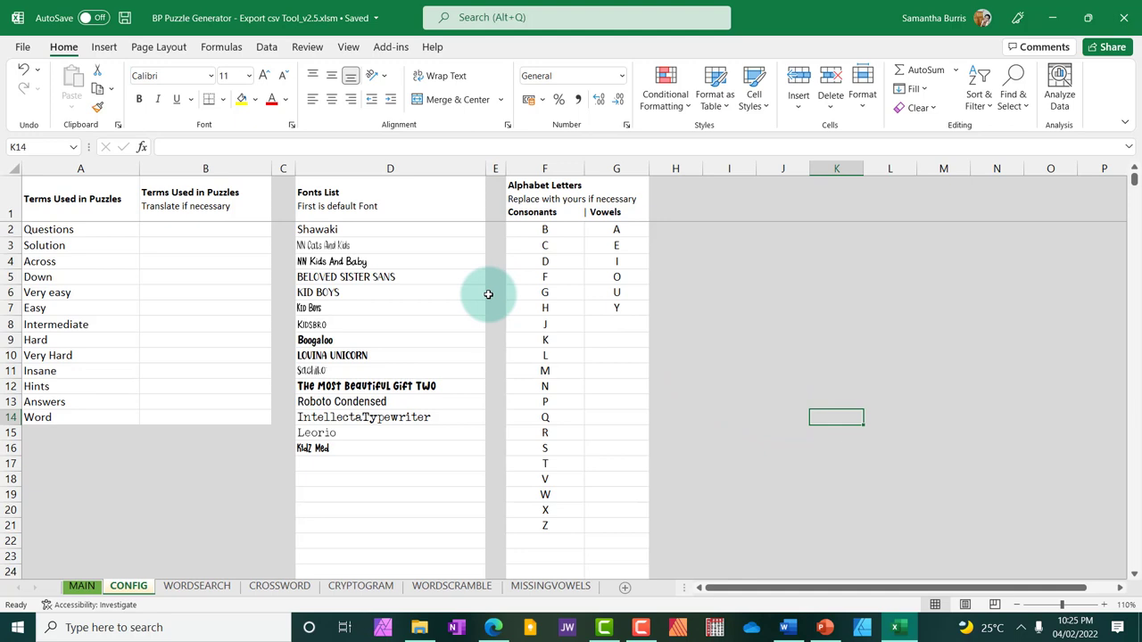
{"action": "left_click_drag", "start_coordinate": [318, 228], "coordinate": [352, 446]}
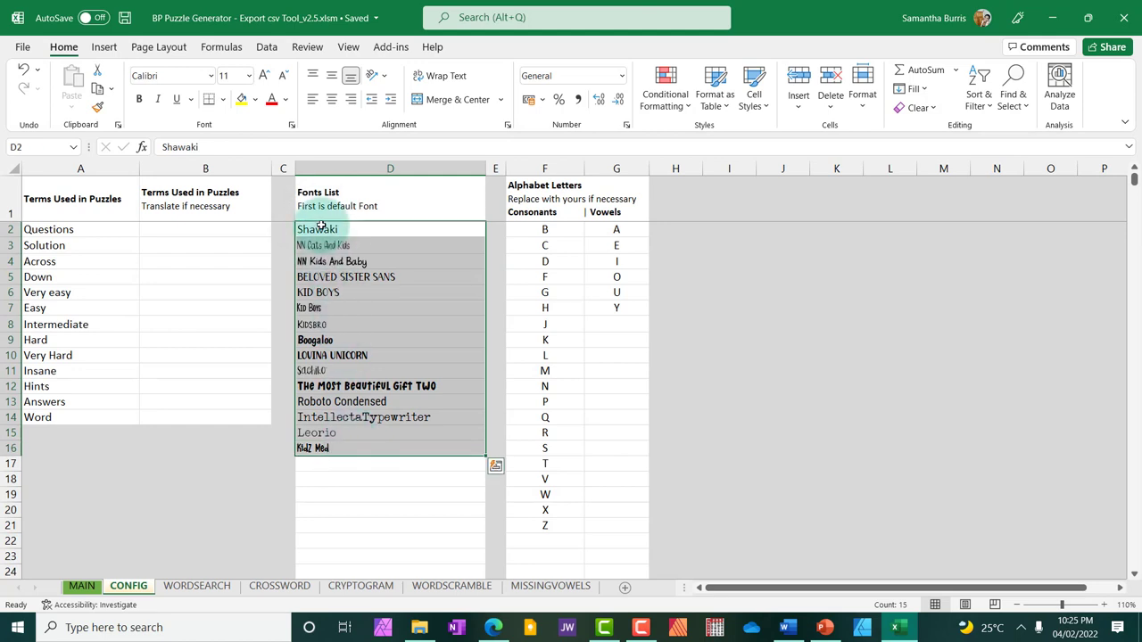
{"action": "left_click_drag", "start_coordinate": [834, 277], "coordinate": [785, 276]}
{"action": "left_click_drag", "start_coordinate": [321, 230], "coordinate": [344, 449]}
{"action": "left_click", "coordinate": [337, 463]}
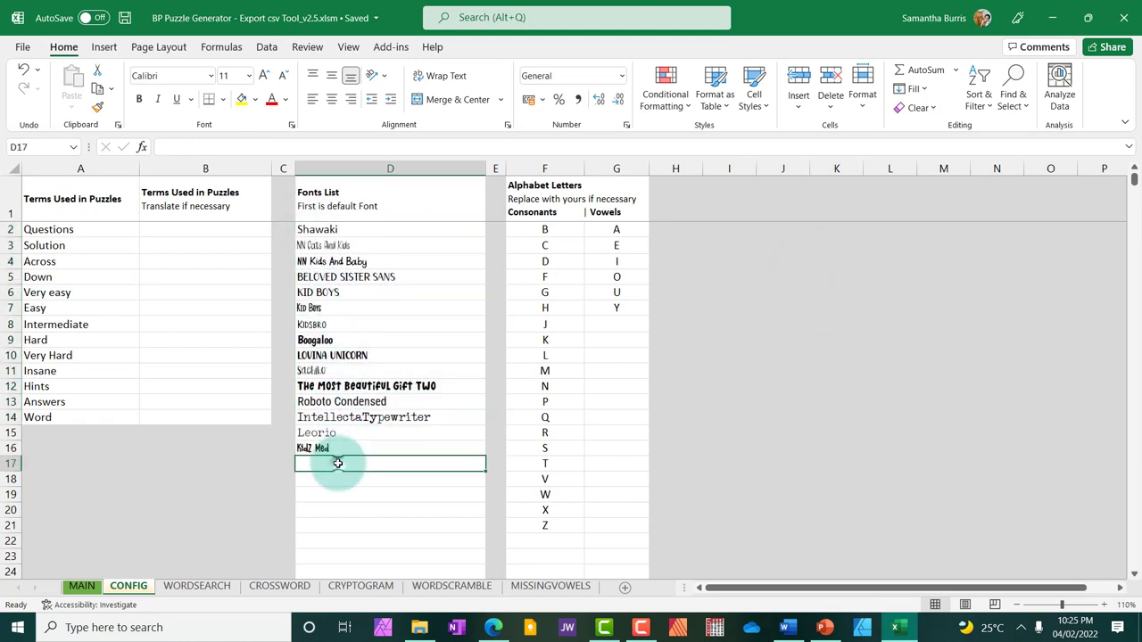
{"action": "left_click", "coordinate": [214, 76]}
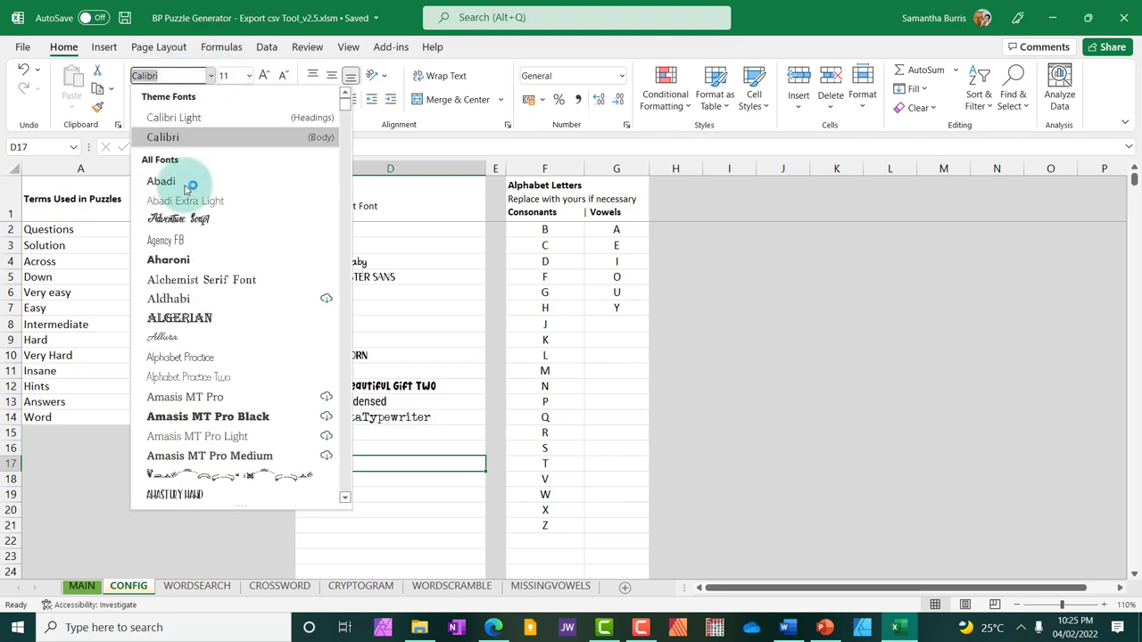
{"action": "scroll", "coordinate": [187, 250], "scroll_direction": "down", "scroll_amount": 4}
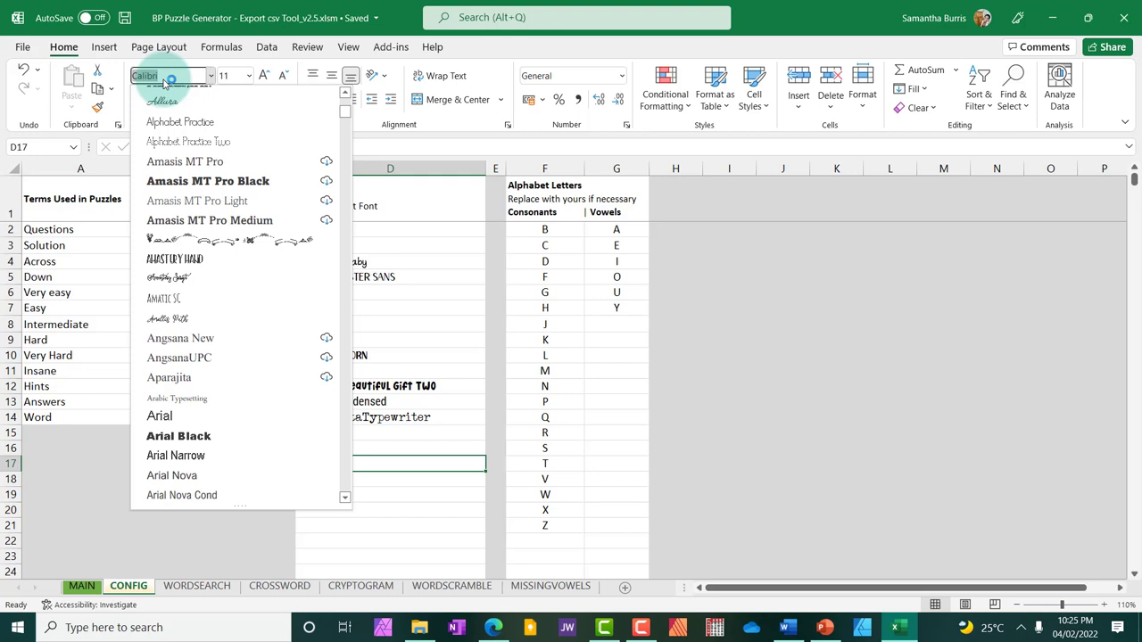
{"action": "type", "text": "be"}
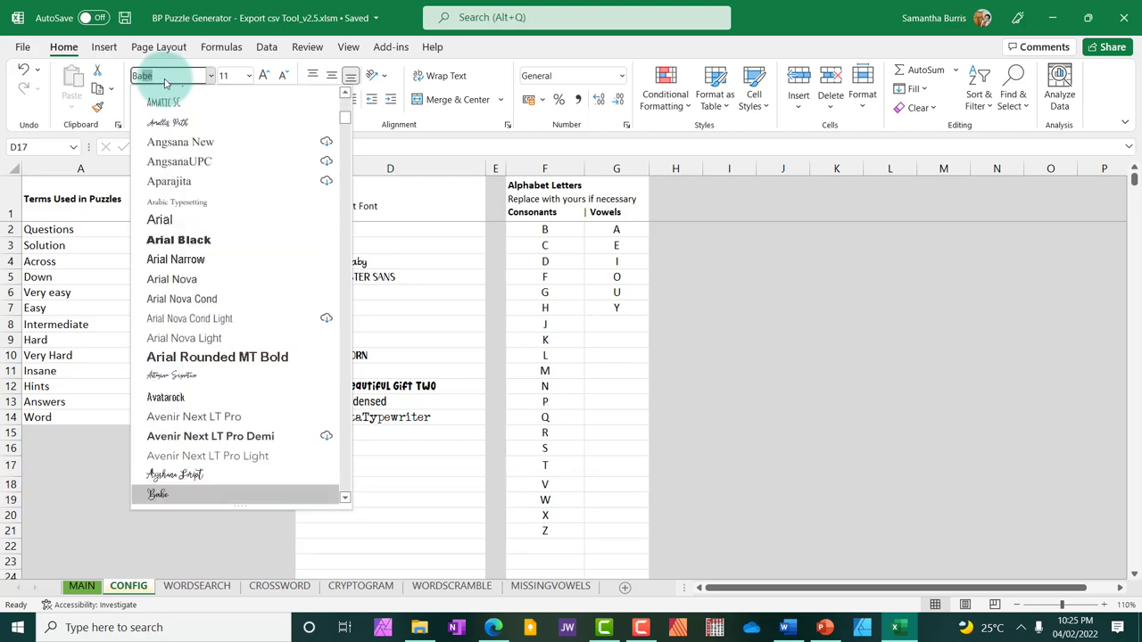
{"action": "left_click", "coordinate": [378, 347]}
{"action": "left_click", "coordinate": [420, 416]}
Step: Enter Babe in D17, then rerun the csv export with SUBMIT on the MAIN sheet
{"action": "left_click", "coordinate": [360, 461]}
{"action": "type", "text": "Babe"}
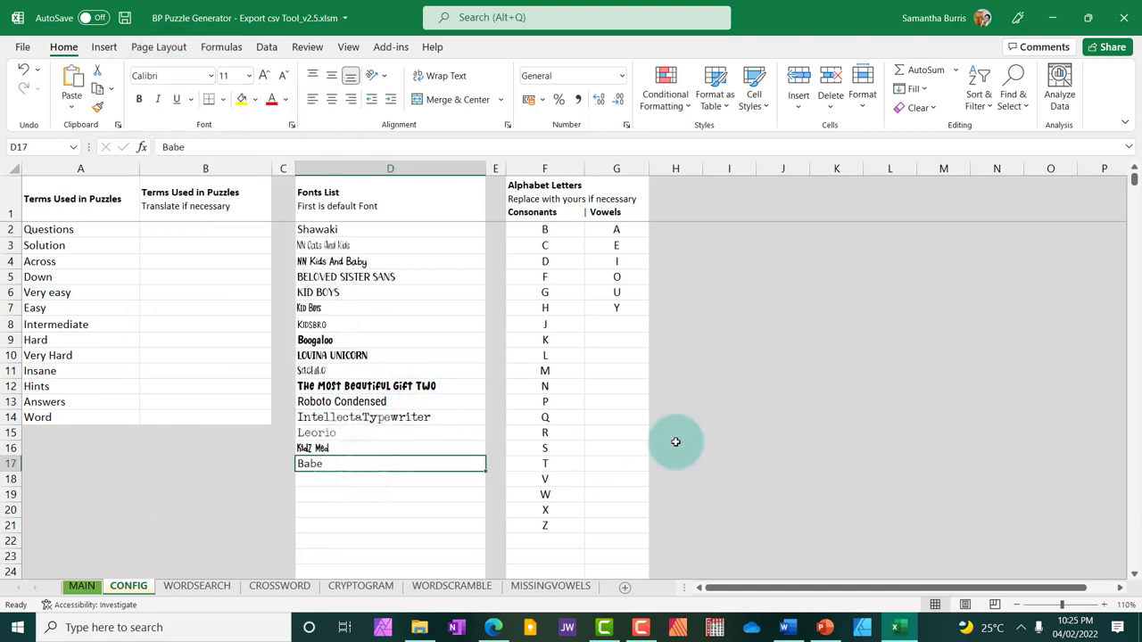
{"action": "left_click", "coordinate": [782, 401]}
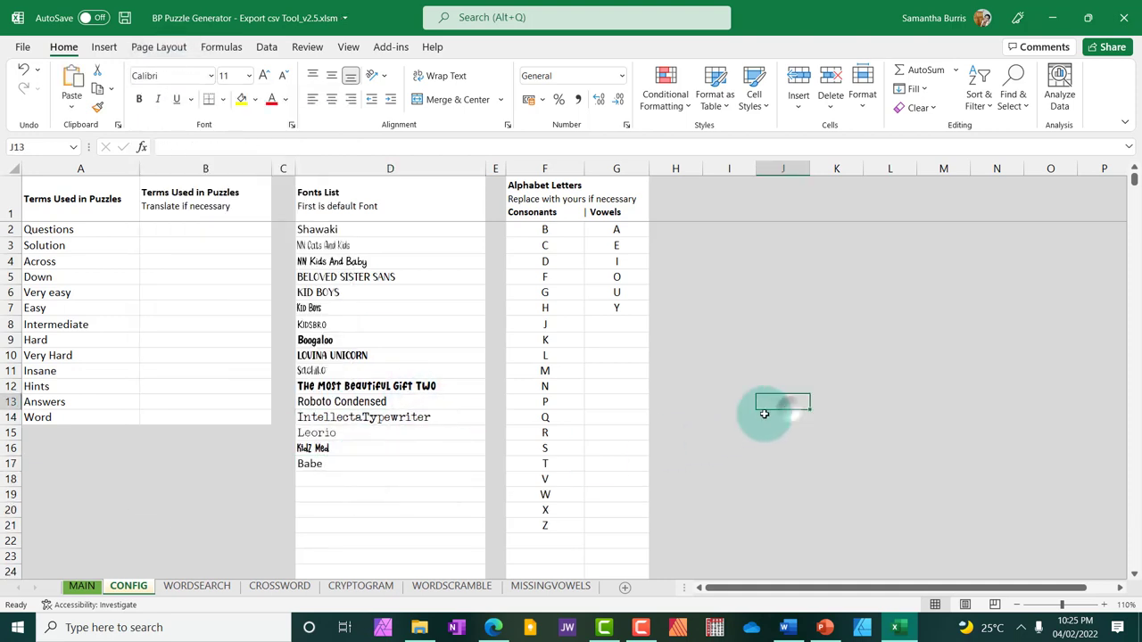
{"action": "left_click", "coordinate": [82, 587]}
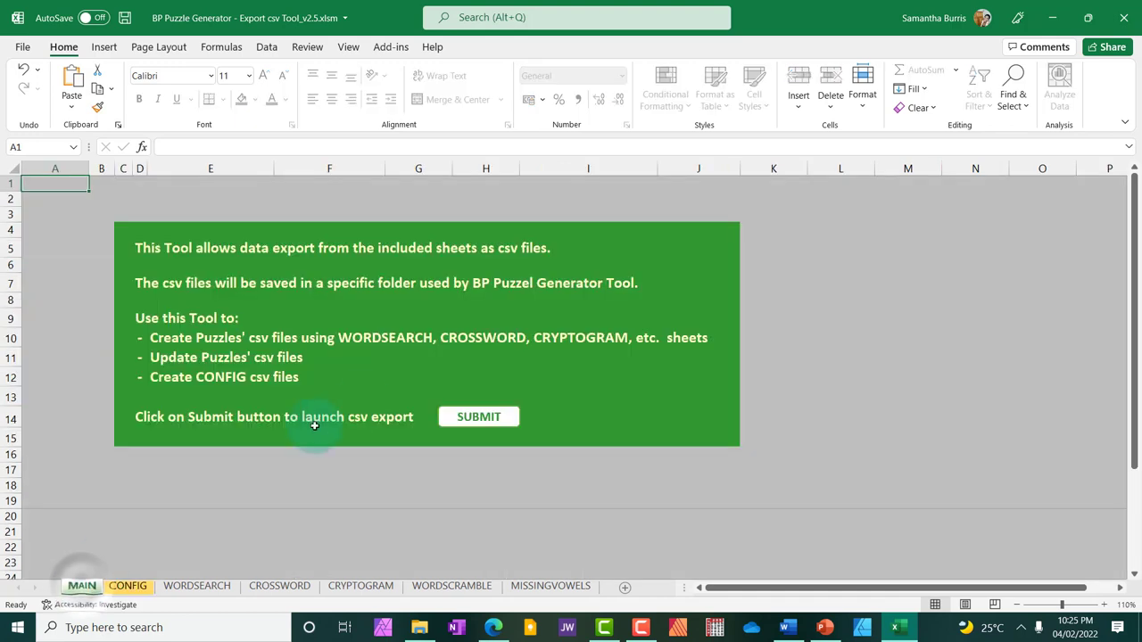
{"action": "left_click", "coordinate": [468, 419]}
Step: Dismiss the export Completed message and bring the blank PowerPoint presentation to the front
{"action": "left_click", "coordinate": [635, 367]}
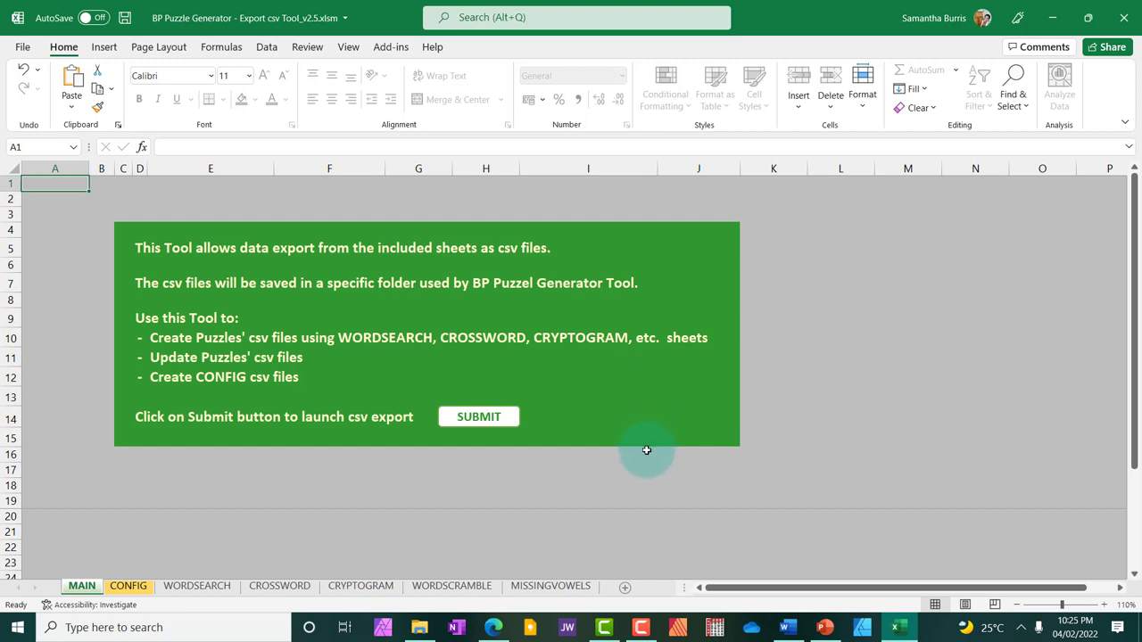
{"action": "left_click", "coordinate": [824, 628]}
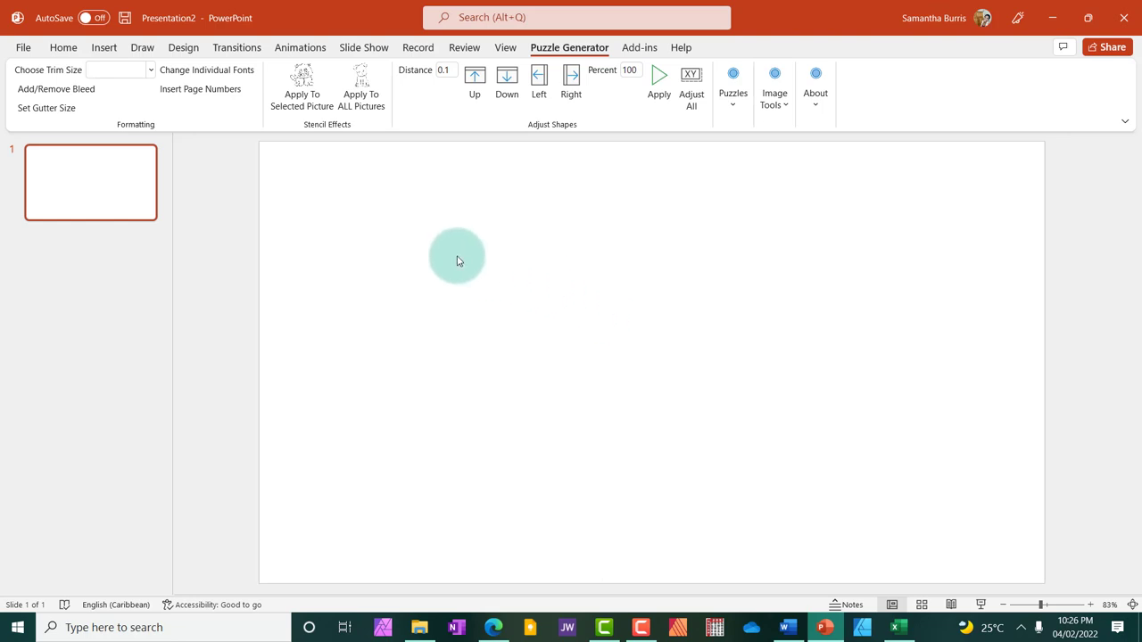
Step: Give the slide a custom 8.5 × 11 in portrait size, maximizing the content
{"action": "left_click", "coordinate": [184, 49]}
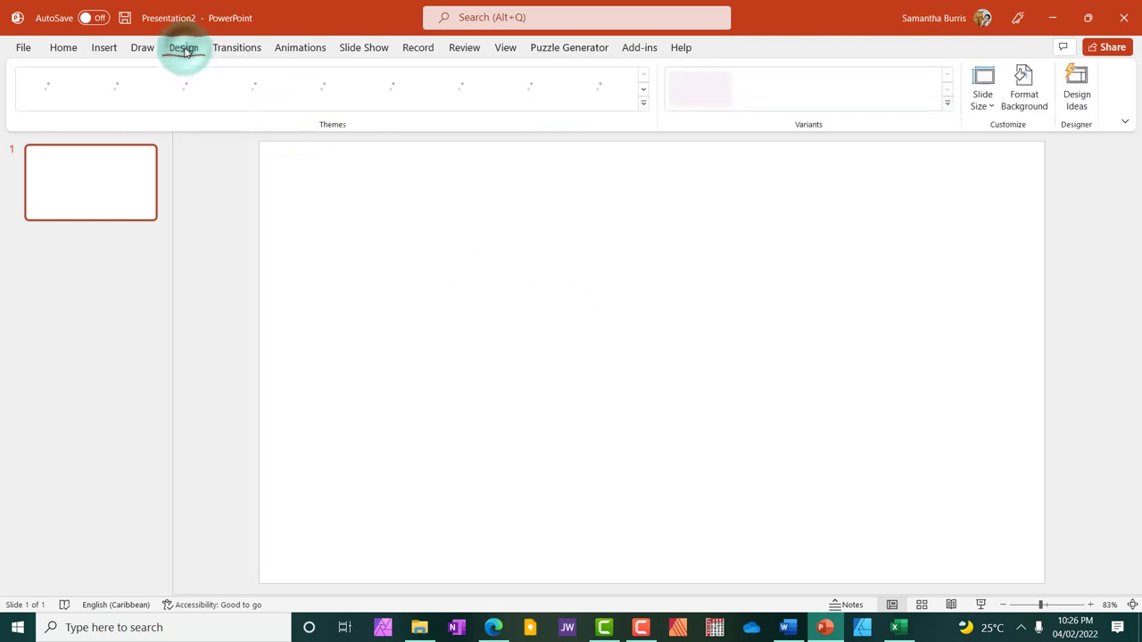
{"action": "left_click", "coordinate": [983, 102]}
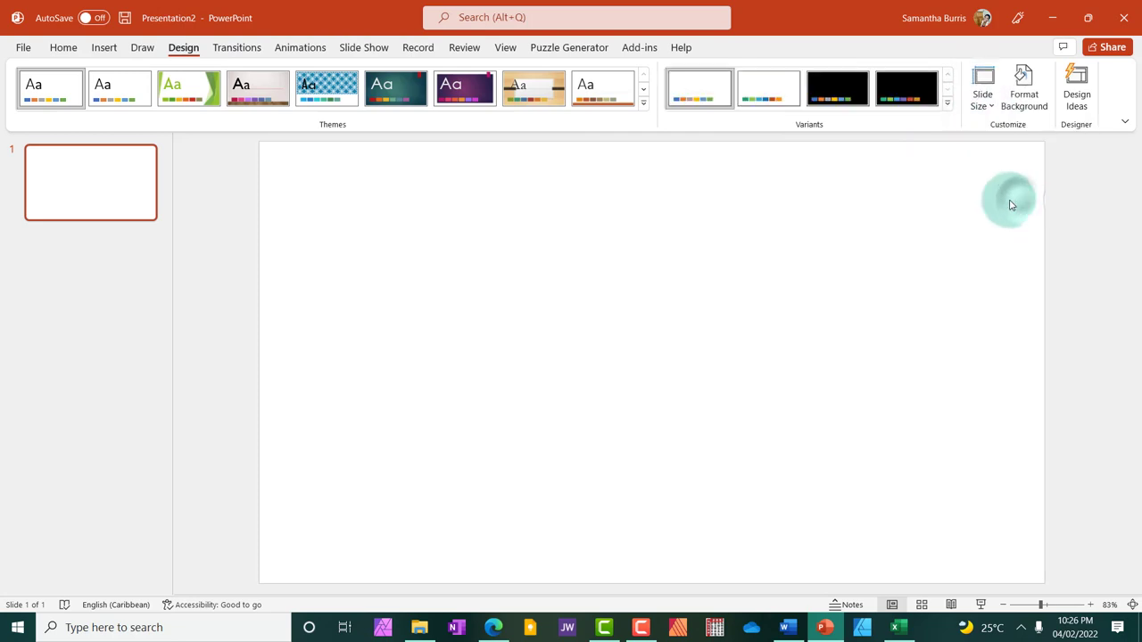
{"action": "left_click", "coordinate": [1012, 192]}
{"action": "left_click_drag", "start_coordinate": [483, 292], "coordinate": [438, 295]}
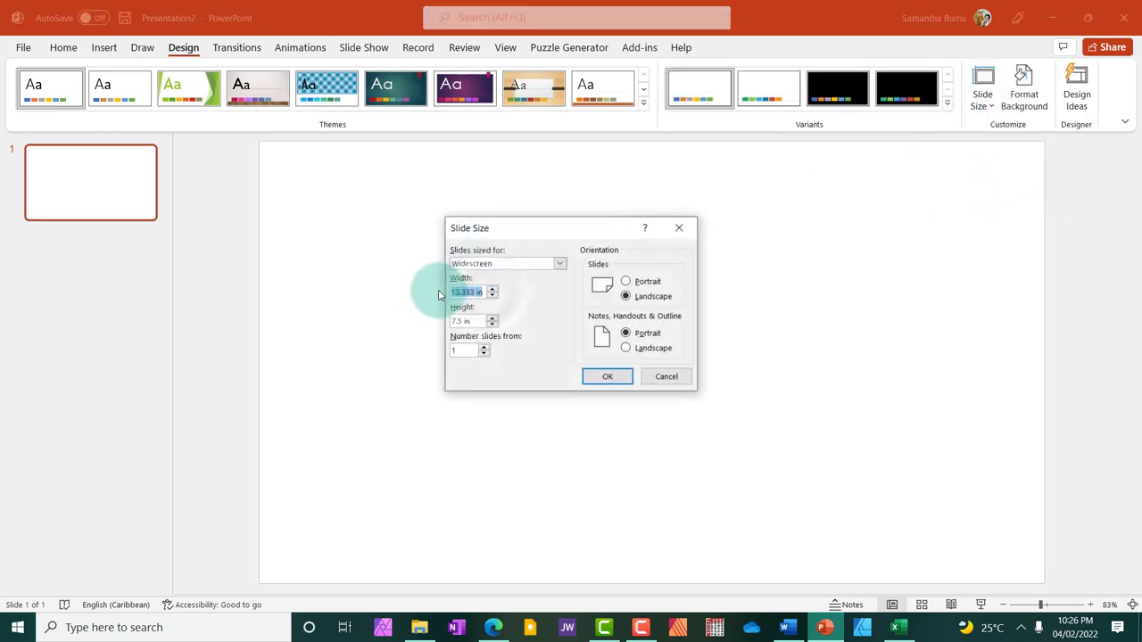
{"action": "type", "text": "8.5"}
{"action": "key", "text": "Tab"}
{"action": "type", "text": "11"}
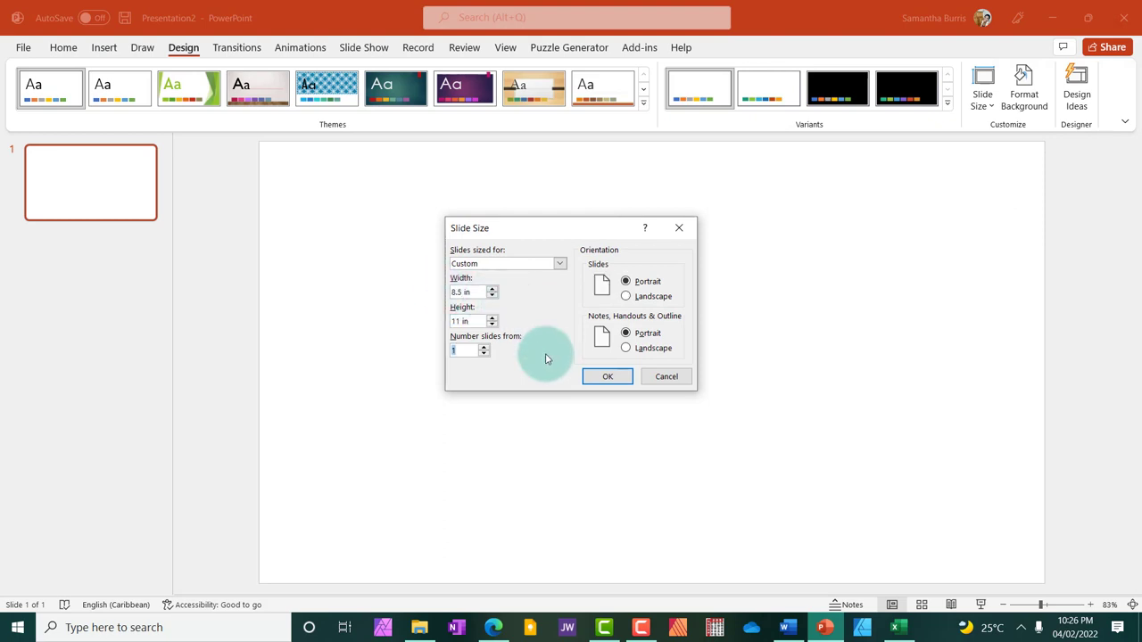
{"action": "left_click", "coordinate": [590, 384]}
{"action": "left_click", "coordinate": [593, 407]}
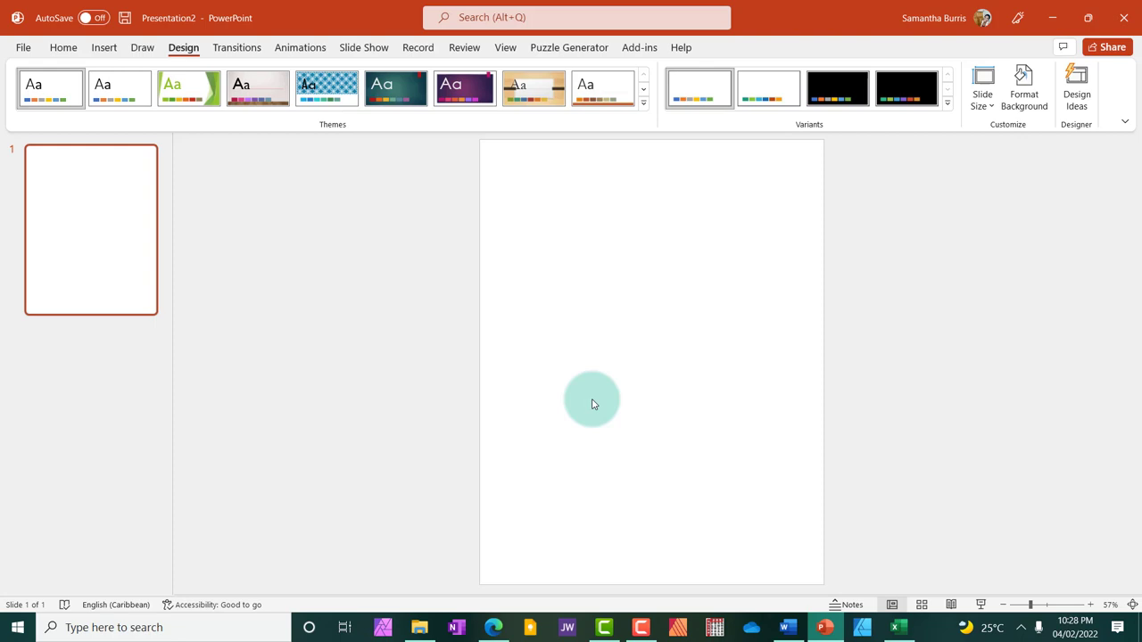
Step: Bring up the context menu on the blank portrait slide
{"action": "right_click", "coordinate": [575, 369]}
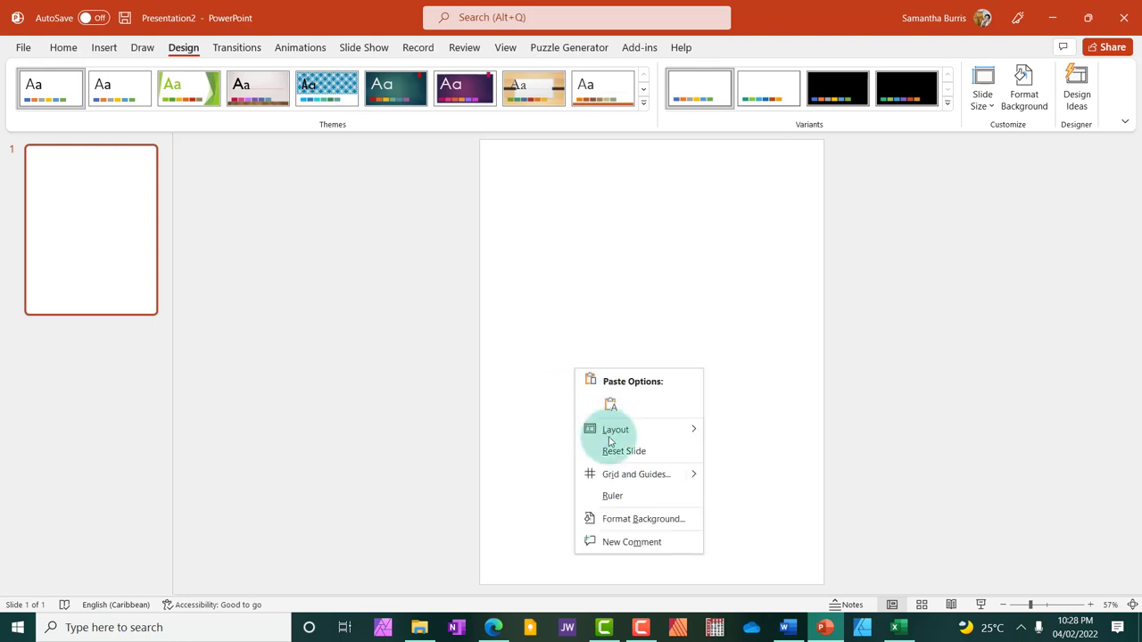
Step: Turn on the visible grid and drawing guides at 0.25 spacing, and shift the vertical guide left
{"action": "left_click", "coordinate": [625, 474]}
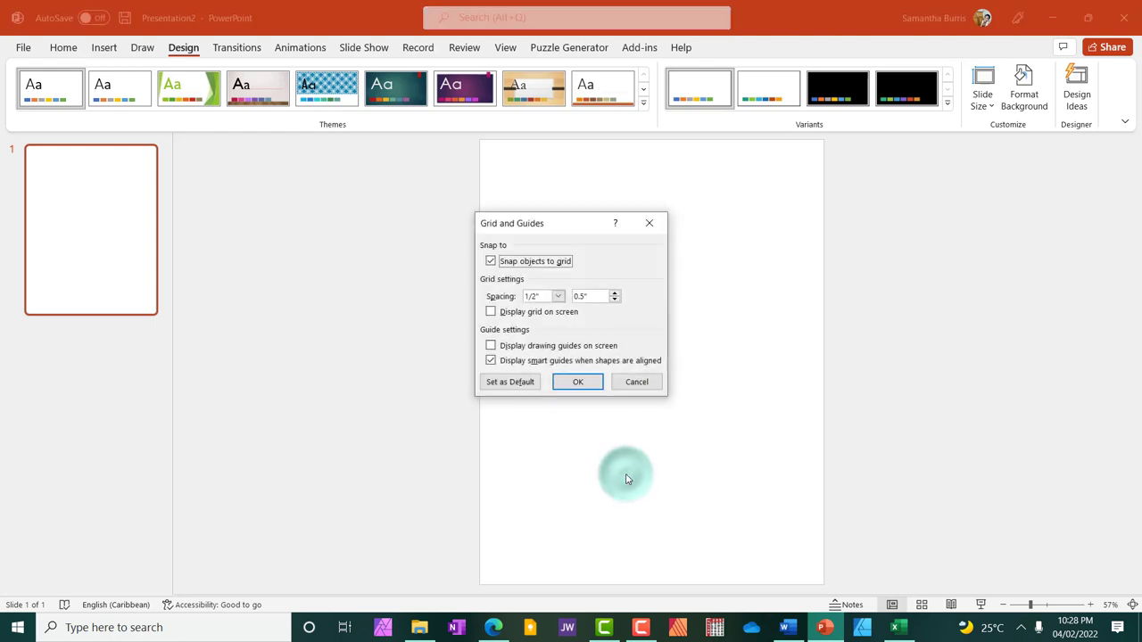
{"action": "left_click", "coordinate": [582, 295]}
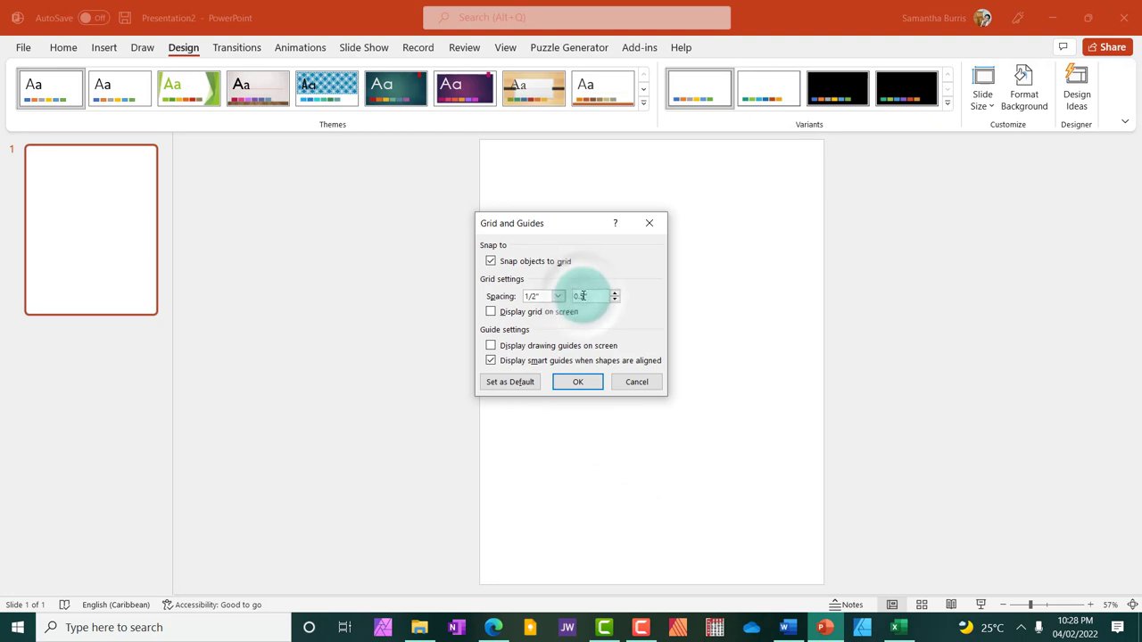
{"action": "type", "text": "0.25"}
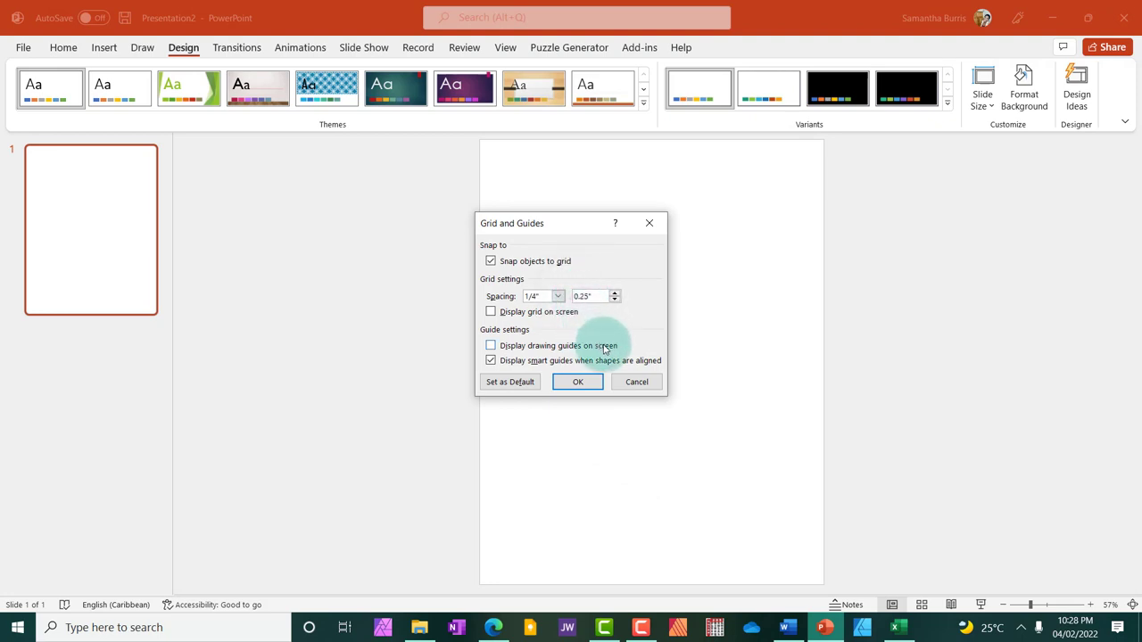
{"action": "left_click", "coordinate": [491, 346]}
{"action": "left_click", "coordinate": [491, 312]}
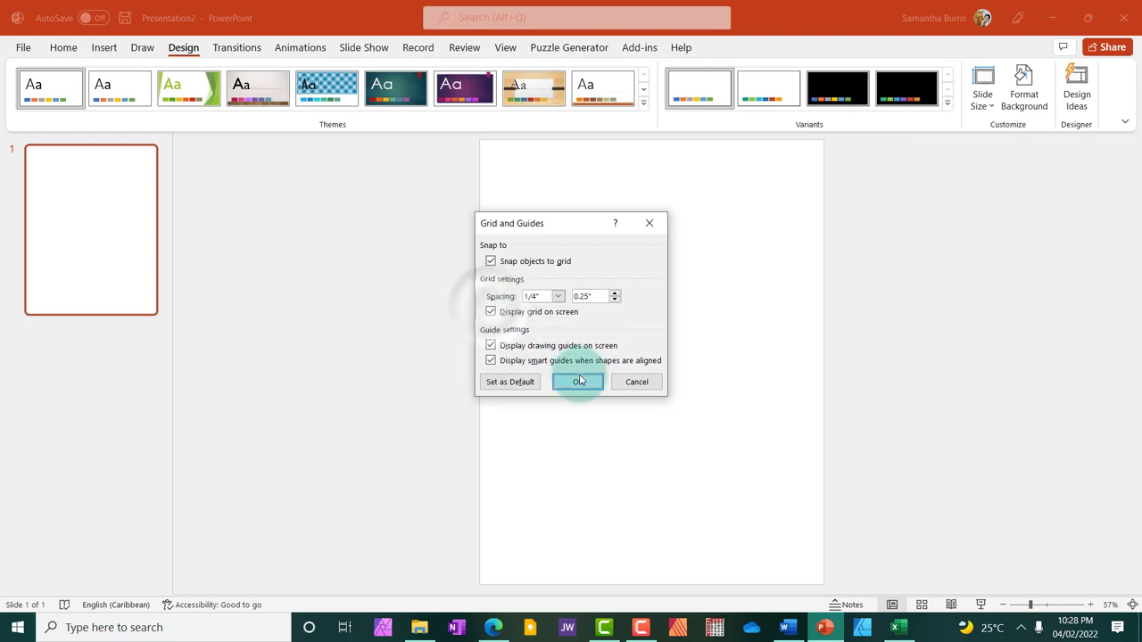
{"action": "left_click", "coordinate": [577, 382]}
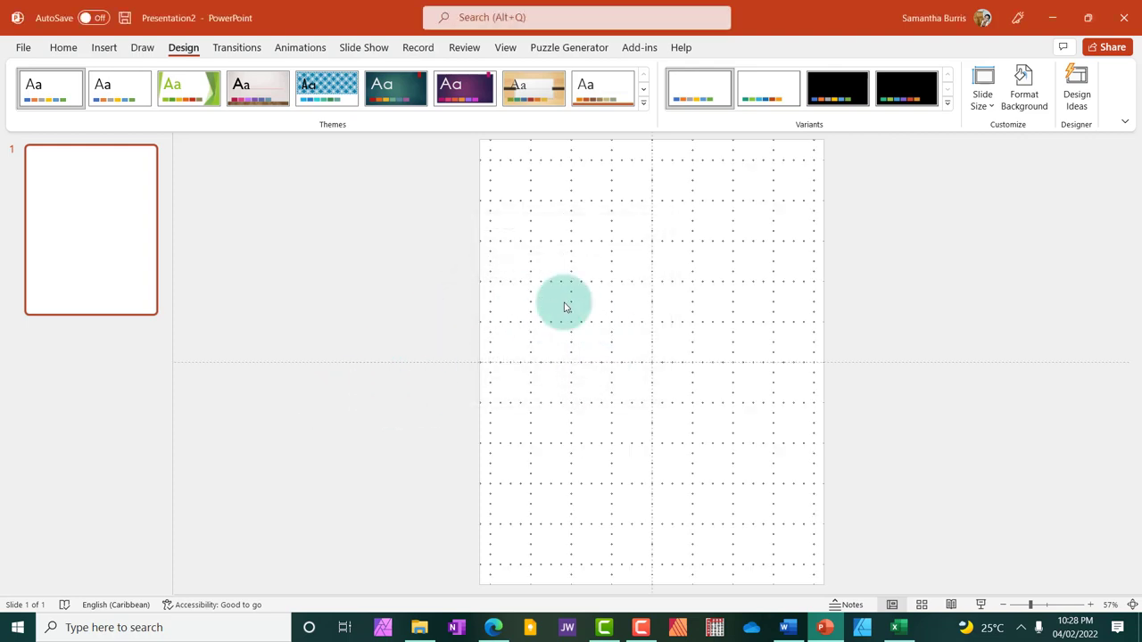
{"action": "mouse_move", "coordinate": [651, 191]}
{"action": "left_mouse_down"}
{"action": "mouse_move", "coordinate": [481, 170]}
{"action": "mouse_move", "coordinate": [601, 181]}
{"action": "left_mouse_up"}
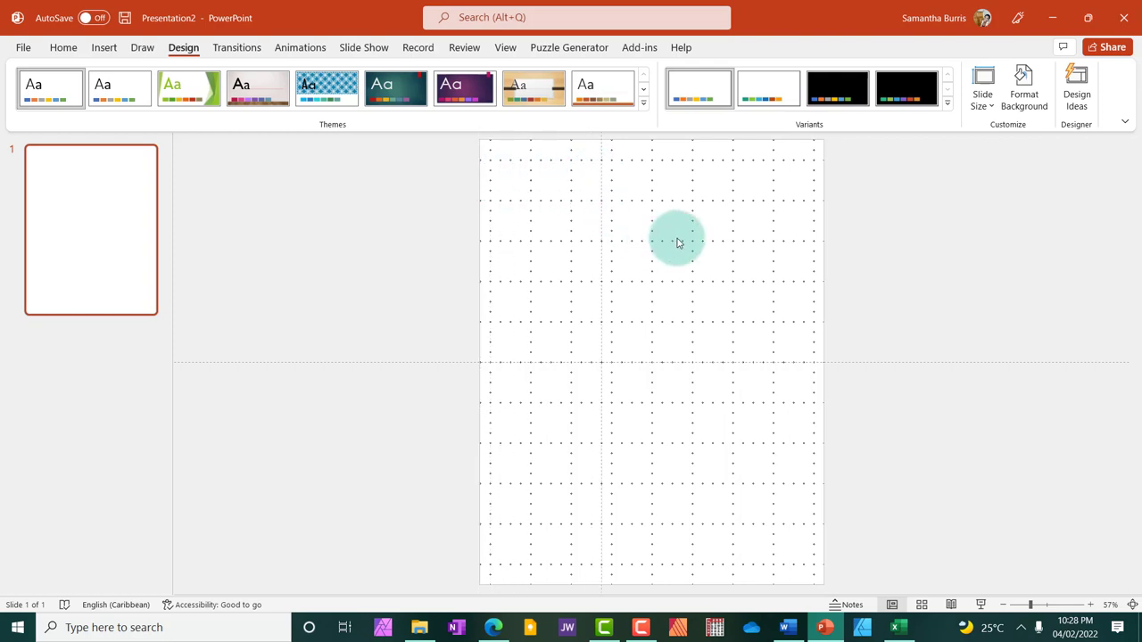
Step: Show the rulers, change the grid spacing to 0.50", and move the vertical guide right of centre
{"action": "left_click", "coordinate": [505, 47]}
{"action": "left_click", "coordinate": [323, 69]}
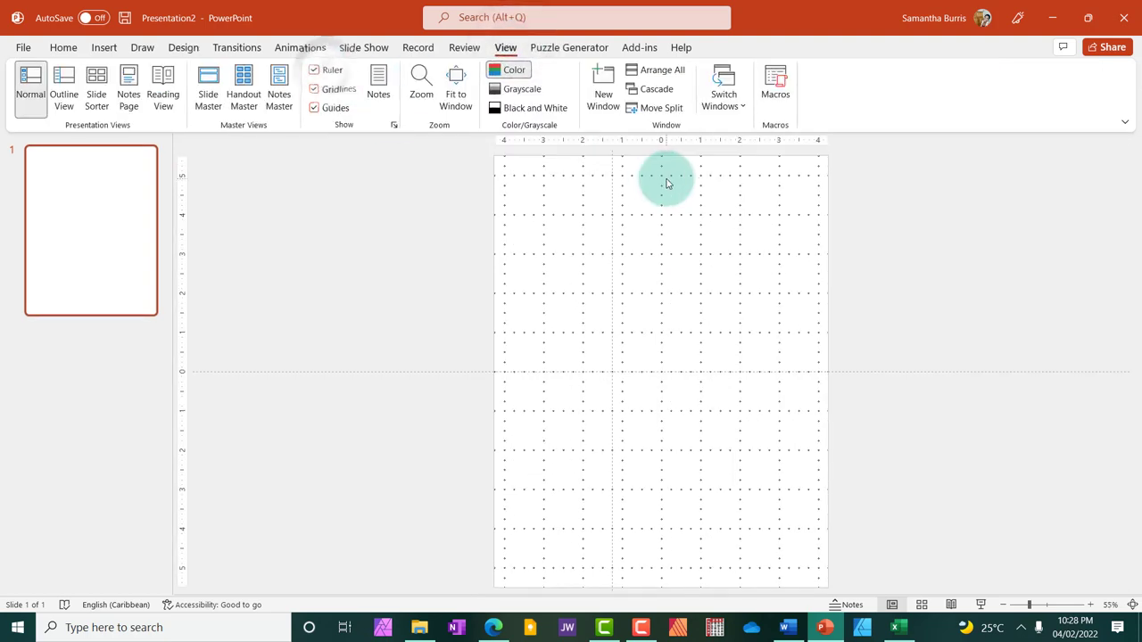
{"action": "right_click", "coordinate": [587, 177]}
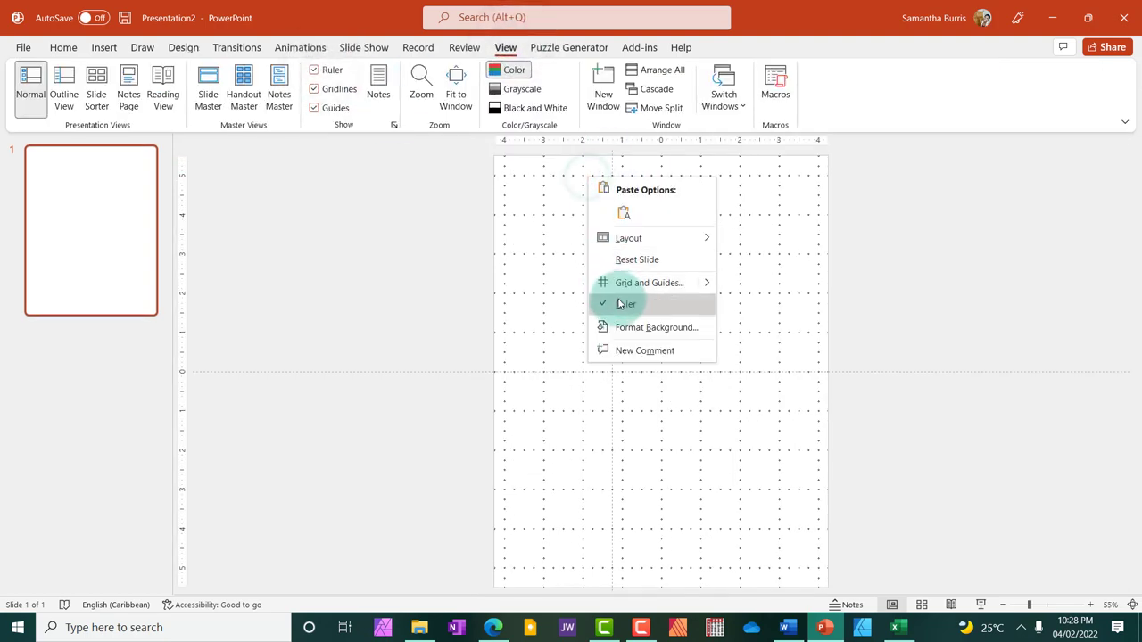
{"action": "left_click", "coordinate": [618, 284]}
{"action": "double_click", "coordinate": [582, 297]}
{"action": "type", "text": "0.50\""}
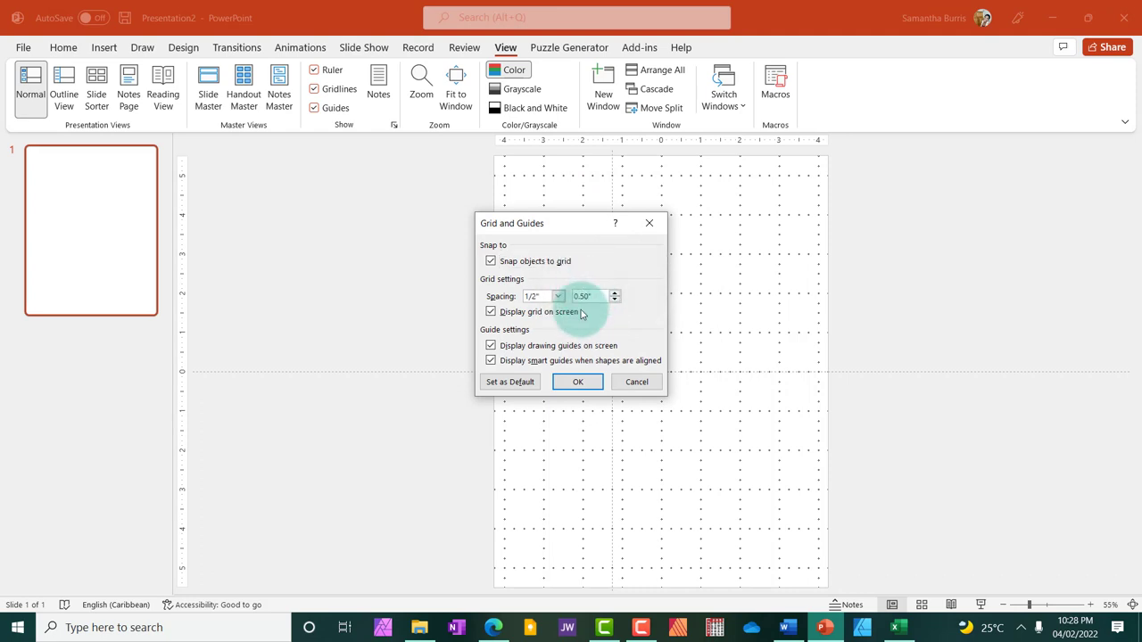
{"action": "left_click", "coordinate": [578, 383]}
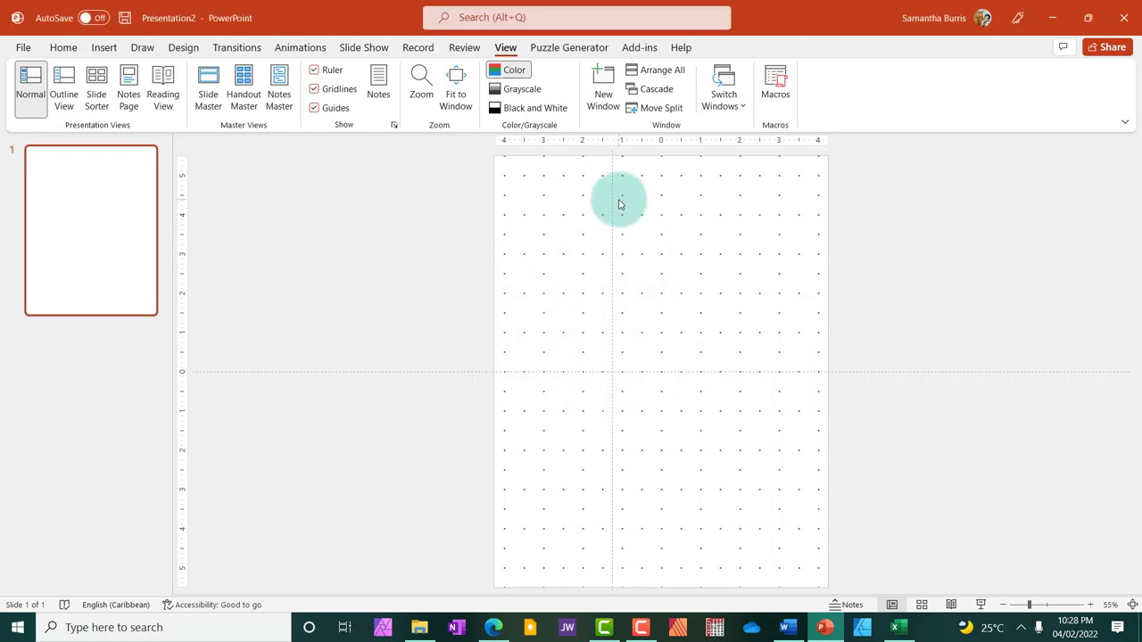
{"action": "left_click_drag", "start_coordinate": [619, 205], "coordinate": [770, 206]}
Step: Set the Puzzle Generator's page trim size to 8.5x11 in
{"action": "left_click", "coordinate": [575, 47]}
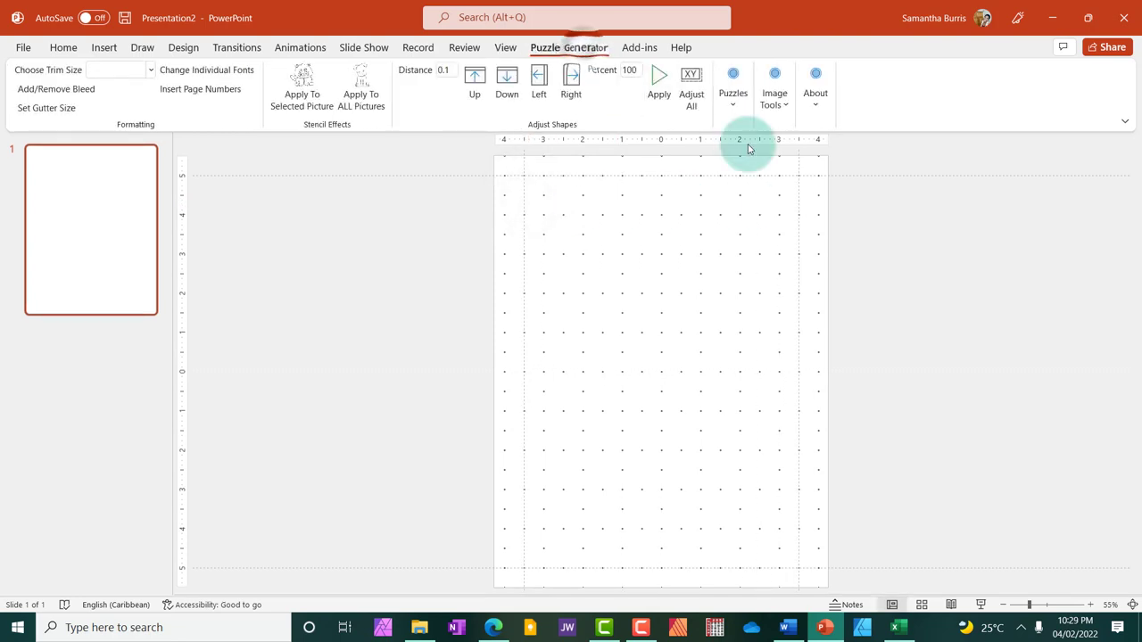
{"action": "left_click", "coordinate": [896, 336]}
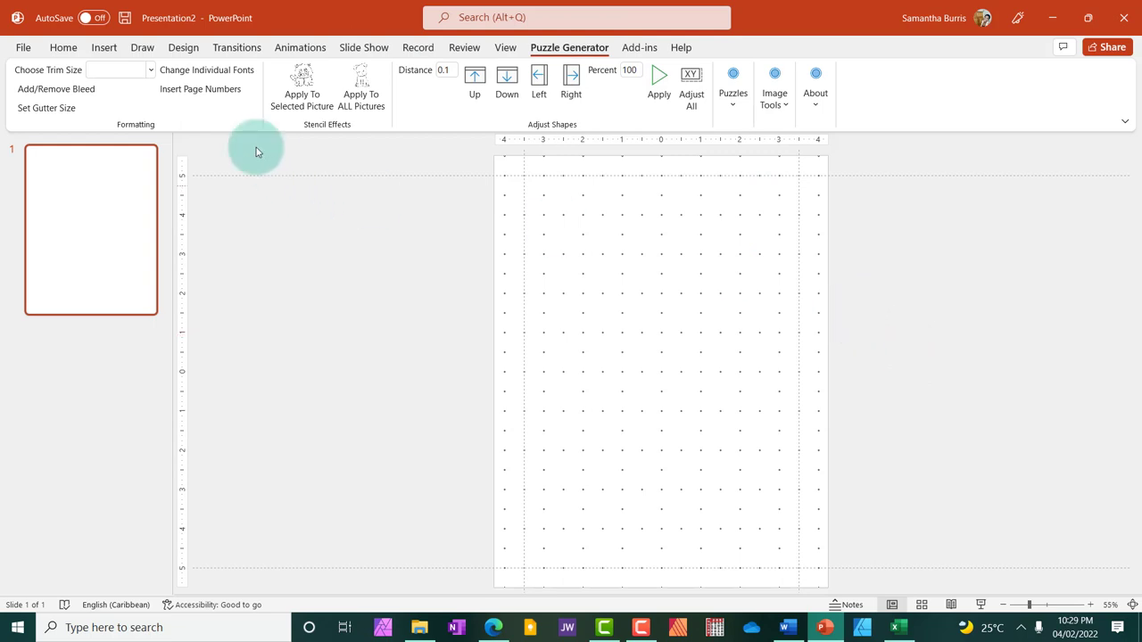
{"action": "left_click", "coordinate": [150, 69]}
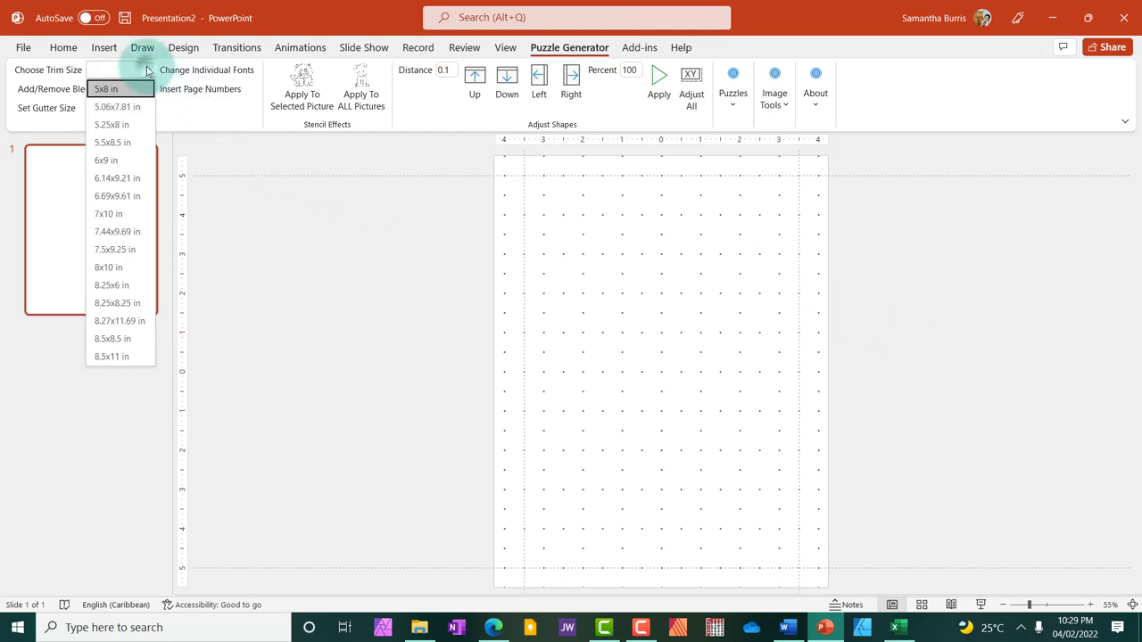
{"action": "left_click", "coordinate": [110, 357]}
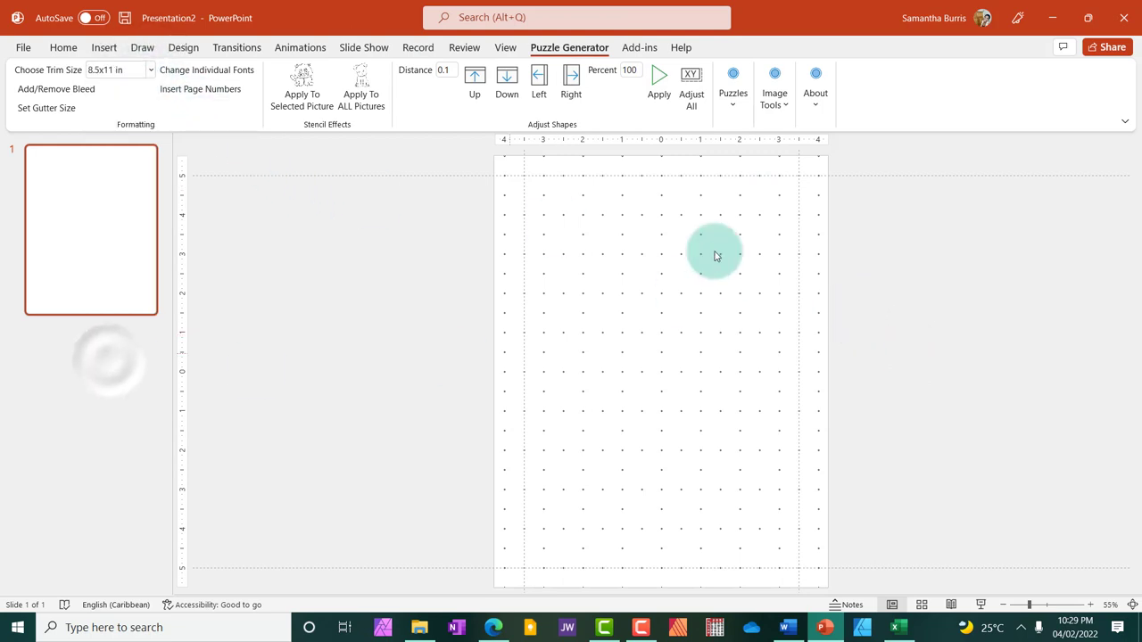
Step: Start the Word Search generator and confirm the One Grid format
{"action": "left_click", "coordinate": [732, 88]}
{"action": "left_click", "coordinate": [646, 151]}
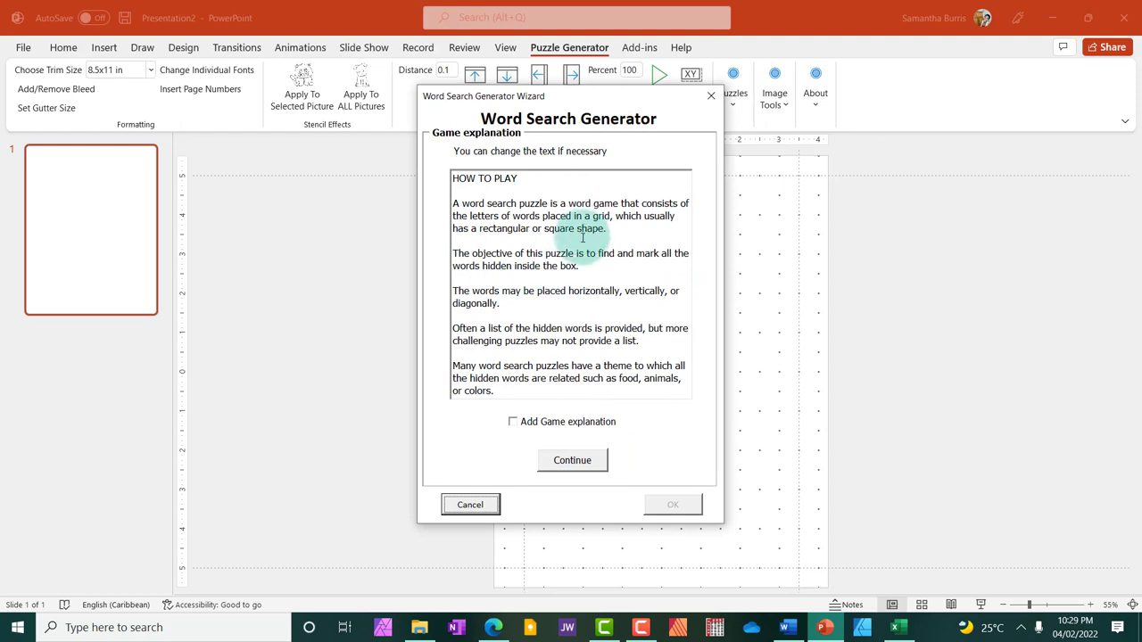
{"action": "left_click", "coordinate": [575, 461]}
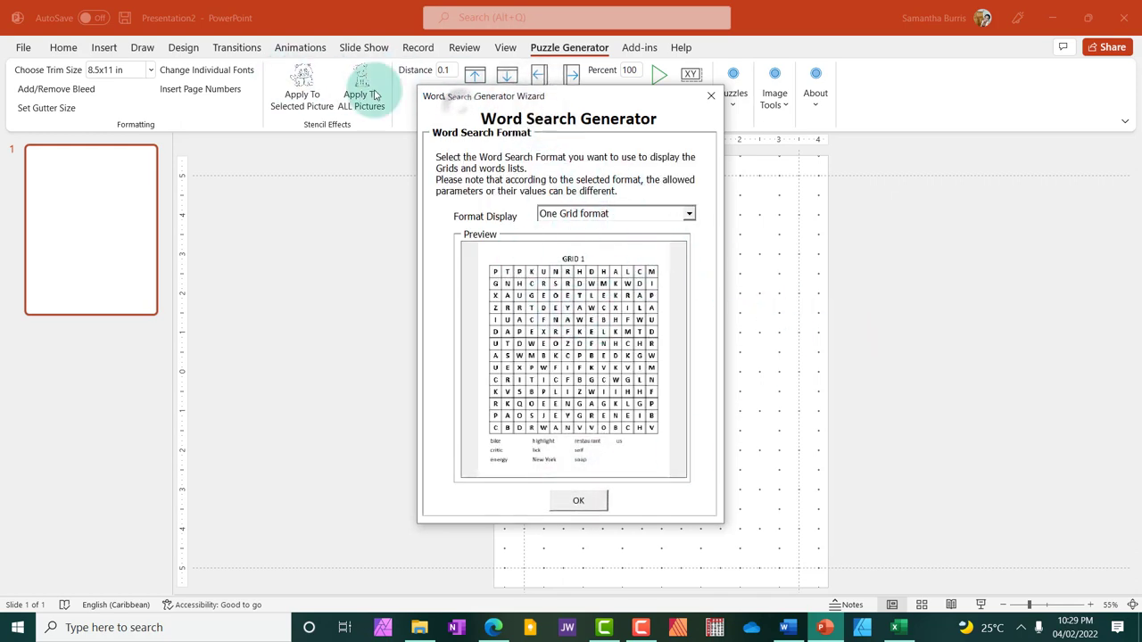
{"action": "left_click_drag", "start_coordinate": [404, 100], "coordinate": [214, 98]}
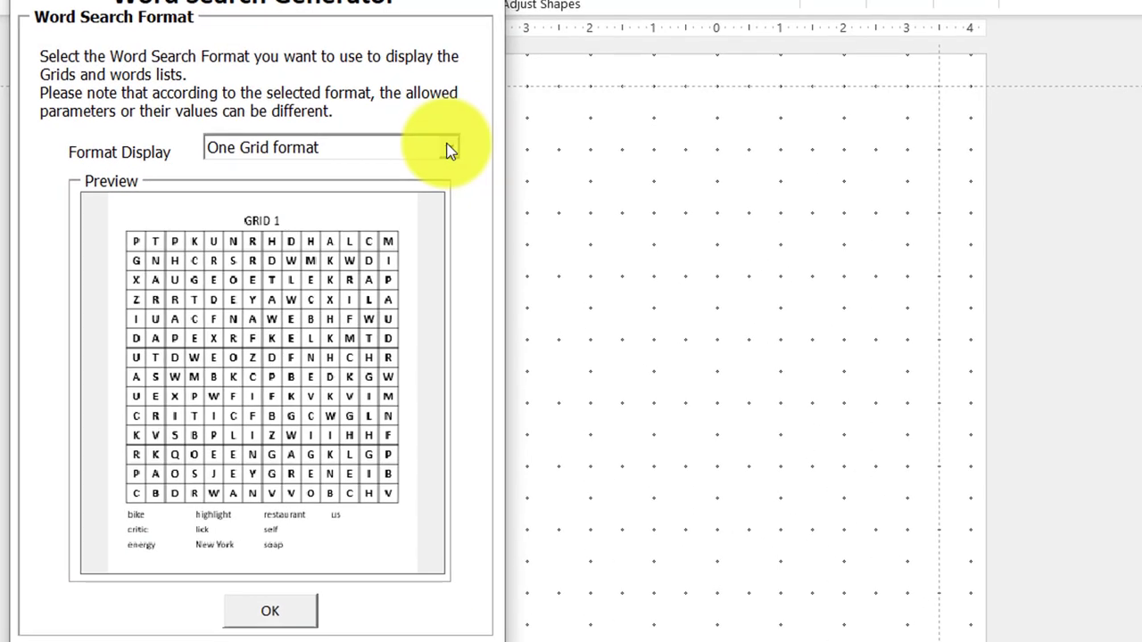
{"action": "left_click", "coordinate": [451, 149]}
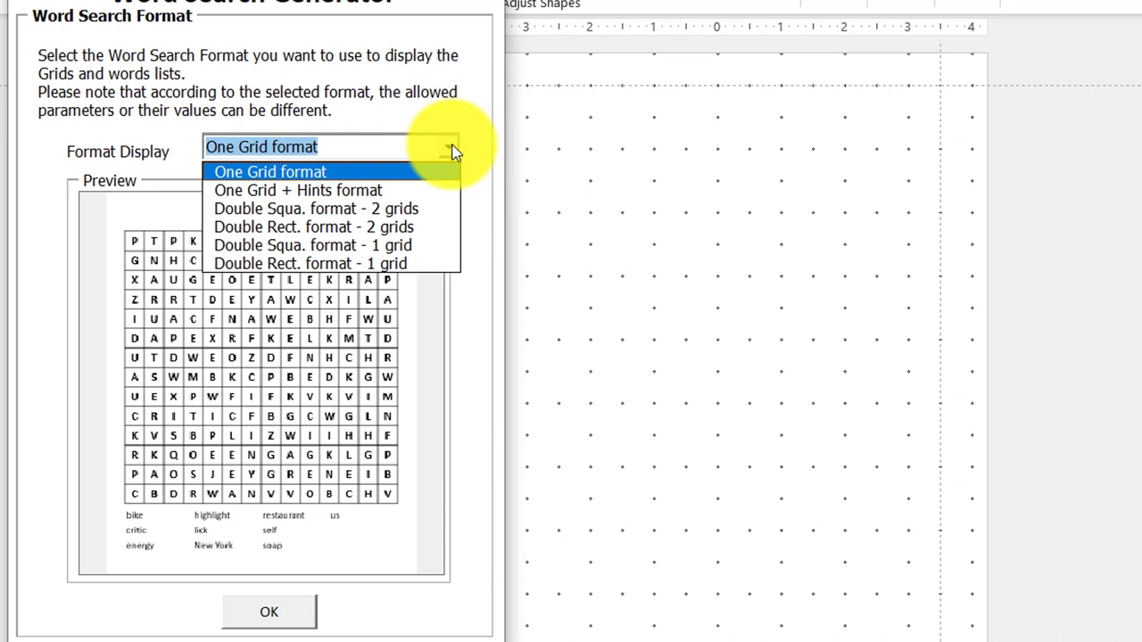
{"action": "left_click", "coordinate": [302, 171]}
{"action": "left_click", "coordinate": [268, 612]}
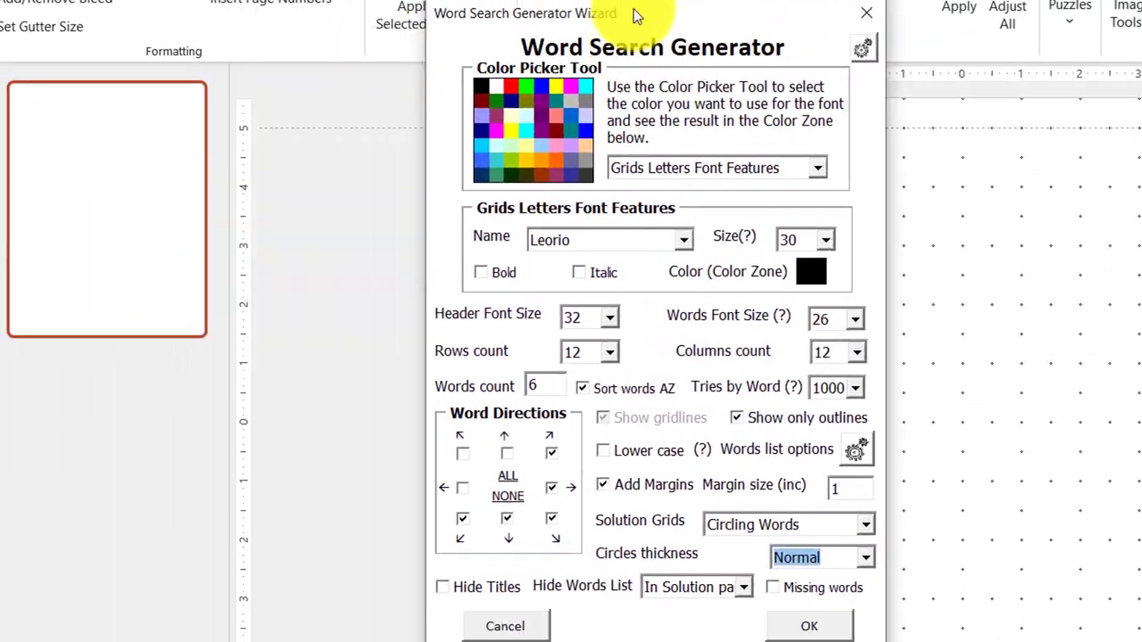
{"action": "left_click_drag", "start_coordinate": [633, 9], "coordinate": [627, 7]}
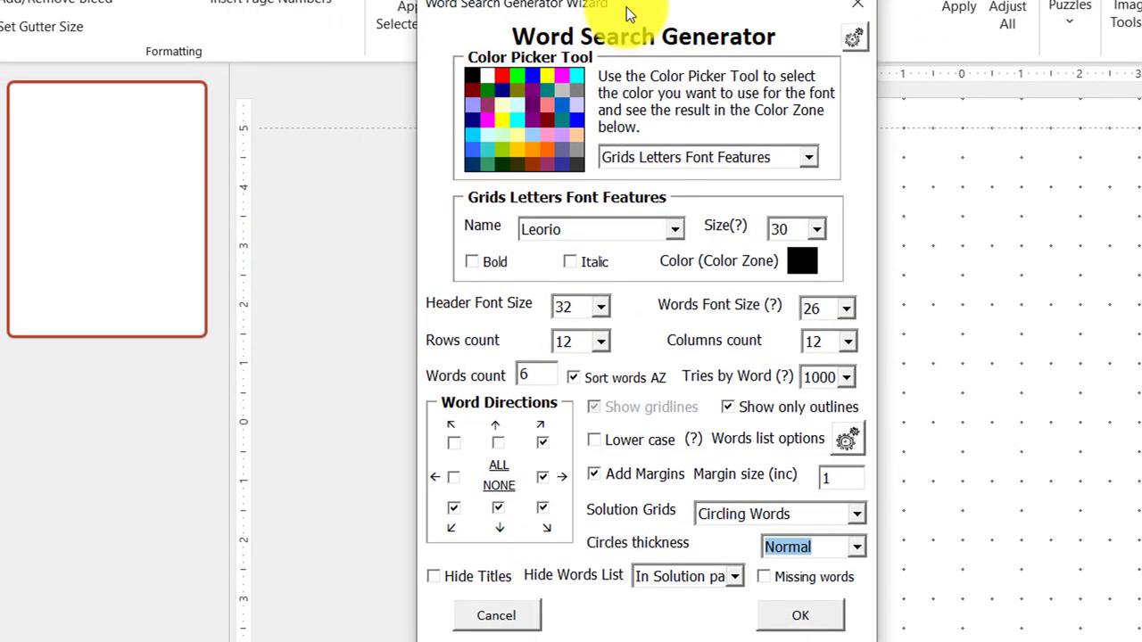
{"action": "left_click", "coordinate": [495, 103]}
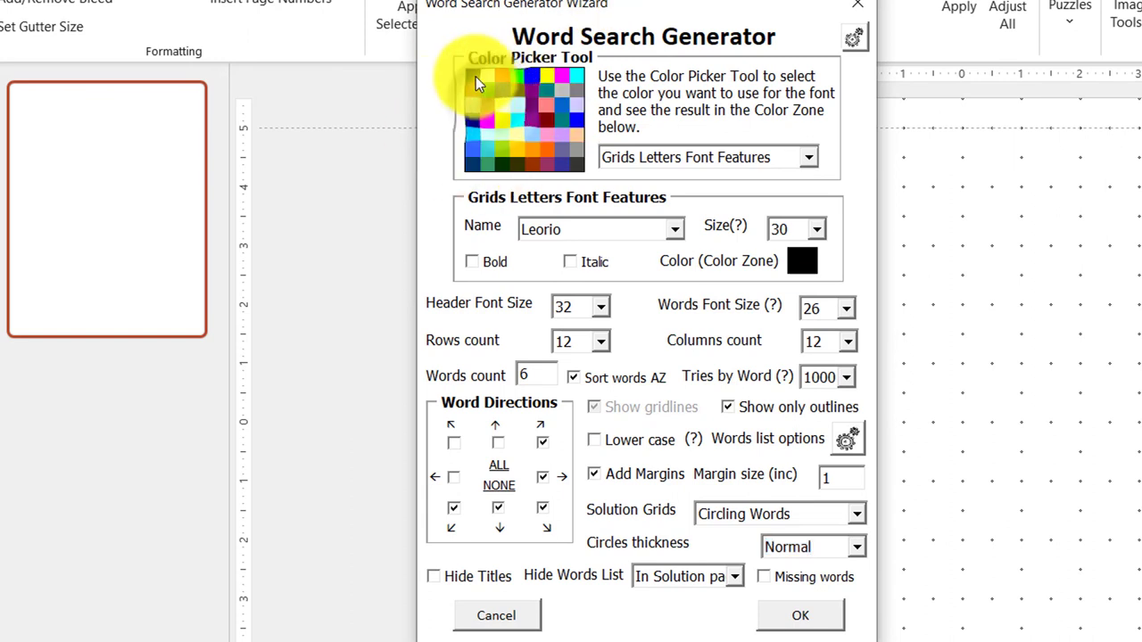
{"action": "left_click", "coordinate": [675, 229]}
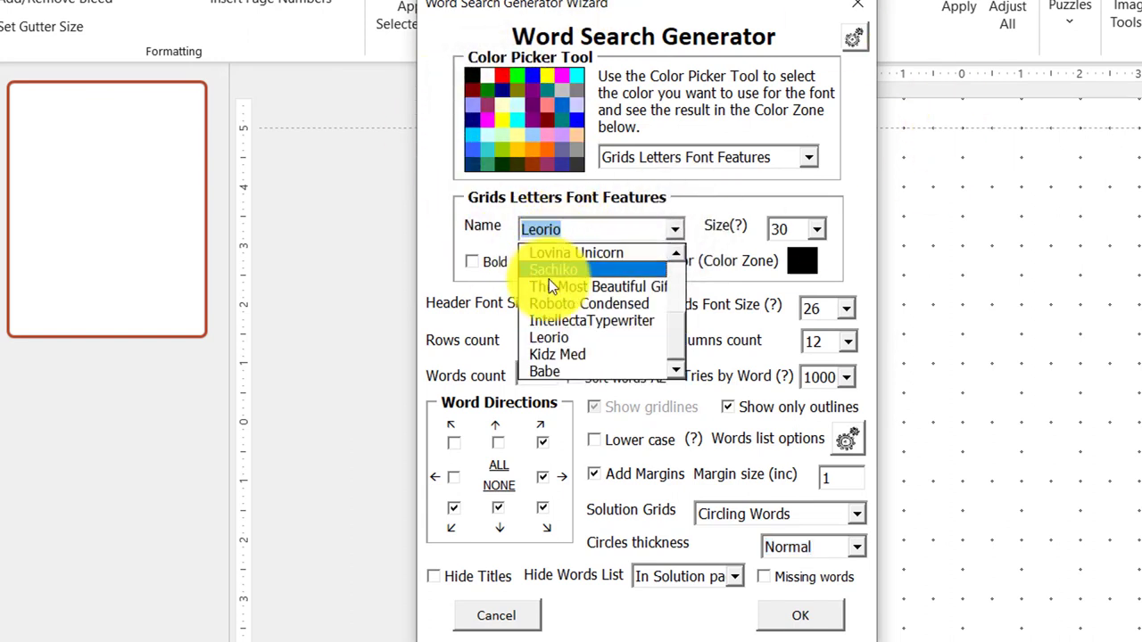
{"action": "left_click", "coordinate": [568, 337]}
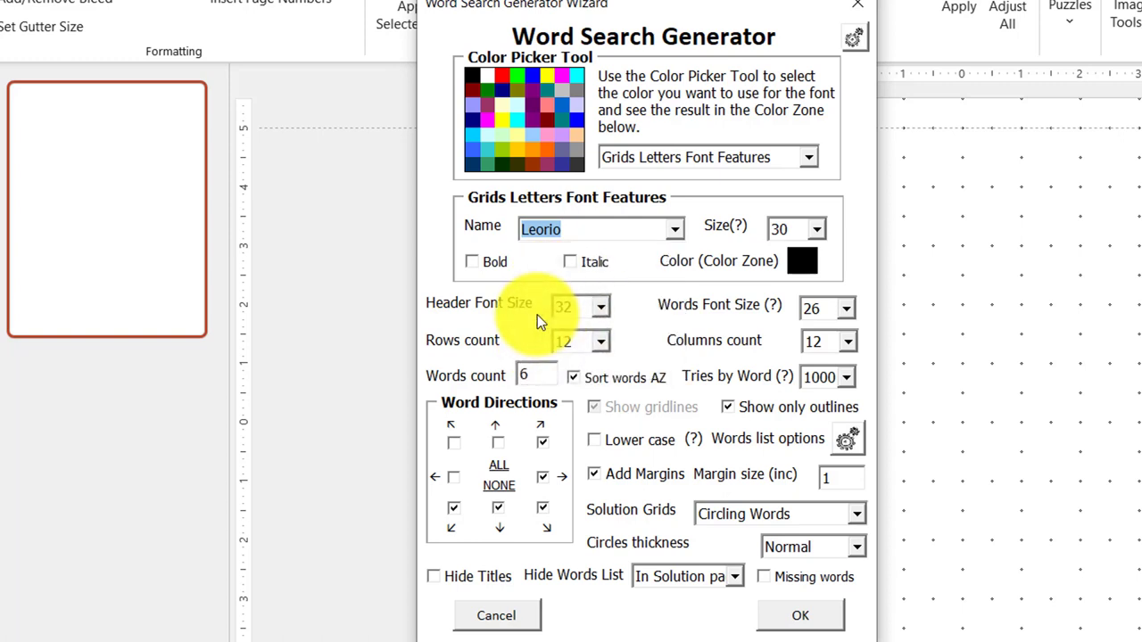
{"action": "left_click", "coordinate": [579, 310]}
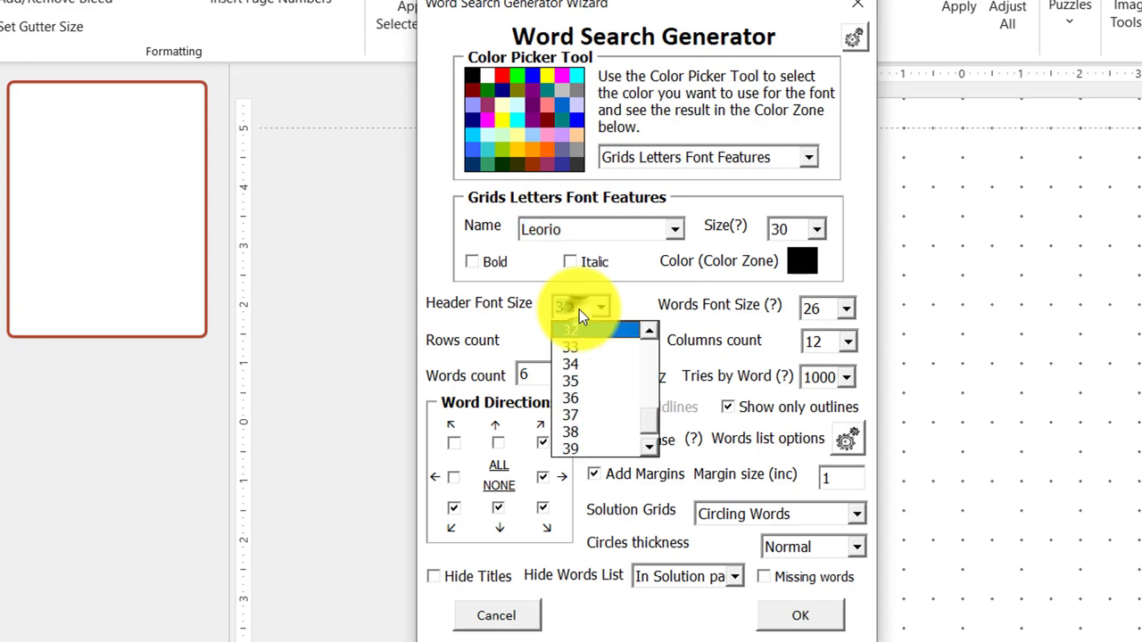
{"action": "left_click", "coordinate": [464, 304]}
{"action": "left_click", "coordinate": [570, 307]}
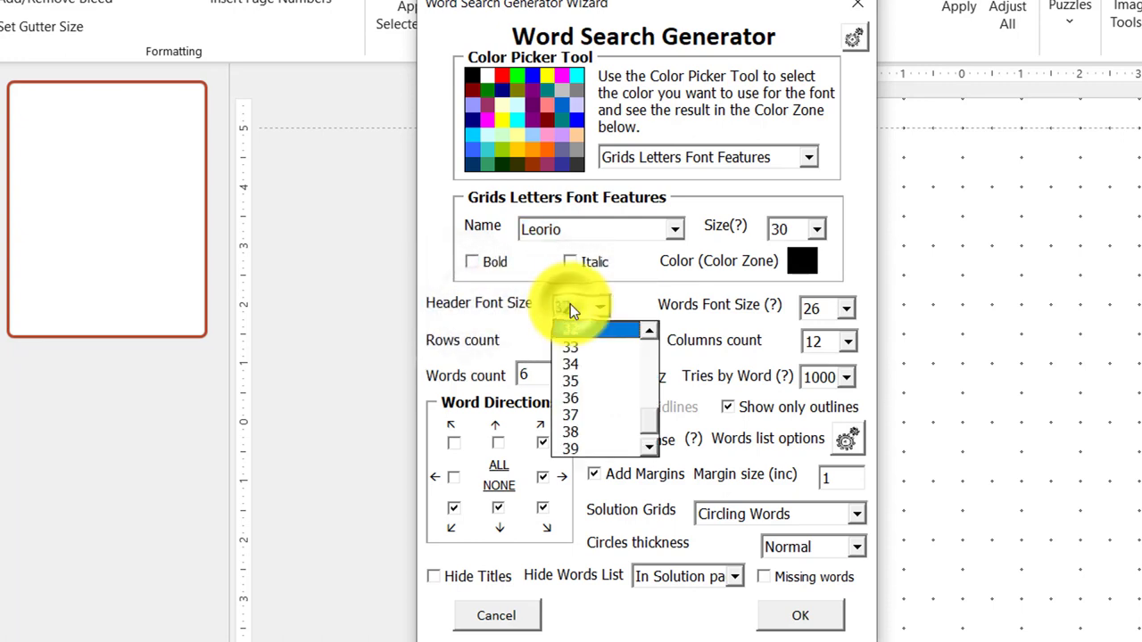
{"action": "left_click", "coordinate": [785, 231]}
{"action": "left_click", "coordinate": [793, 228]}
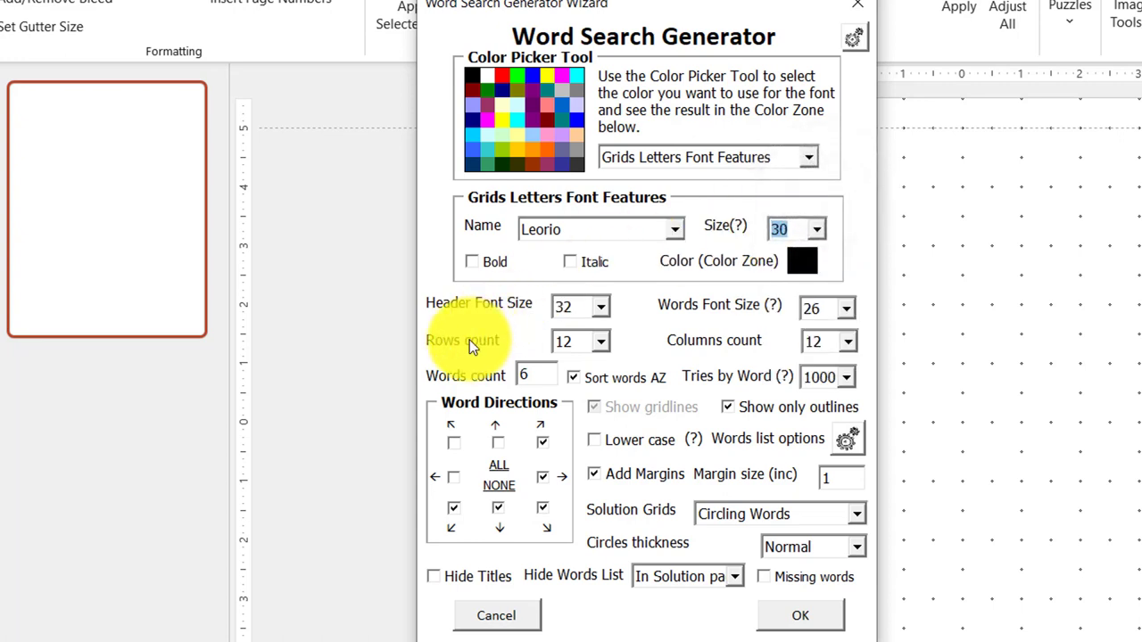
{"action": "left_click", "coordinate": [603, 340]}
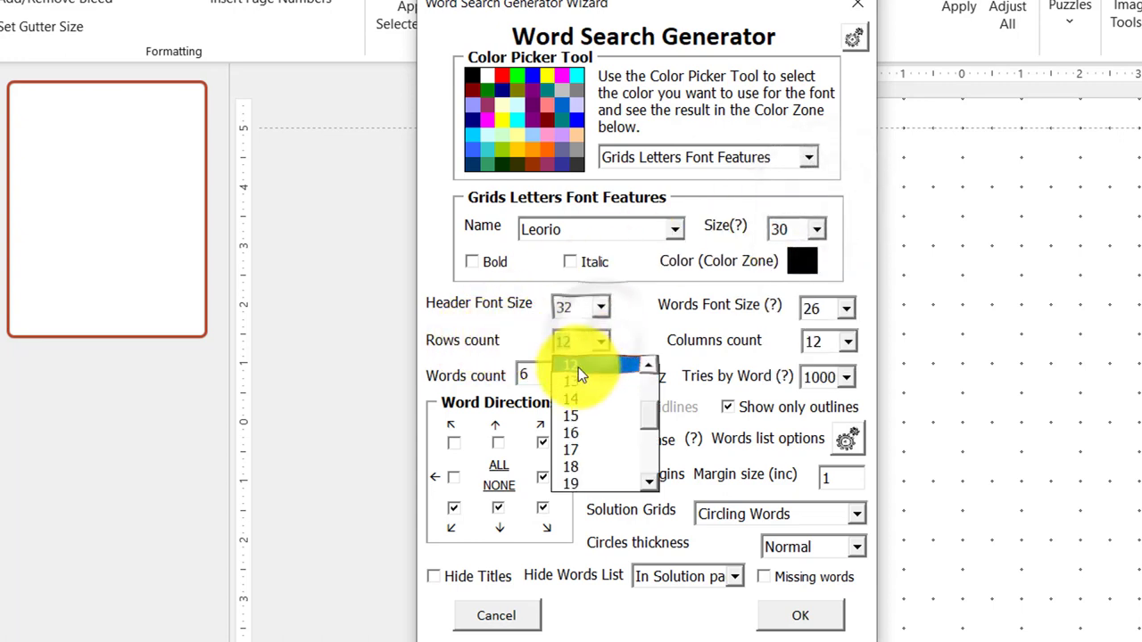
{"action": "left_click", "coordinate": [578, 367]}
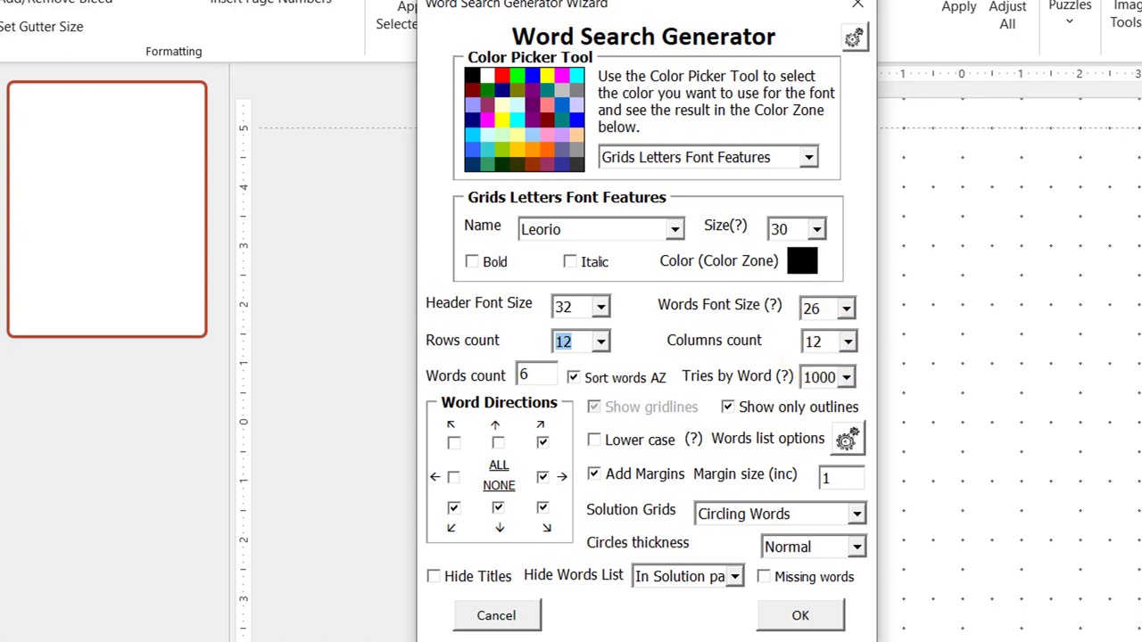
{"action": "left_click", "coordinate": [598, 340]}
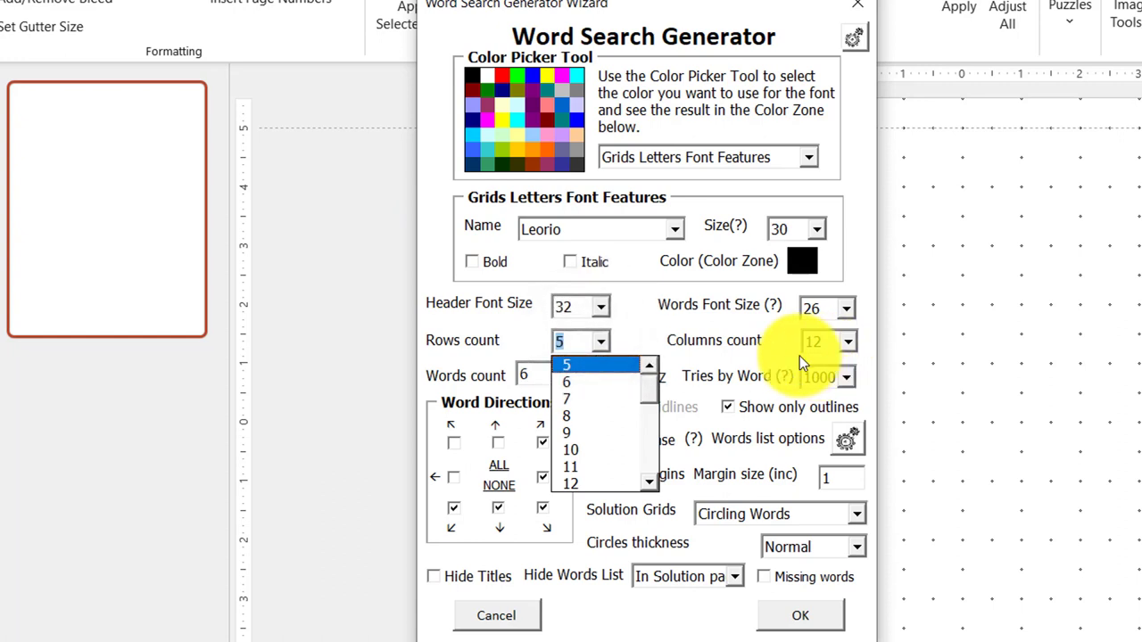
{"action": "left_click", "coordinate": [512, 328]}
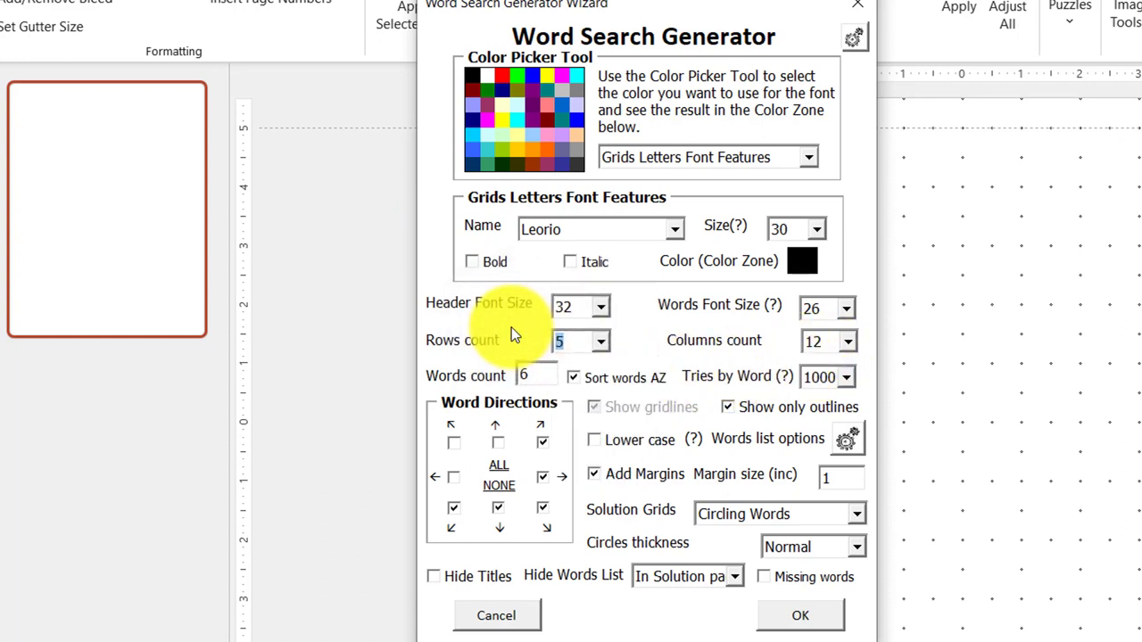
{"action": "left_click", "coordinate": [587, 352]}
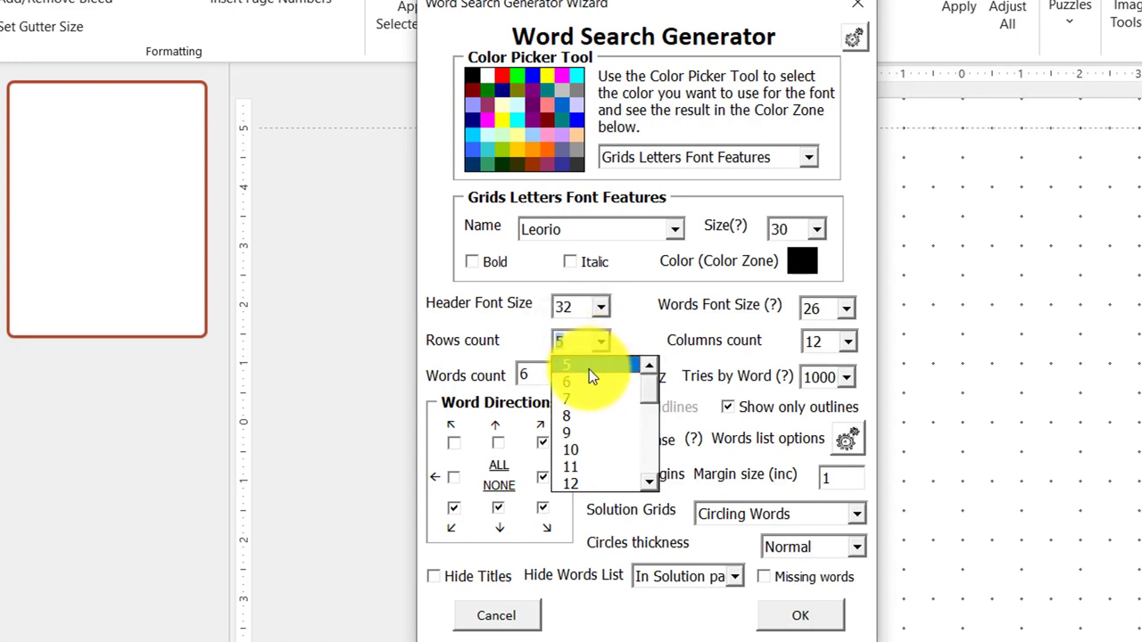
{"action": "left_click", "coordinate": [588, 484]}
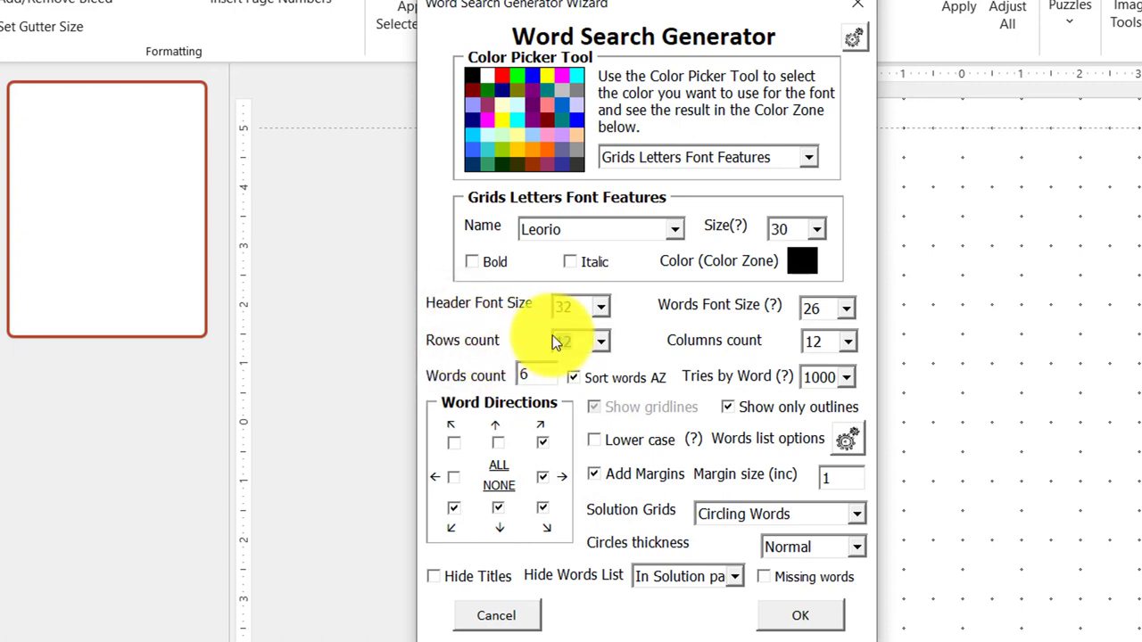
{"action": "left_click", "coordinate": [576, 339]}
{"action": "left_click", "coordinate": [582, 366]}
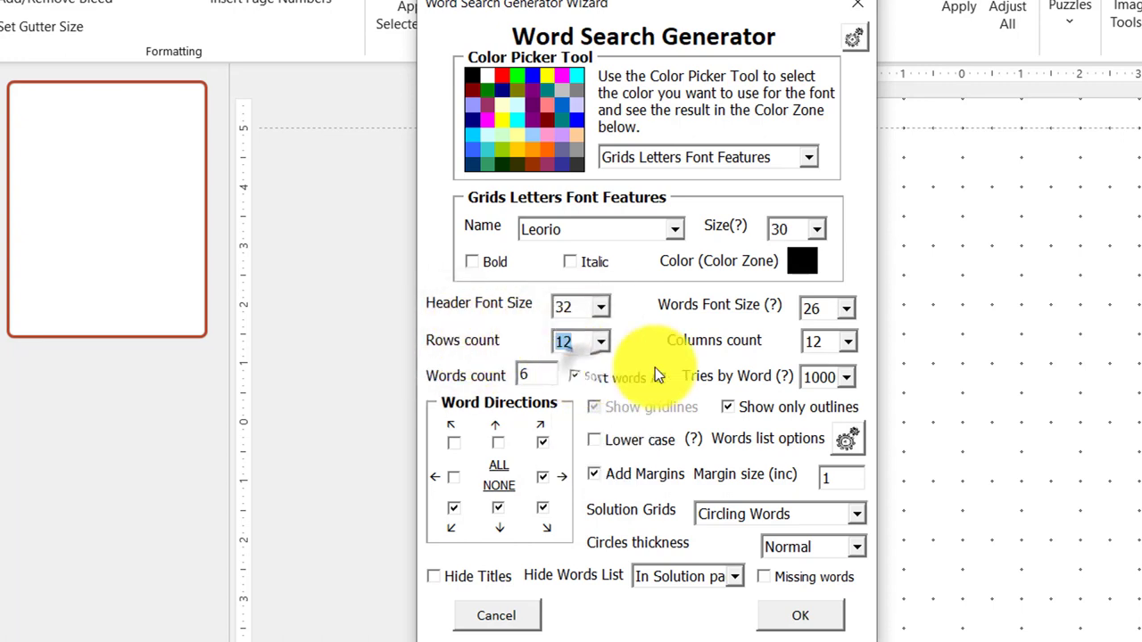
{"action": "left_click", "coordinate": [547, 377]}
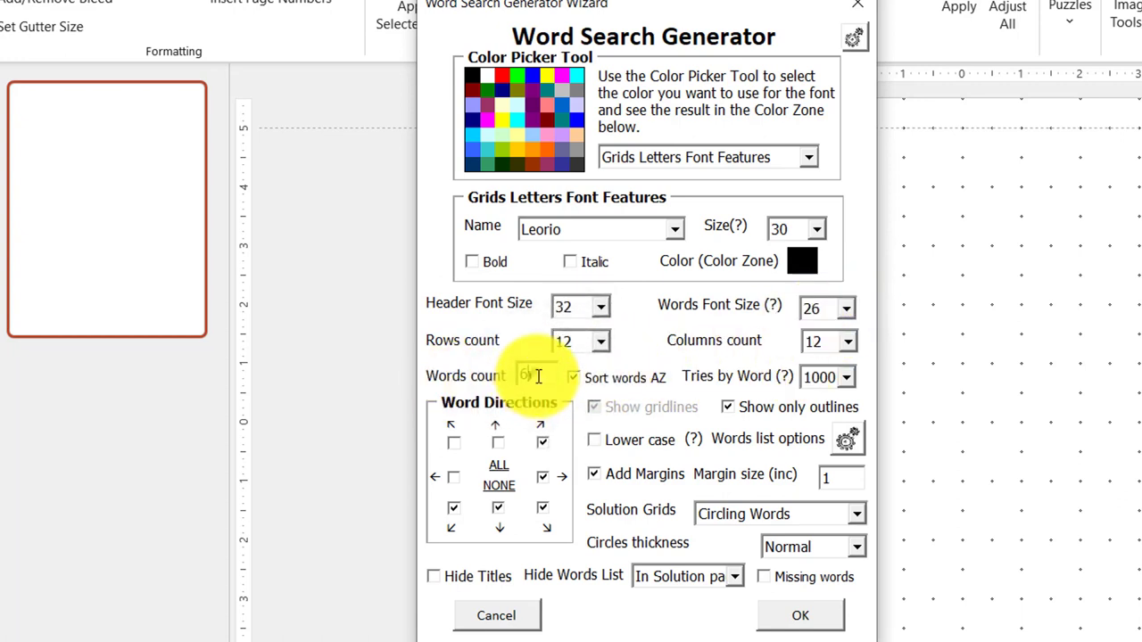
{"action": "key", "text": "BackSpace"}
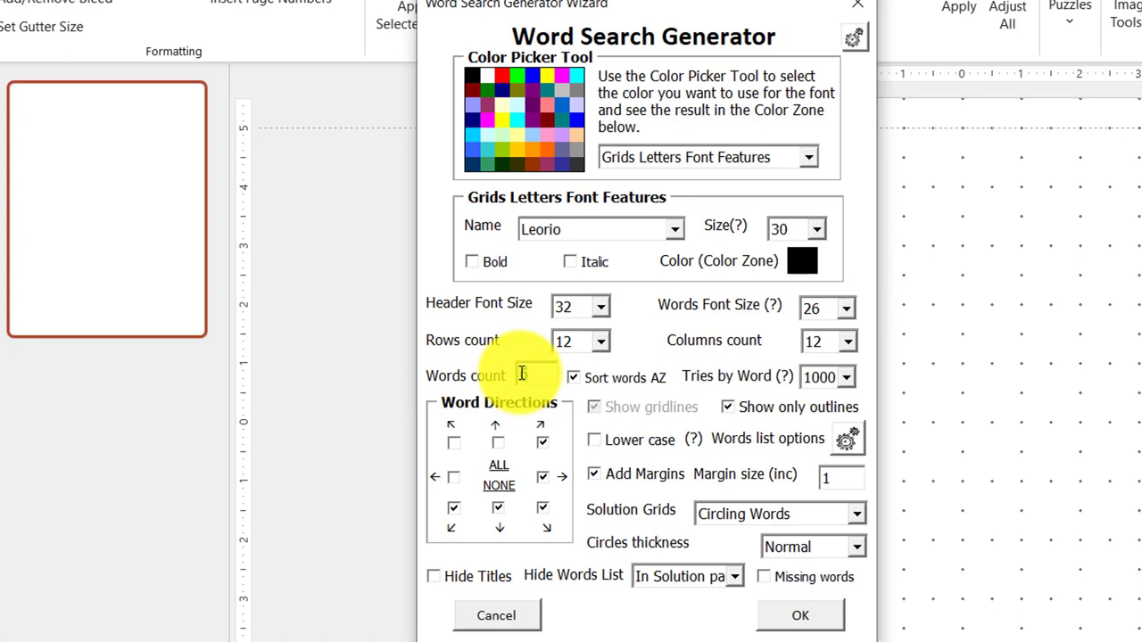
{"action": "type", "text": "8"}
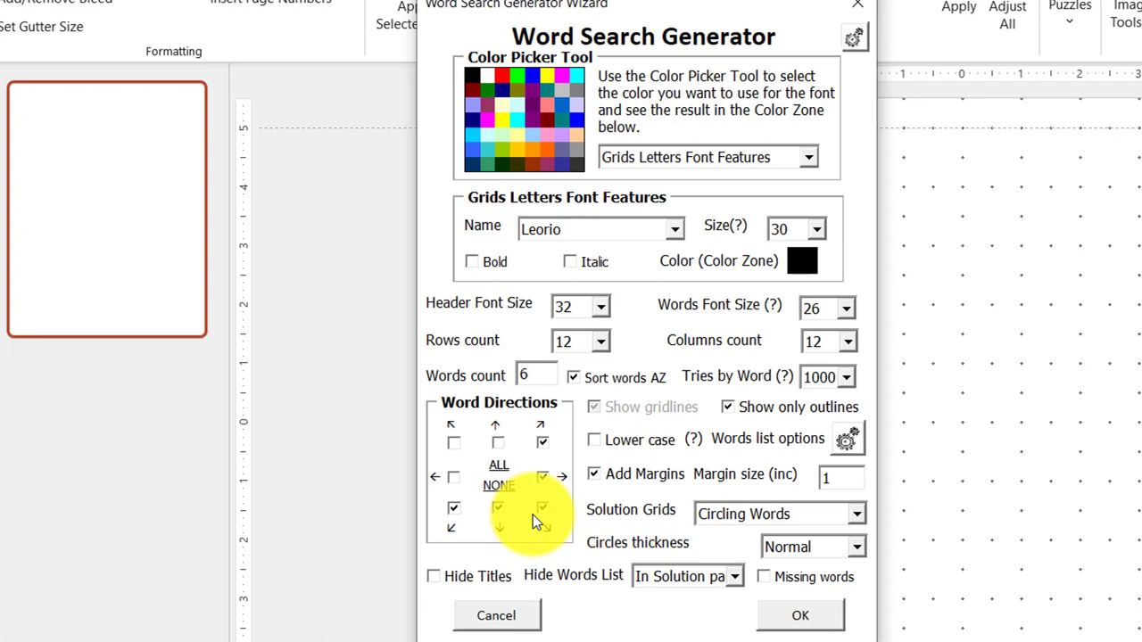
{"action": "left_click", "coordinate": [450, 444]}
{"action": "left_click", "coordinate": [454, 475]}
{"action": "left_click", "coordinate": [496, 443]}
{"action": "left_click", "coordinate": [451, 443]}
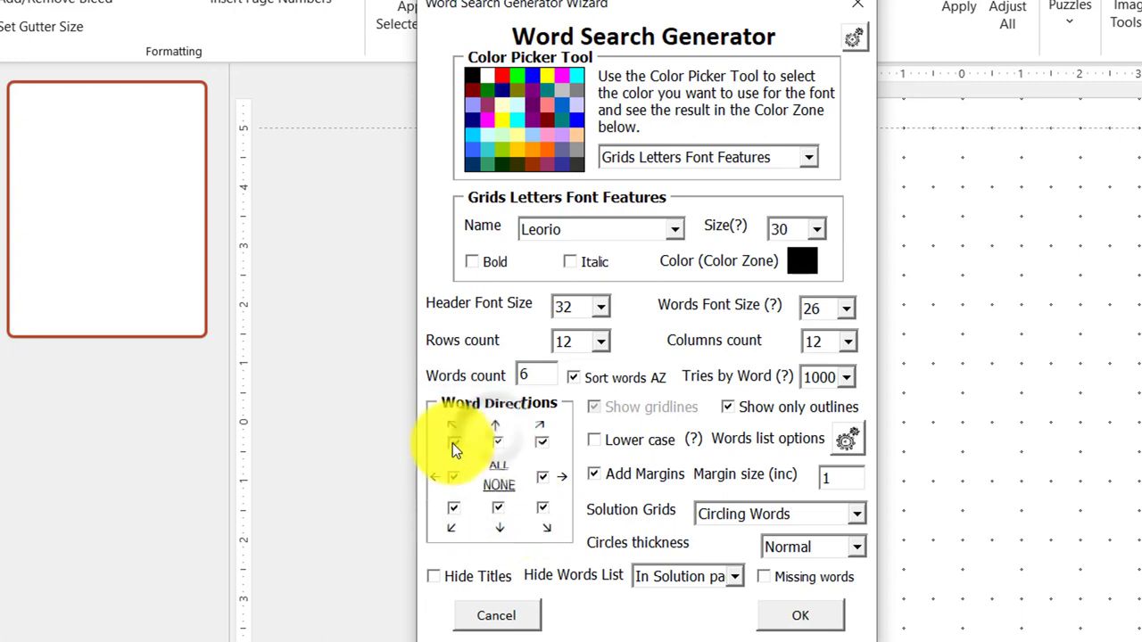
{"action": "left_click", "coordinate": [453, 473]}
{"action": "left_click", "coordinate": [497, 441]}
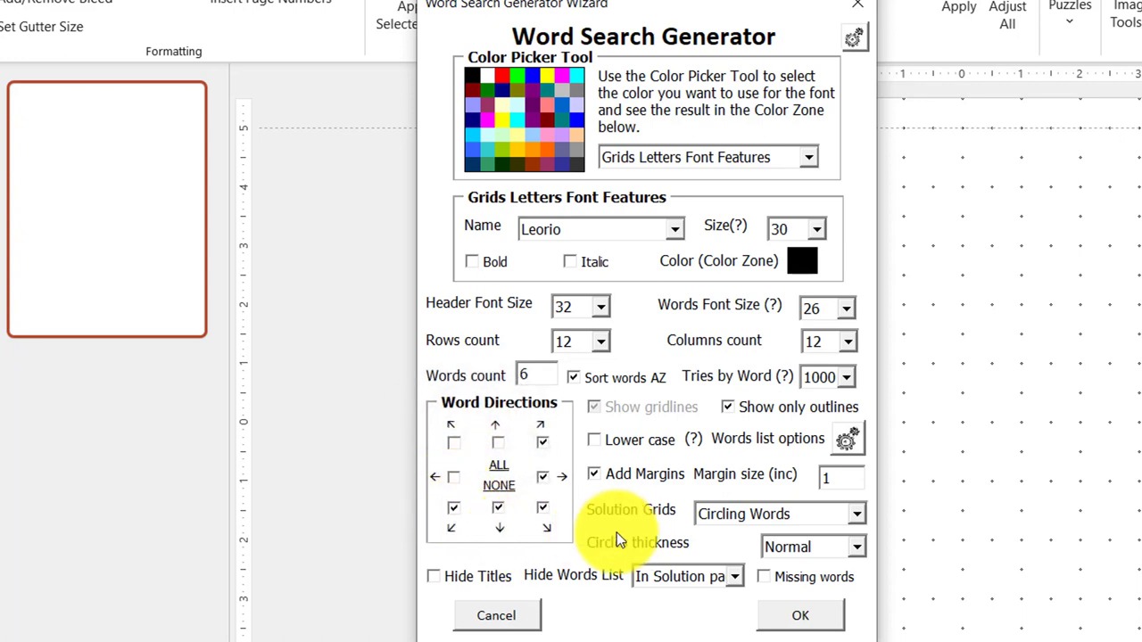
Step: Display the word list in a centered table, leaving the gap between puzzle and list unchecked
{"action": "left_click", "coordinate": [845, 443]}
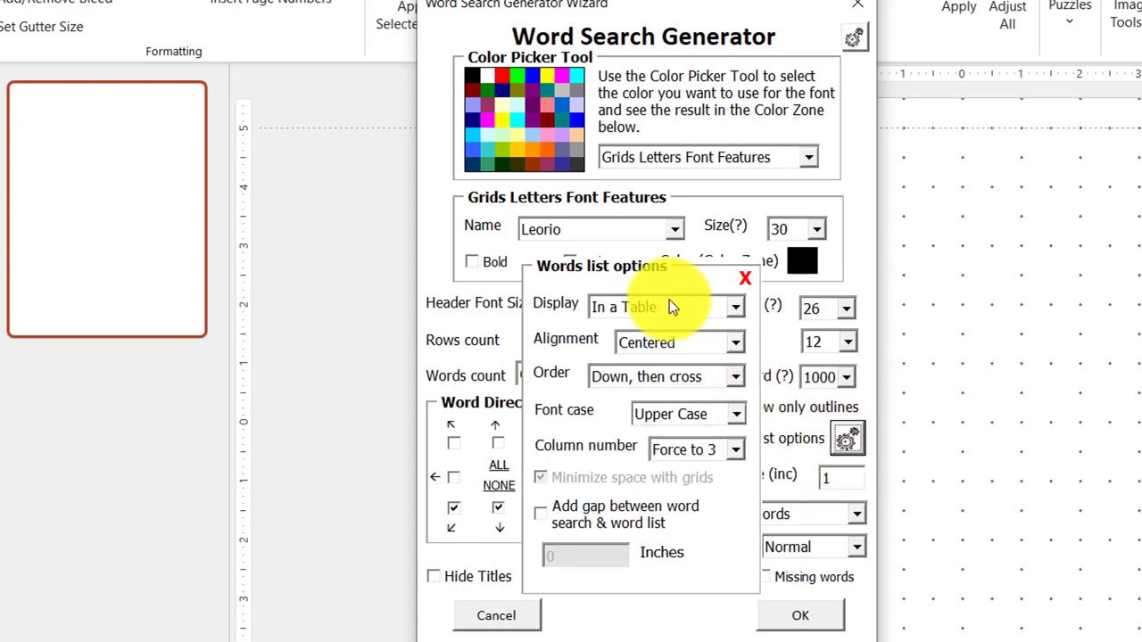
{"action": "left_click", "coordinate": [648, 268]}
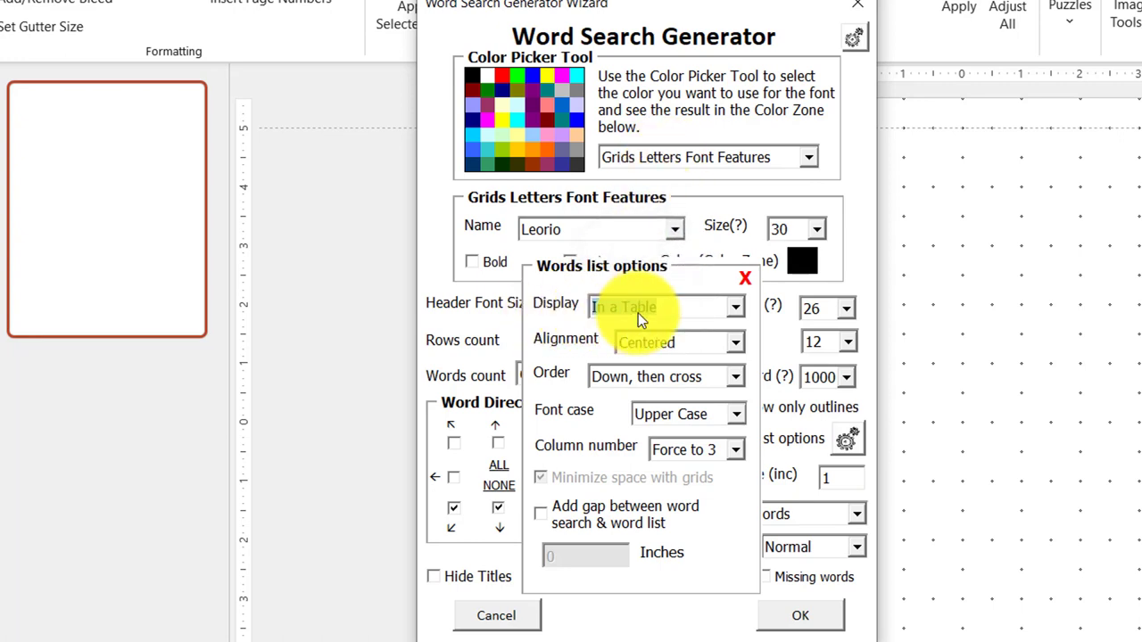
{"action": "left_click", "coordinate": [732, 307]}
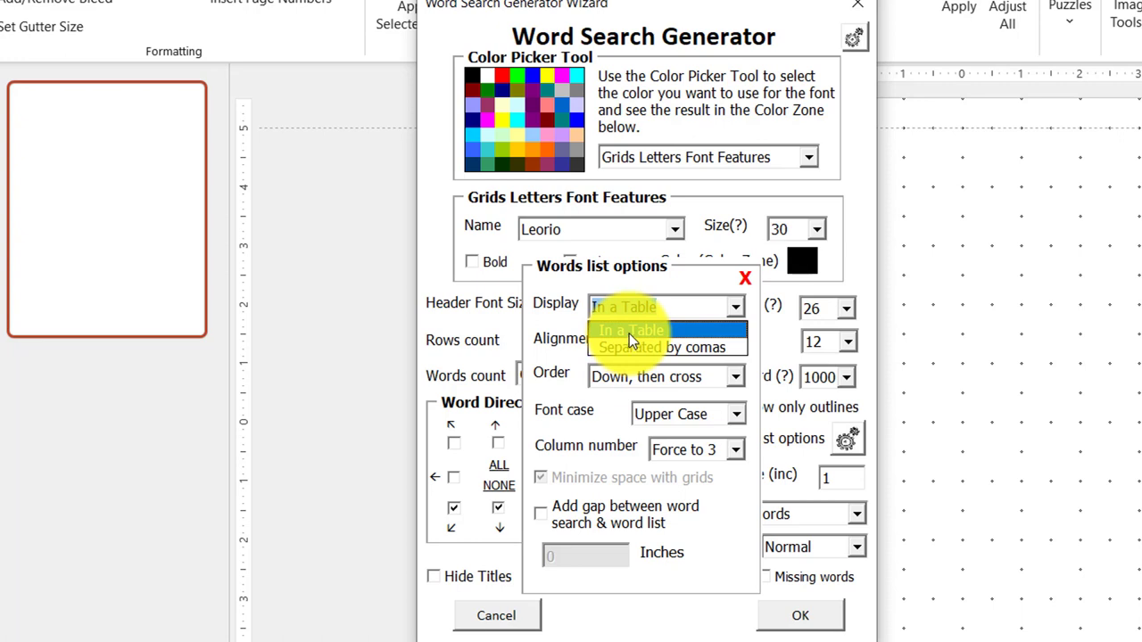
{"action": "left_click", "coordinate": [629, 331]}
{"action": "left_click", "coordinate": [720, 342]}
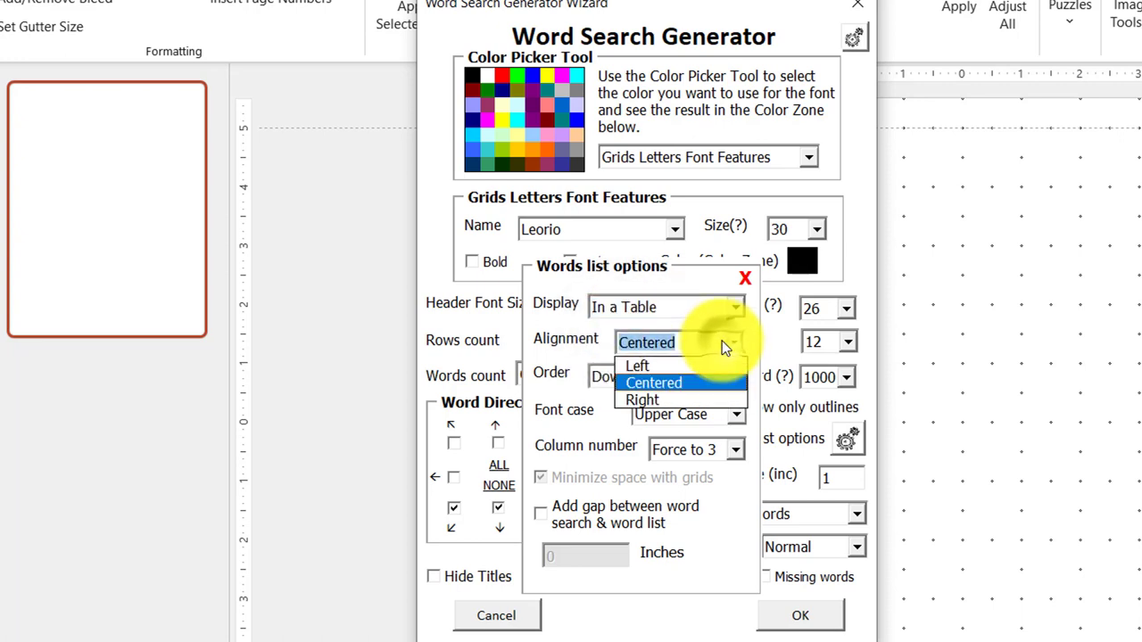
{"action": "left_click", "coordinate": [674, 386]}
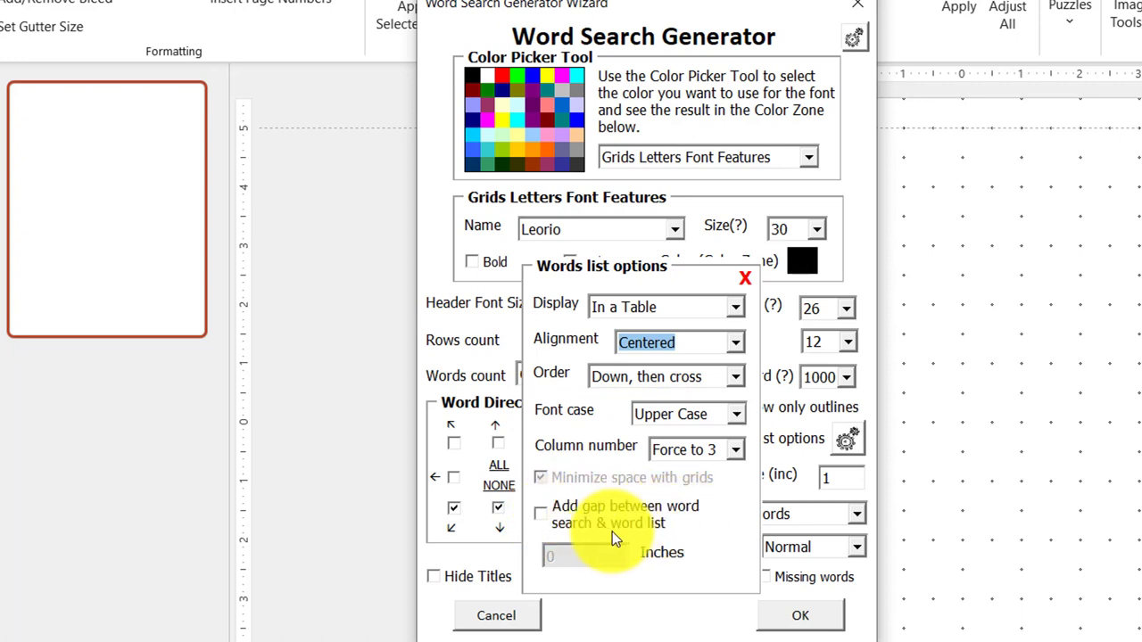
{"action": "left_click", "coordinate": [542, 515]}
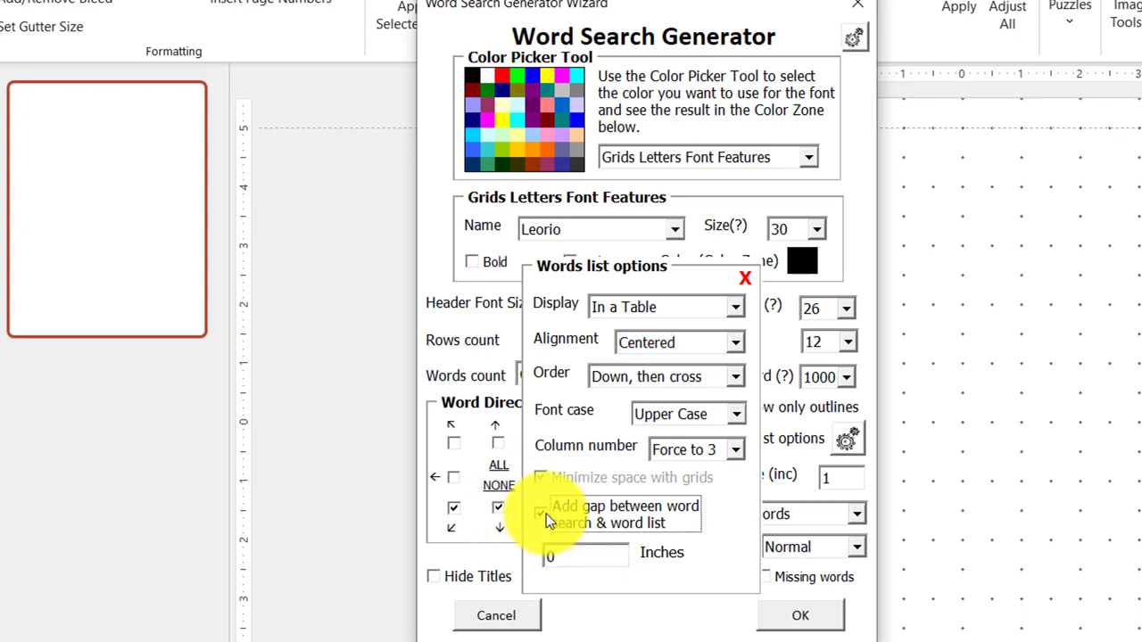
{"action": "left_click", "coordinate": [546, 514]}
Step: Circle solution words, hide the word list on solution pages, use word font size 24, and confirm
{"action": "left_click", "coordinate": [745, 279]}
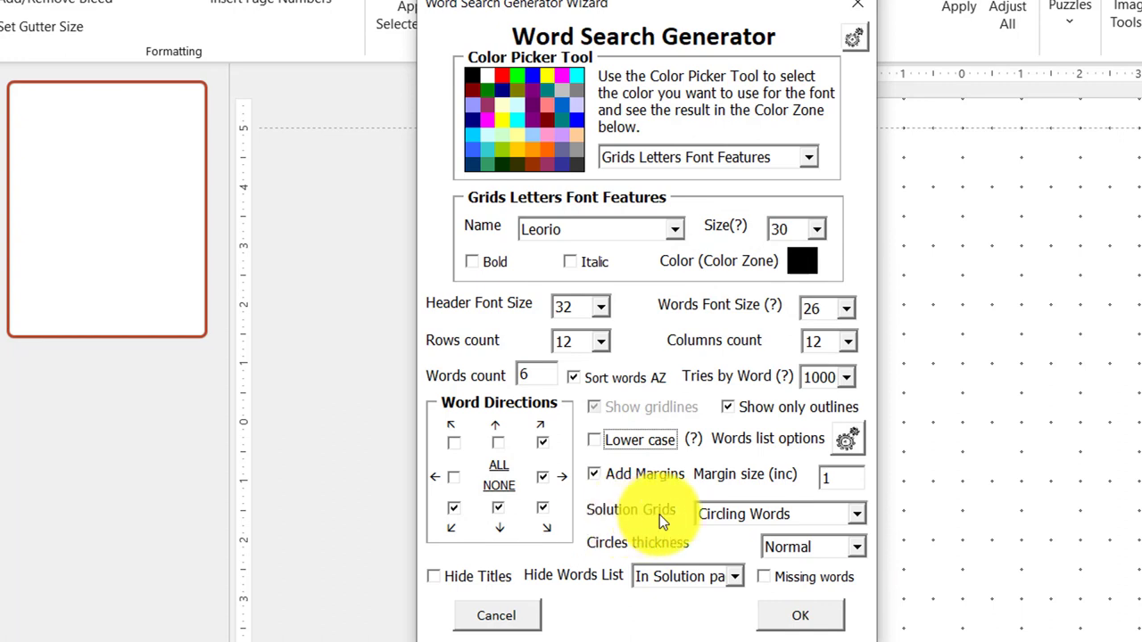
{"action": "left_click", "coordinate": [852, 517]}
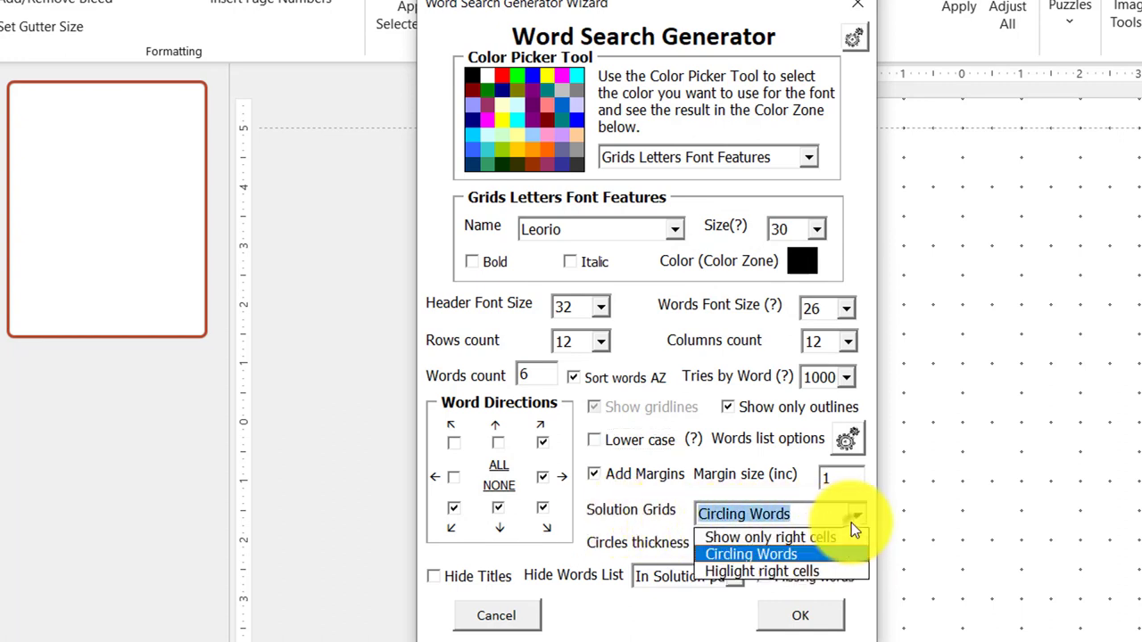
{"action": "left_click", "coordinate": [747, 556]}
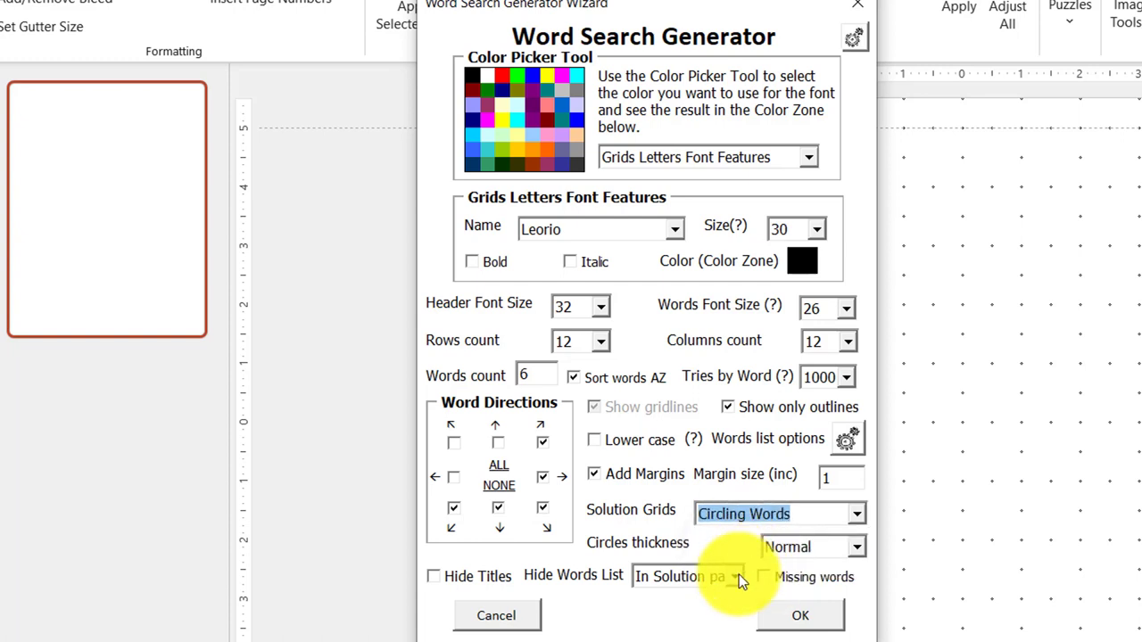
{"action": "left_click", "coordinate": [739, 575]}
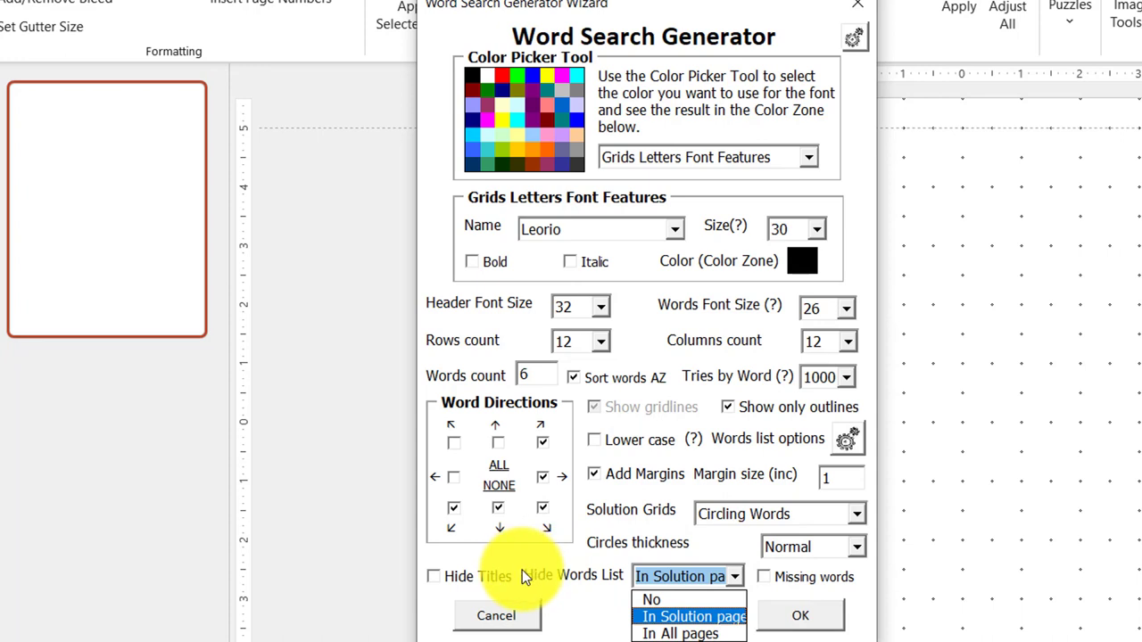
{"action": "left_click", "coordinate": [730, 618]}
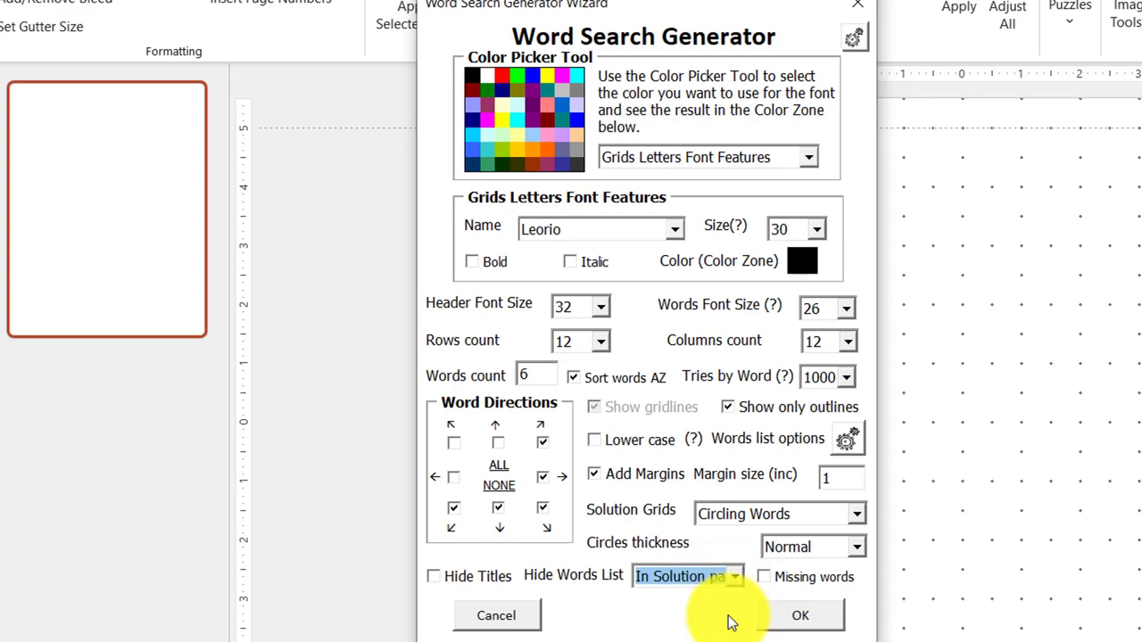
{"action": "left_click", "coordinate": [845, 307]}
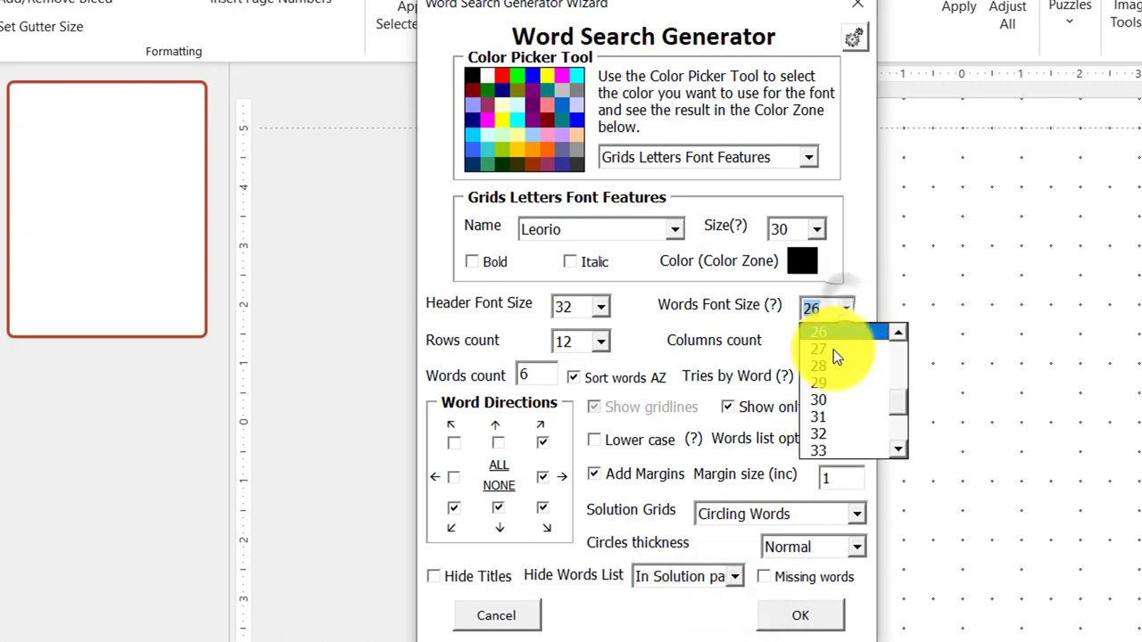
{"action": "left_click", "coordinate": [898, 332]}
{"action": "left_click", "coordinate": [897, 331]}
{"action": "left_click", "coordinate": [838, 337]}
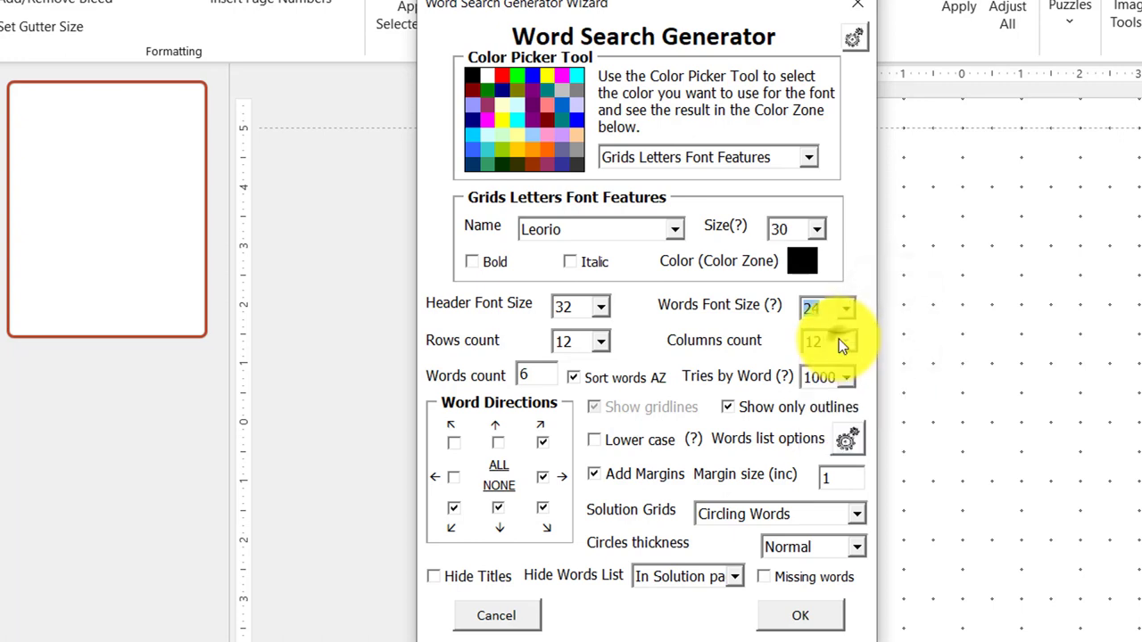
{"action": "left_click", "coordinate": [800, 615]}
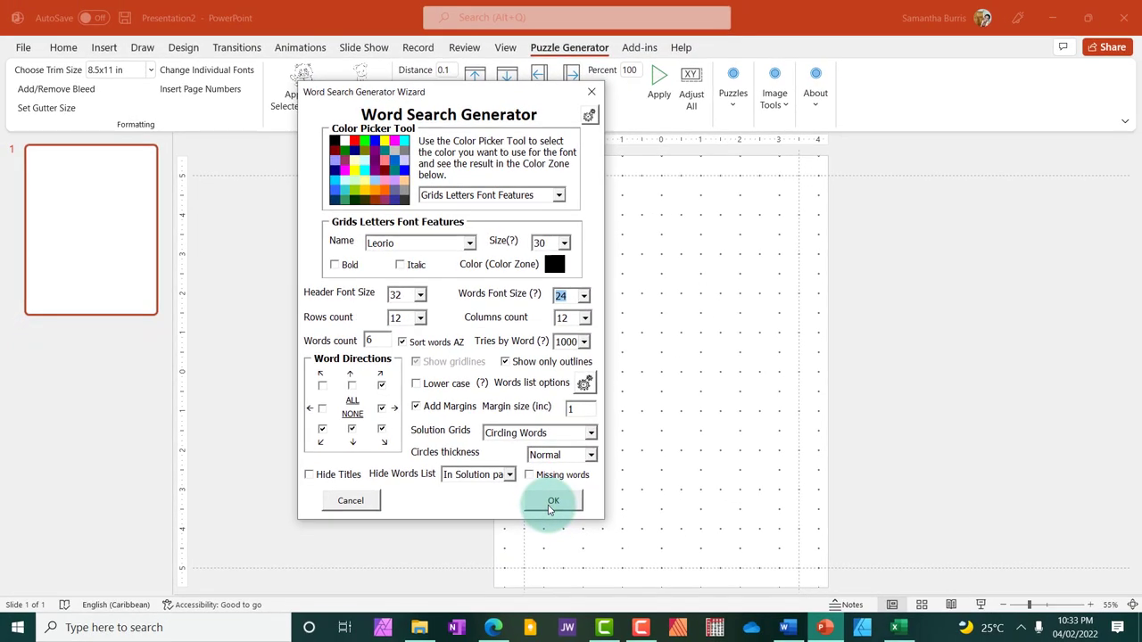
Step: Generate the ten animal word-search puzzles with their solution slides
{"action": "left_click", "coordinate": [796, 625]}
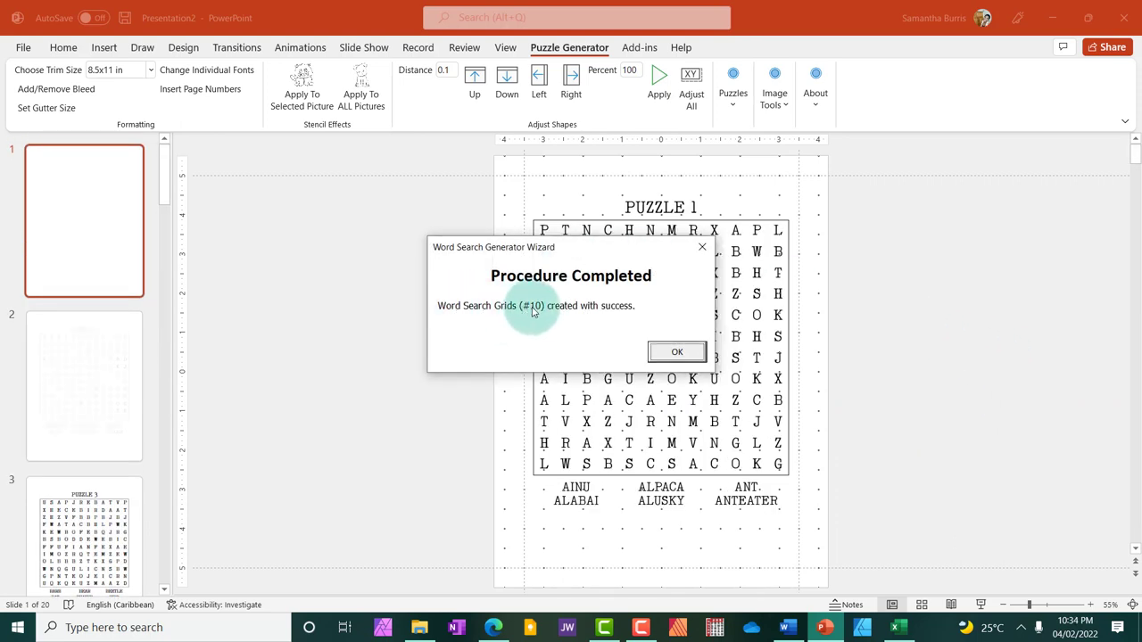
Step: Save the presentation to the Desktop as Presentation2.pptx
{"action": "left_click", "coordinate": [677, 353]}
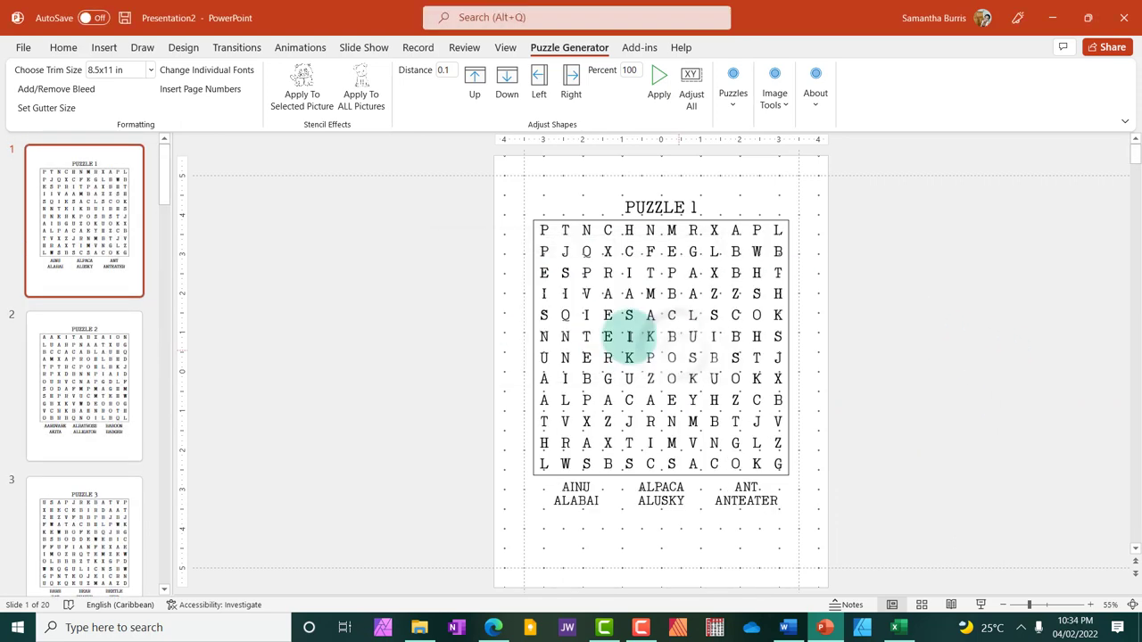
{"action": "left_click", "coordinate": [124, 17]}
{"action": "left_click", "coordinate": [446, 476]}
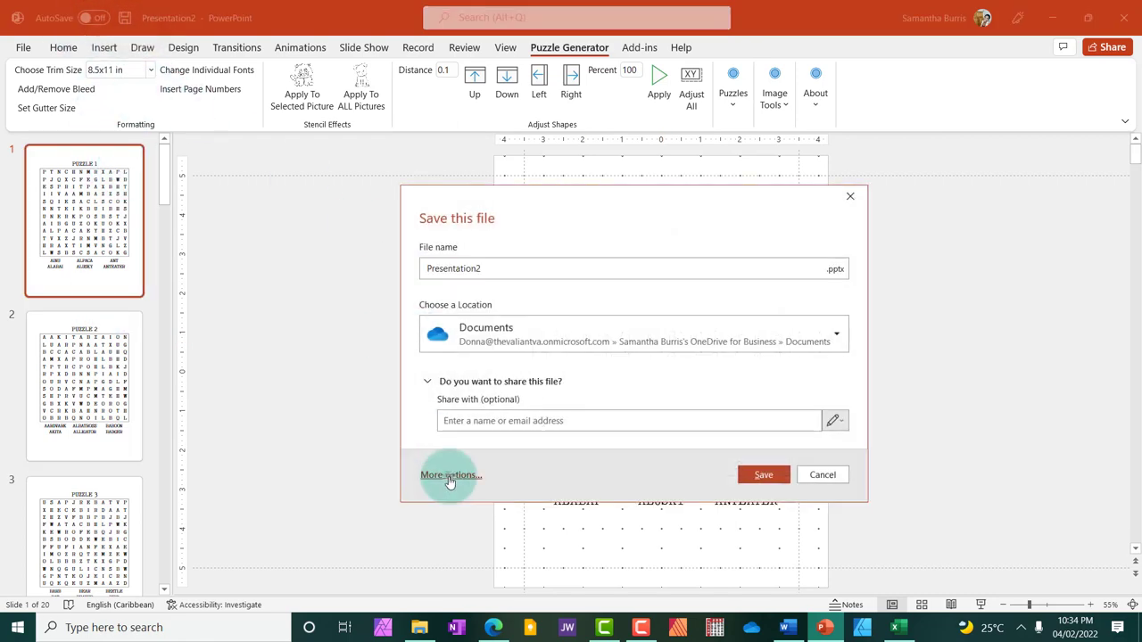
{"action": "left_click", "coordinate": [186, 449]}
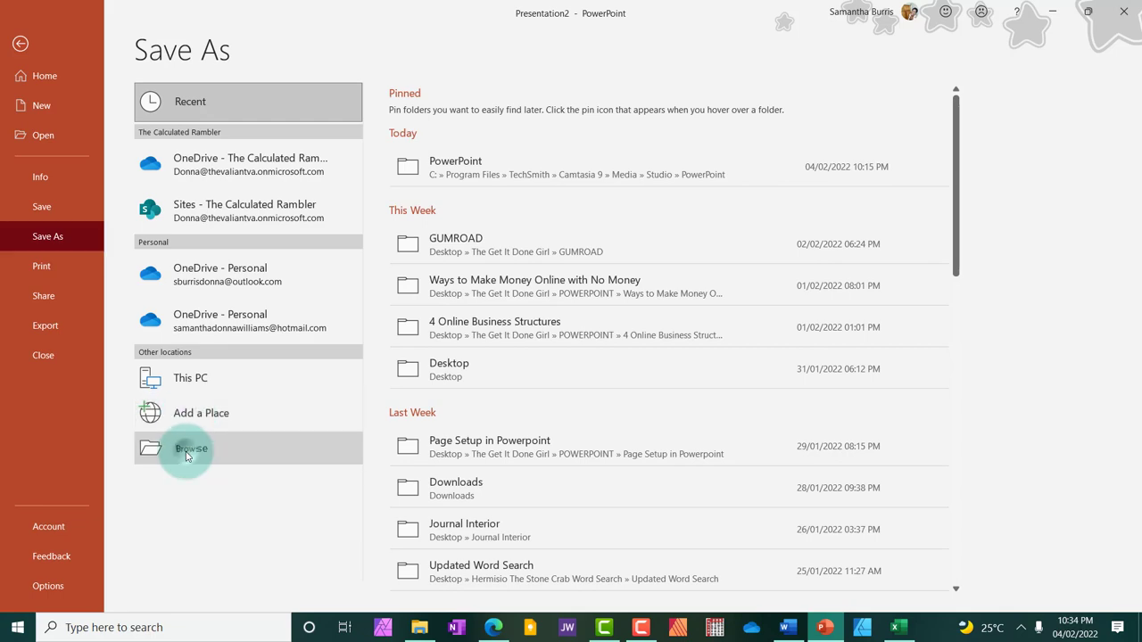
{"action": "left_click", "coordinate": [51, 125]}
{"action": "left_click", "coordinate": [443, 336]}
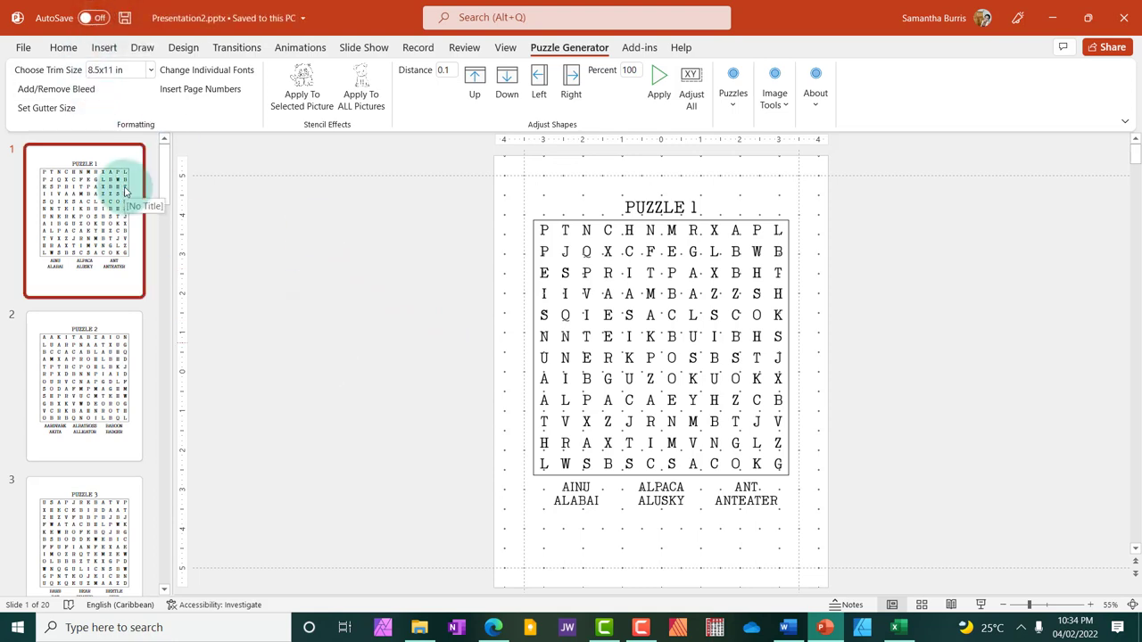
Step: Hide the ruler, gridlines and guides from the View tab
{"action": "left_click", "coordinate": [505, 47]}
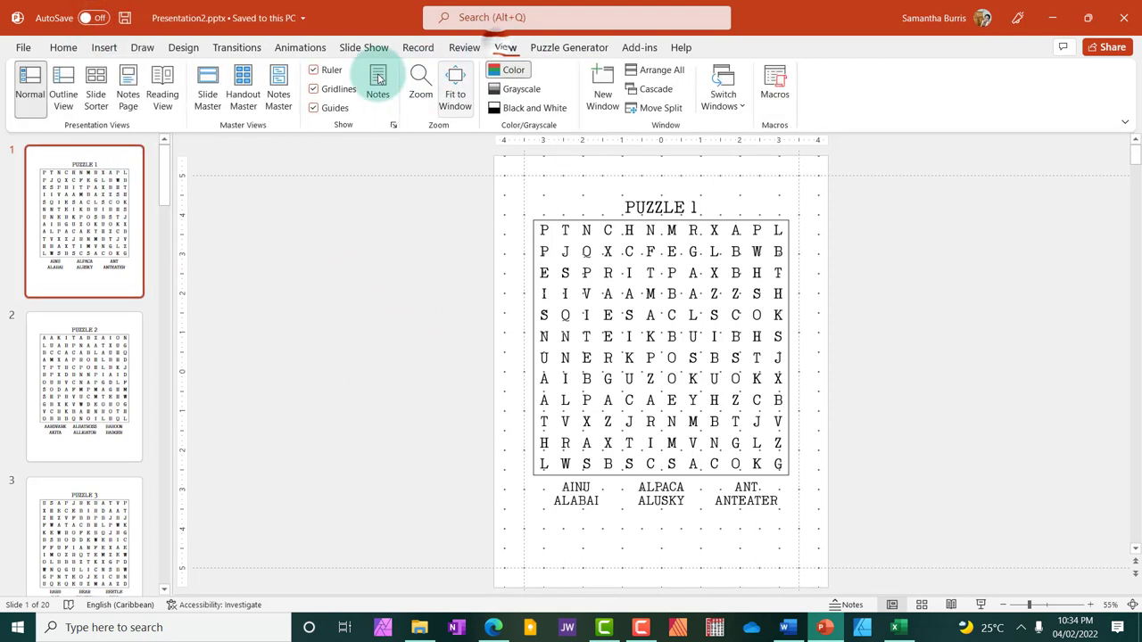
{"action": "left_click", "coordinate": [330, 70]}
{"action": "left_click", "coordinate": [324, 89]}
{"action": "left_click", "coordinate": [318, 107]}
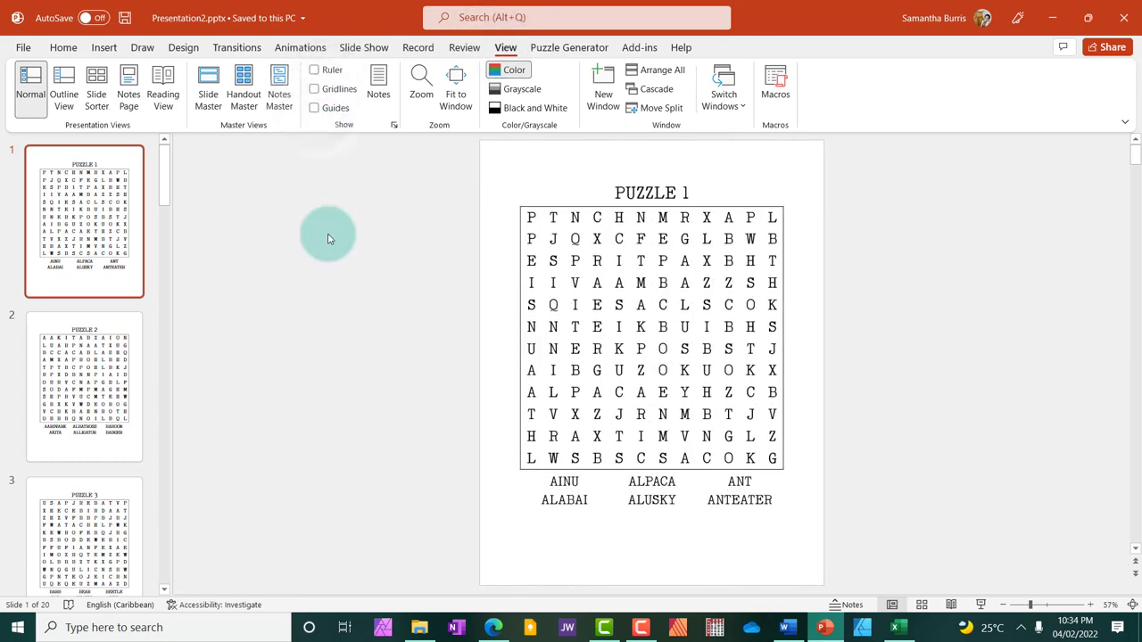
Step: Review puzzle slides 2 through 6 in the thumbnail pane
{"action": "left_click", "coordinate": [88, 390]}
{"action": "scroll", "coordinate": [434, 327], "scroll_direction": "down", "scroll_amount": 2}
{"action": "left_click", "coordinate": [94, 245]}
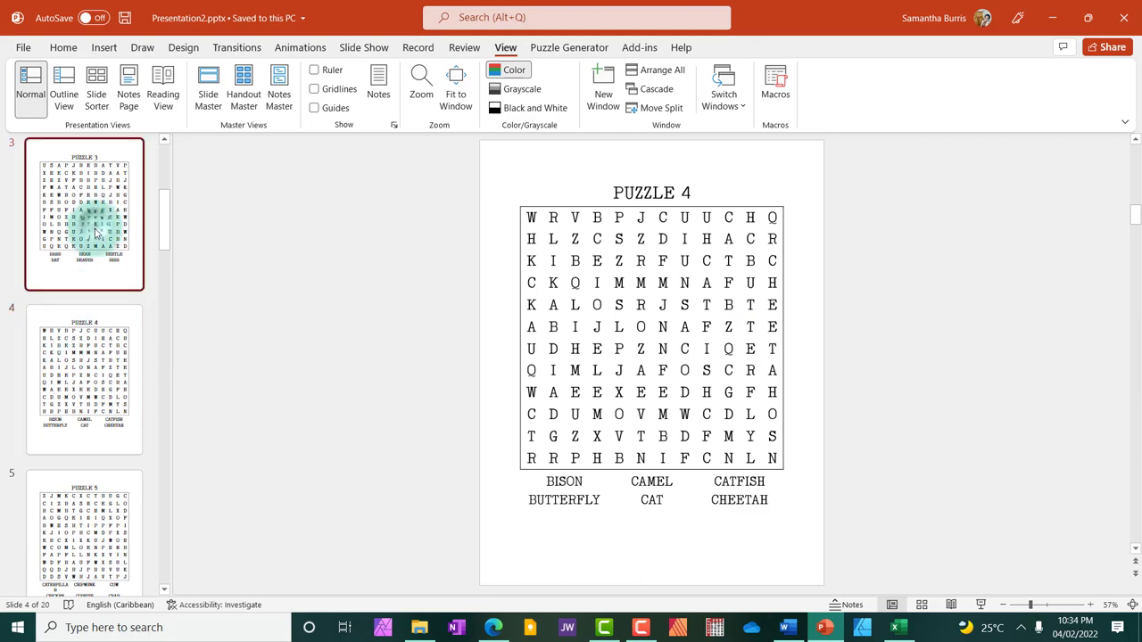
{"action": "left_click", "coordinate": [97, 369]}
{"action": "scroll", "coordinate": [97, 374], "scroll_direction": "down", "scroll_amount": 2}
{"action": "left_click", "coordinate": [100, 389]}
{"action": "left_click", "coordinate": [81, 484]}
{"action": "scroll", "coordinate": [81, 485], "scroll_direction": "down", "scroll_amount": 2}
{"action": "left_click", "coordinate": [87, 477]}
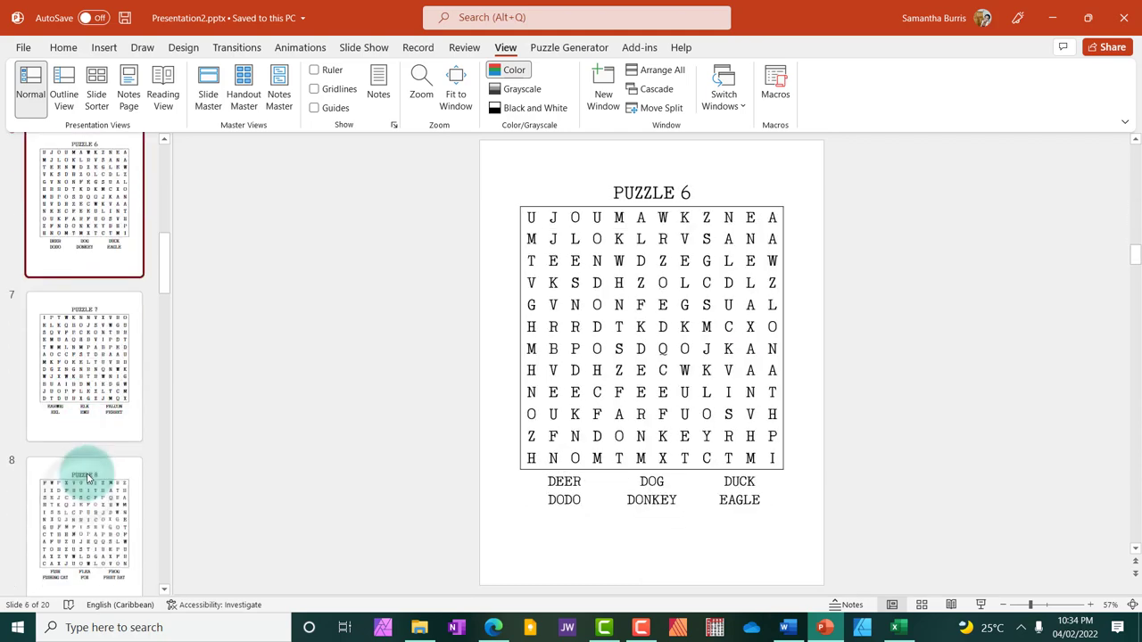
Step: Review puzzle slides 7 through 10, ending on PUZZLE 10
{"action": "left_click", "coordinate": [89, 388]}
{"action": "left_click", "coordinate": [83, 503]}
{"action": "scroll", "coordinate": [80, 486], "scroll_direction": "down", "scroll_amount": 3}
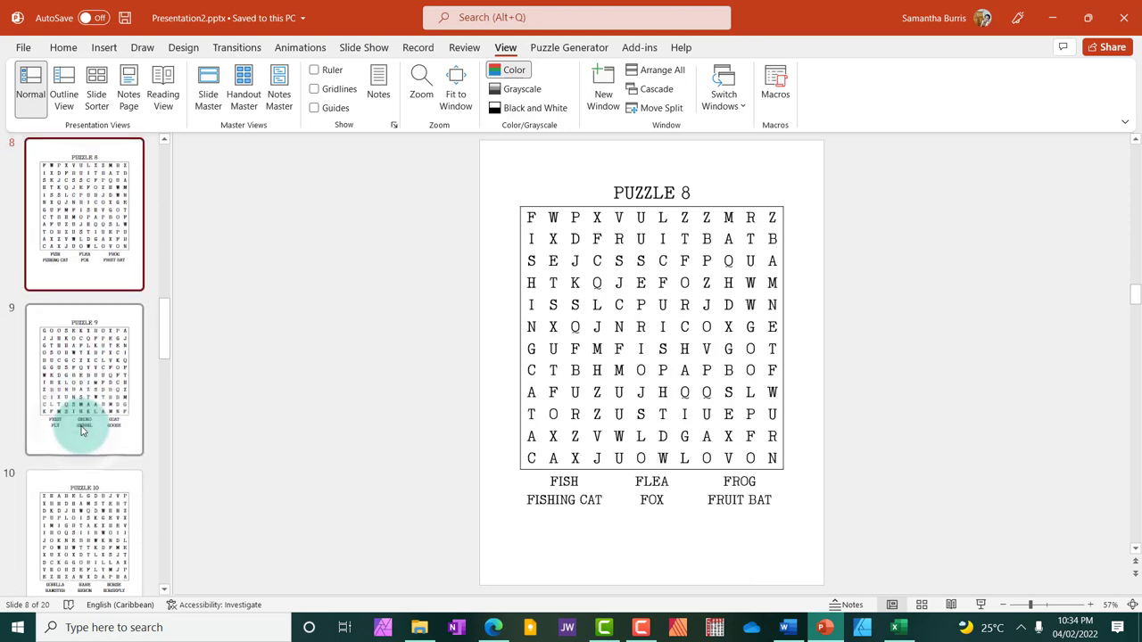
{"action": "left_click", "coordinate": [81, 430]}
{"action": "left_click", "coordinate": [81, 481]}
{"action": "scroll", "coordinate": [81, 489], "scroll_direction": "down", "scroll_amount": 2}
{"action": "scroll", "coordinate": [90, 454], "scroll_direction": "down", "scroll_amount": 7}
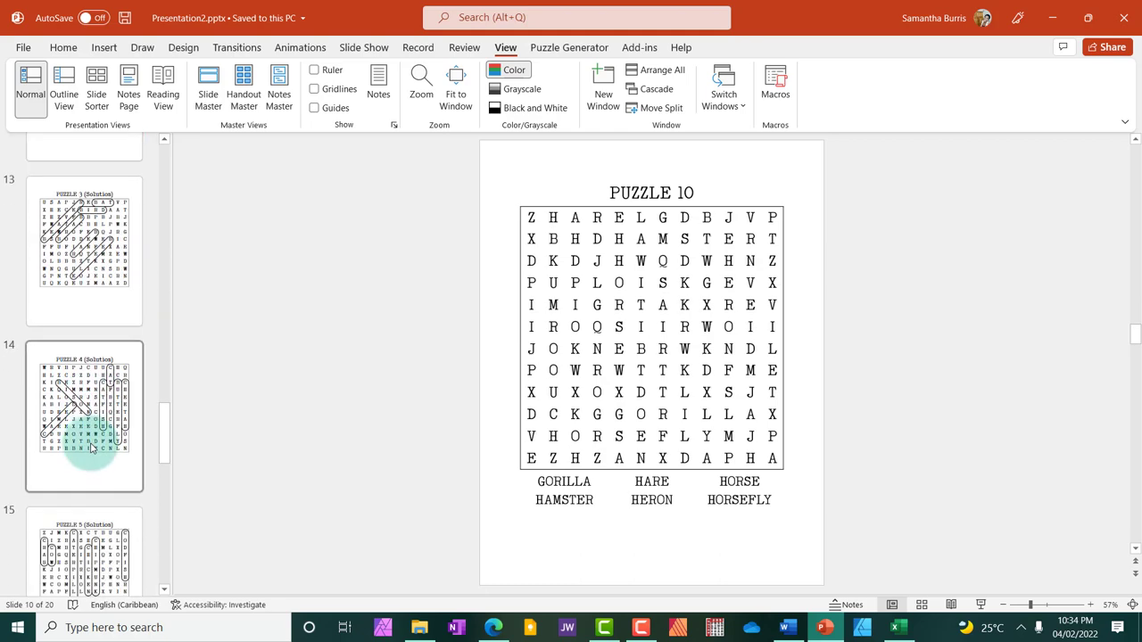
{"action": "scroll", "coordinate": [90, 448], "scroll_direction": "down", "scroll_amount": 5}
{"action": "left_click_drag", "start_coordinate": [166, 502], "coordinate": [173, 112]}
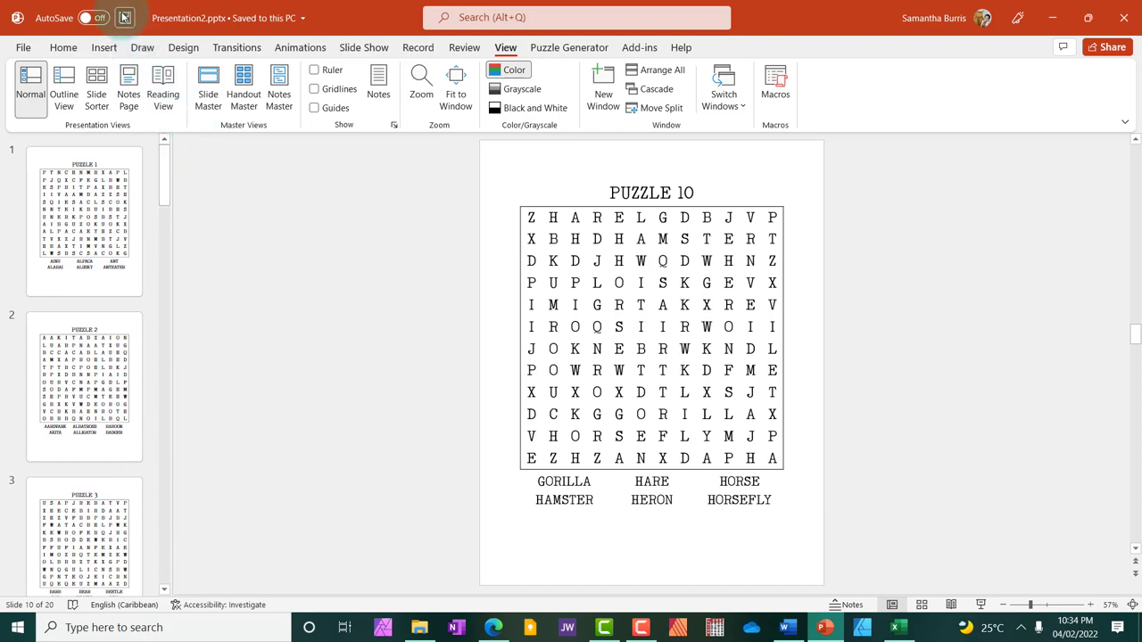
{"action": "left_click", "coordinate": [154, 171]}
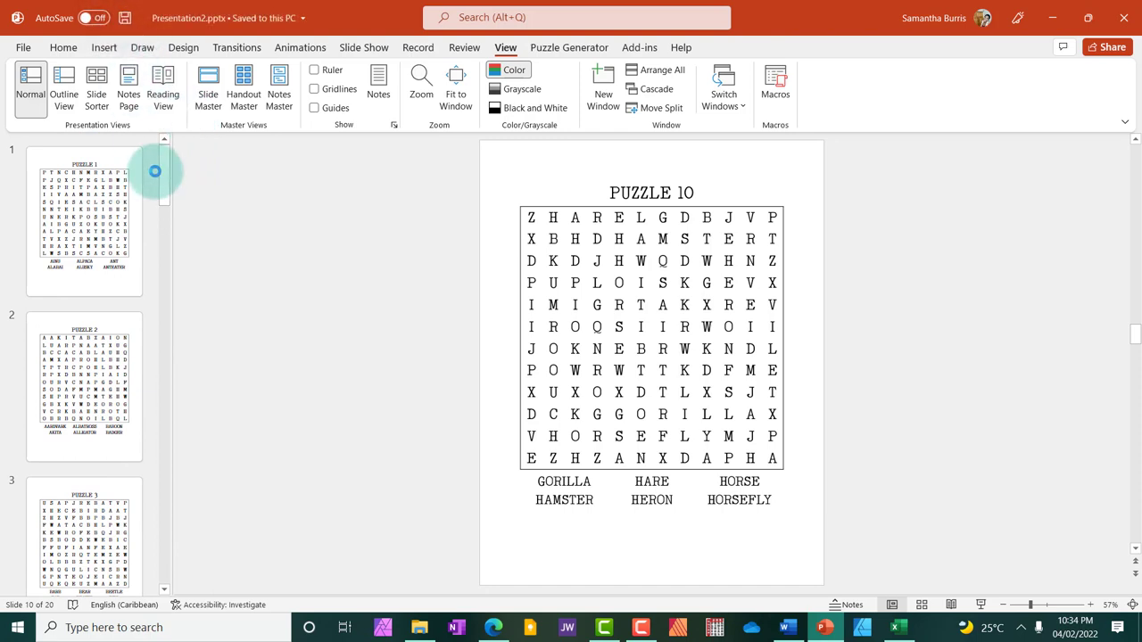
Step: Return to the presentation window and display slide 1, PUZZLE 1
{"action": "left_click", "coordinate": [985, 289]}
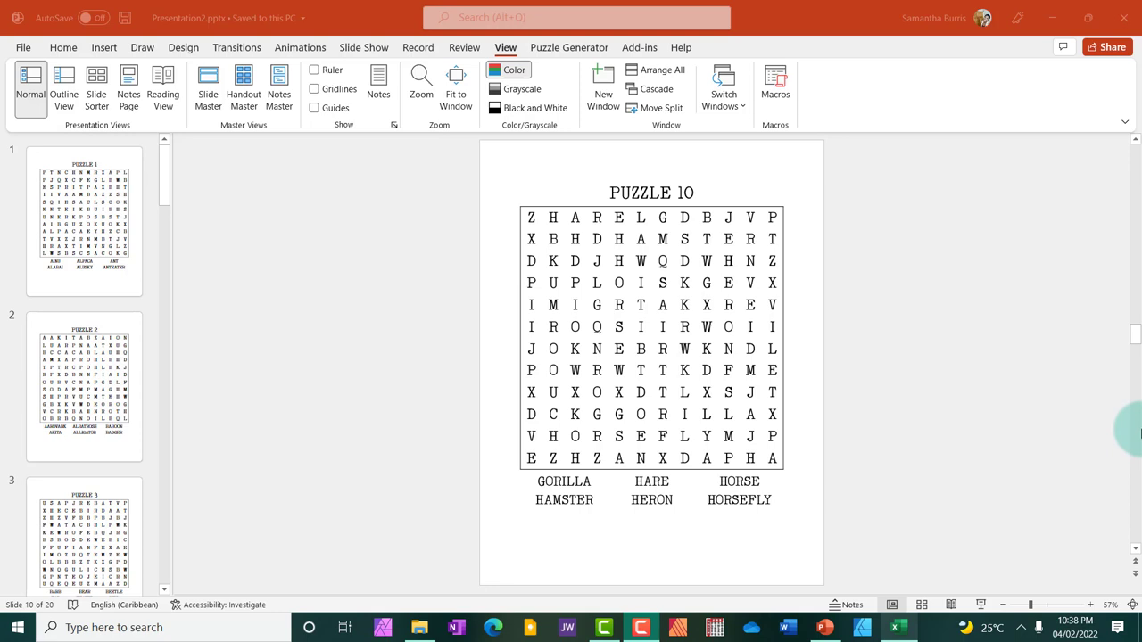
{"action": "left_click", "coordinate": [51, 222]}
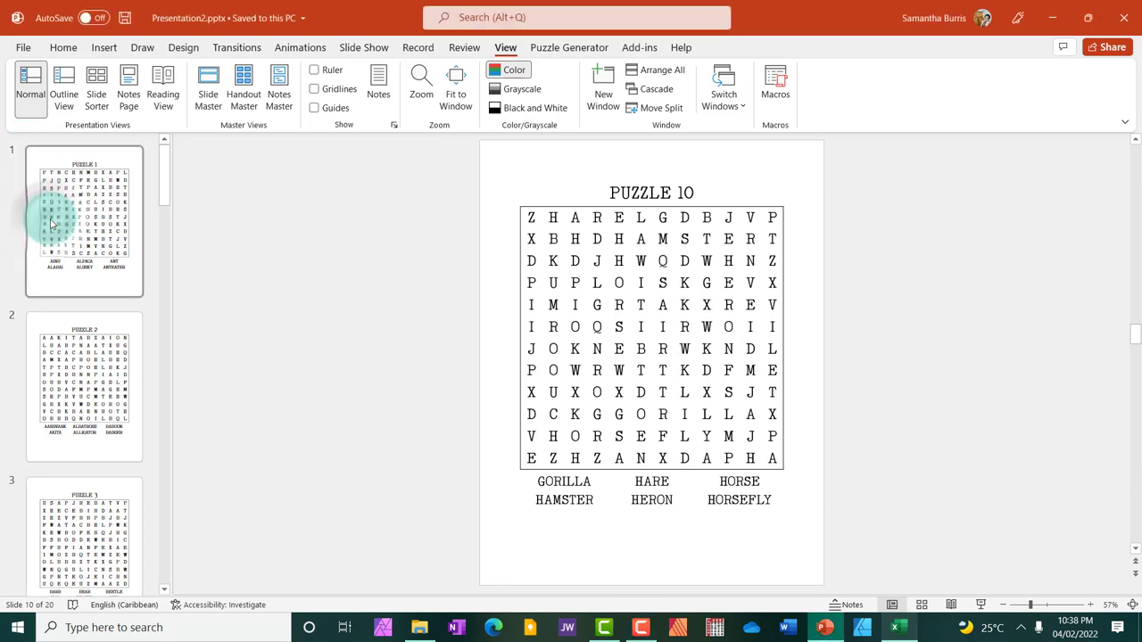
{"action": "left_click", "coordinate": [52, 222]}
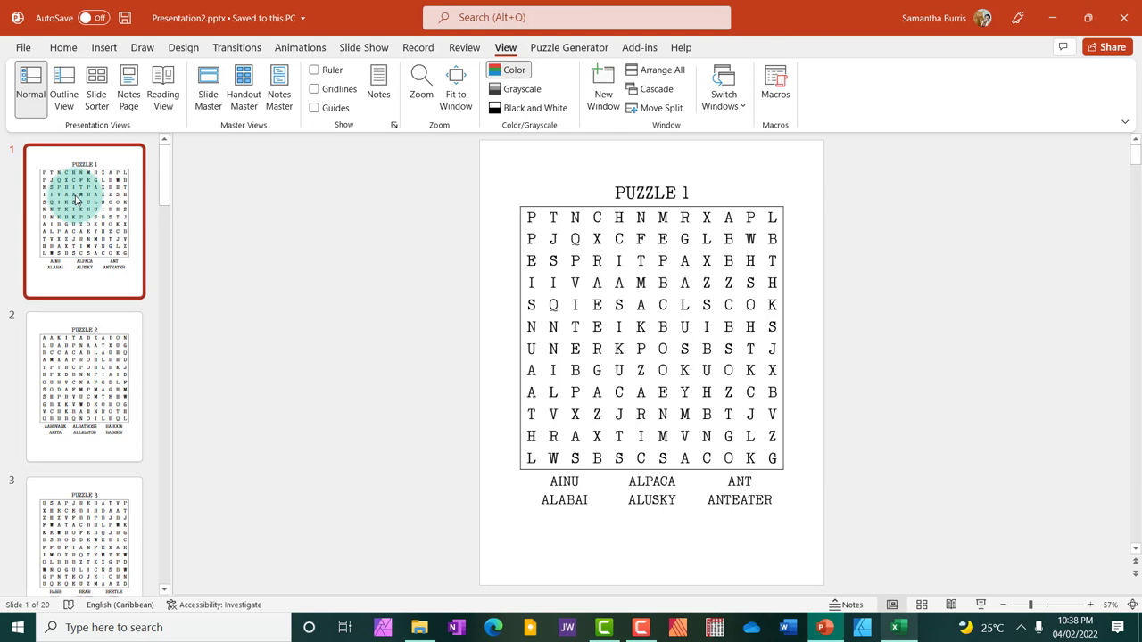
Step: Browse to the IMAGE FOR WORKBOOK FOR KIDS folder to insert a picture from this device
{"action": "left_click", "coordinate": [104, 51]}
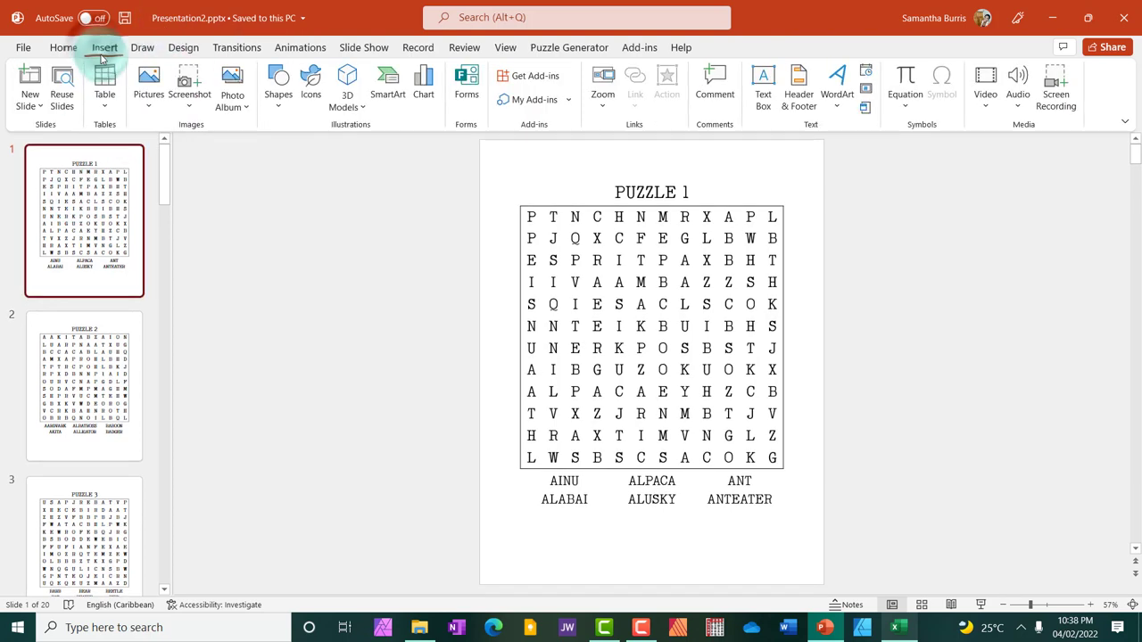
{"action": "left_click", "coordinate": [148, 87]}
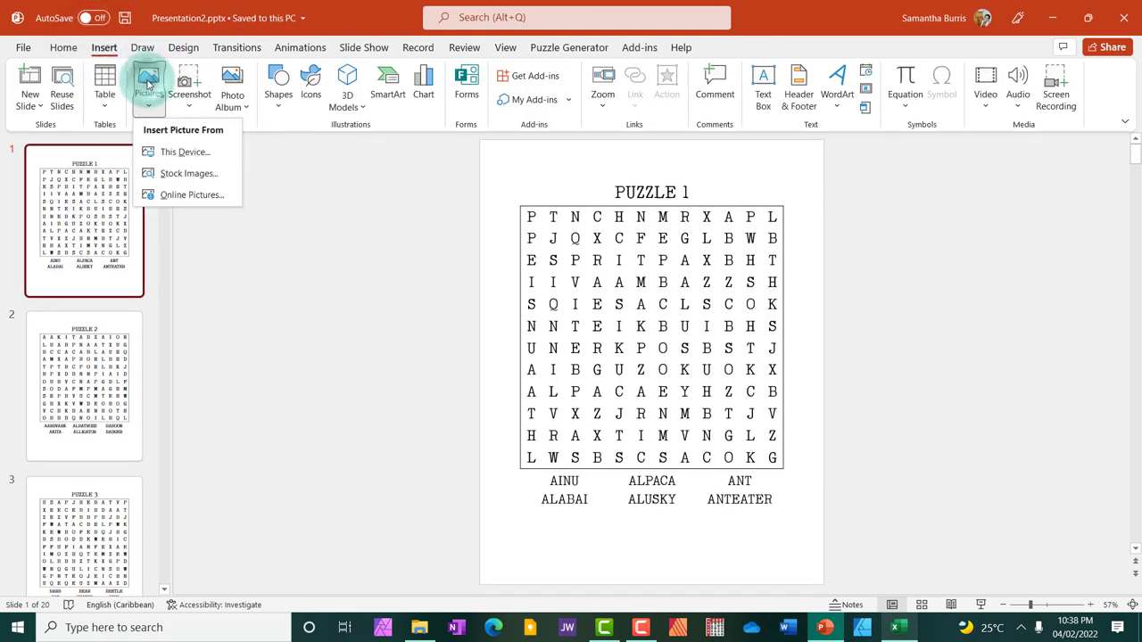
{"action": "left_click", "coordinate": [178, 152]}
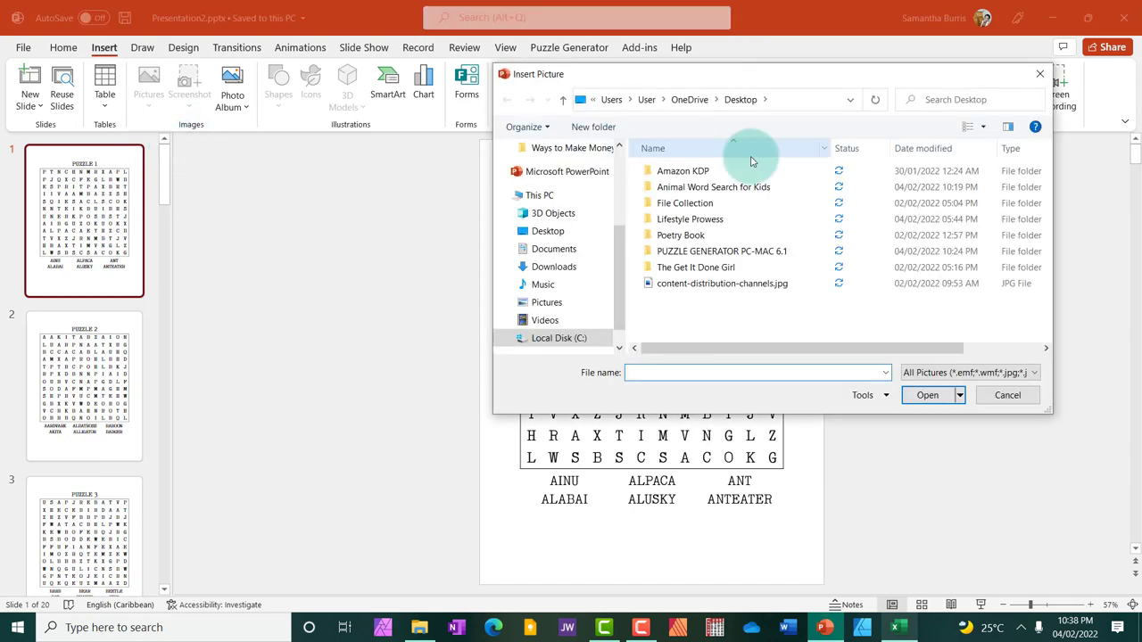
{"action": "left_click", "coordinate": [558, 249]}
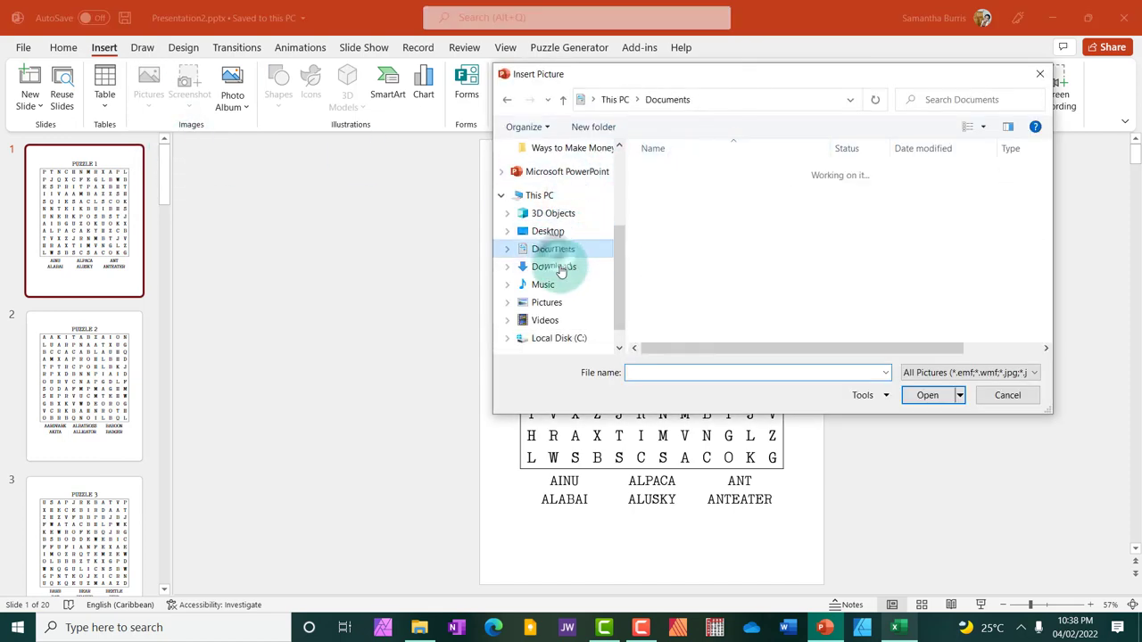
{"action": "left_click", "coordinate": [558, 268]}
{"action": "left_click", "coordinate": [719, 210]}
{"action": "double_click", "coordinate": [719, 210]}
{"action": "left_click_drag", "start_coordinate": [722, 81], "coordinate": [145, 44]}
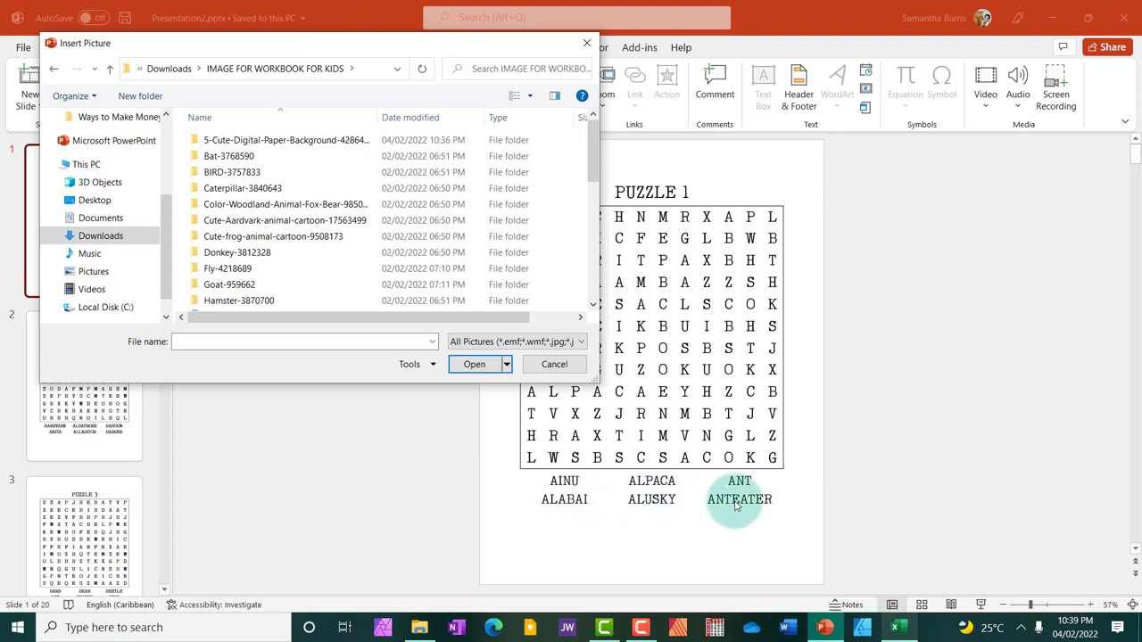
Step: Insert ant-clipart.svg and food-clipart.svg together onto the slide
{"action": "scroll", "coordinate": [237, 200], "scroll_direction": "down", "scroll_amount": 2}
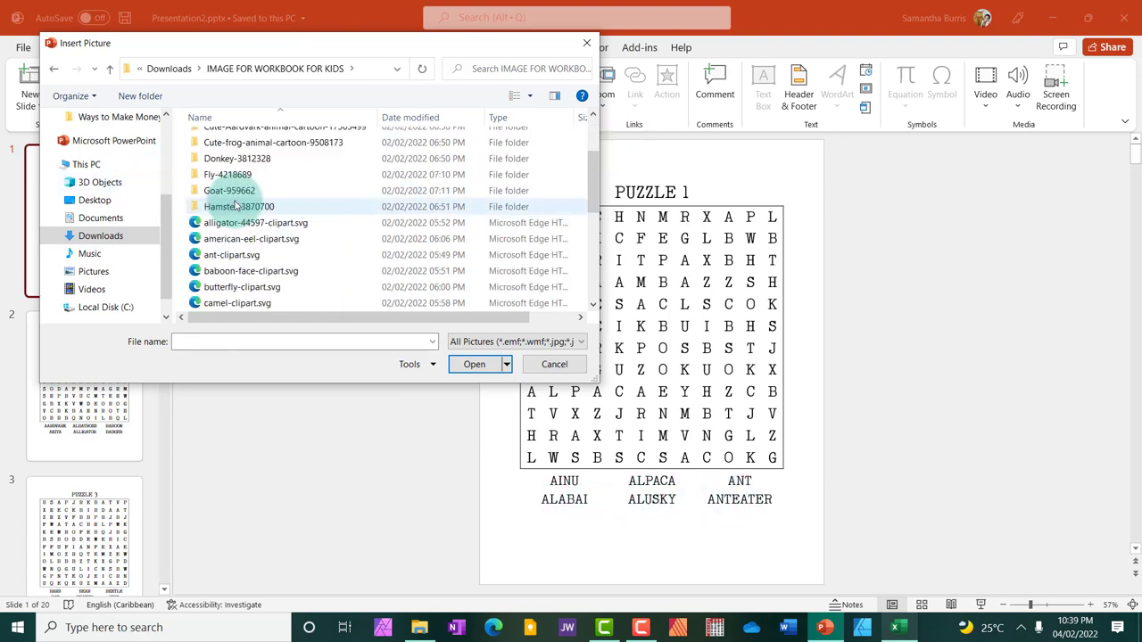
{"action": "left_click", "coordinate": [220, 270]}
{"action": "left_click", "coordinate": [217, 255]}
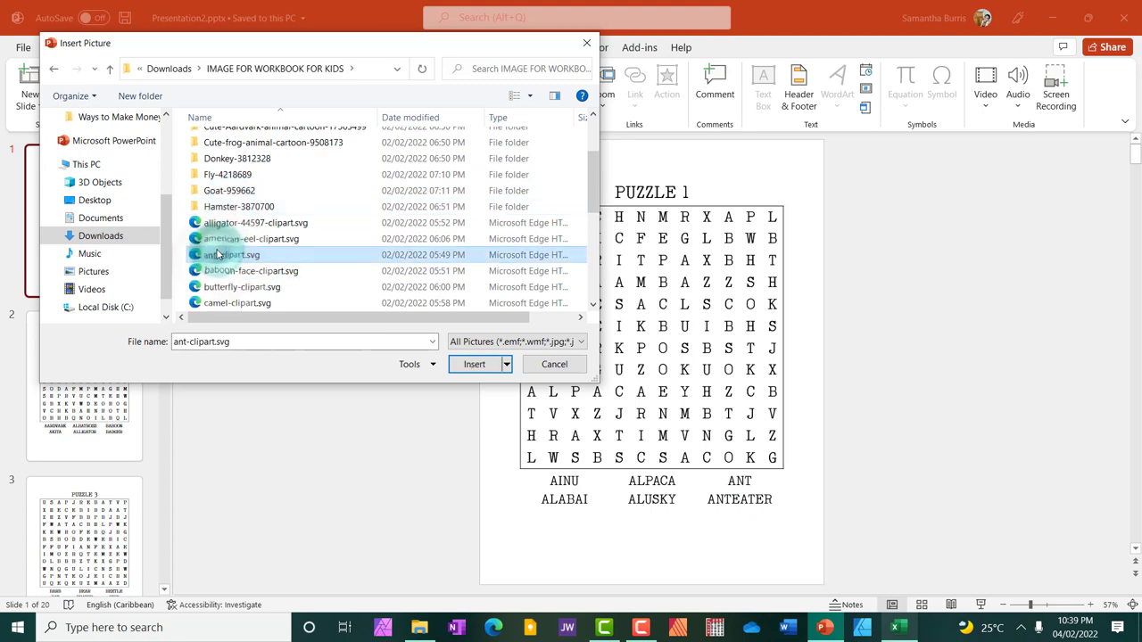
{"action": "left_click_drag", "start_coordinate": [593, 187], "coordinate": [599, 255]}
{"action": "left_click", "coordinate": [206, 205], "text": "ctrl"}
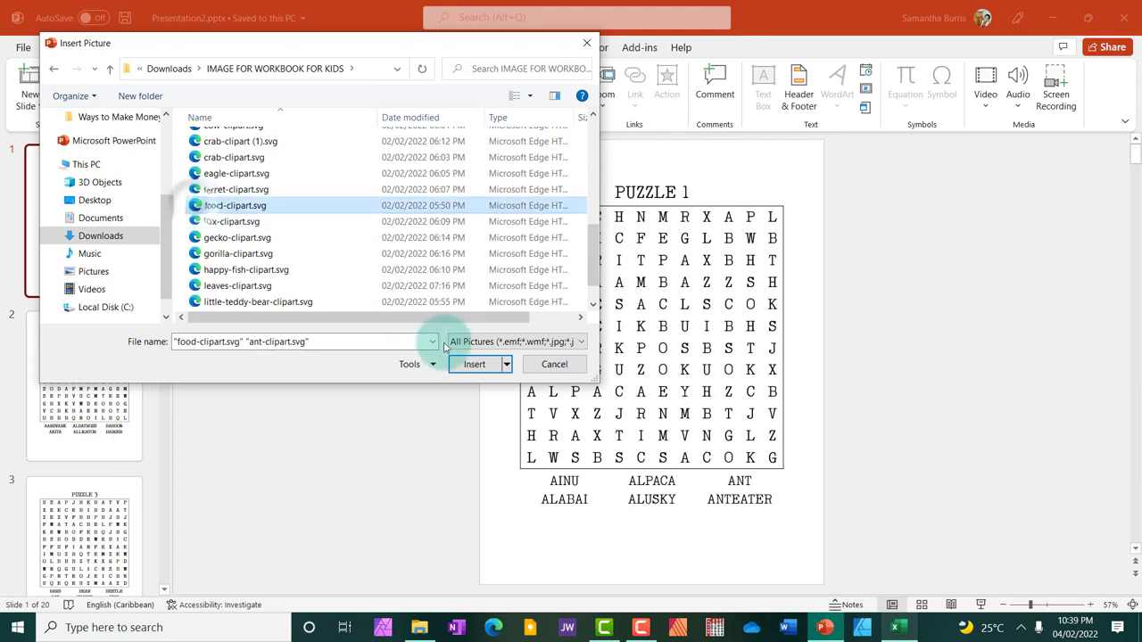
{"action": "left_click", "coordinate": [474, 364]}
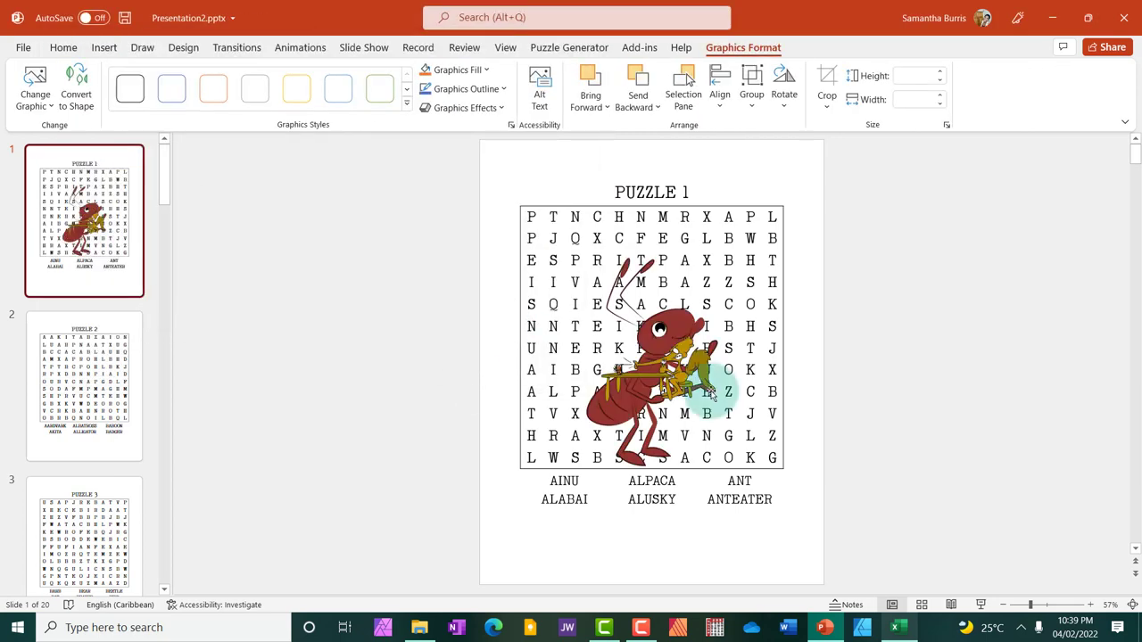
Step: Move the anteater to the bottom right and shrink the ant into the bottom-left corner
{"action": "left_click", "coordinate": [820, 400]}
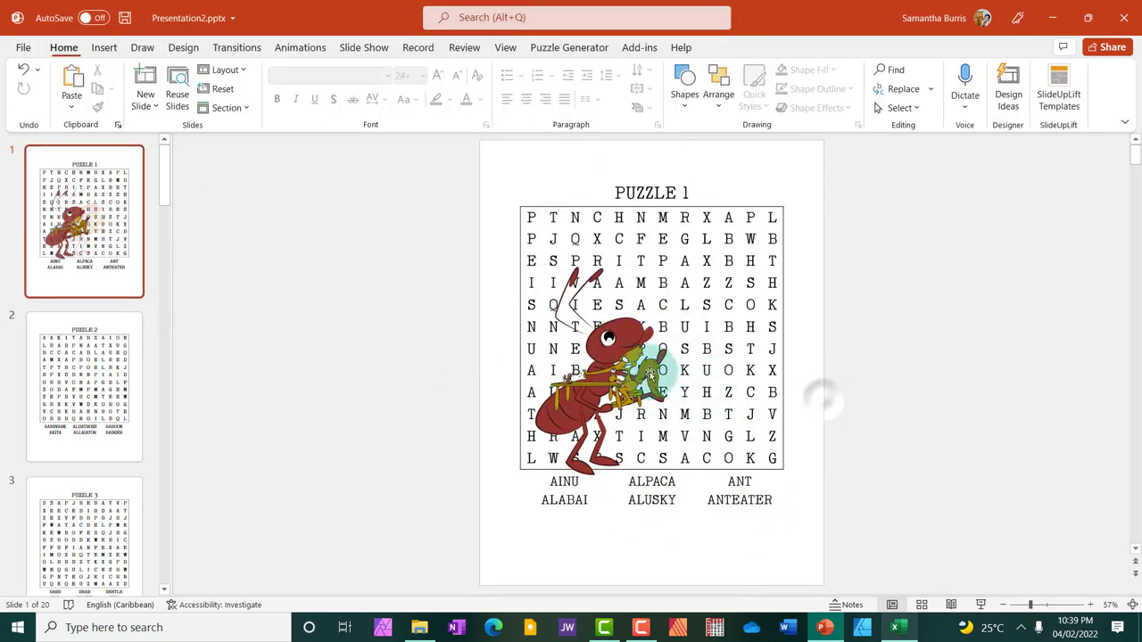
{"action": "left_click_drag", "start_coordinate": [651, 371], "coordinate": [777, 543]}
{"action": "left_click_drag", "start_coordinate": [625, 390], "coordinate": [558, 496]}
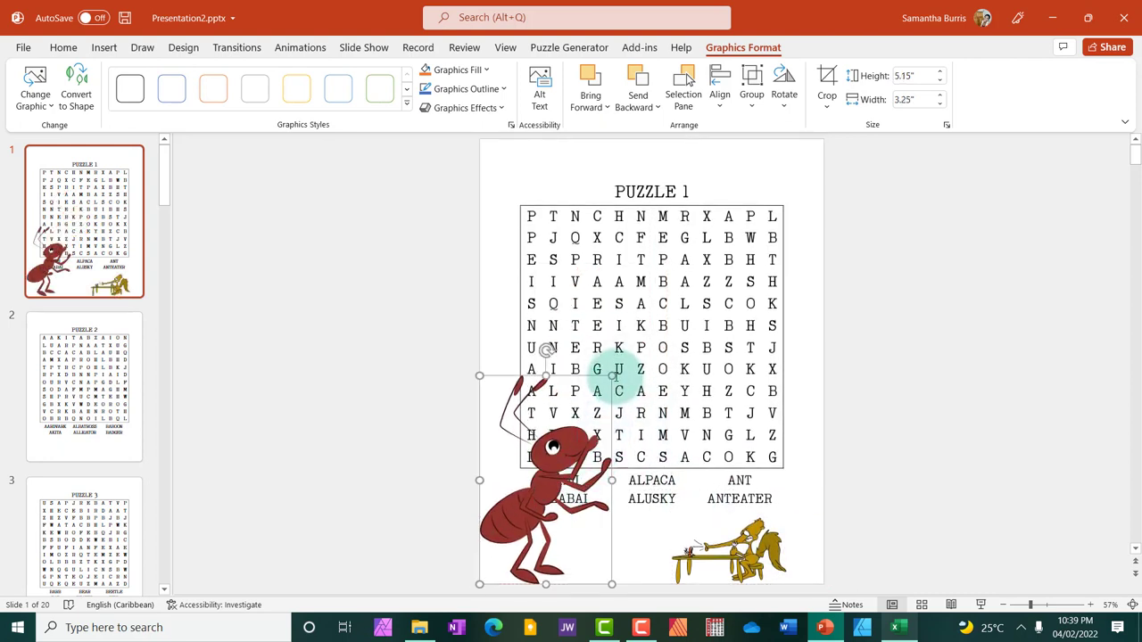
{"action": "left_click_drag", "start_coordinate": [612, 375], "coordinate": [570, 440]}
{"action": "mouse_move", "coordinate": [532, 492]}
{"action": "left_mouse_down"}
{"action": "mouse_move", "coordinate": [554, 492]}
{"action": "mouse_move", "coordinate": [542, 486]}
{"action": "left_mouse_up"}
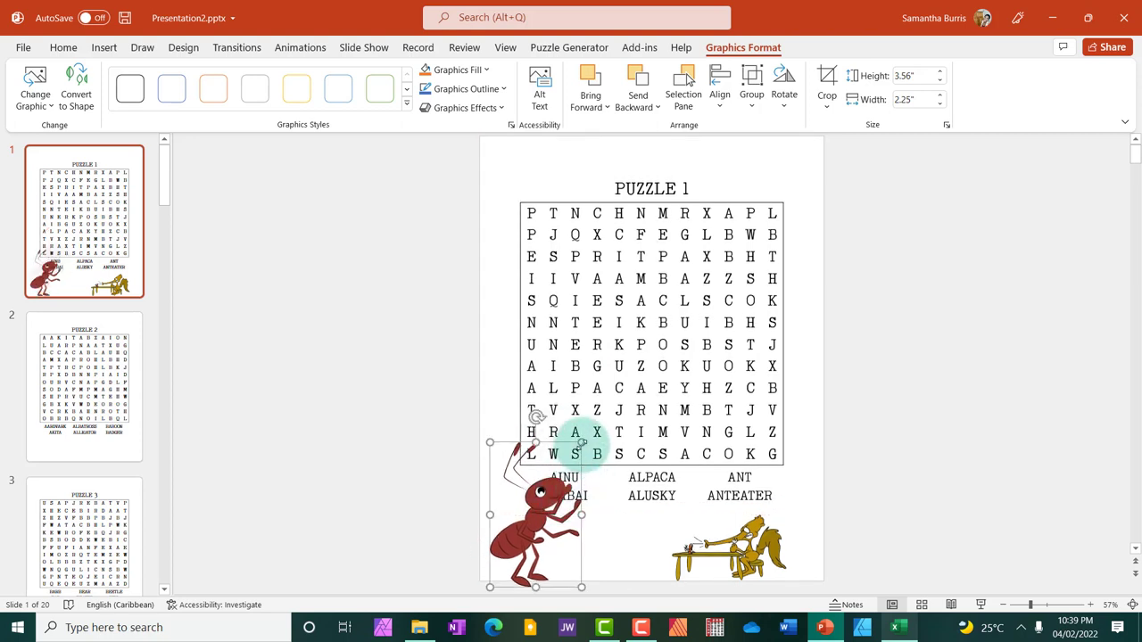
{"action": "left_click_drag", "start_coordinate": [581, 442], "coordinate": [543, 198]}
{"action": "left_click", "coordinate": [903, 279]}
{"action": "scroll", "coordinate": [887, 327], "scroll_direction": "down", "scroll_amount": 2}
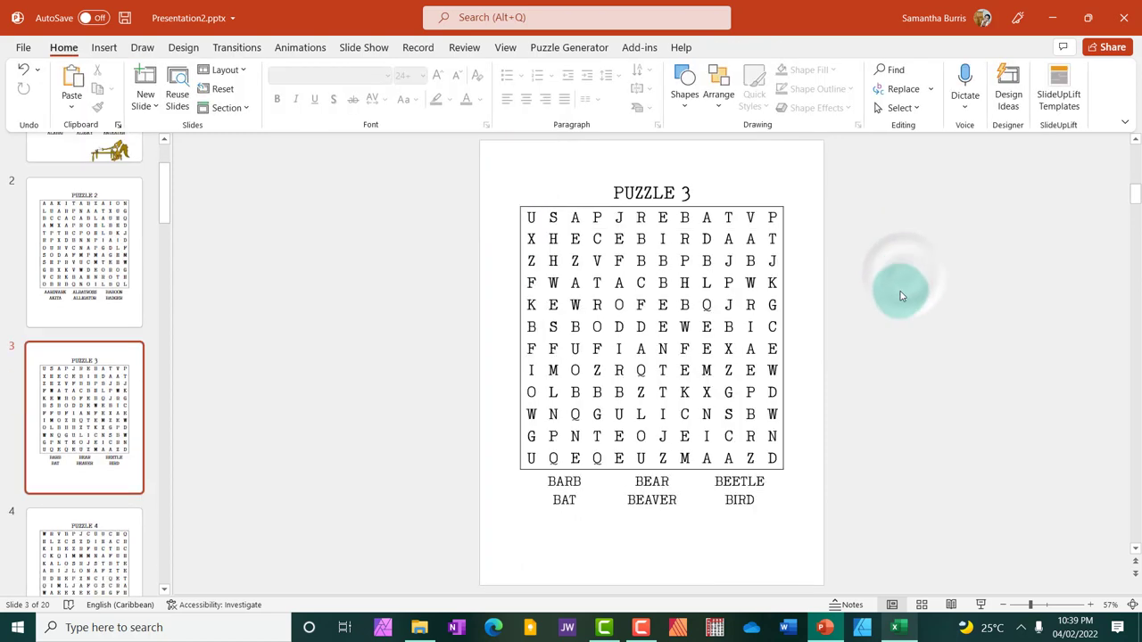
{"action": "scroll", "coordinate": [886, 326], "scroll_direction": "up", "scroll_amount": 3}
{"action": "key", "text": "ctrl+z"}
{"action": "left_click_drag", "start_coordinate": [453, 488], "coordinate": [454, 481]}
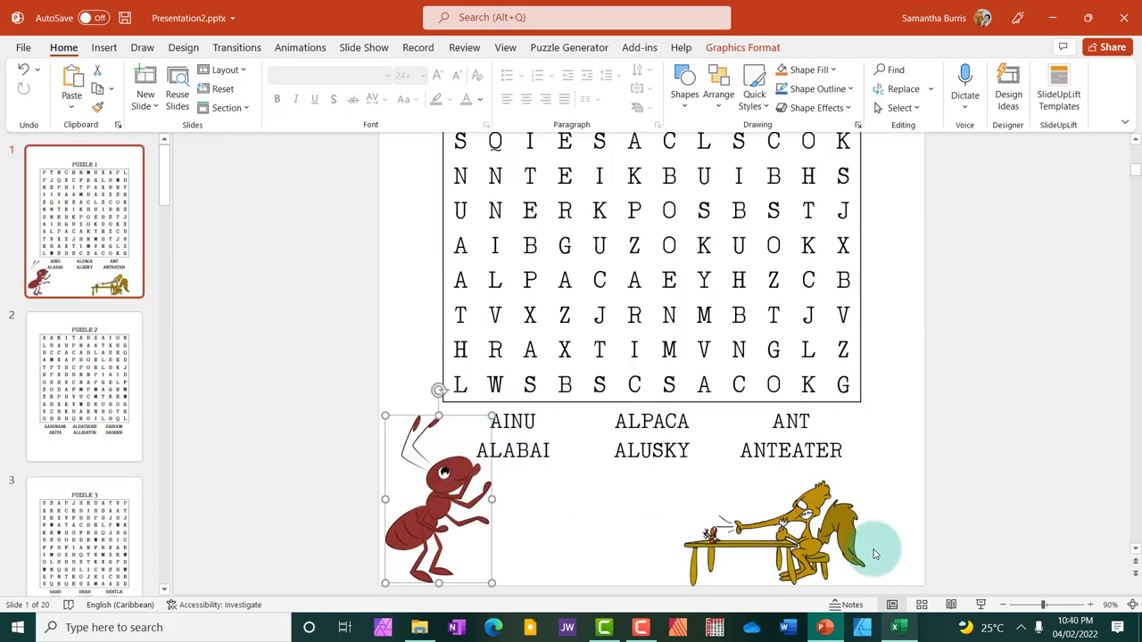
Step: Enlarge the anteater, shift it further right below the grid, and save
{"action": "left_click", "coordinate": [810, 539]}
{"action": "left_click_drag", "start_coordinate": [808, 541], "coordinate": [785, 533]}
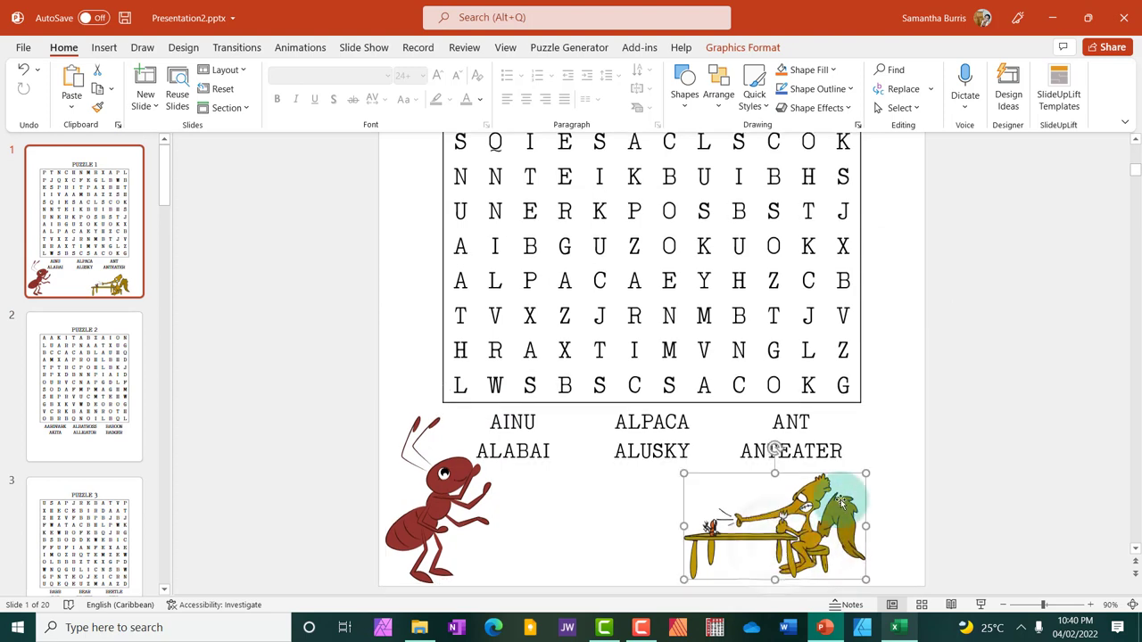
{"action": "left_click_drag", "start_coordinate": [866, 472], "coordinate": [910, 446]}
{"action": "left_click_drag", "start_coordinate": [827, 524], "coordinate": [872, 515]}
{"action": "left_click", "coordinate": [1040, 434]}
{"action": "scroll", "coordinate": [446, 276], "scroll_direction": "down", "scroll_amount": 1}
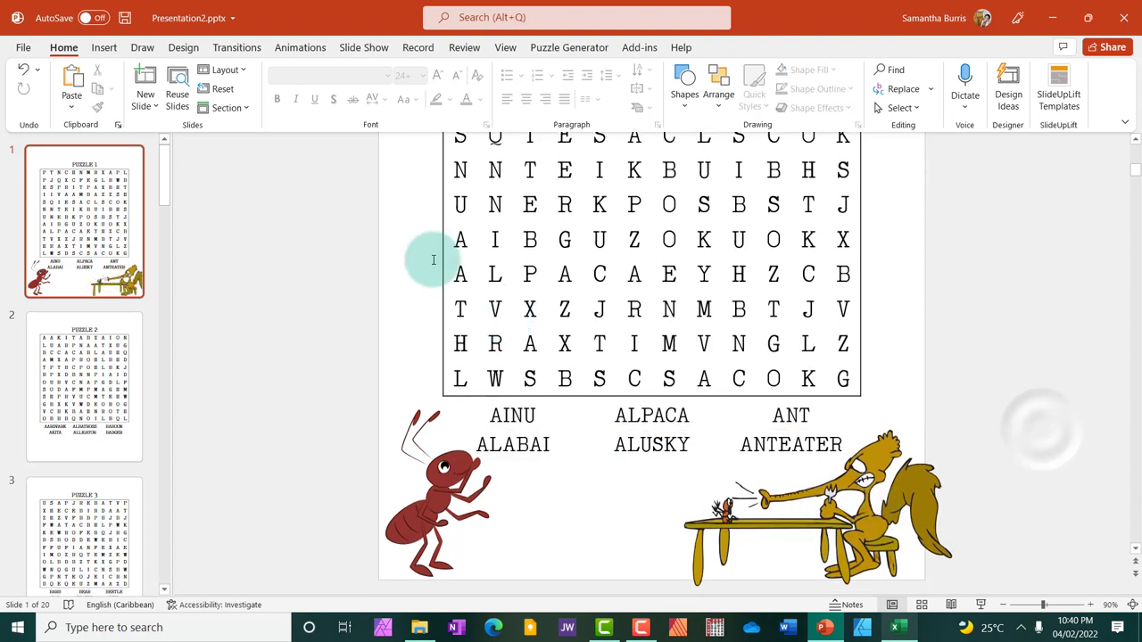
{"action": "left_click", "coordinate": [125, 17]}
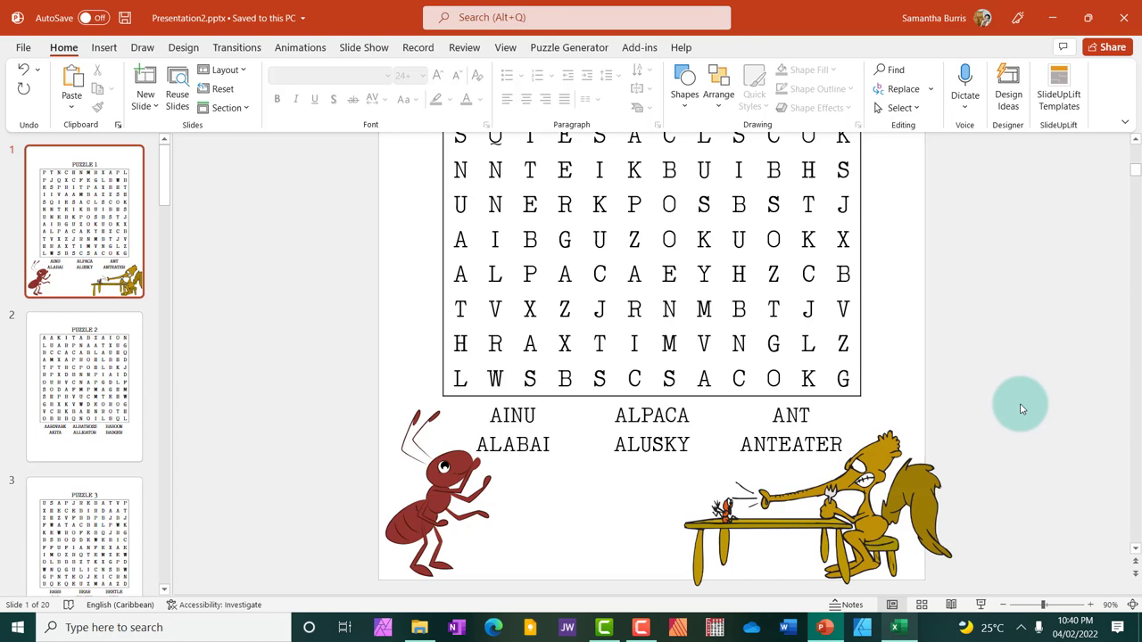
{"action": "left_click", "coordinate": [1003, 605]}
{"action": "left_click", "coordinate": [1003, 604]}
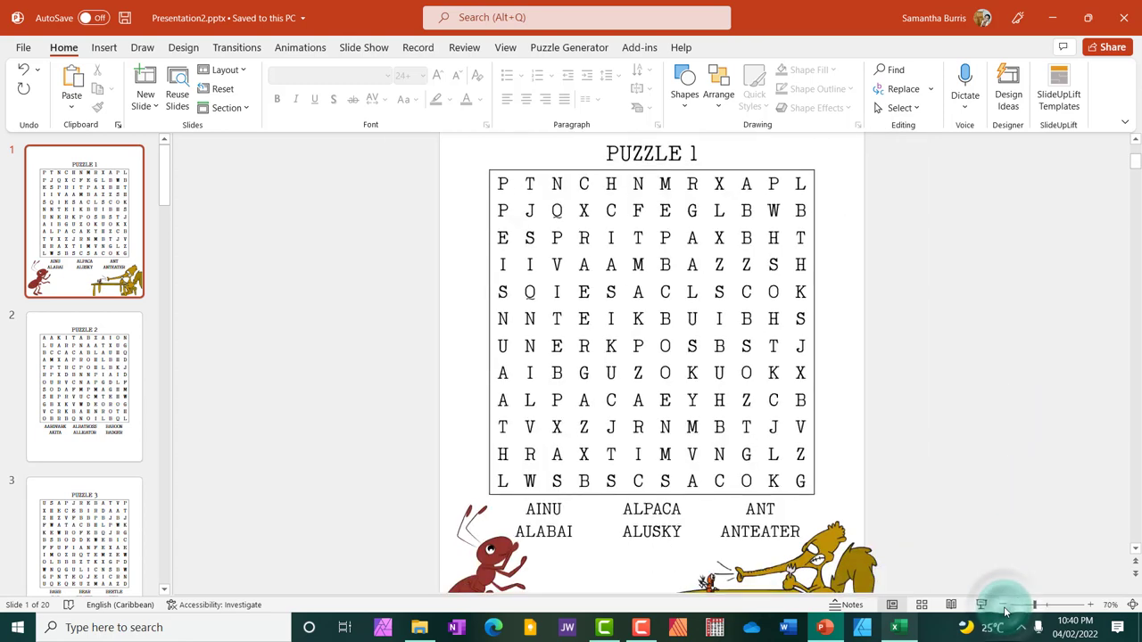
{"action": "scroll", "coordinate": [982, 480], "scroll_direction": "down", "scroll_amount": 2}
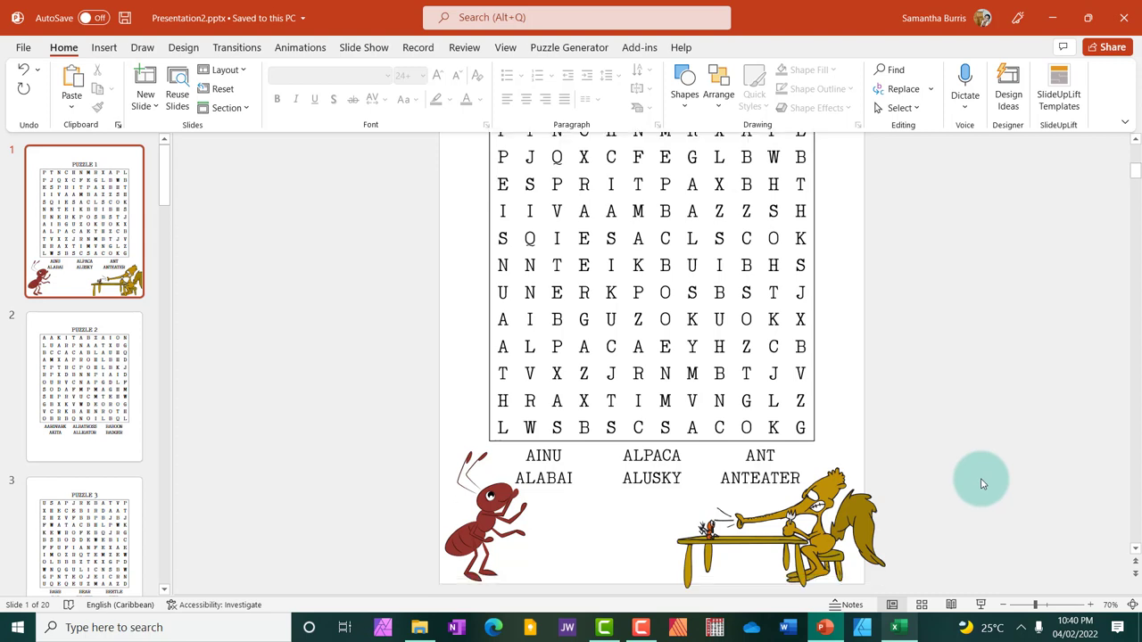
{"action": "scroll", "coordinate": [970, 484], "scroll_direction": "up", "scroll_amount": 3}
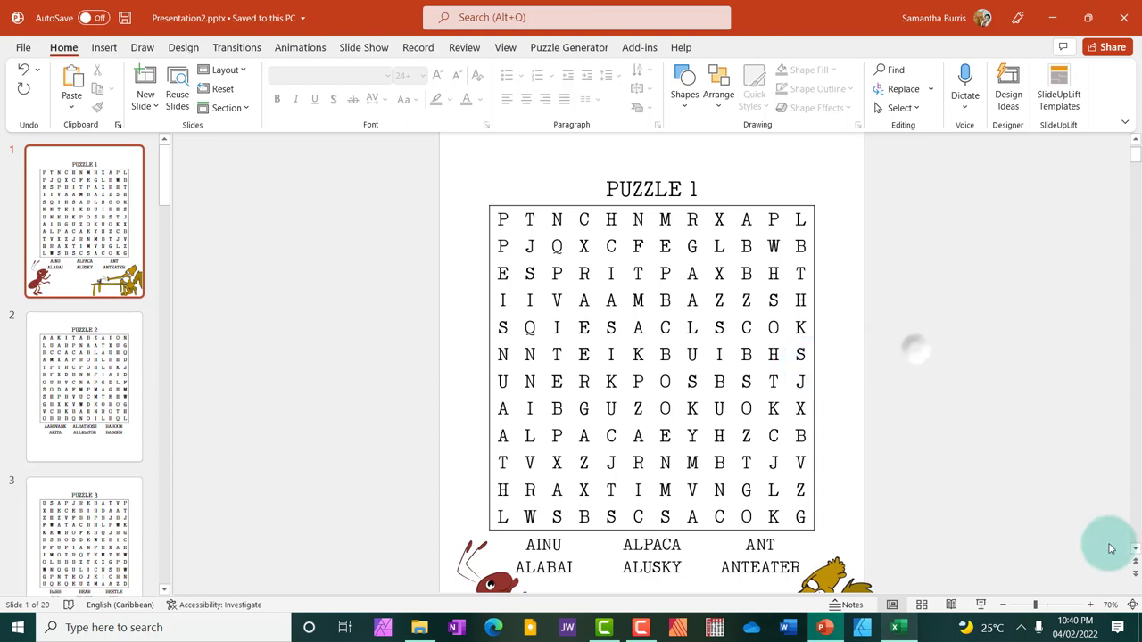
{"action": "left_click", "coordinate": [1136, 548]}
{"action": "left_click", "coordinate": [1136, 548]}
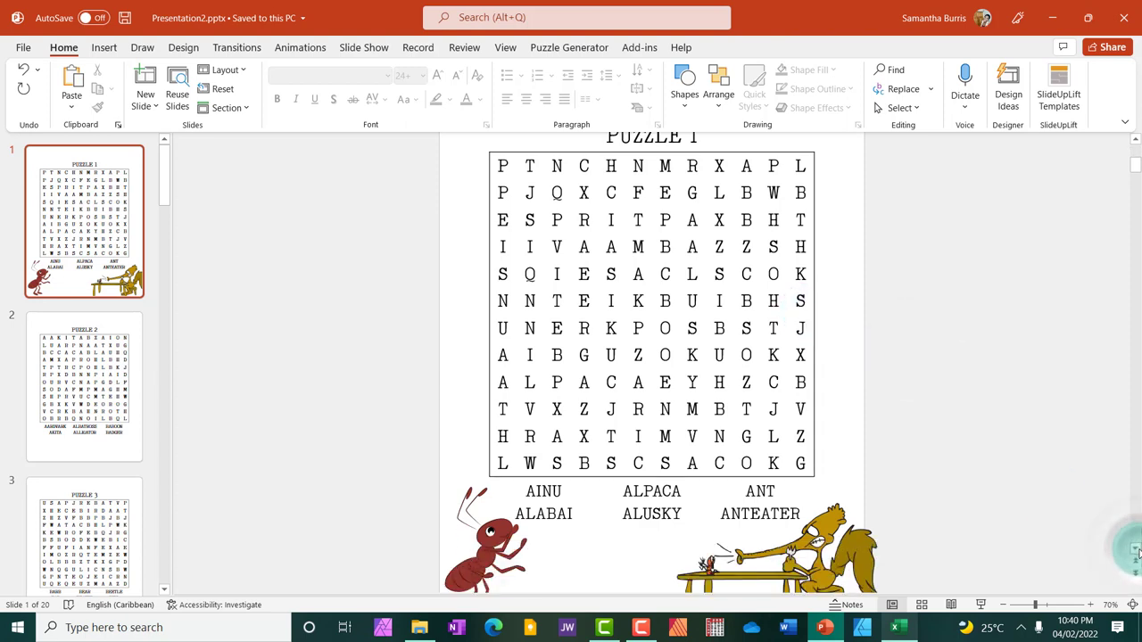
{"action": "left_click", "coordinate": [1136, 549]}
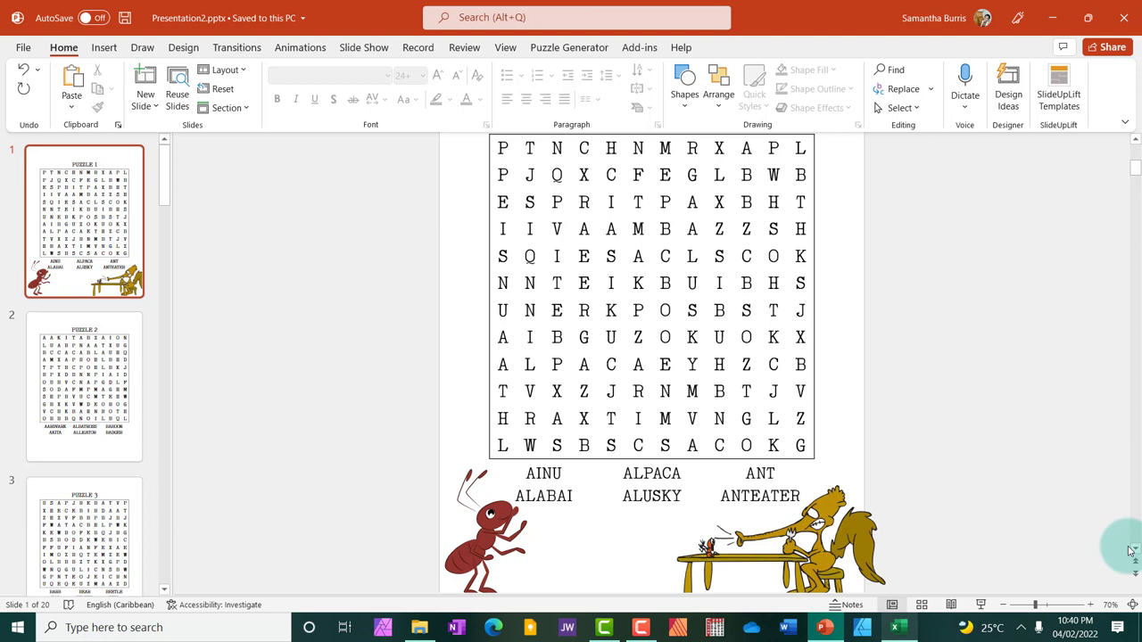
Step: Set the slide's Format Background to picture or texture fill
{"action": "right_click", "coordinate": [845, 263]}
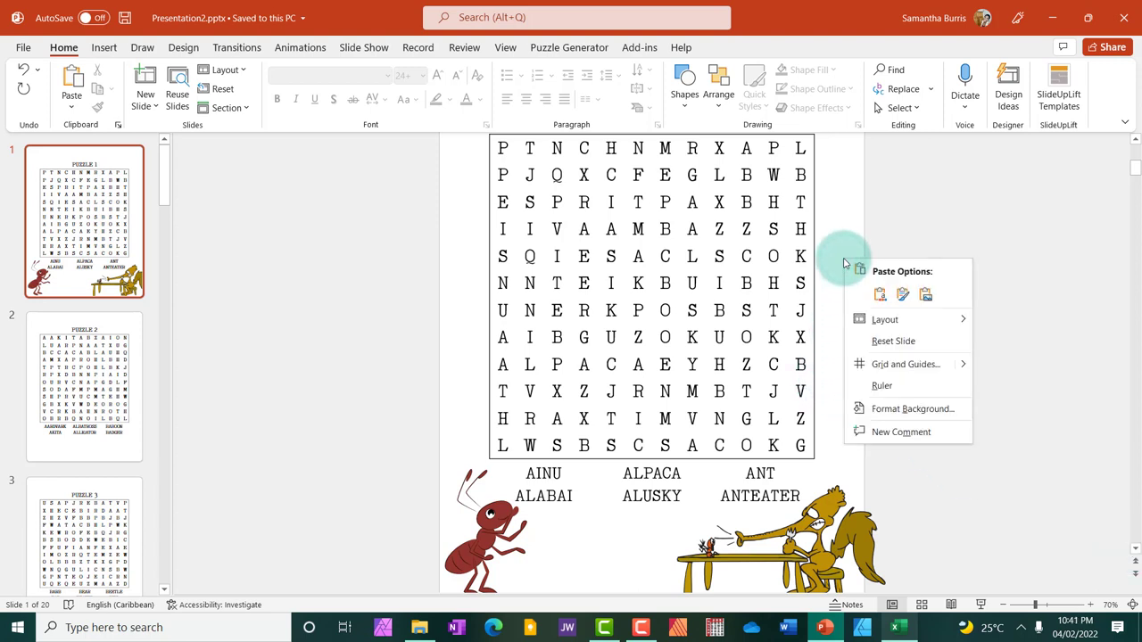
{"action": "left_click", "coordinate": [887, 410]}
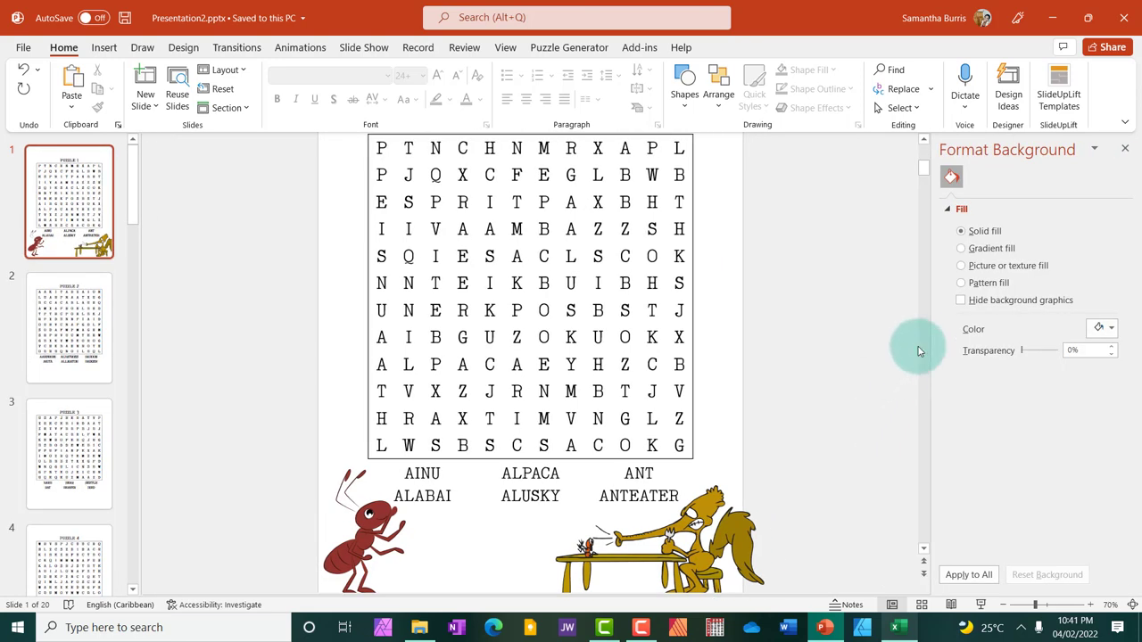
{"action": "left_click", "coordinate": [962, 265]}
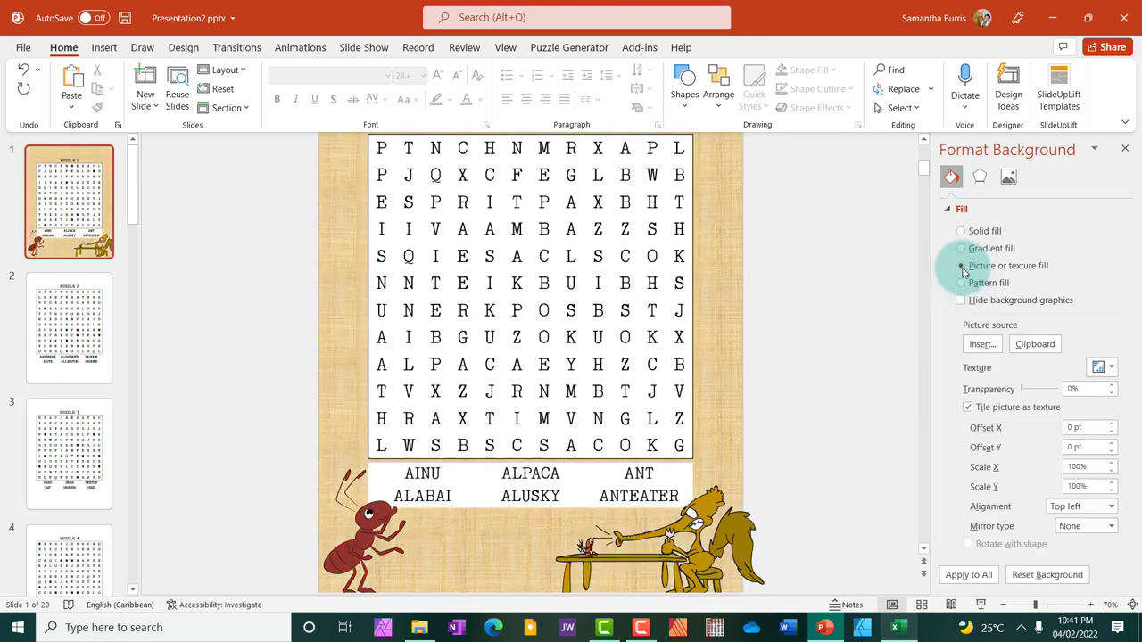
{"action": "left_click", "coordinate": [982, 344]}
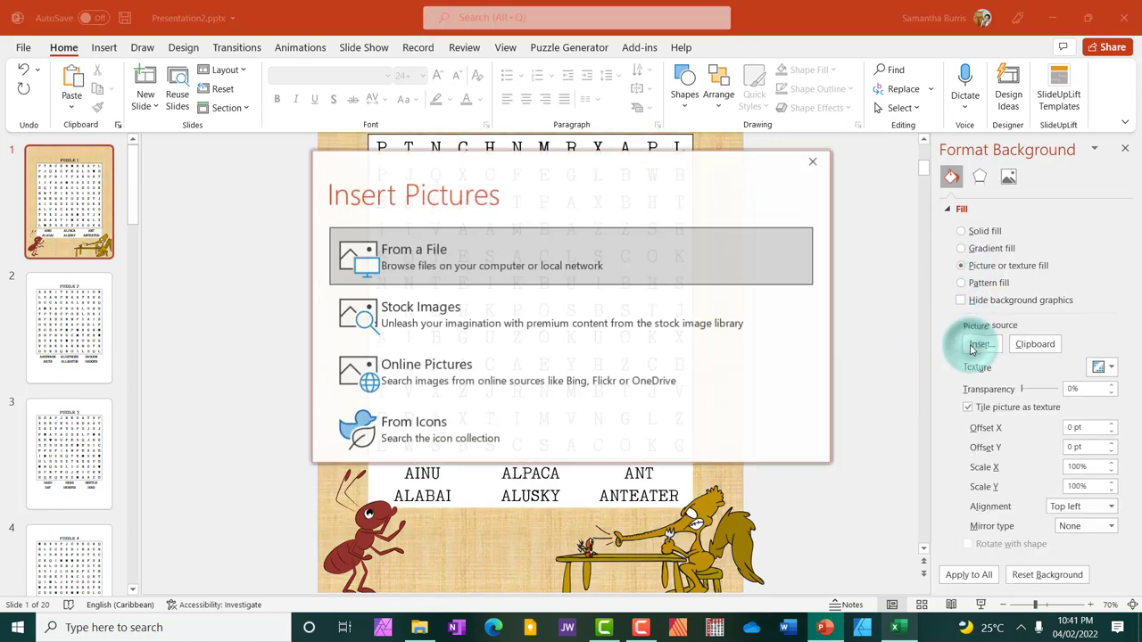
Step: Use IMG_1217 from the Blue Digital Paper folder as the background picture
{"action": "left_click", "coordinate": [402, 278]}
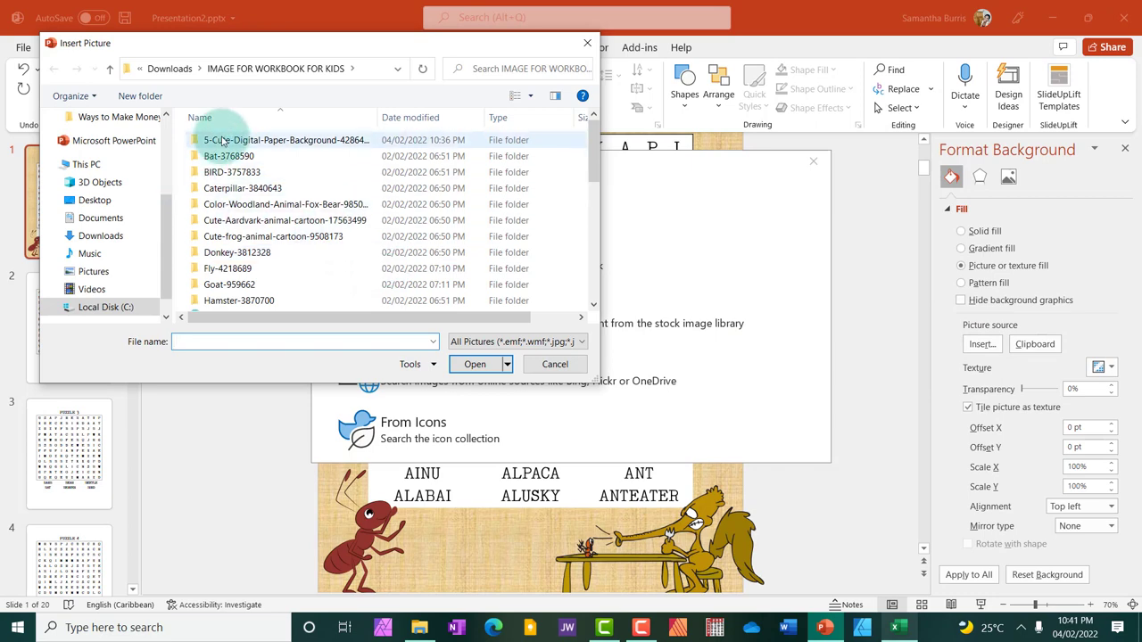
{"action": "double_click", "coordinate": [223, 141]}
{"action": "double_click", "coordinate": [223, 154]}
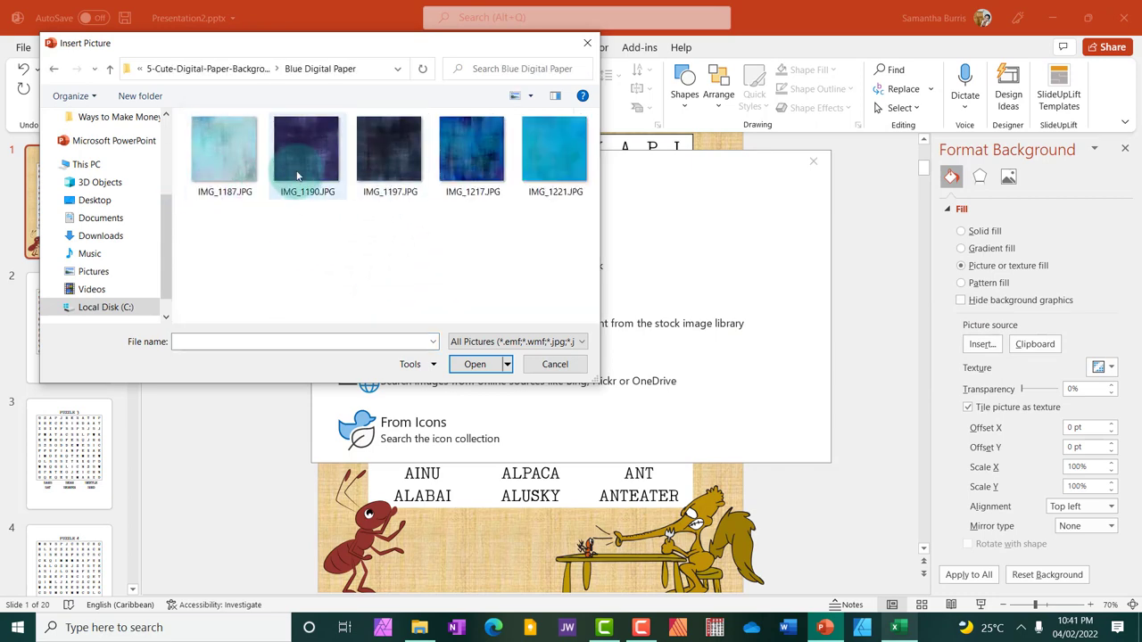
{"action": "left_click", "coordinate": [297, 176]}
{"action": "left_click", "coordinate": [459, 169]}
{"action": "left_click", "coordinate": [482, 369]}
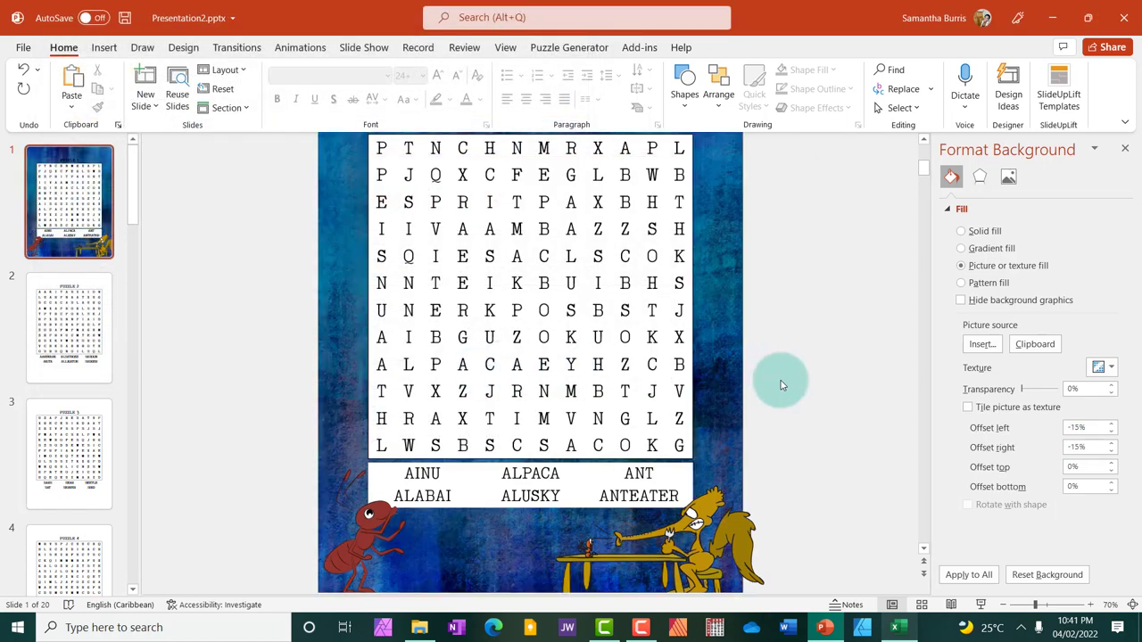
{"action": "scroll", "coordinate": [842, 373], "scroll_direction": "up", "scroll_amount": 1}
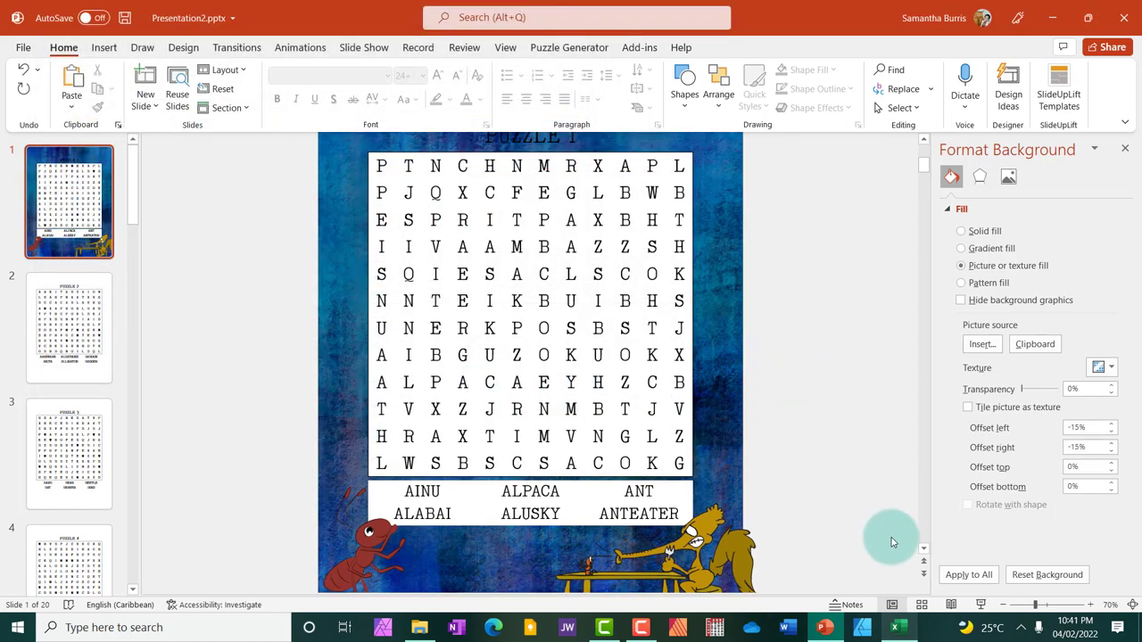
{"action": "left_click", "coordinate": [1001, 606]}
Step: Make the PUZZLE 1 title text white
{"action": "left_click", "coordinate": [1002, 605]}
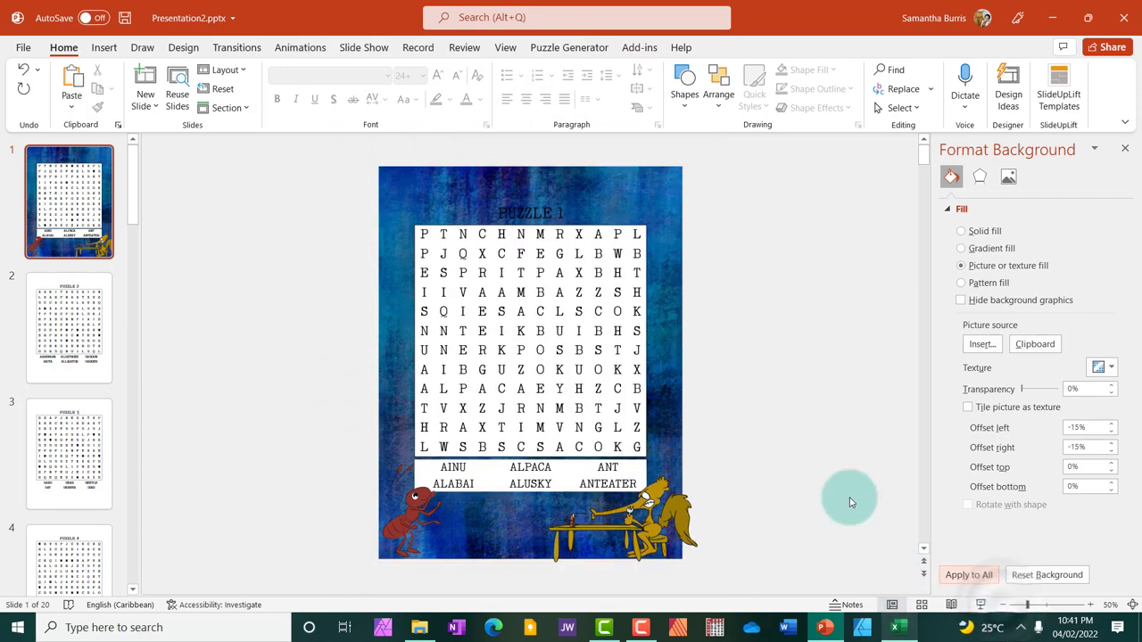
{"action": "left_click", "coordinate": [553, 211]}
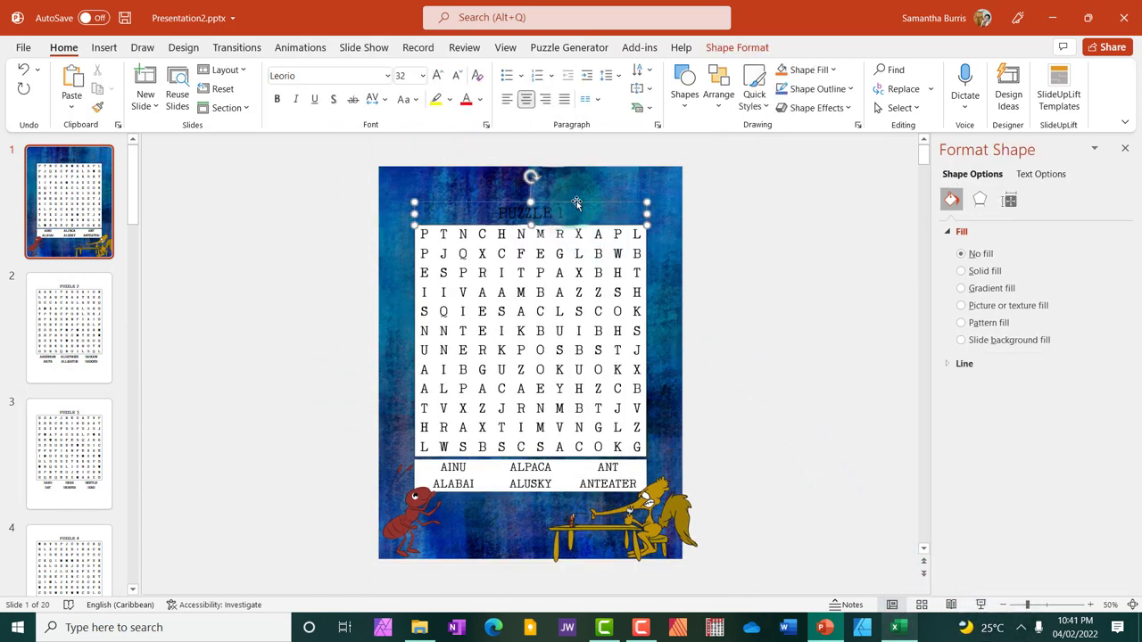
{"action": "left_click", "coordinate": [562, 214]}
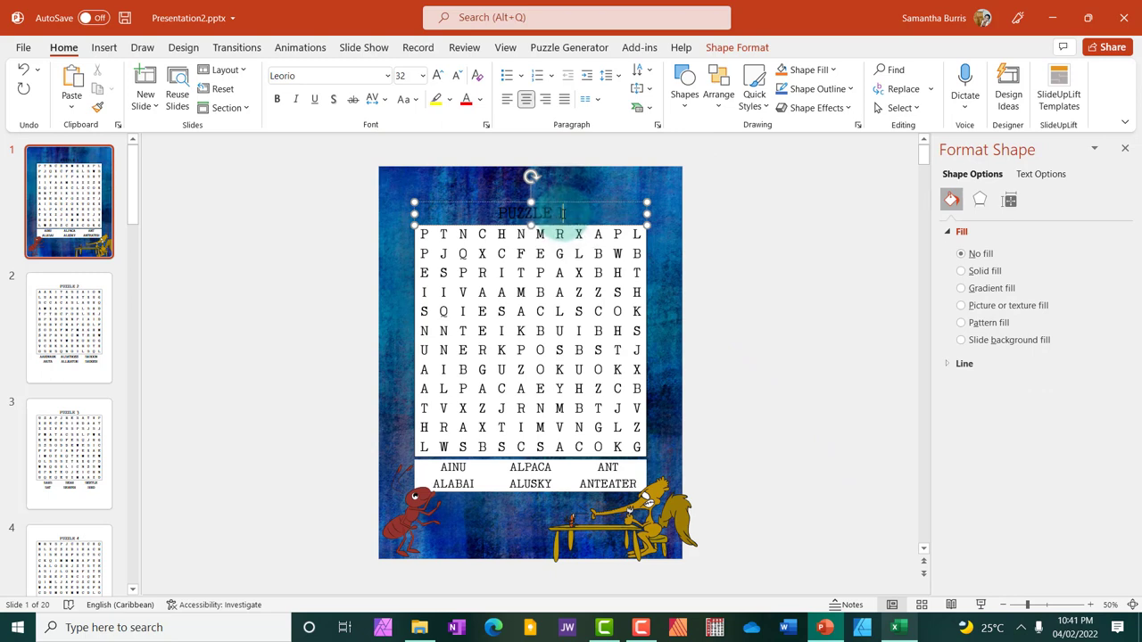
{"action": "left_click_drag", "start_coordinate": [562, 214], "coordinate": [489, 212]}
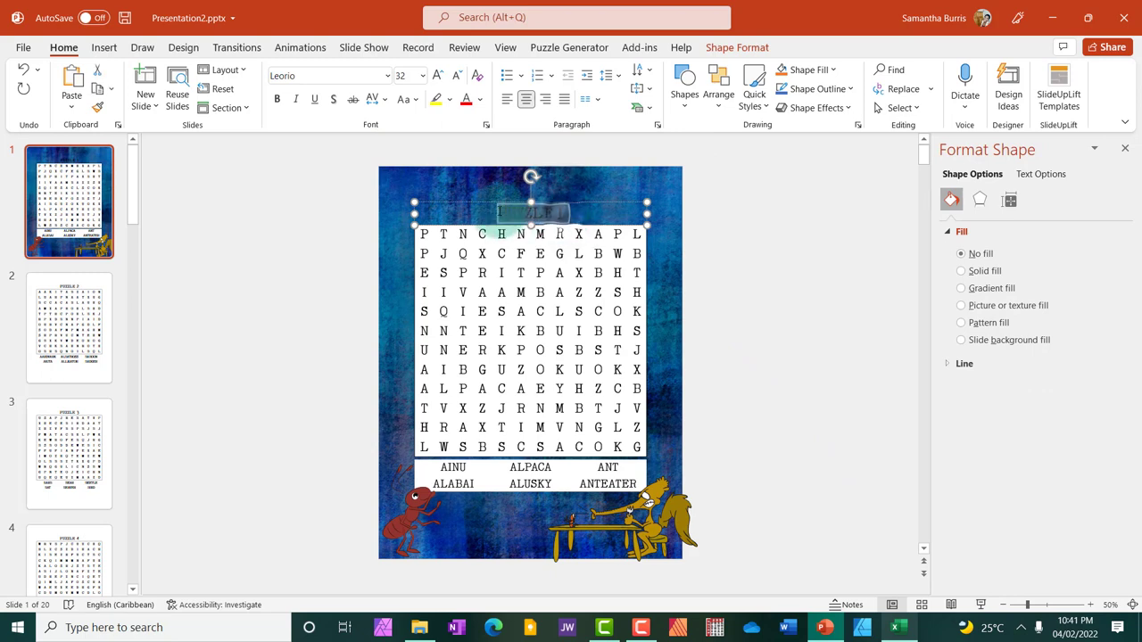
{"action": "left_click", "coordinate": [483, 98]}
{"action": "left_click", "coordinate": [469, 136]}
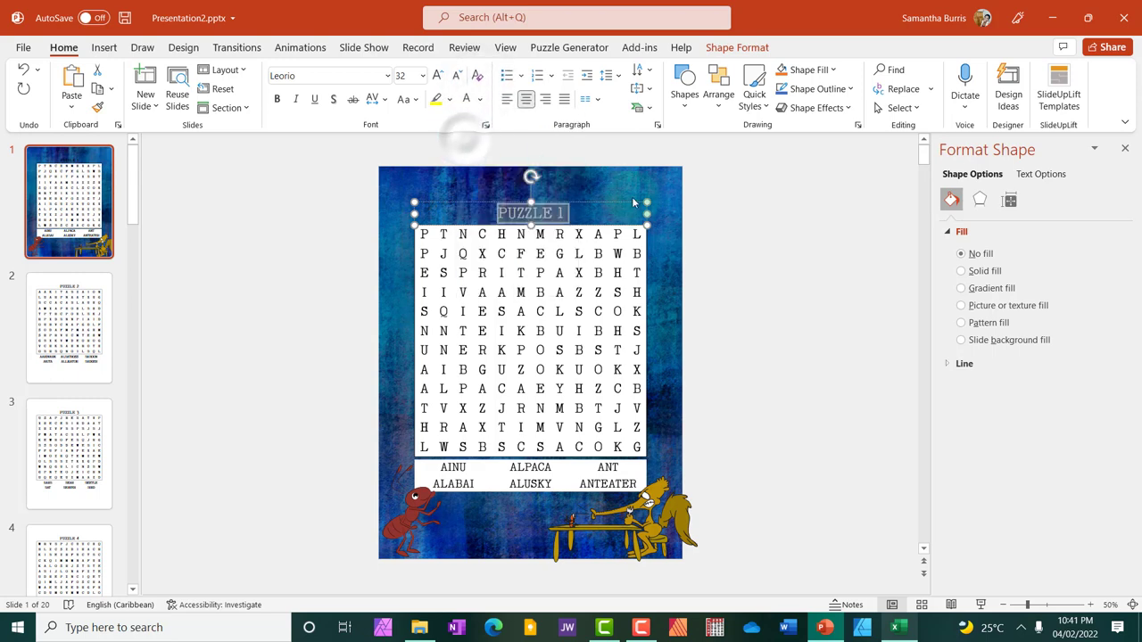
{"action": "left_click", "coordinate": [778, 243]}
Step: Give the word-list table the plain no-fill style and white font colour
{"action": "left_click", "coordinate": [579, 247]}
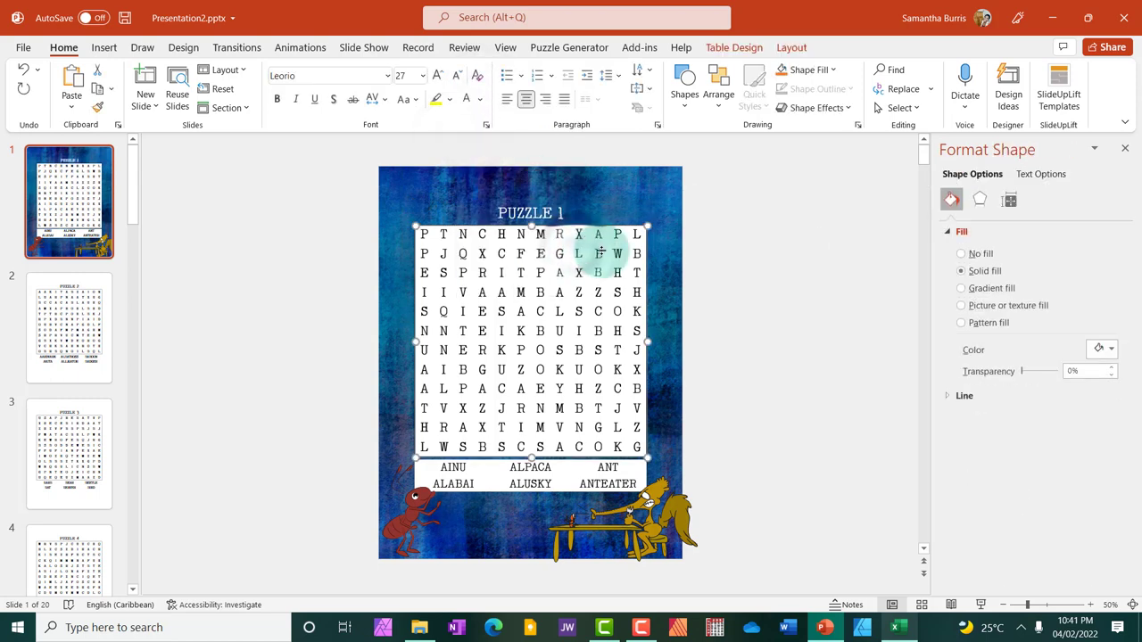
{"action": "left_click", "coordinate": [753, 381]}
{"action": "left_click", "coordinate": [495, 473]}
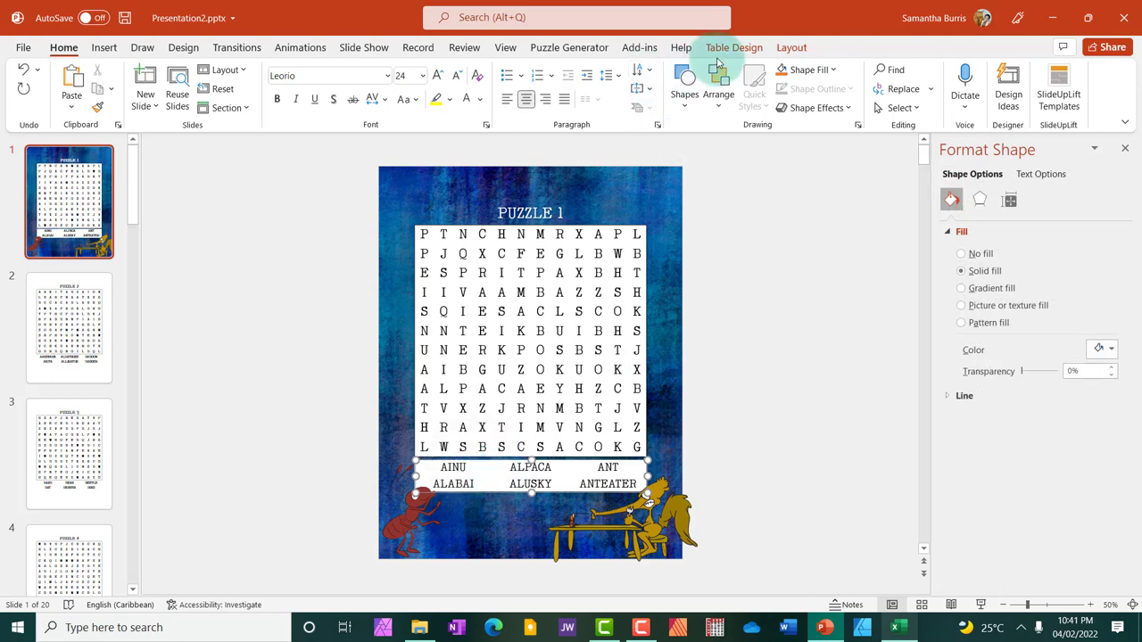
{"action": "left_click", "coordinate": [790, 49]}
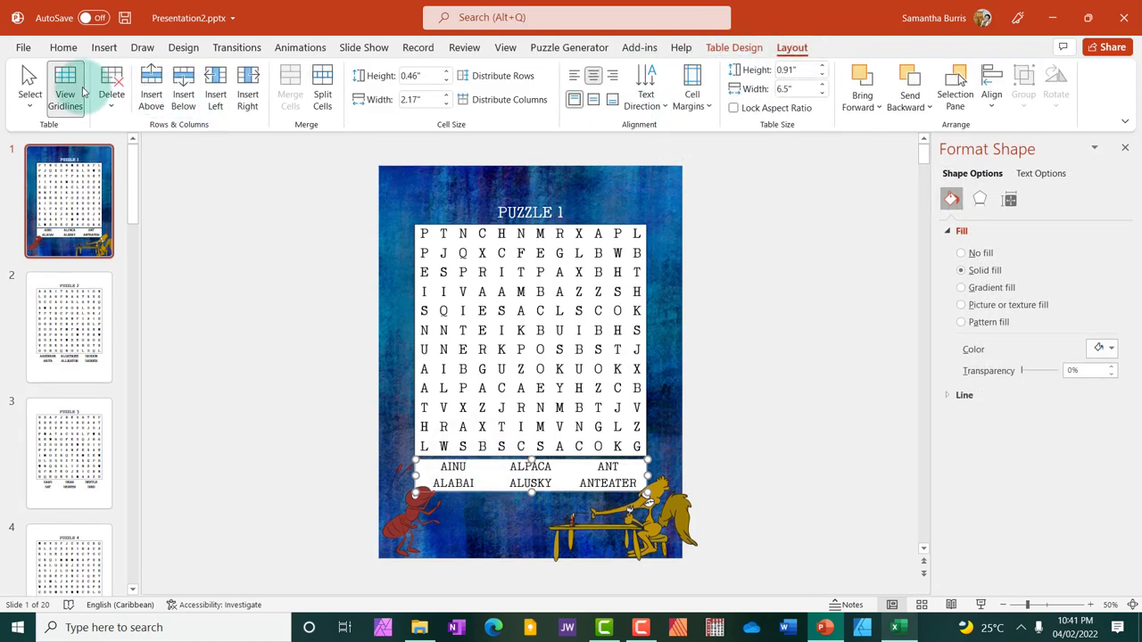
{"action": "left_click", "coordinate": [733, 47]}
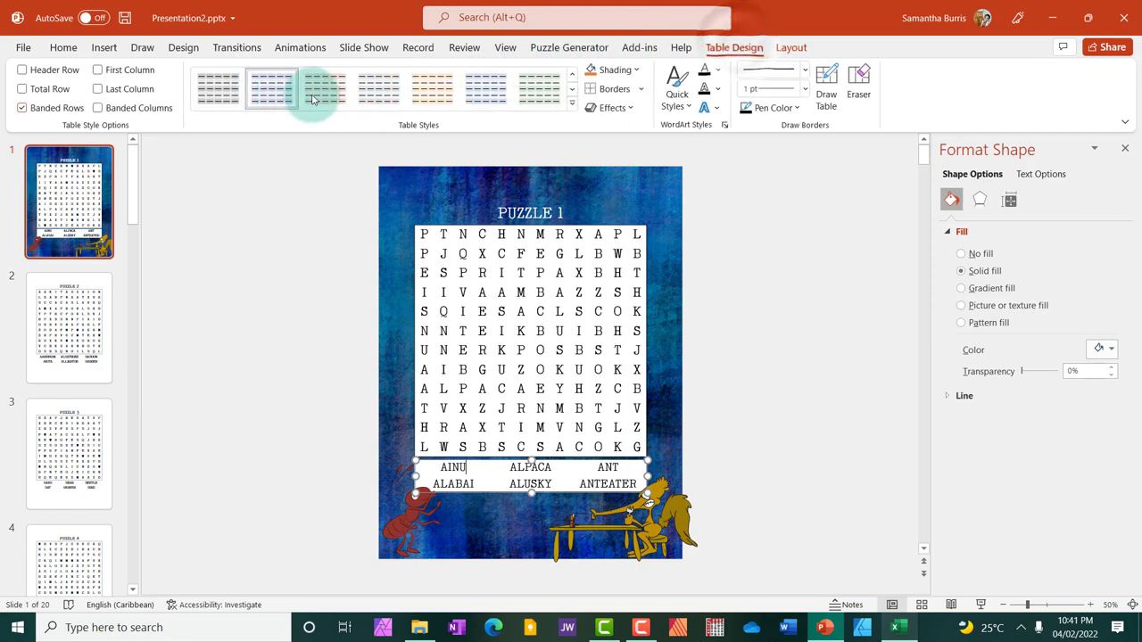
{"action": "left_click", "coordinate": [572, 88]}
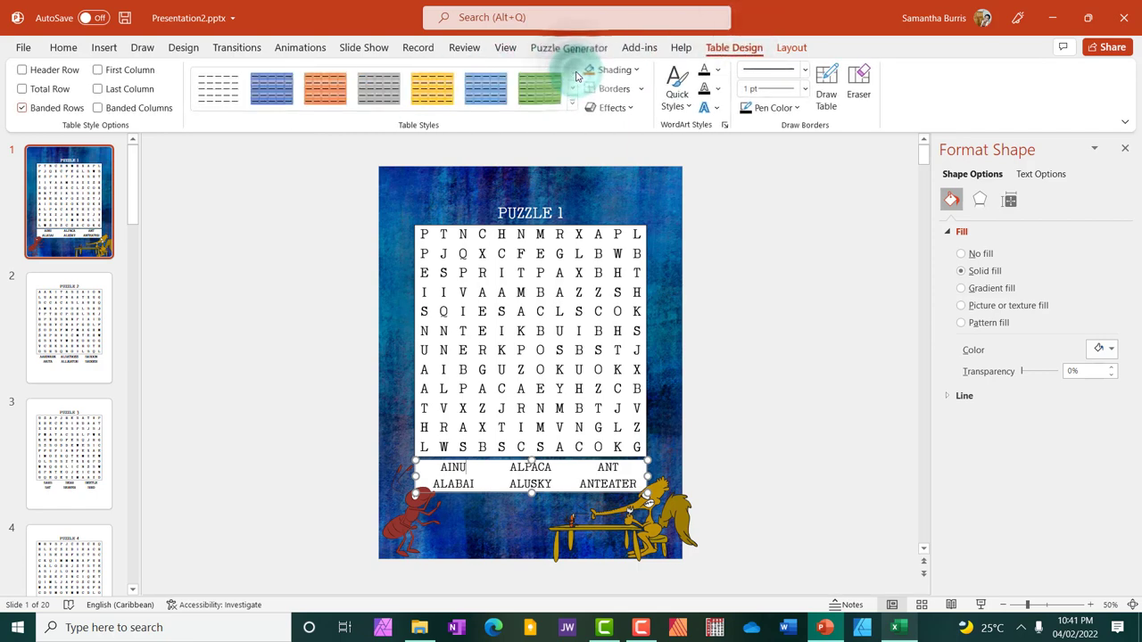
{"action": "left_click", "coordinate": [223, 93]}
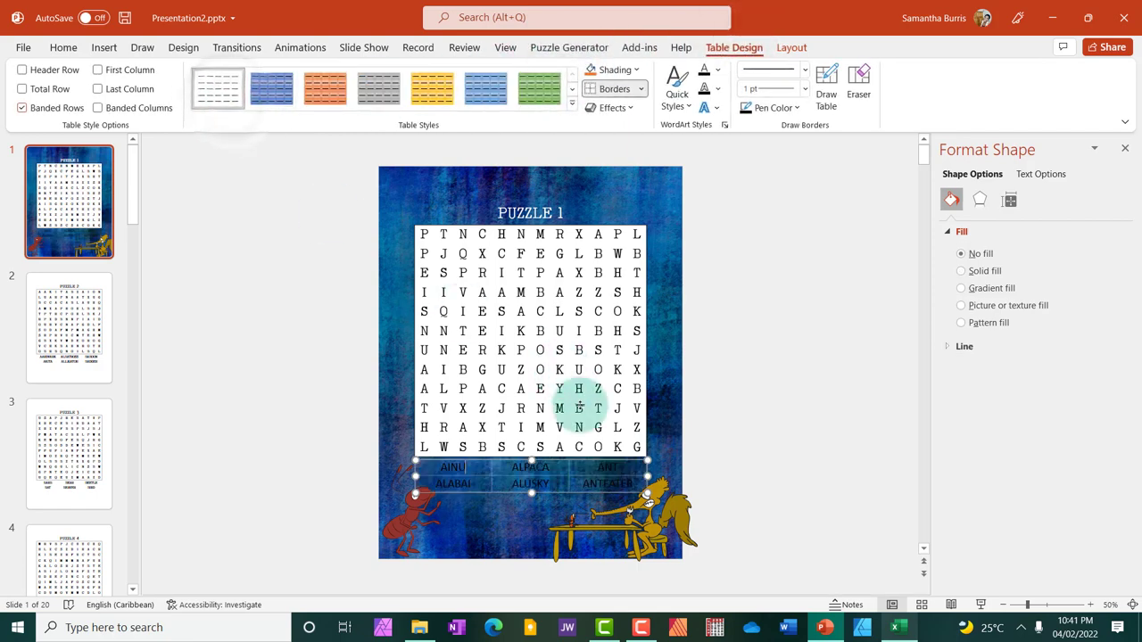
{"action": "left_click", "coordinate": [63, 48]}
{"action": "left_click", "coordinate": [473, 100]}
{"action": "left_click", "coordinate": [471, 105]}
Step: Add a yellow glow effect to the red ant clipart
{"action": "left_click", "coordinate": [833, 365]}
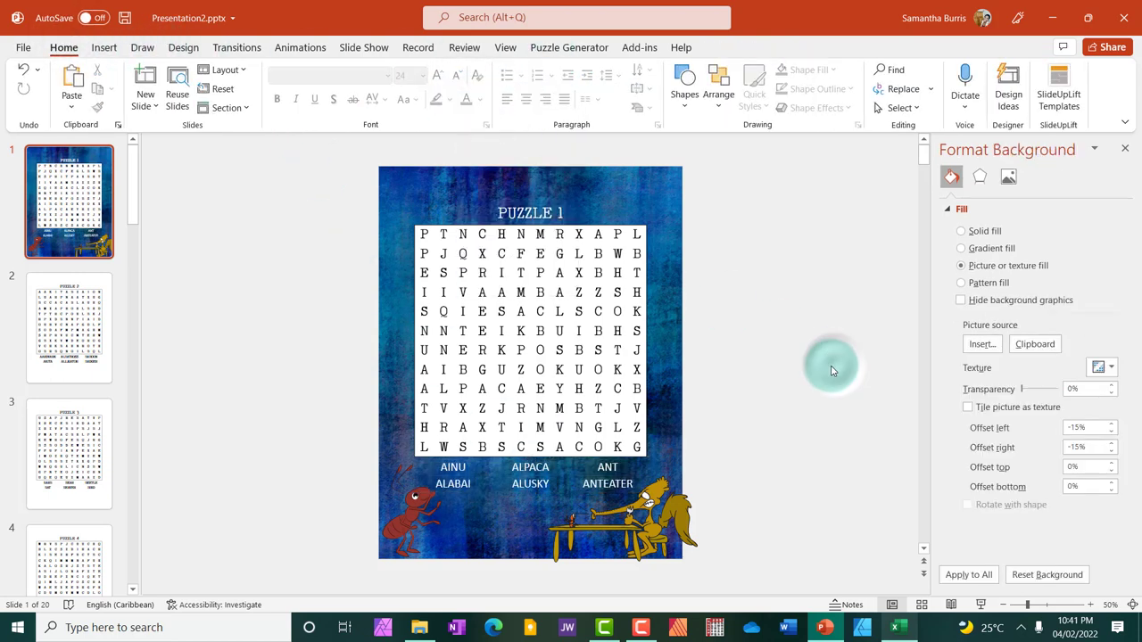
{"action": "left_click", "coordinate": [384, 538]}
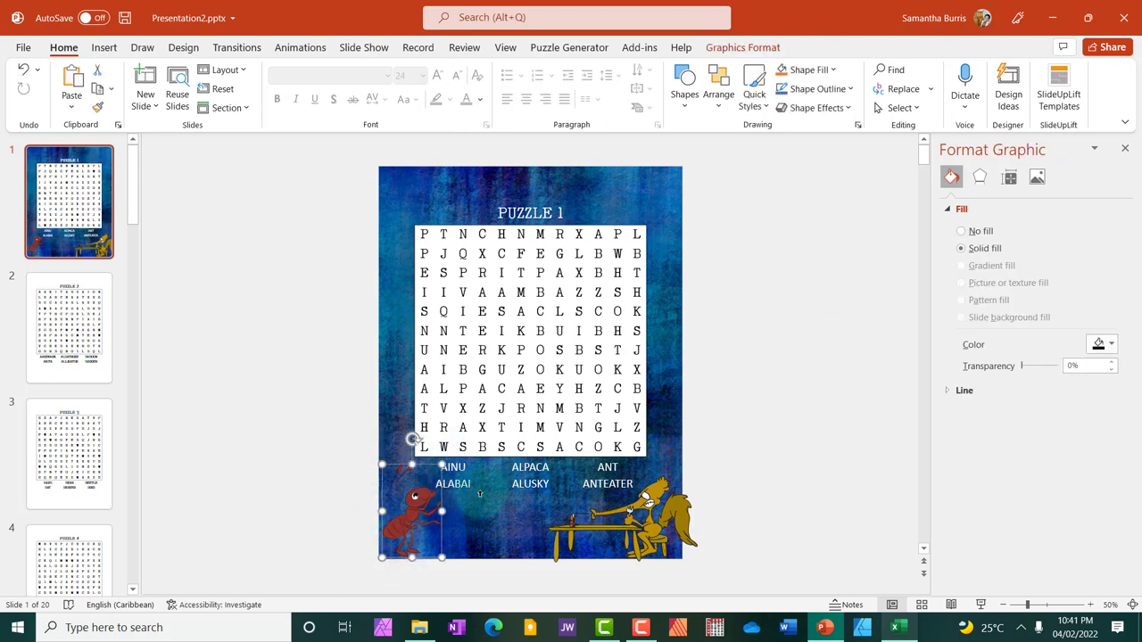
{"action": "left_click", "coordinate": [743, 48]}
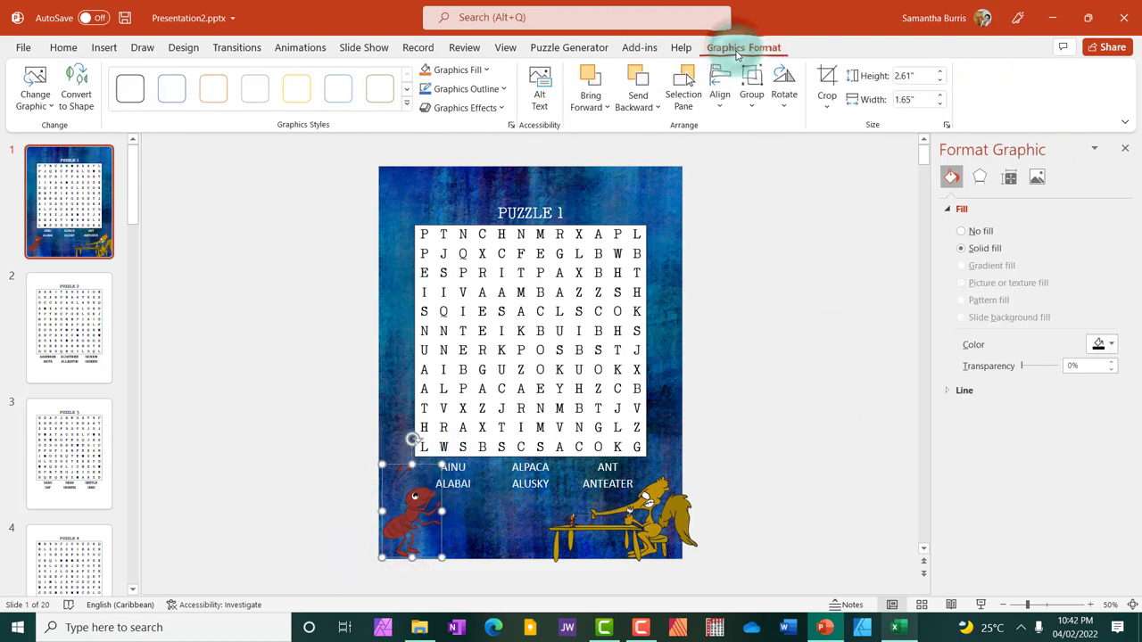
{"action": "left_click", "coordinate": [488, 108]}
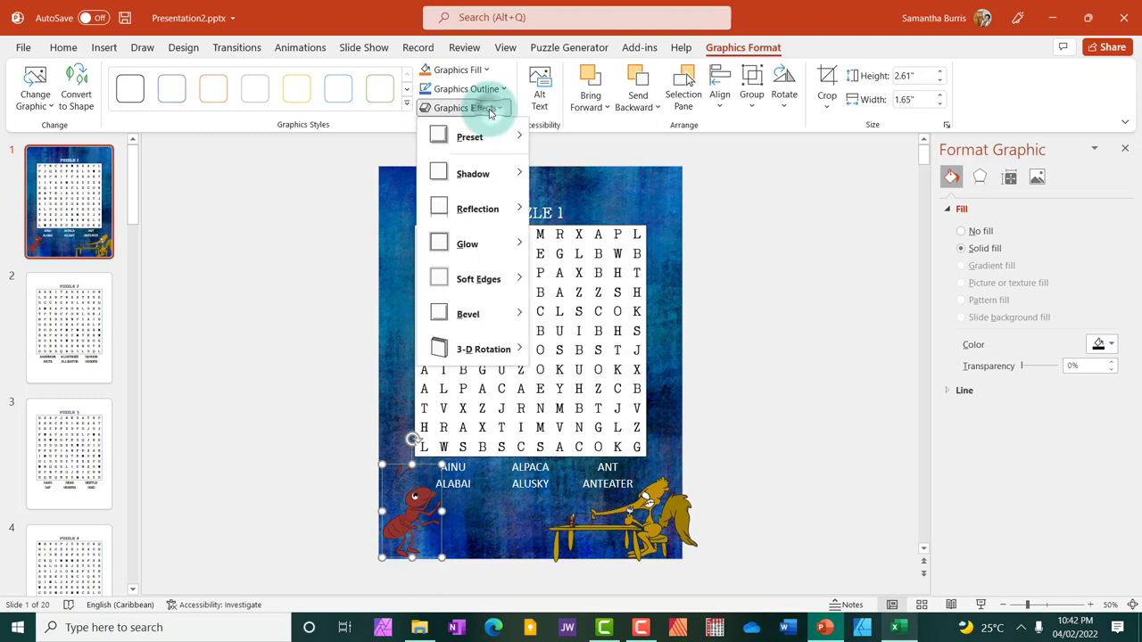
{"action": "mouse_move", "coordinate": [486, 214]}
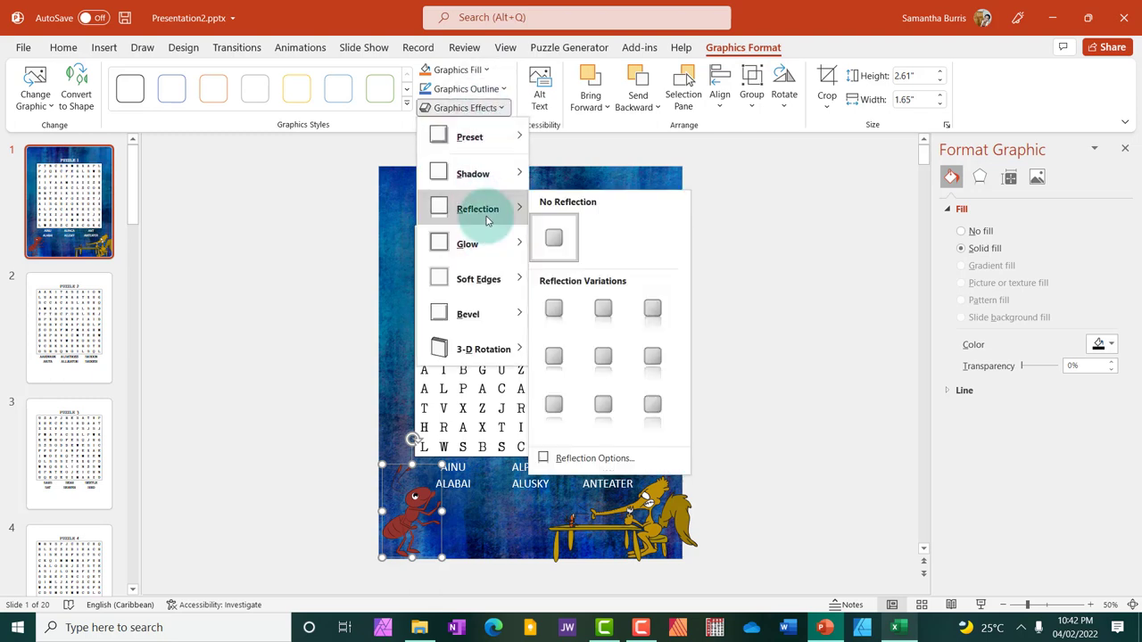
{"action": "mouse_move", "coordinate": [485, 241]}
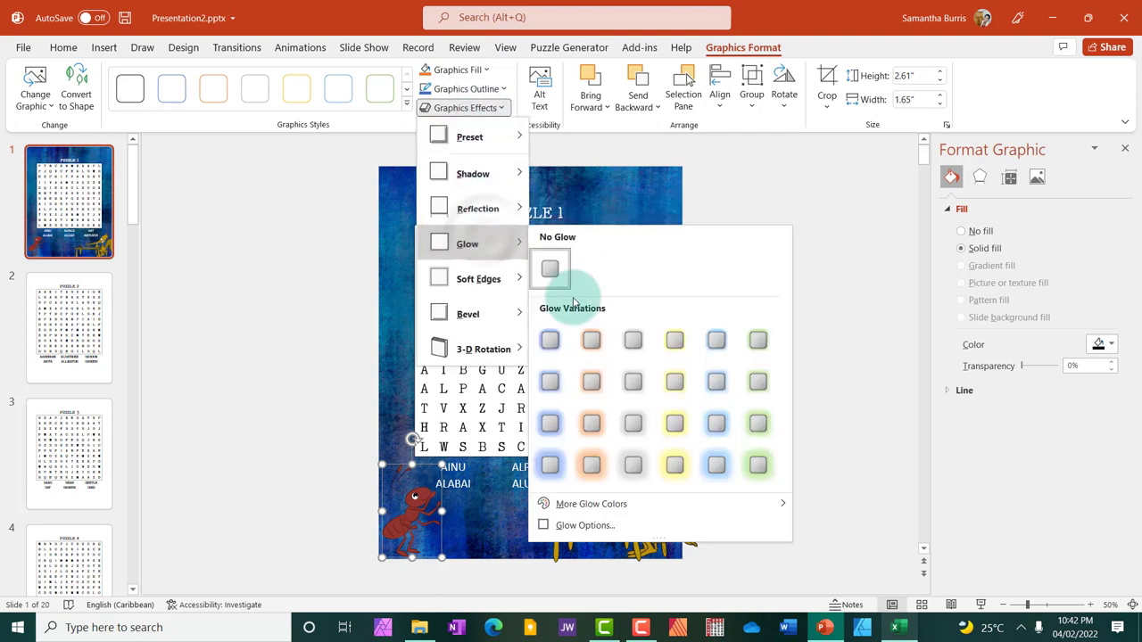
{"action": "left_click", "coordinate": [676, 381]}
{"action": "left_click", "coordinate": [789, 360]}
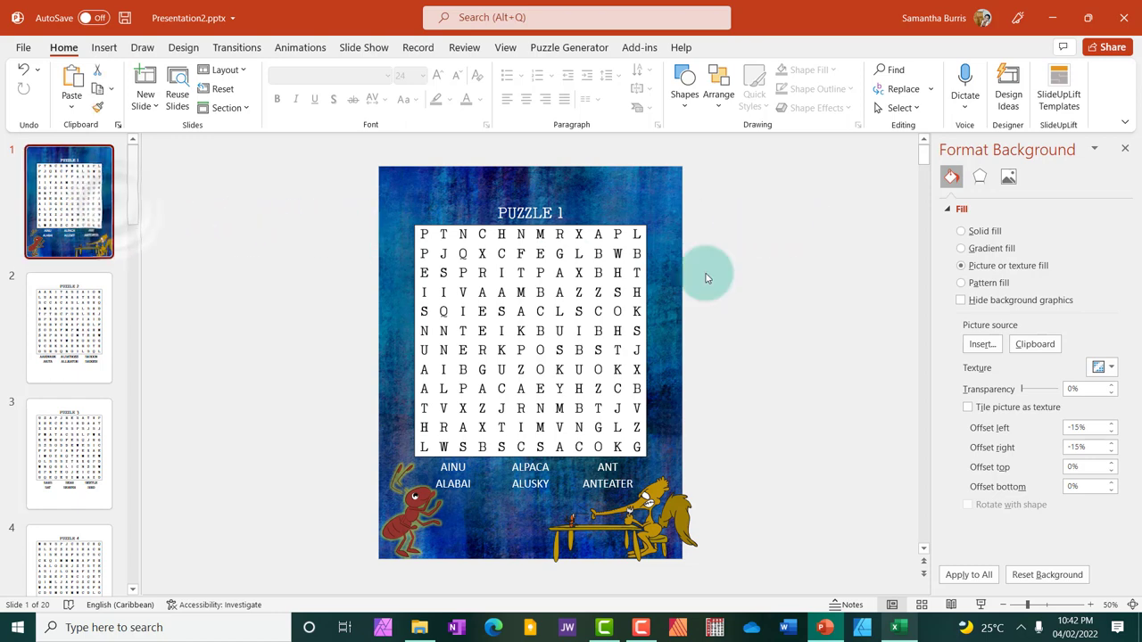
Step: Save the presentation
{"action": "left_click", "coordinate": [125, 18]}
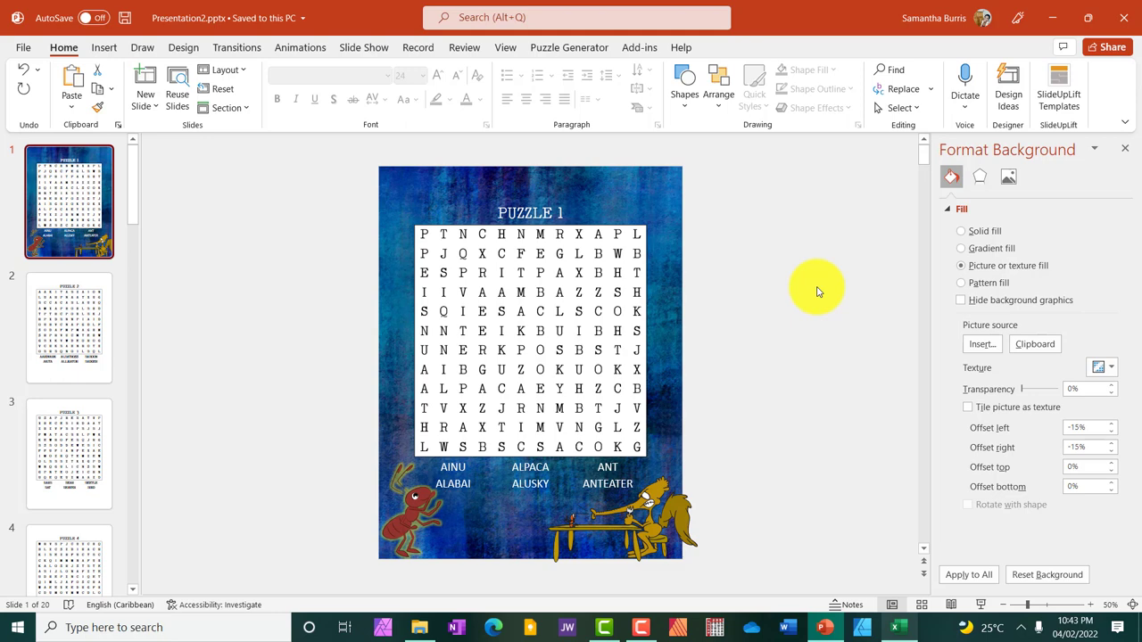
Step: Zoom in and check the Puzzle 2 slide, then return to Puzzle 1
{"action": "left_click", "coordinate": [1090, 605]}
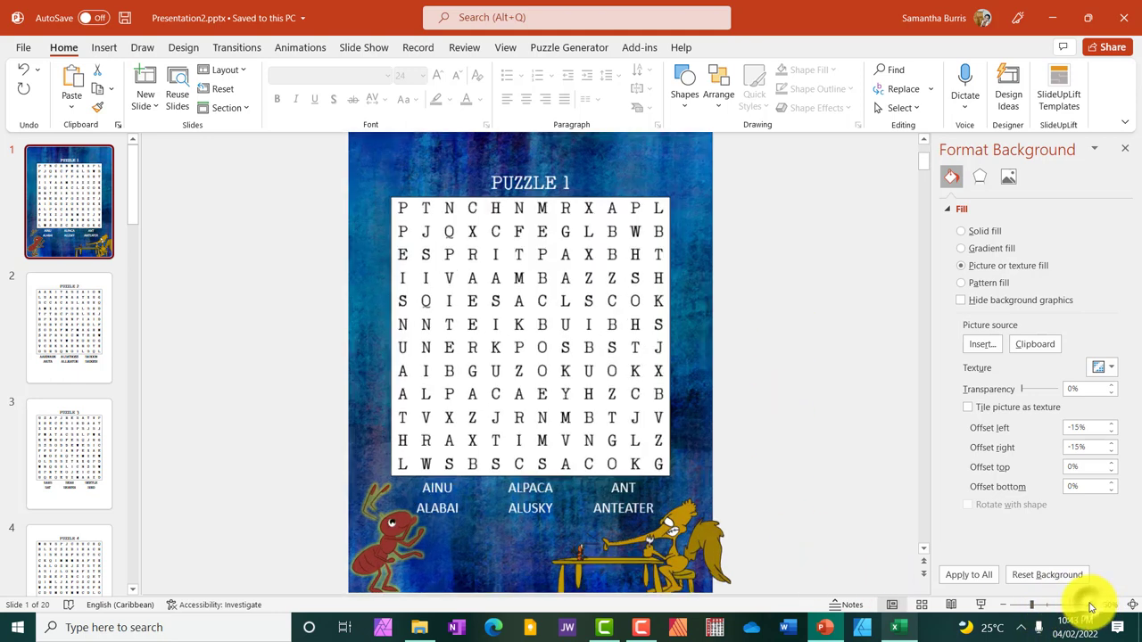
{"action": "left_click", "coordinate": [1090, 605]}
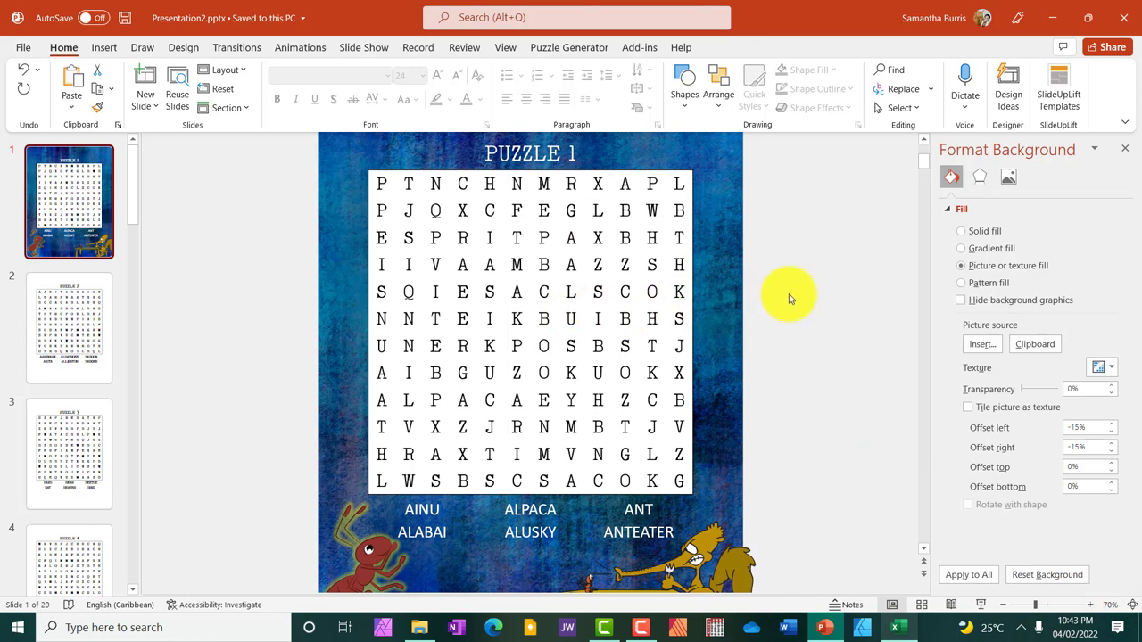
{"action": "scroll", "coordinate": [789, 299], "scroll_direction": "down", "scroll_amount": 4}
{"action": "scroll", "coordinate": [789, 299], "scroll_direction": "up", "scroll_amount": 3}
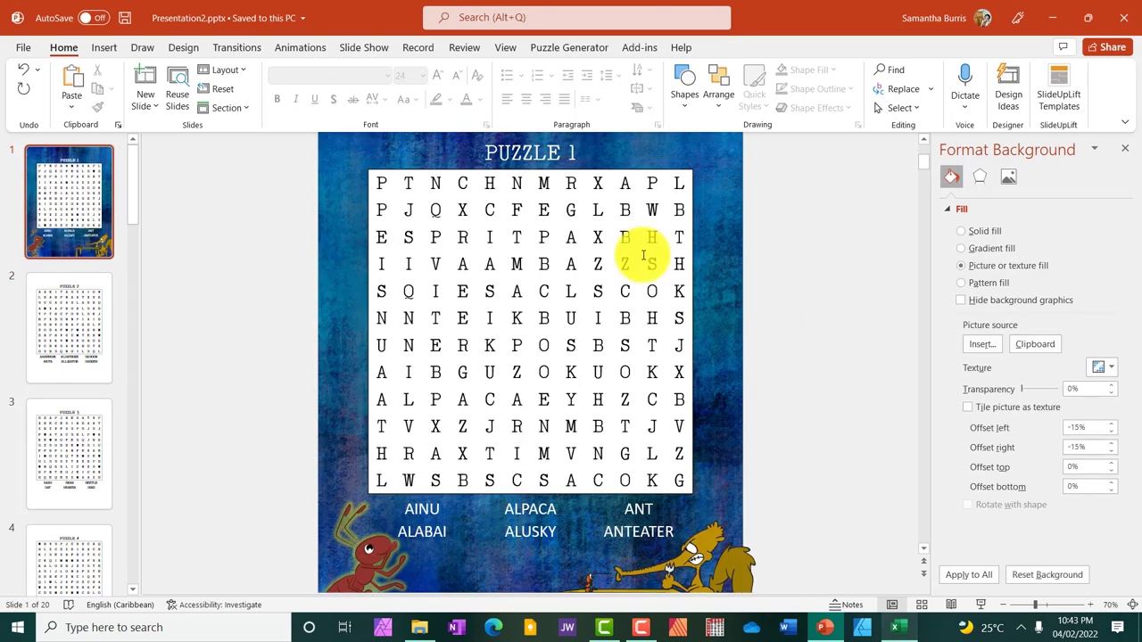
{"action": "left_click", "coordinate": [89, 315]}
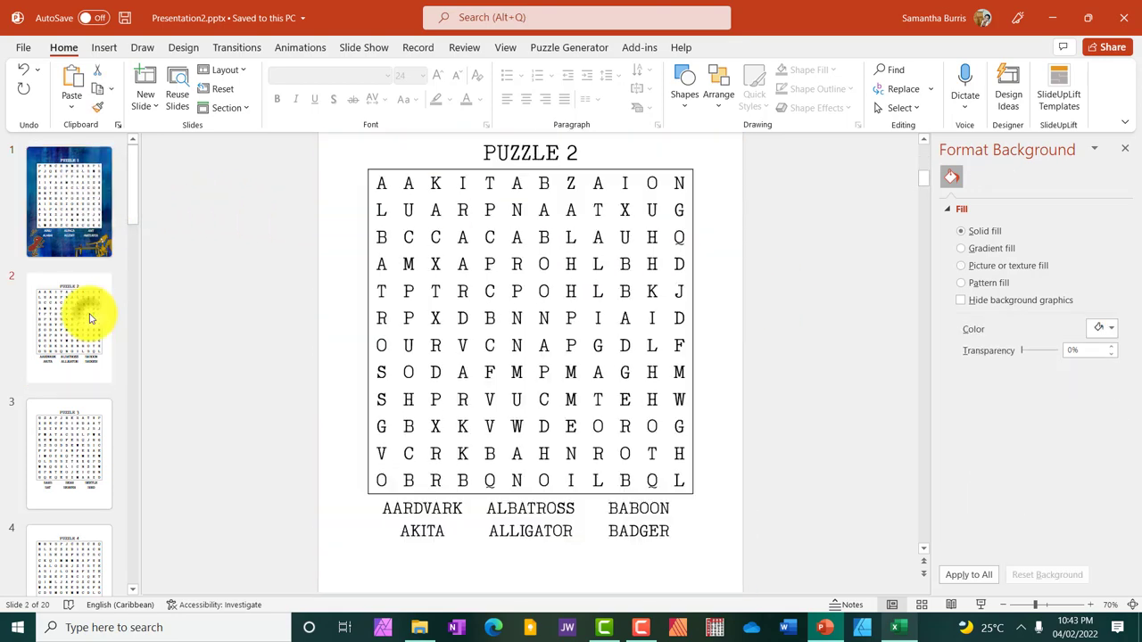
{"action": "left_click", "coordinate": [73, 226]}
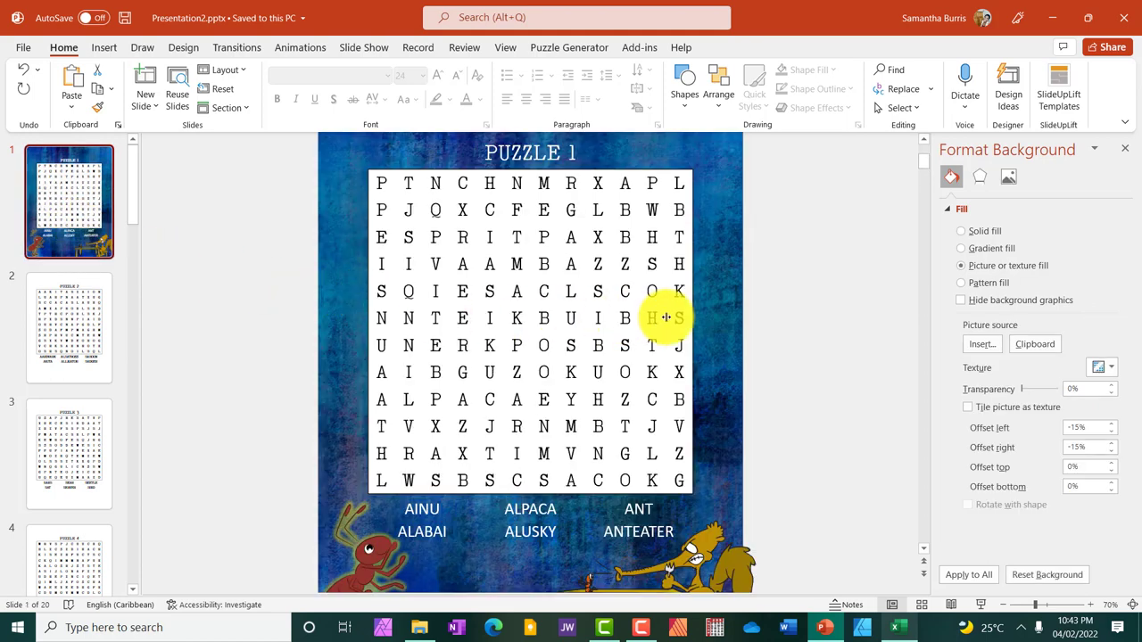
Step: Reselect the red ant clipart with its graphic formatting tools
{"action": "scroll", "coordinate": [764, 311], "scroll_direction": "down", "scroll_amount": 1}
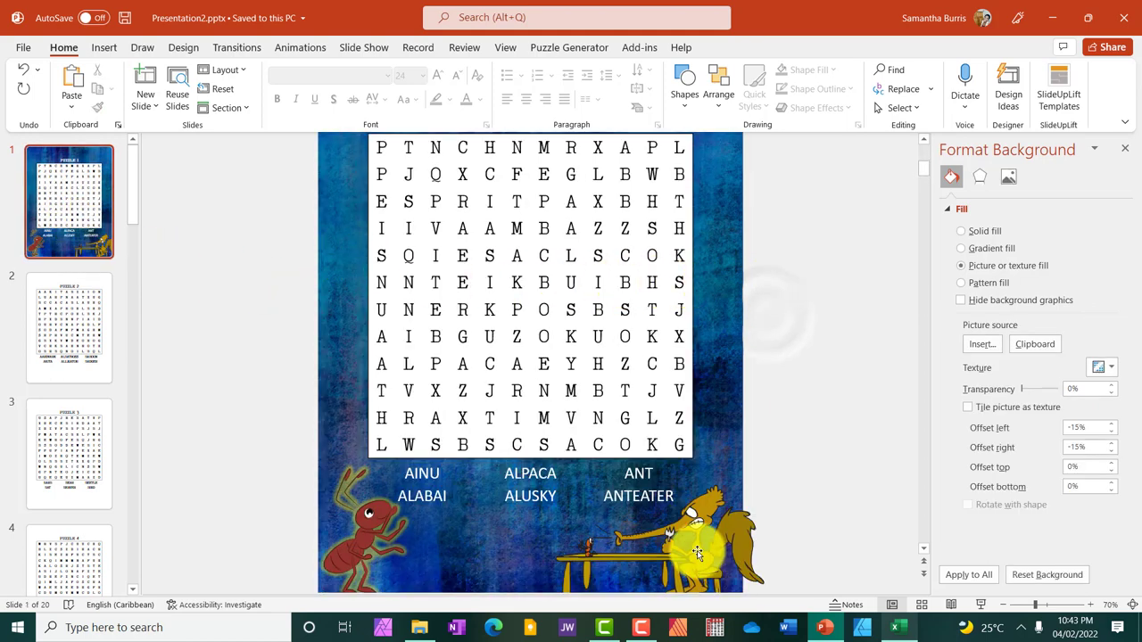
{"action": "left_click", "coordinate": [396, 541]}
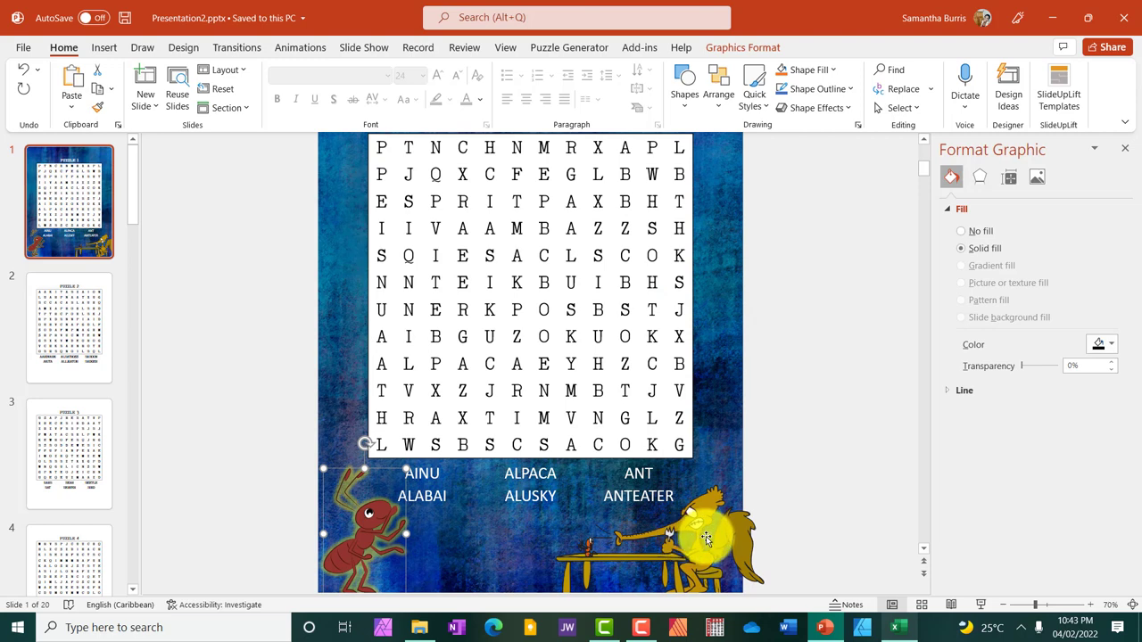
{"action": "left_click", "coordinate": [758, 47]}
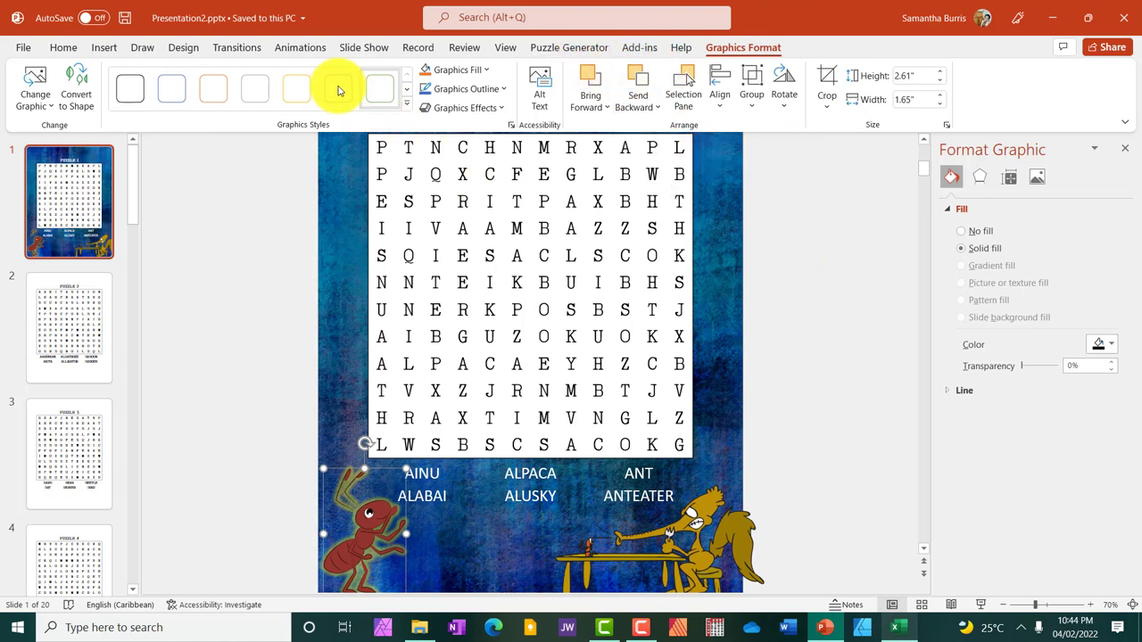
{"action": "left_click", "coordinate": [195, 55]}
{"action": "left_click", "coordinate": [1003, 605]}
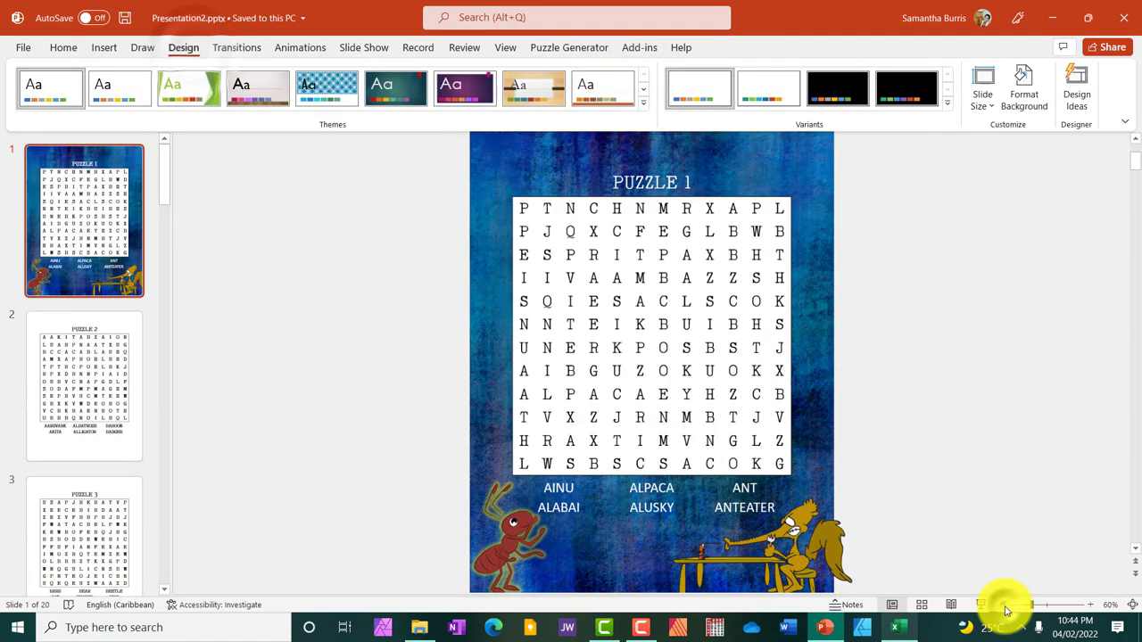
{"action": "left_click", "coordinate": [1003, 605]}
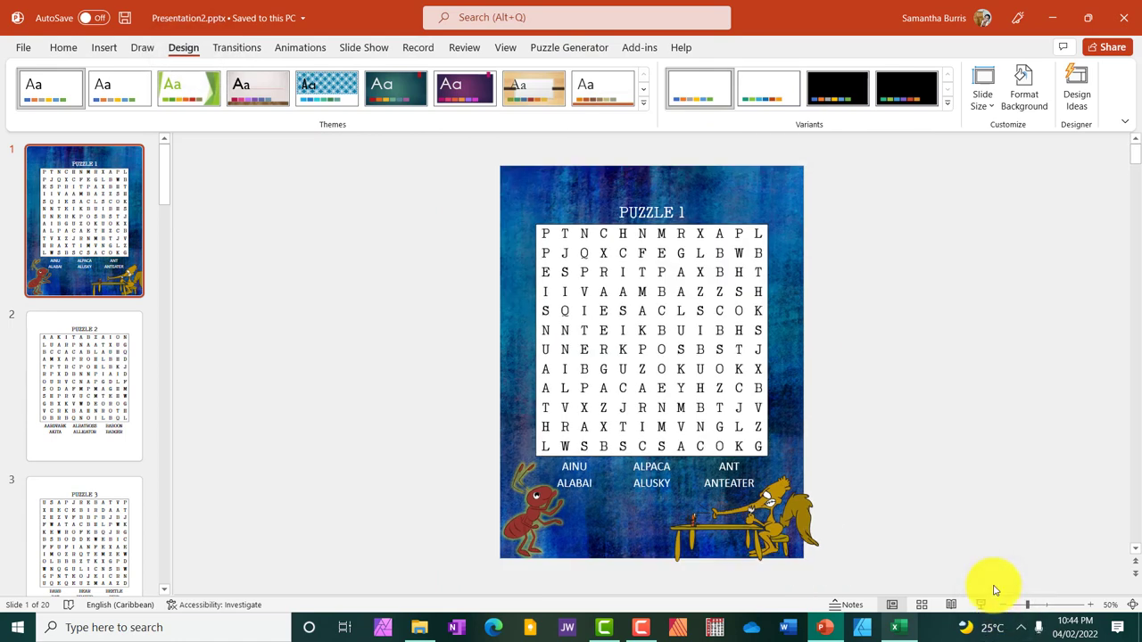